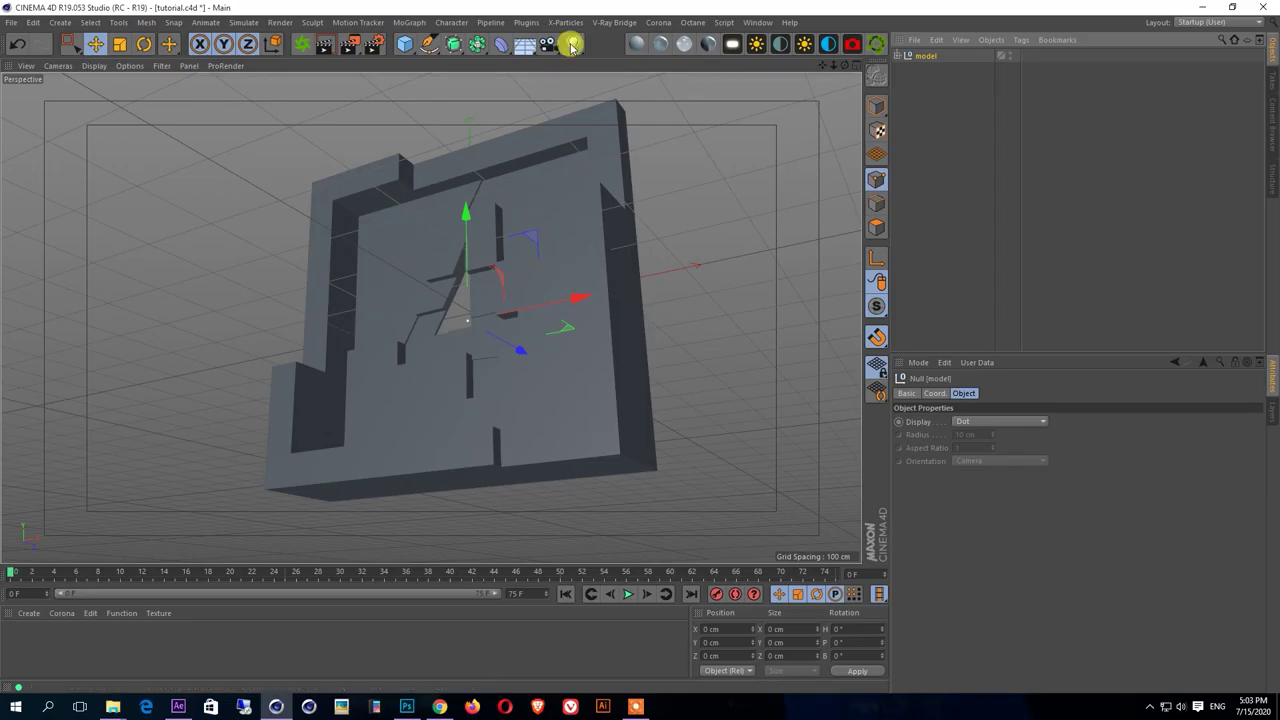
# - Add a Target Camera, view the logo through it, and set a Super Wide 15 mm lens
pyautogui.click(548, 44)
pyautogui.click(578, 65)
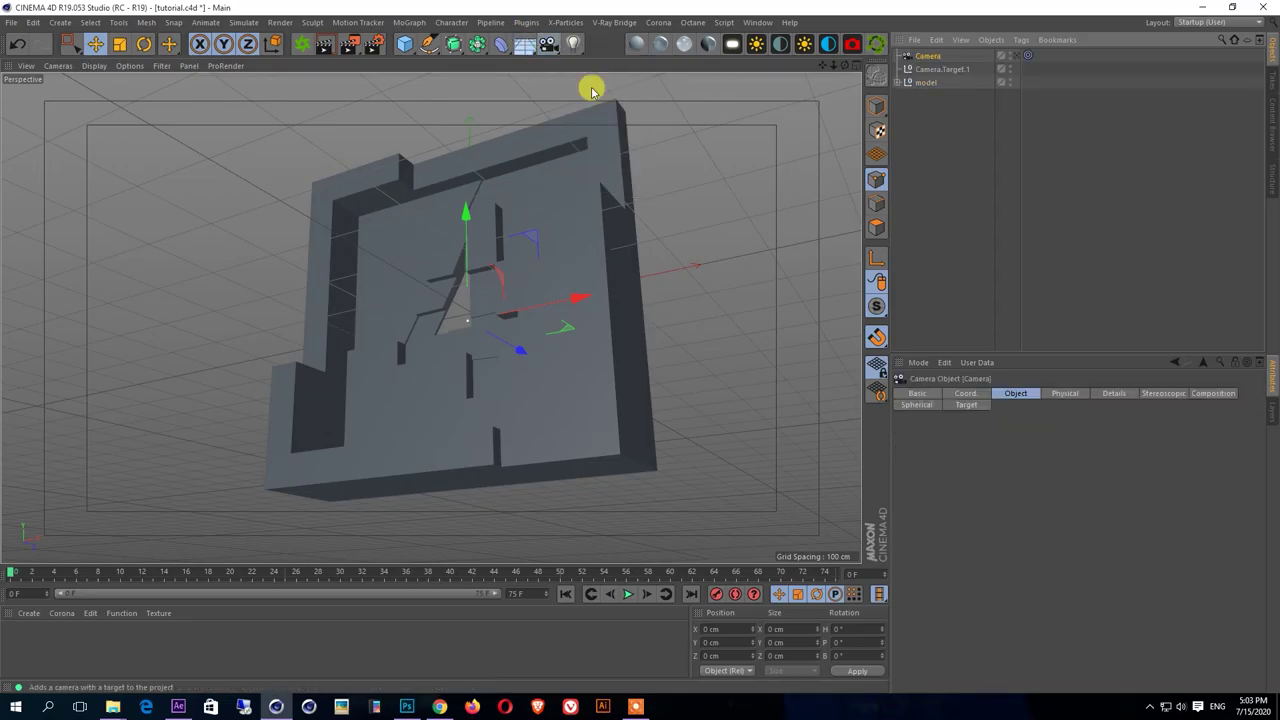
pyautogui.click(1014, 55)
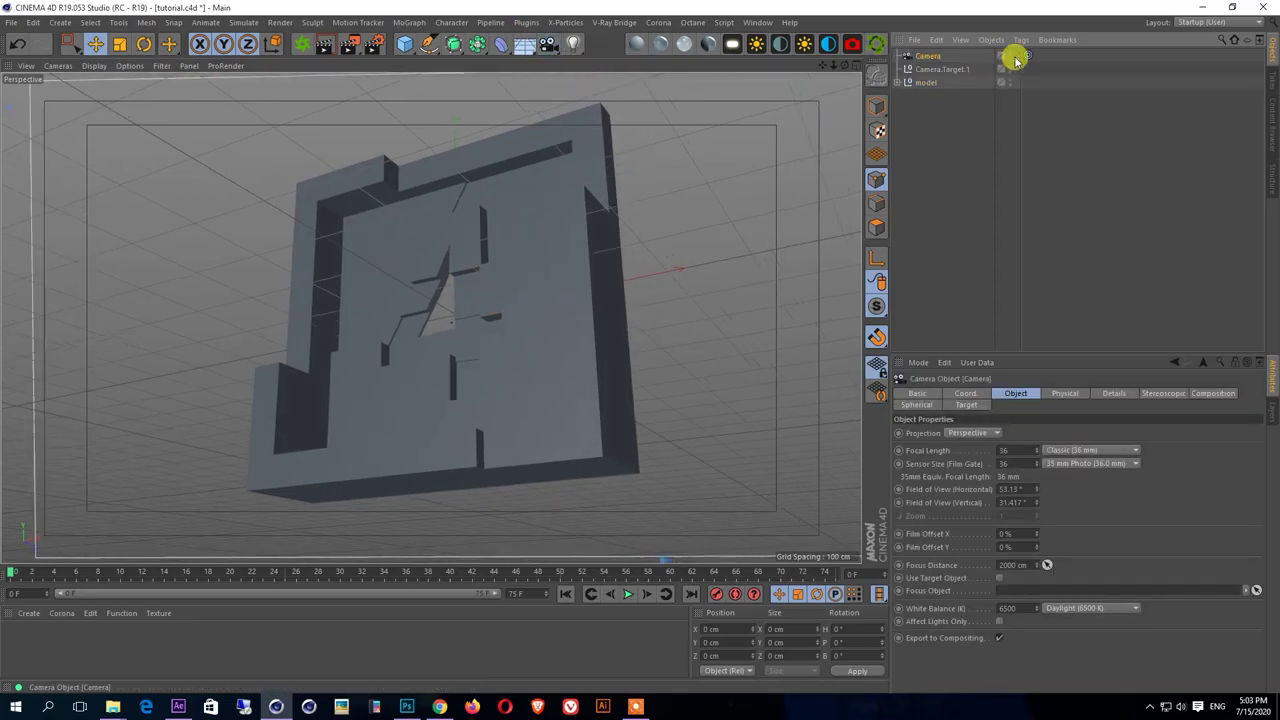
pyautogui.click(1062, 450)
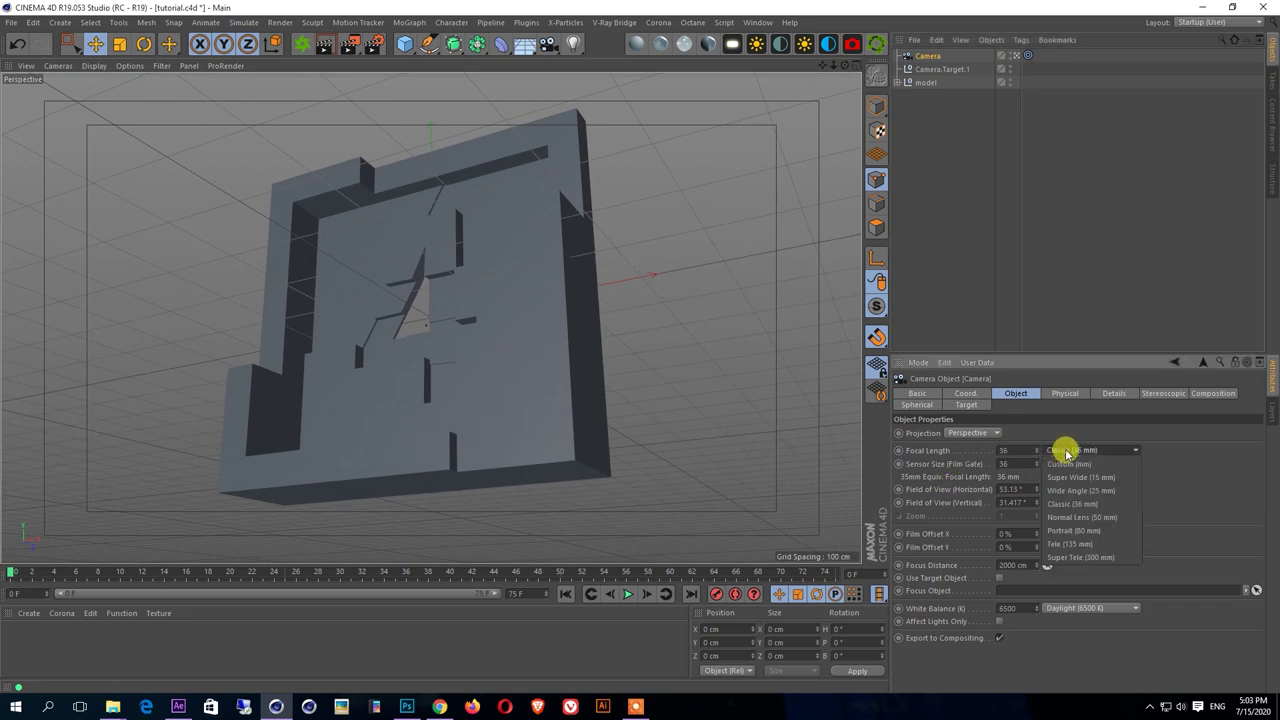
pyautogui.click(1069, 477)
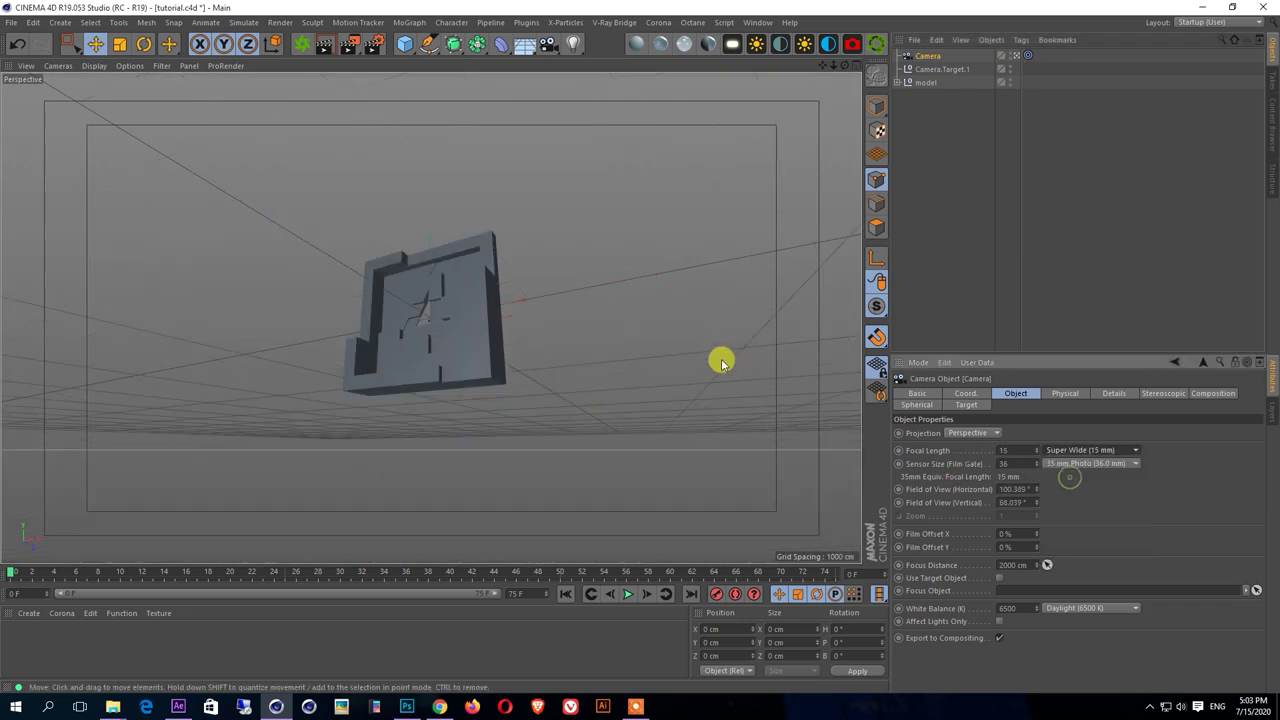
pyautogui.click(940, 70)
# - In the four-view layout, move the camera up and closer to the logo
pyautogui.middleClick(517, 206)
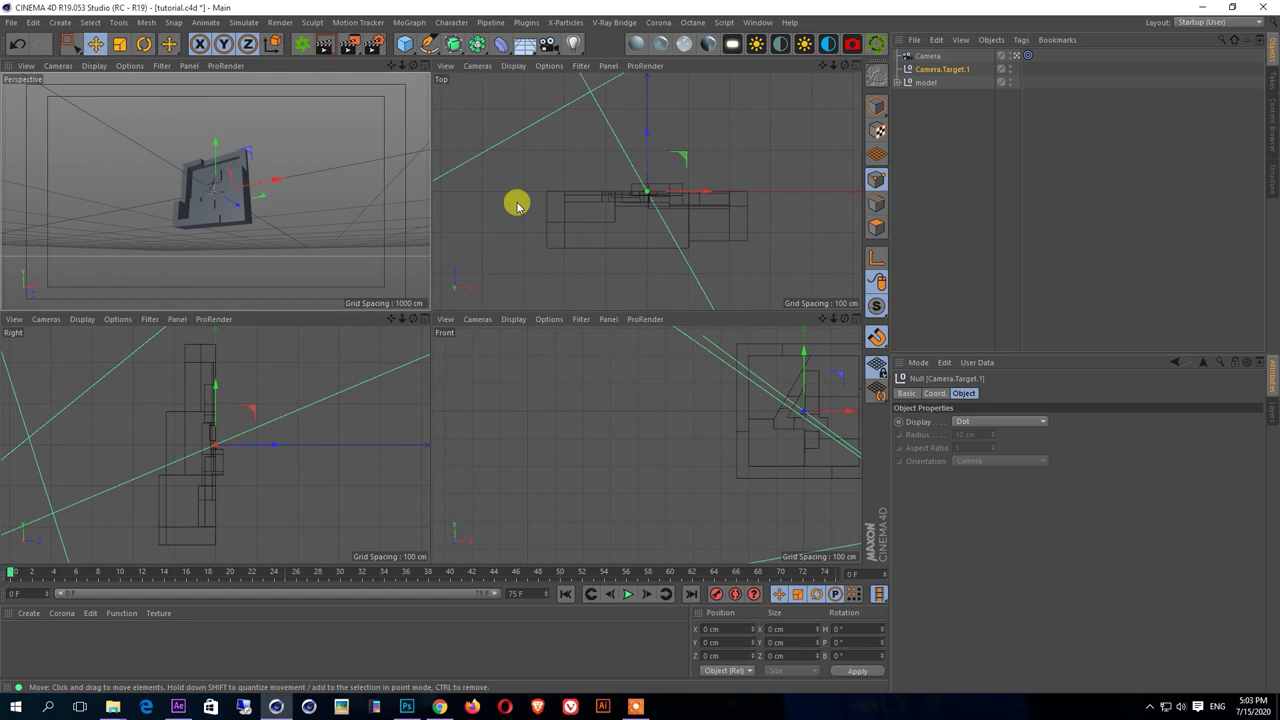
pyautogui.click(928, 55)
pyautogui.scroll(-3, 709, 197)
pyautogui.scroll(-2, 646, 217)
pyautogui.scroll(-2, 737, 449)
pyautogui.scroll(-2, 700, 466)
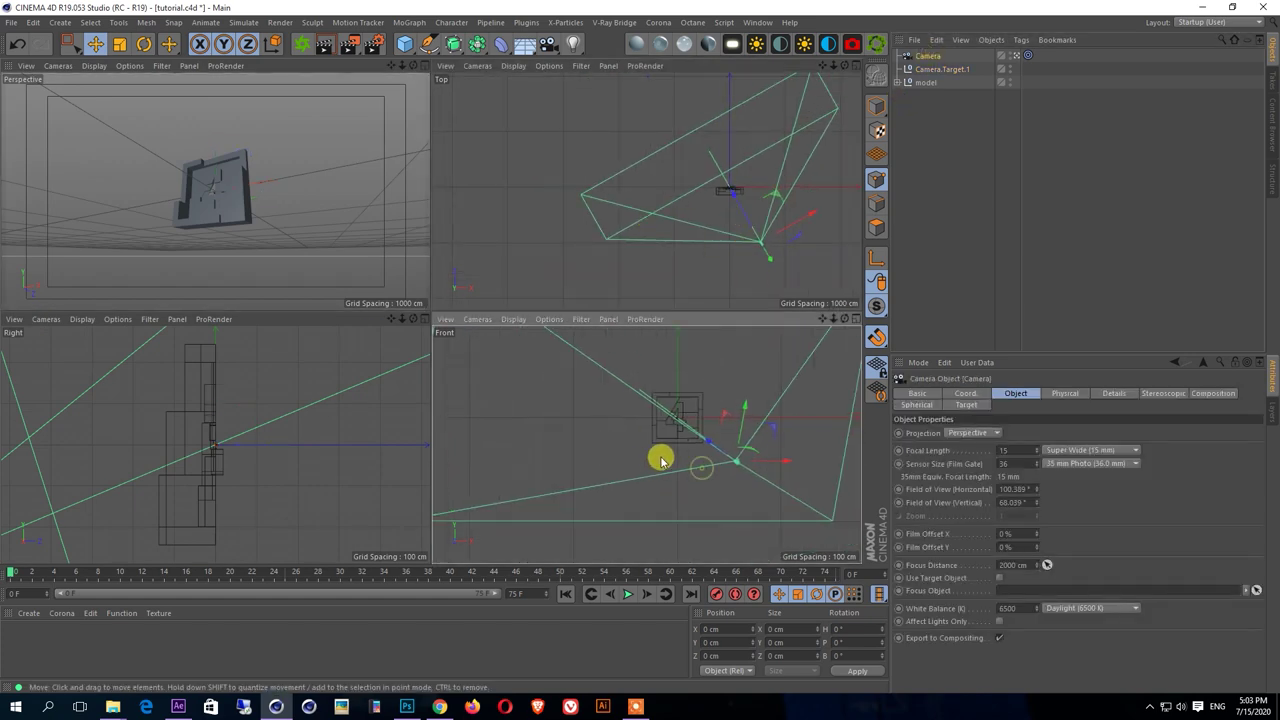
pyautogui.moveTo(713, 444); pyautogui.dragTo(681, 423)
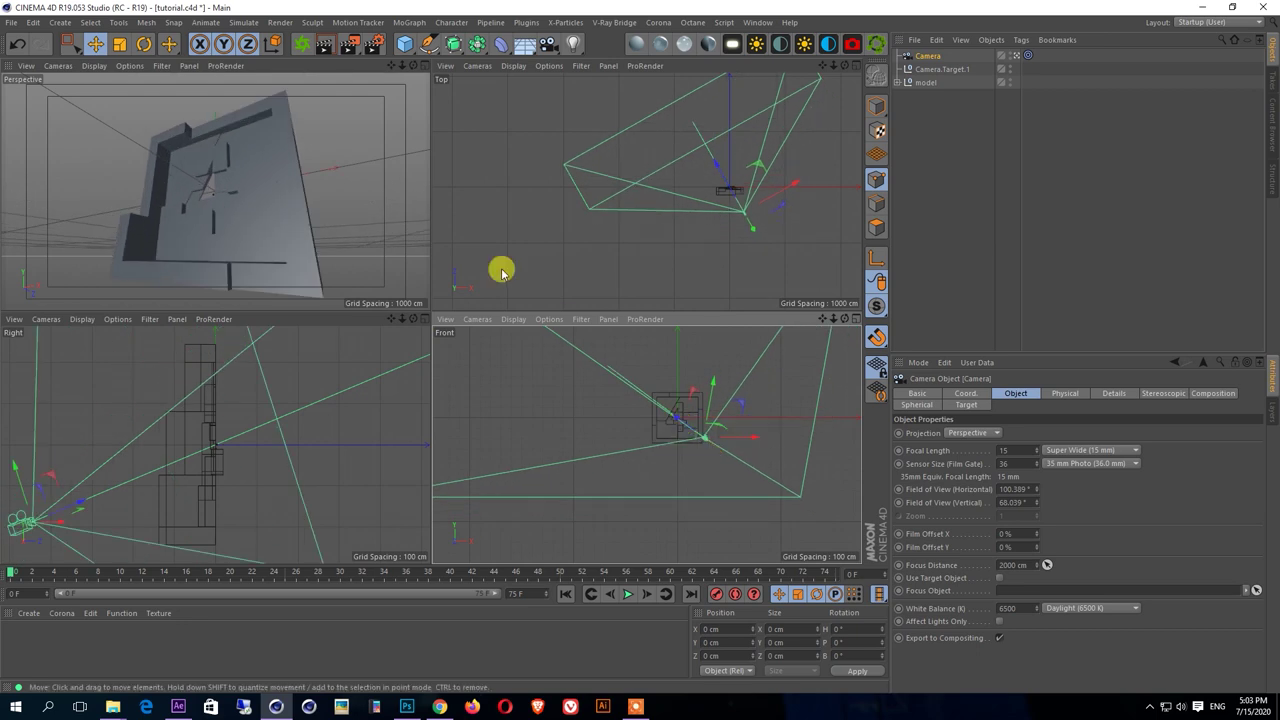
# - Bank the camera to -22° using its R.B coordinate
pyautogui.middleClick(305, 178)
pyautogui.click(960, 393)
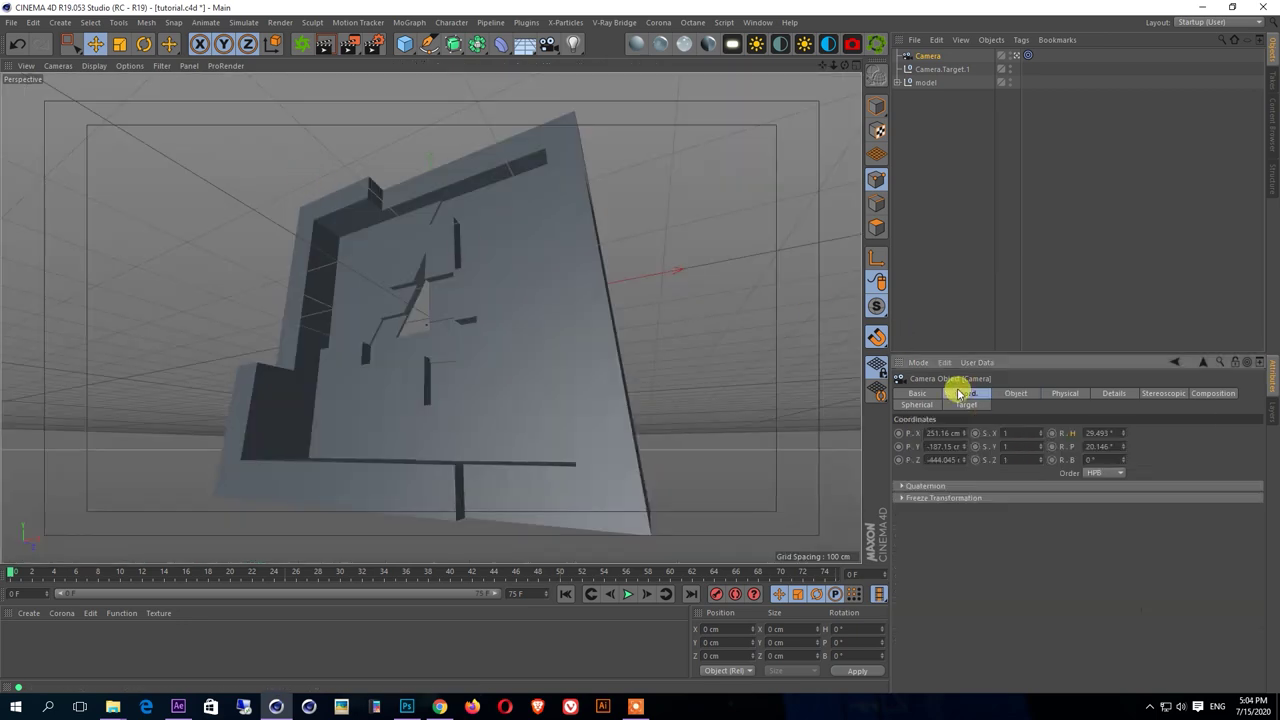
pyautogui.moveTo(1124, 458); pyautogui.dragTo(1104, 458)
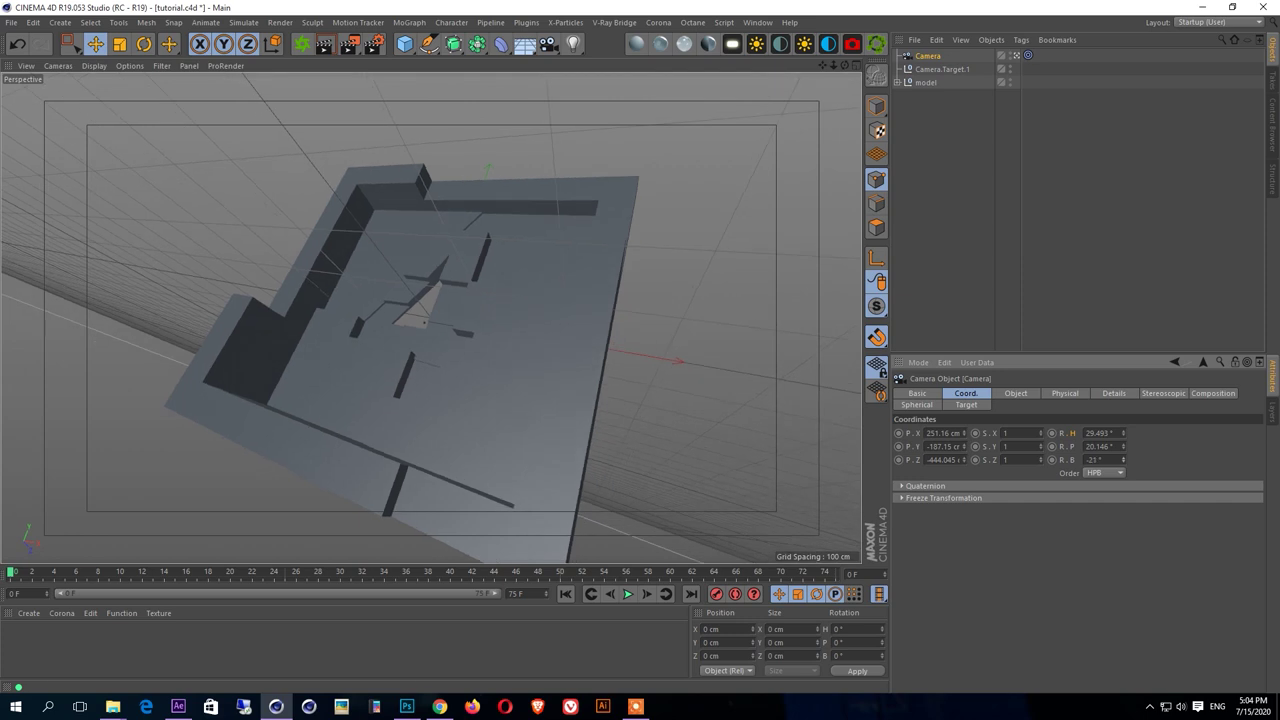
pyautogui.moveTo(1124, 458); pyautogui.dragTo(1122, 458)
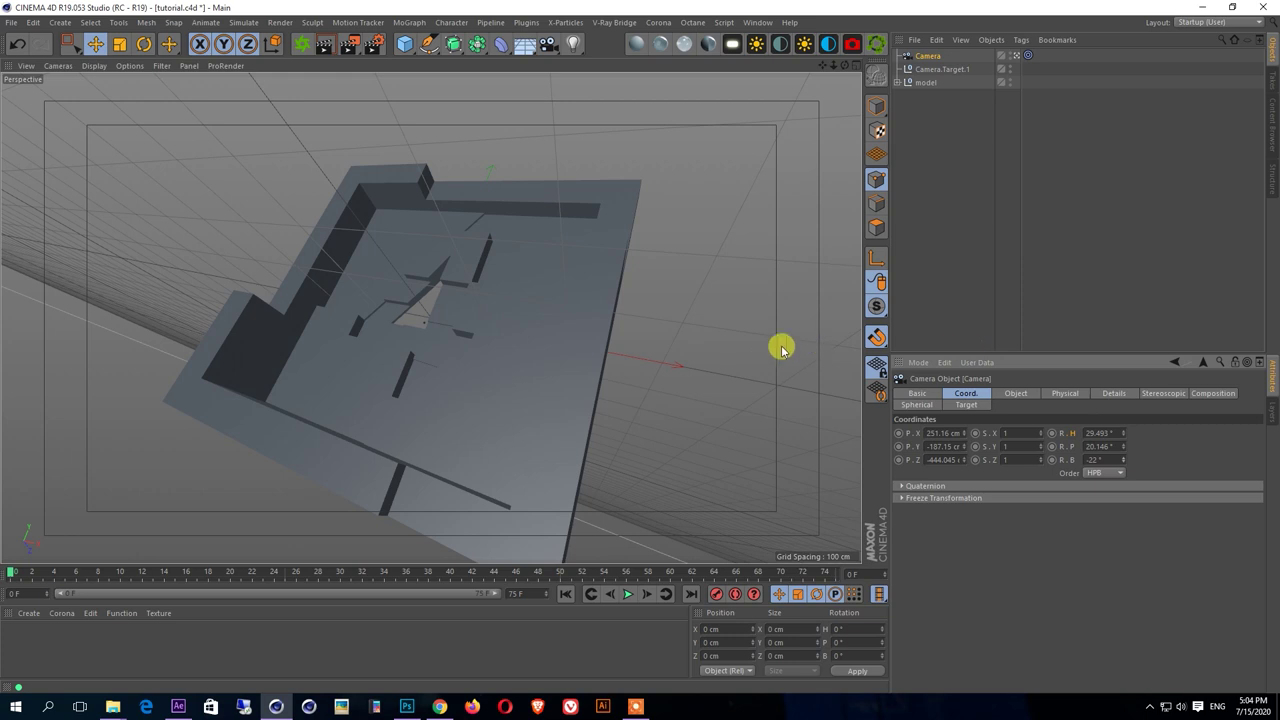
# - Nudge the camera nearer to the model and preview a test render of its view
pyautogui.middleClick(782, 348)
pyautogui.moveTo(748, 163); pyautogui.dragTo(754, 157)
pyautogui.hotkey('ctrl', 'z')
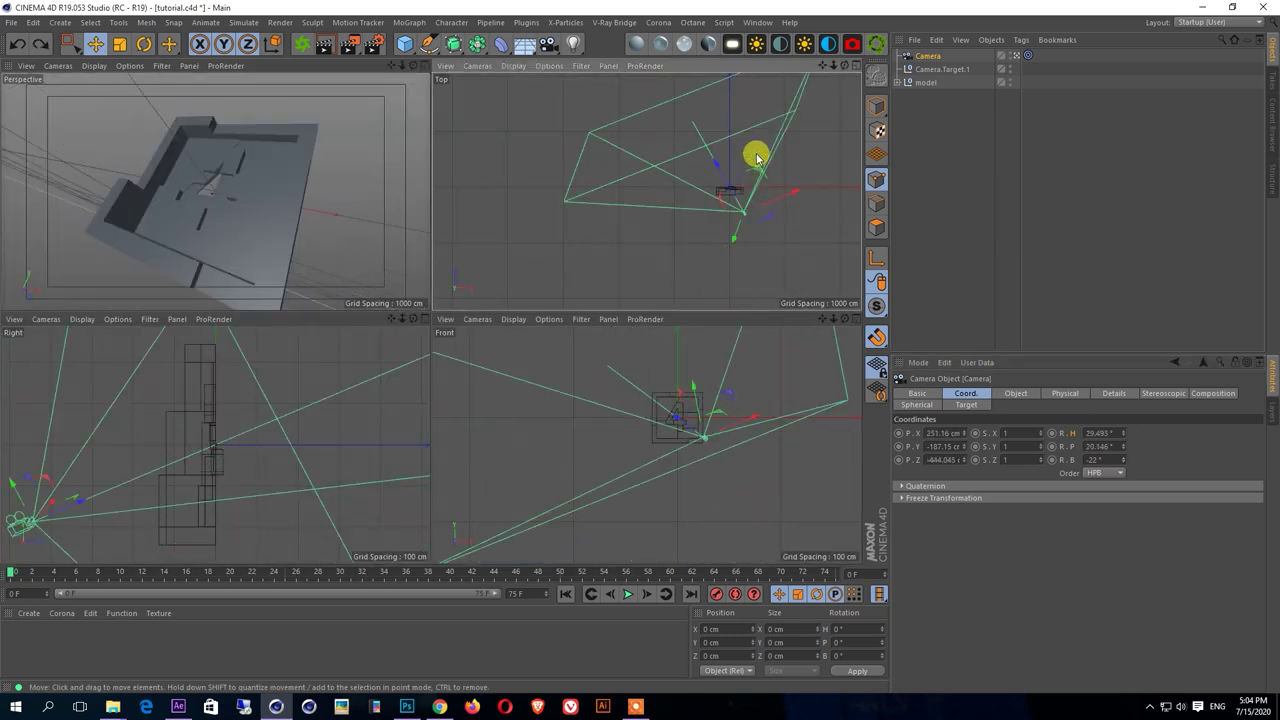
pyautogui.middleClick(216, 194)
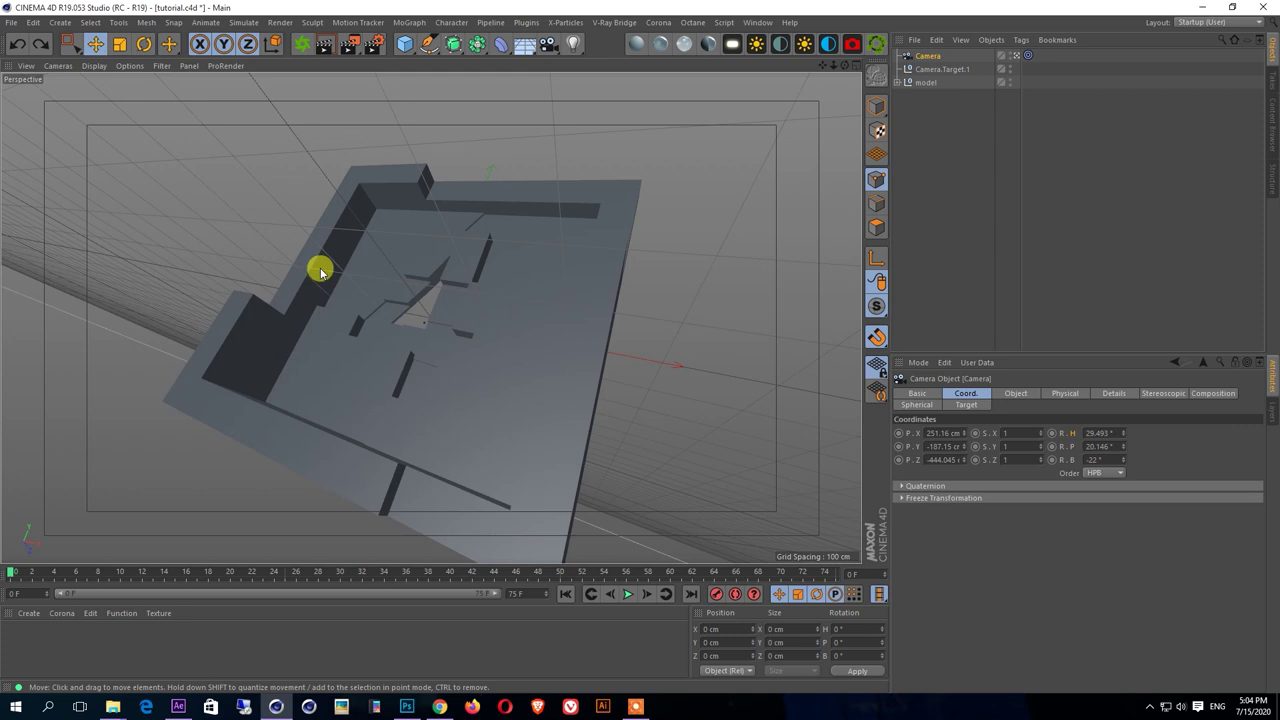
pyautogui.middleClick(371, 299)
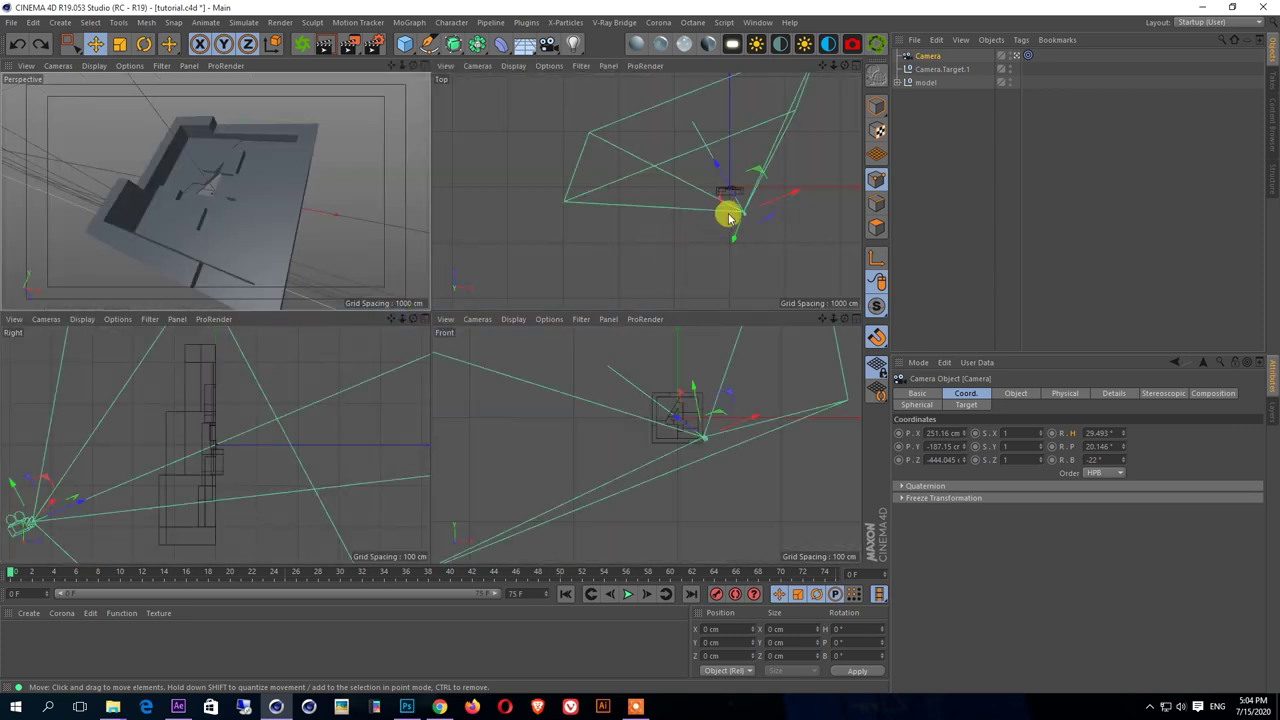
pyautogui.moveTo(680, 424); pyautogui.dragTo(677, 421)
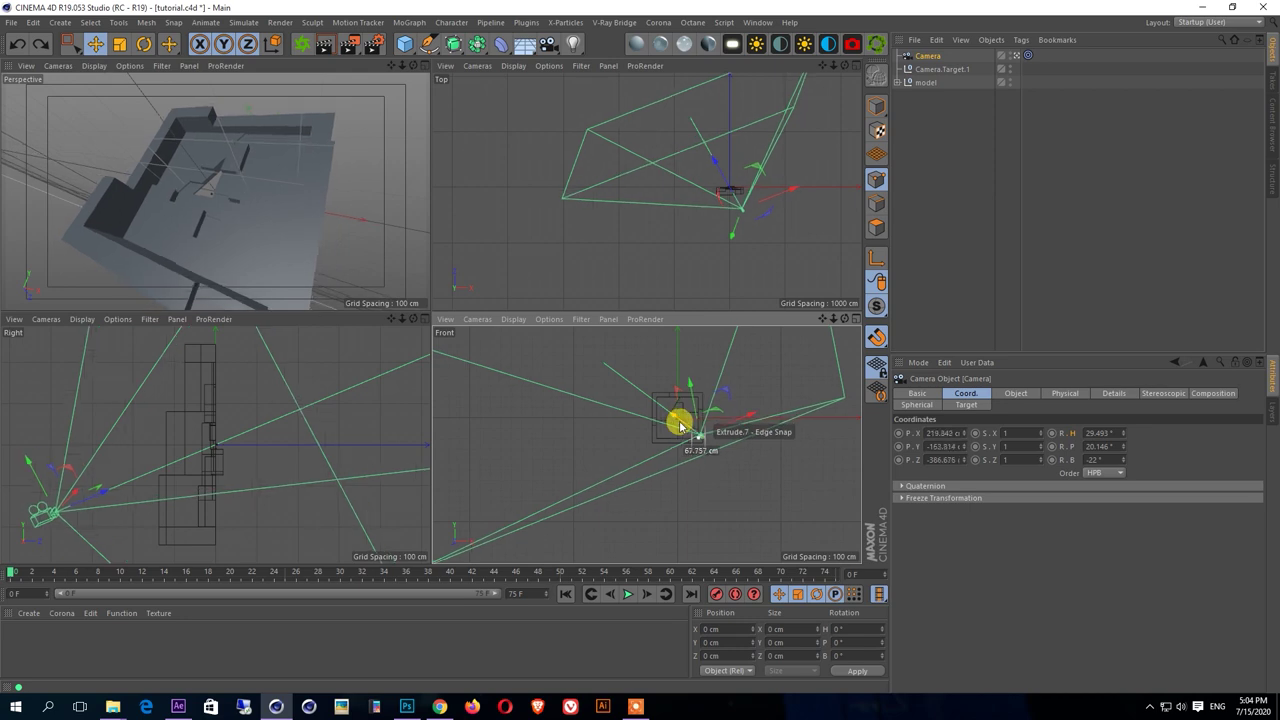
pyautogui.middleClick(234, 213)
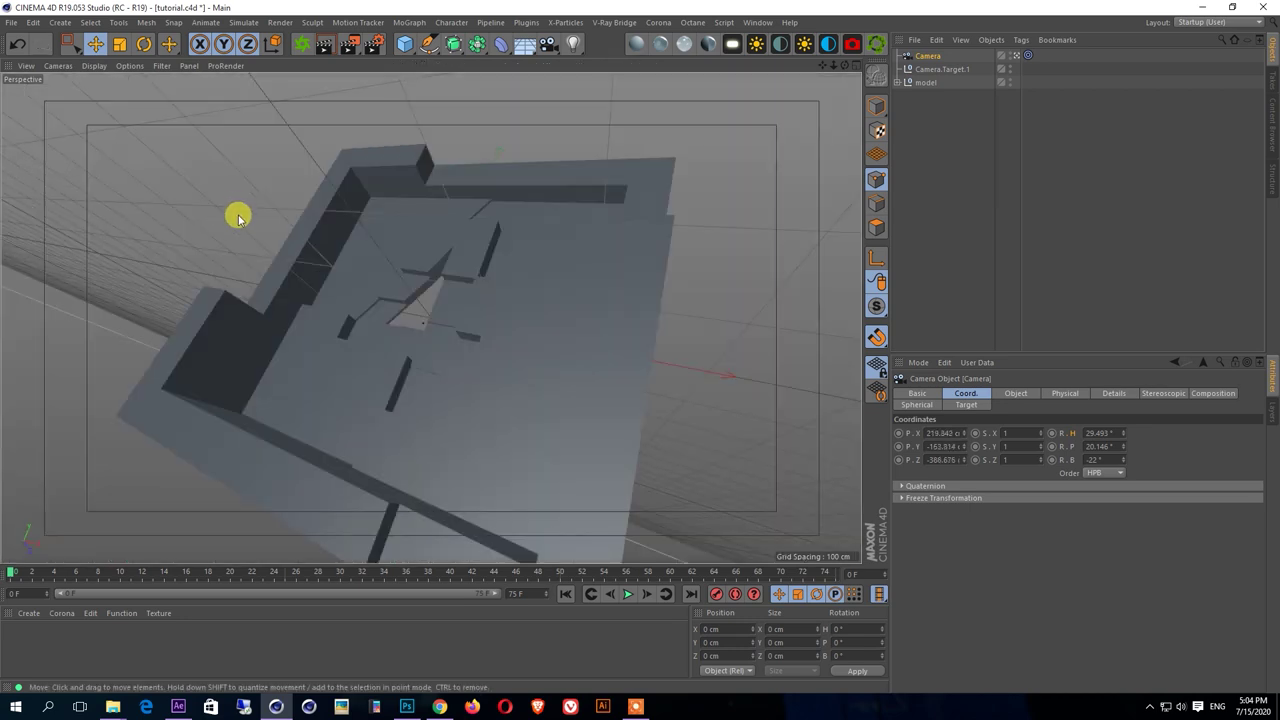
pyautogui.click(323, 47)
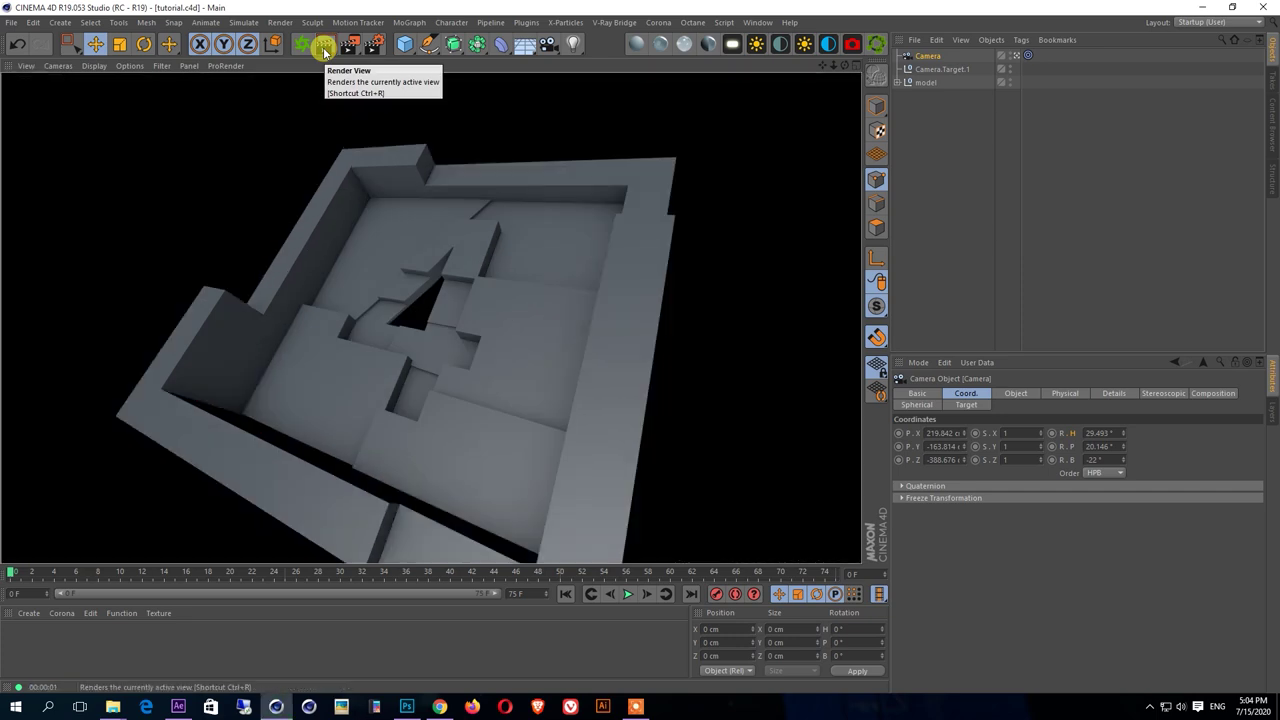
# - Give the top wall piece a plain start Cap and a Fillet Cap end with 3 steps and 2 cm radius
pyautogui.click(506, 177)
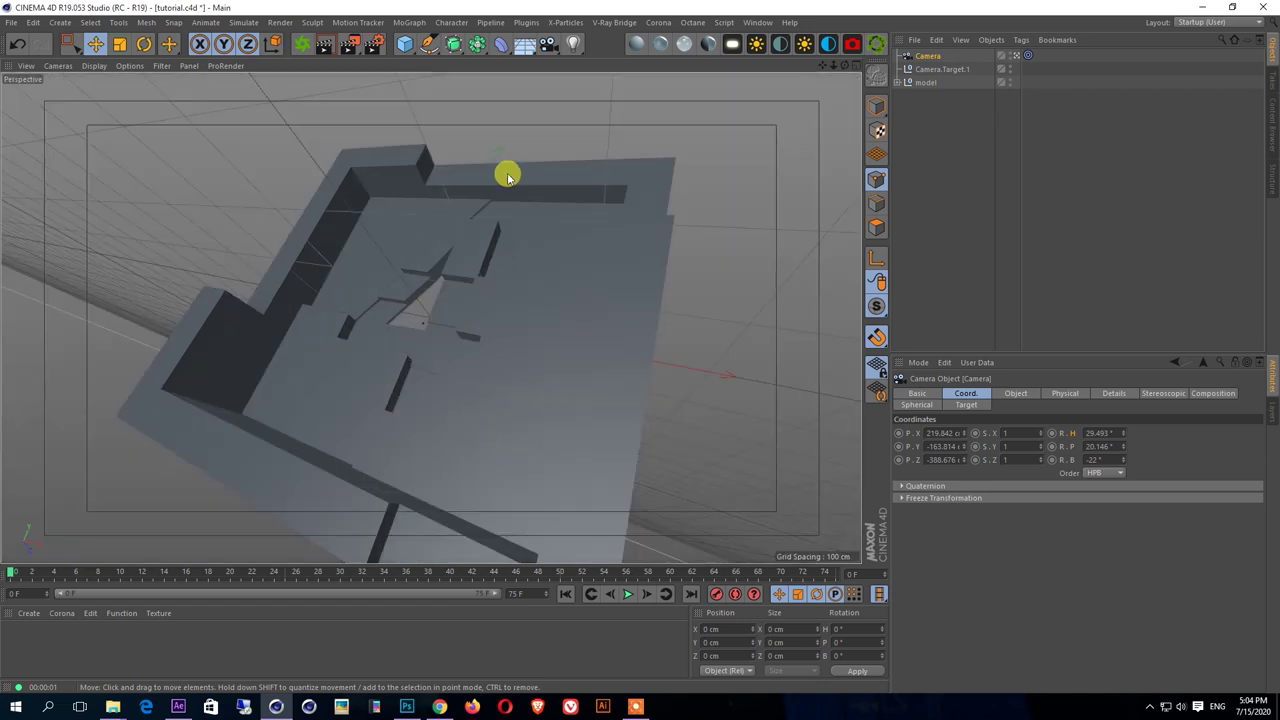
pyautogui.click(953, 182)
pyautogui.click(656, 176)
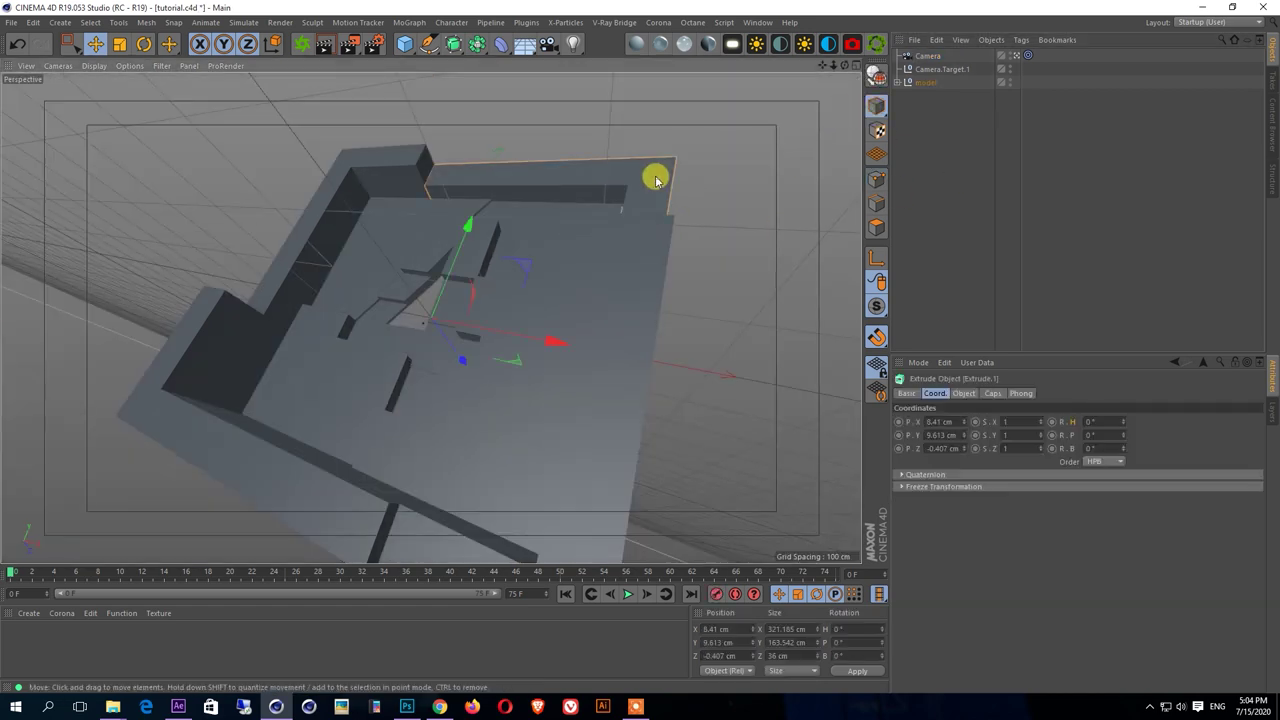
pyautogui.click(993, 393)
pyautogui.click(1020, 421)
pyautogui.click(1025, 474)
pyautogui.click(1038, 459)
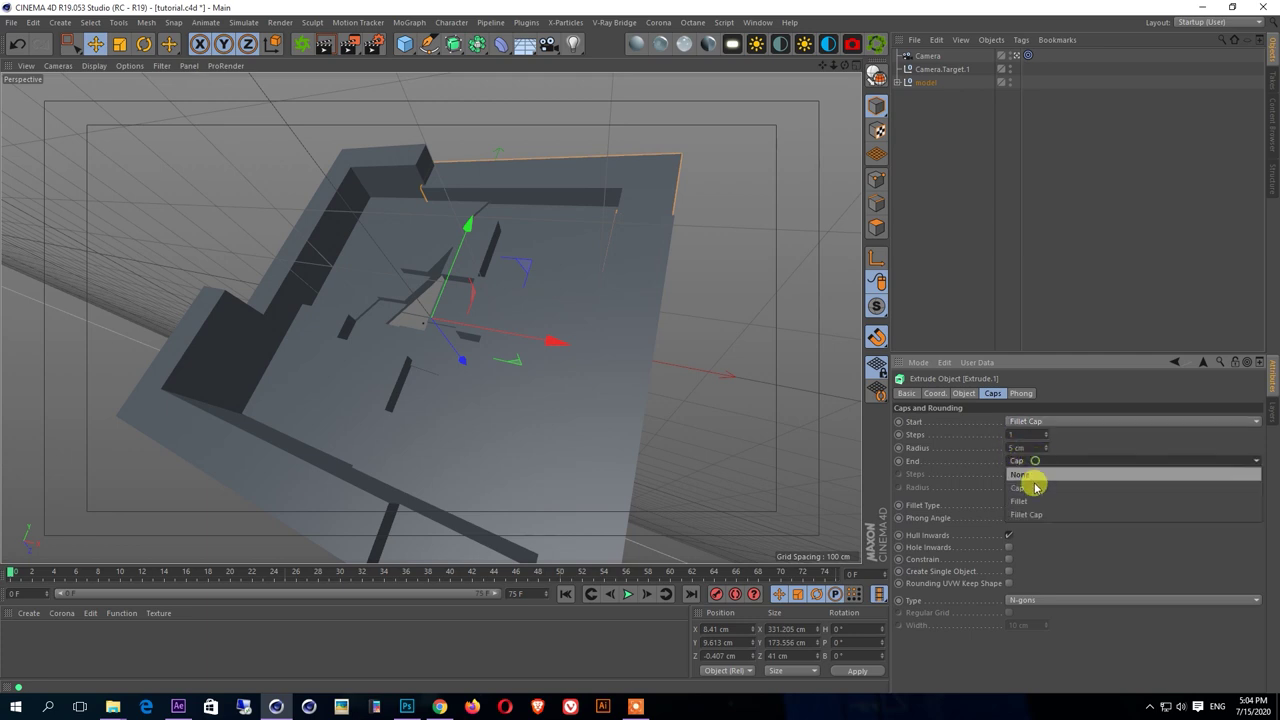
pyautogui.click(1022, 511)
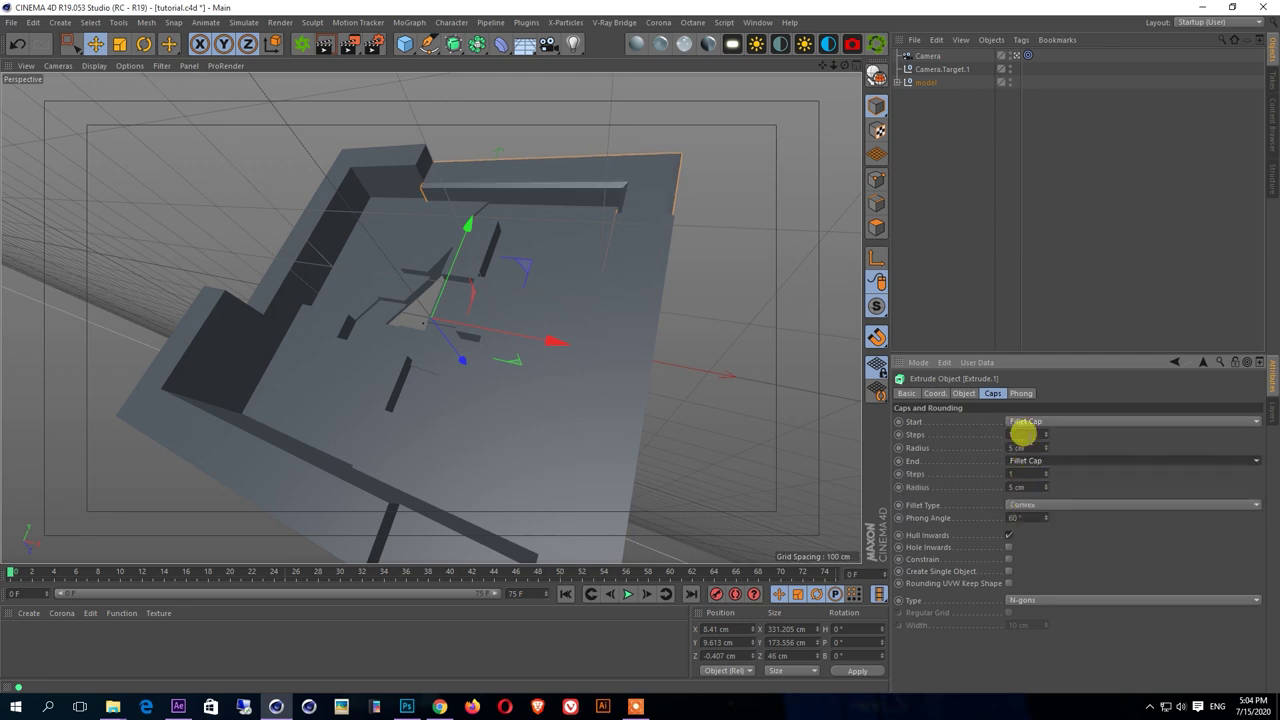
pyautogui.click(1025, 421)
pyautogui.click(1027, 452)
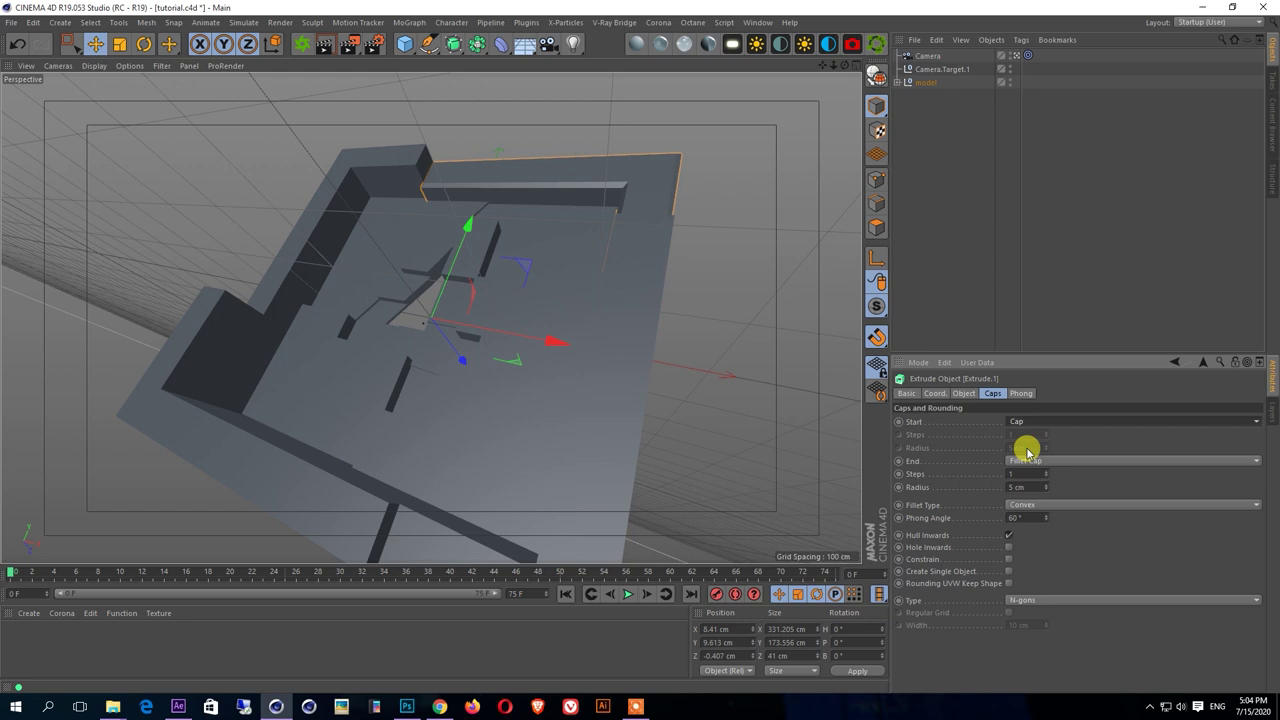
pyautogui.click(1045, 474)
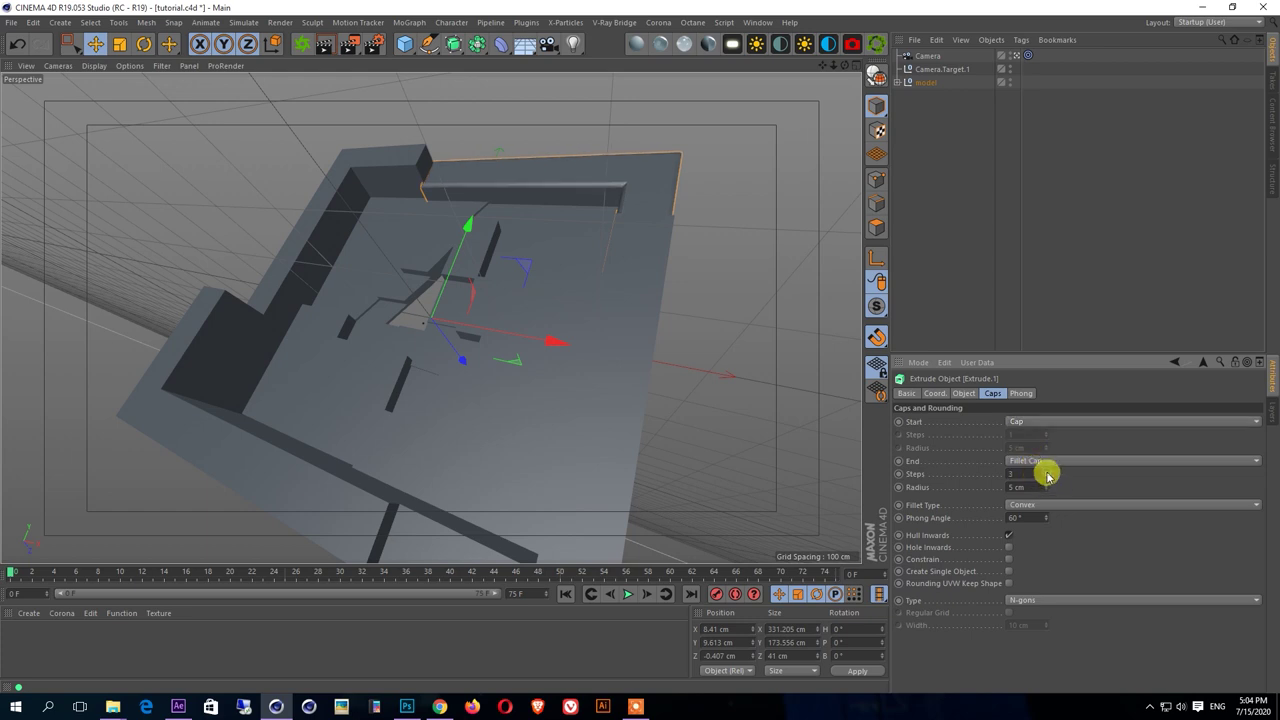
pyautogui.moveTo(1046, 487); pyautogui.dragTo(1000, 494)
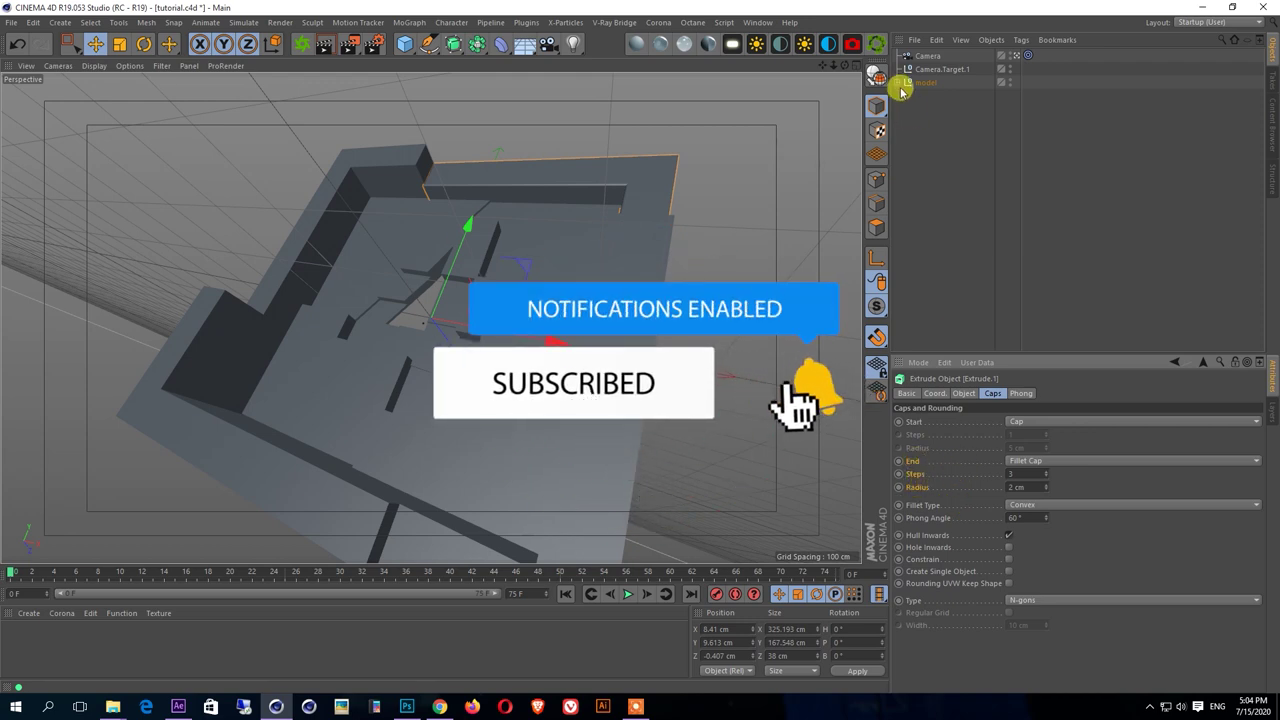
pyautogui.hotkey('ctrl', 'z')
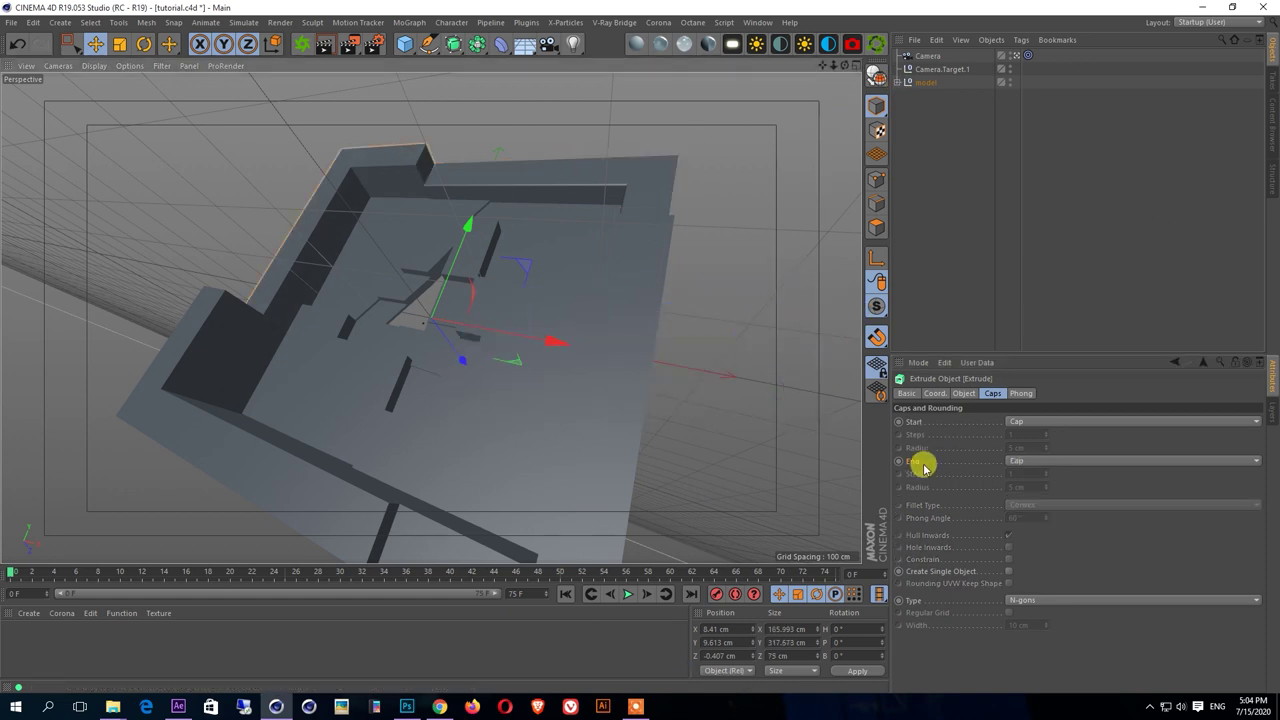
pyautogui.hotkey('ctrl', 'y')
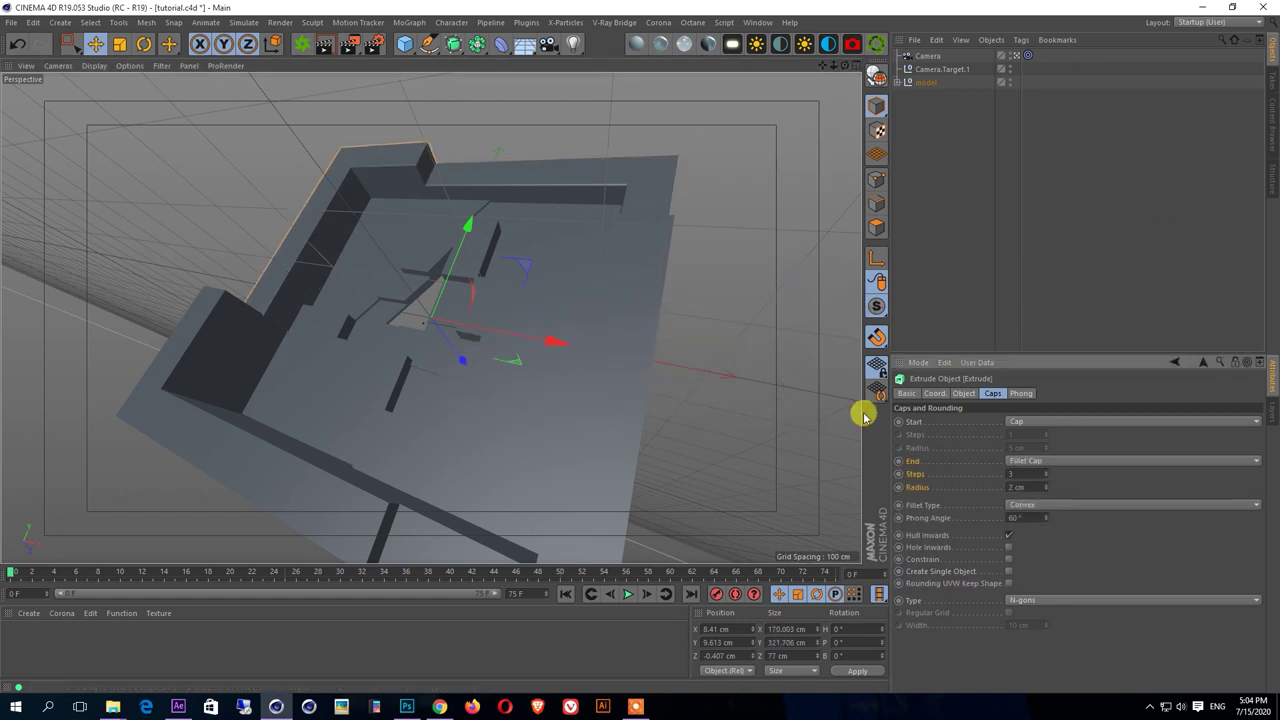
# - Select the right and left wall pieces, then switch to the small inner piece of the 4
pyautogui.click(646, 277)
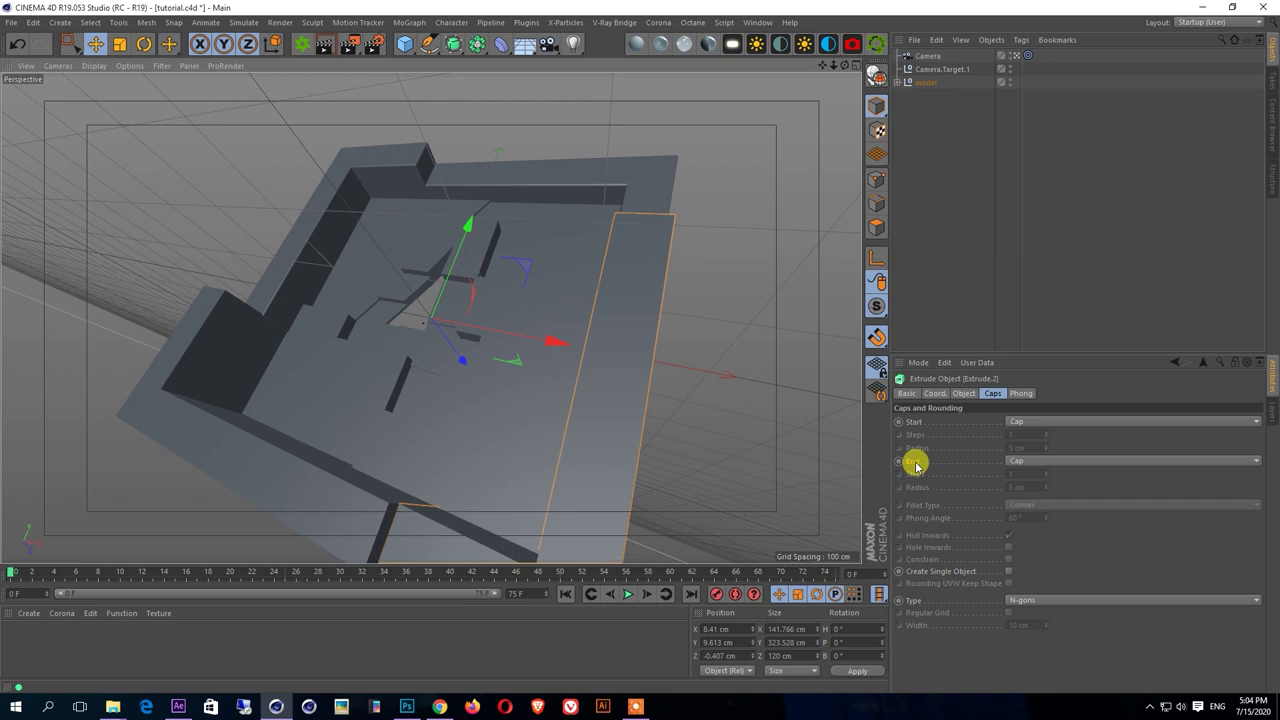
pyautogui.click(306, 502)
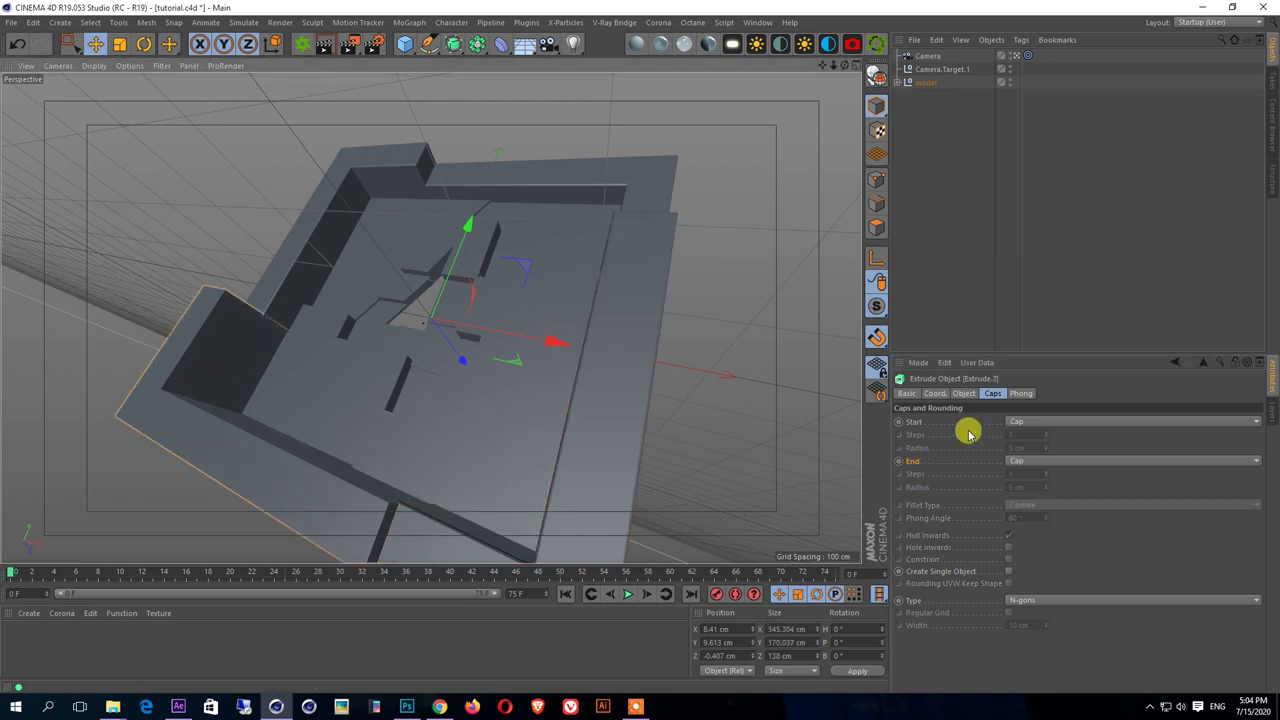
pyautogui.click(668, 484)
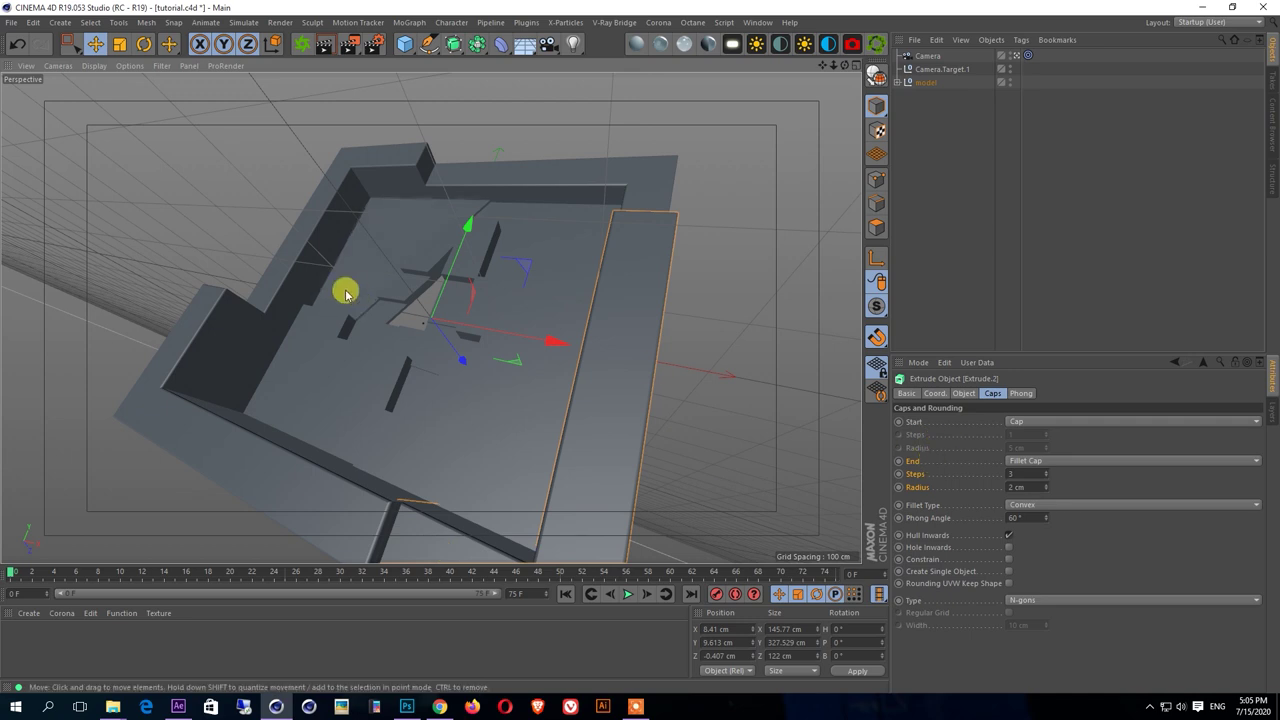
pyautogui.click(1084, 281)
pyautogui.click(483, 246)
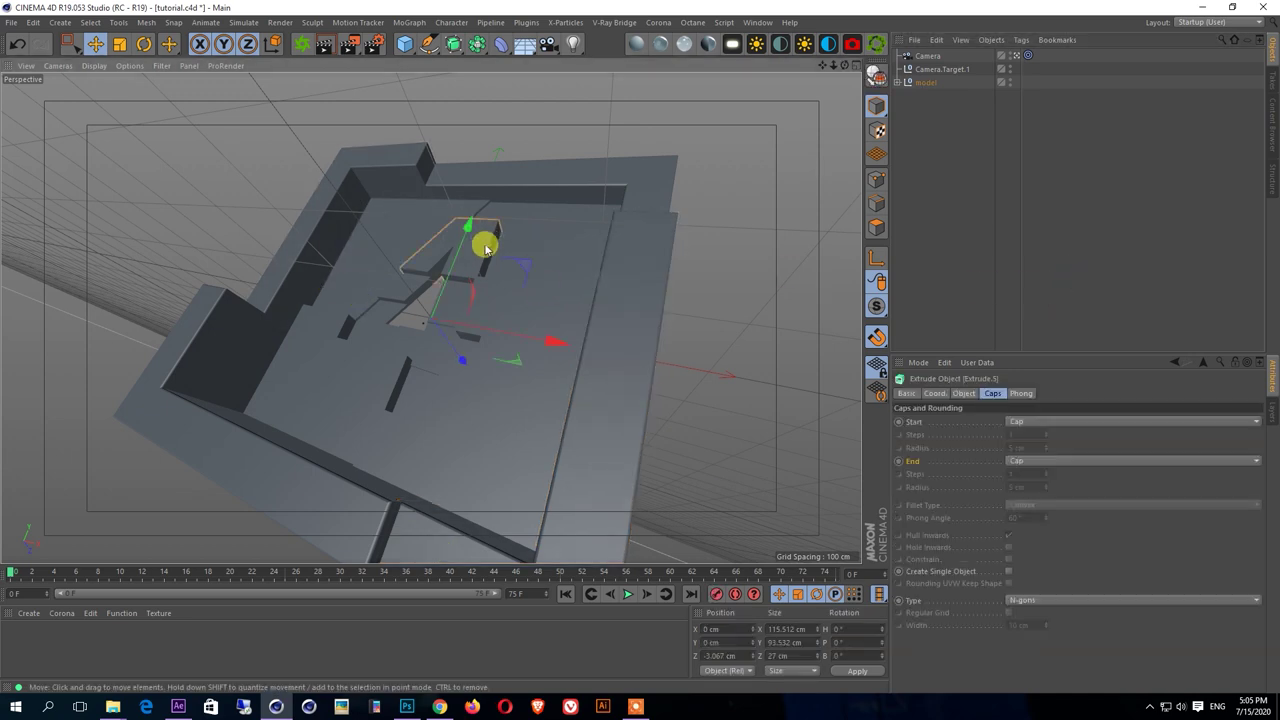
# - Set Fillet Cap ends (3 steps, 1 cm radius) on the remaining pieces, including Extrude.7, Extrude.10 and Extrude.9
pyautogui.click(913, 463)
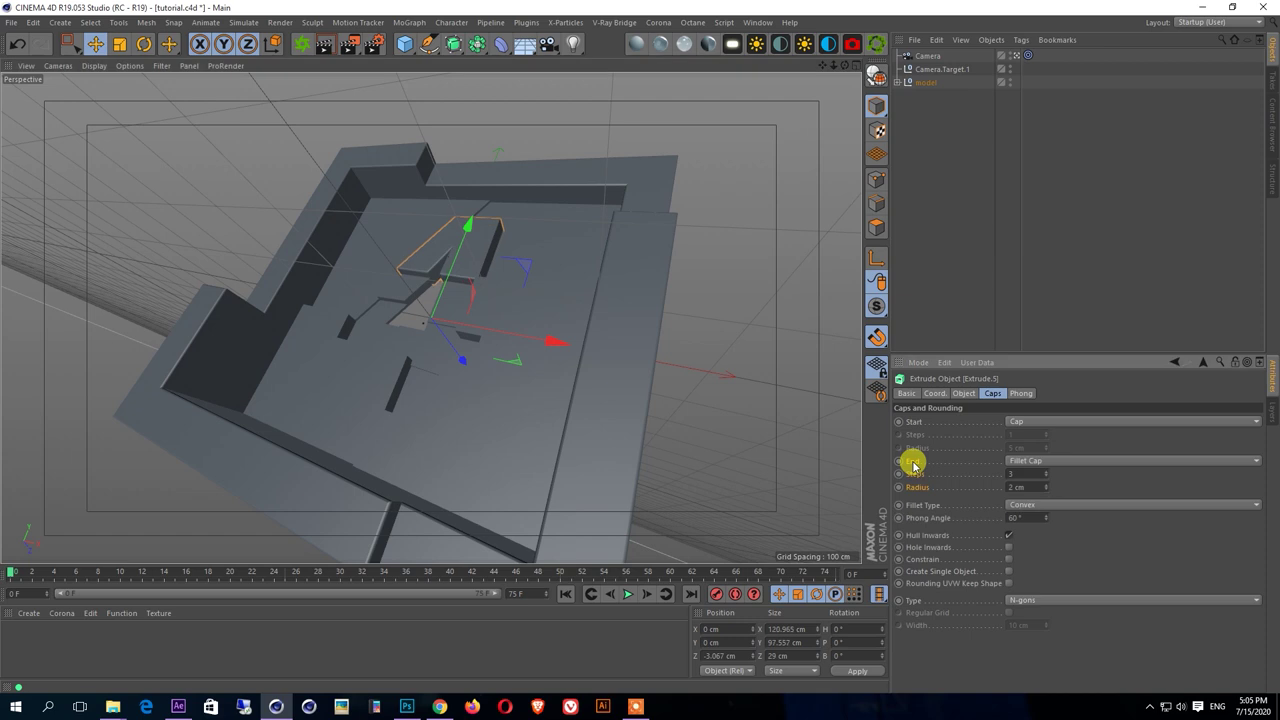
pyautogui.click(1018, 486)
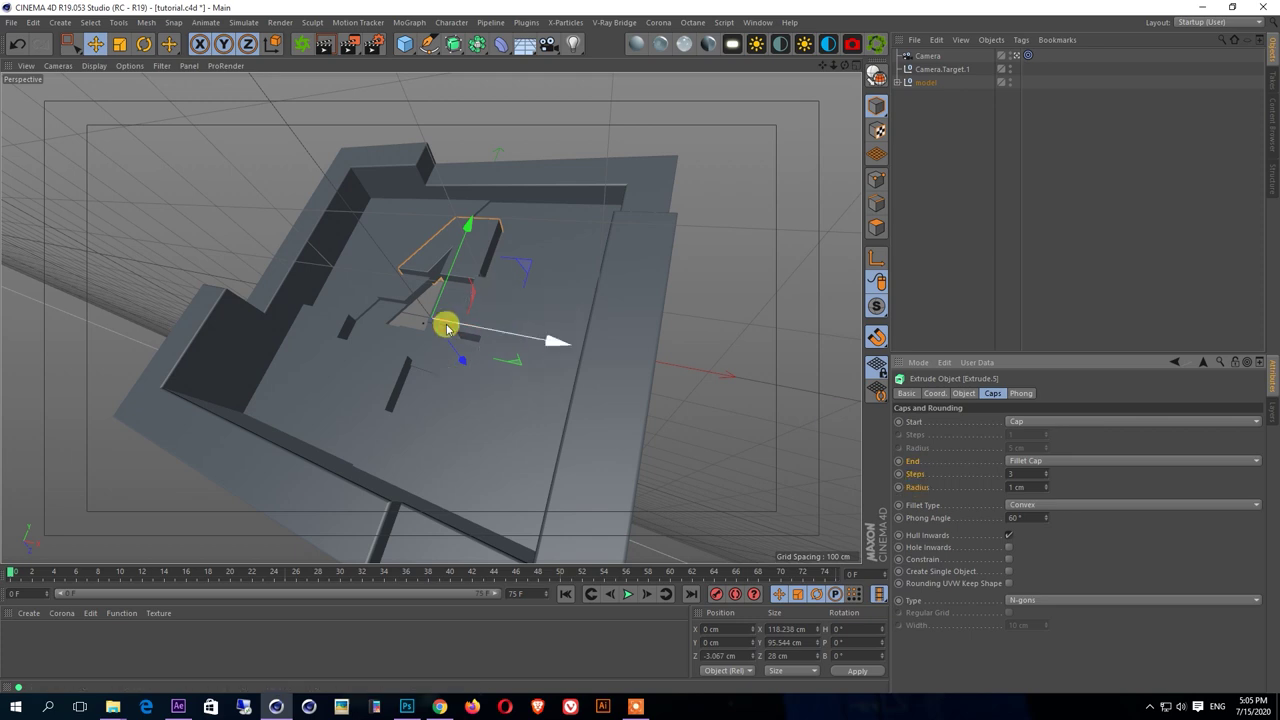
pyautogui.click(414, 289)
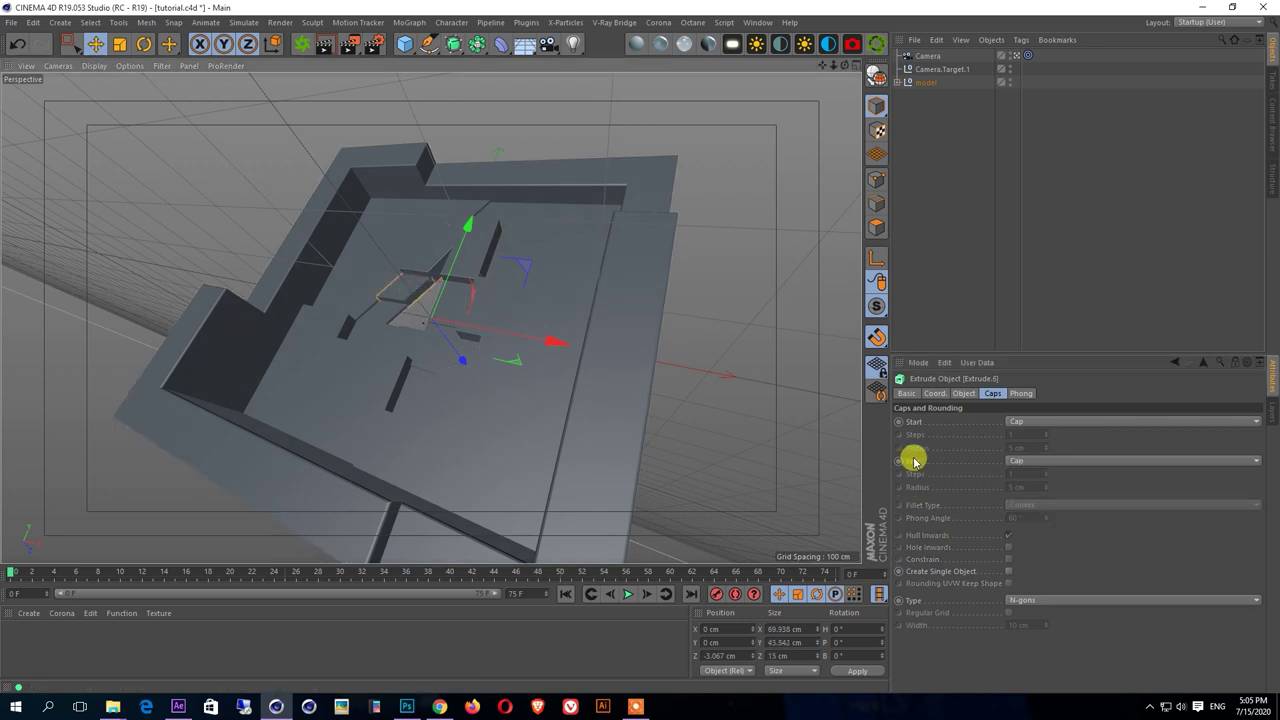
pyautogui.click(913, 460)
pyautogui.click(451, 302)
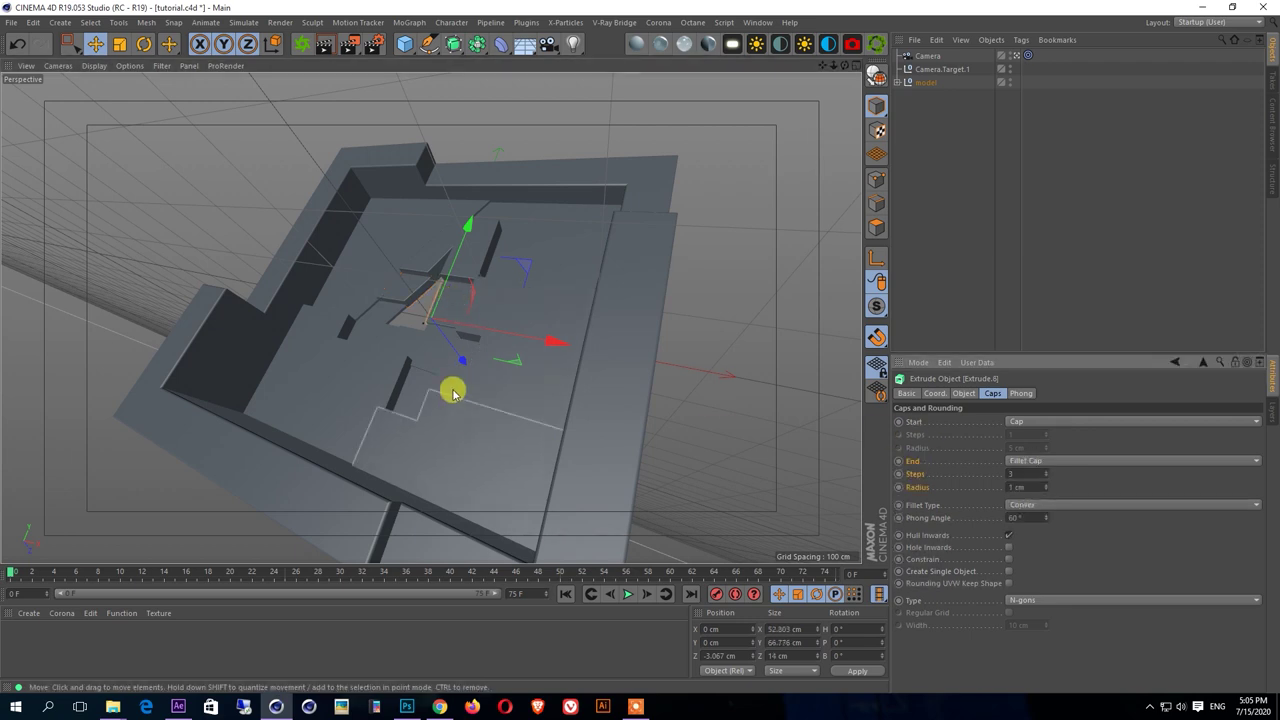
pyautogui.click(357, 323)
pyautogui.click(912, 466)
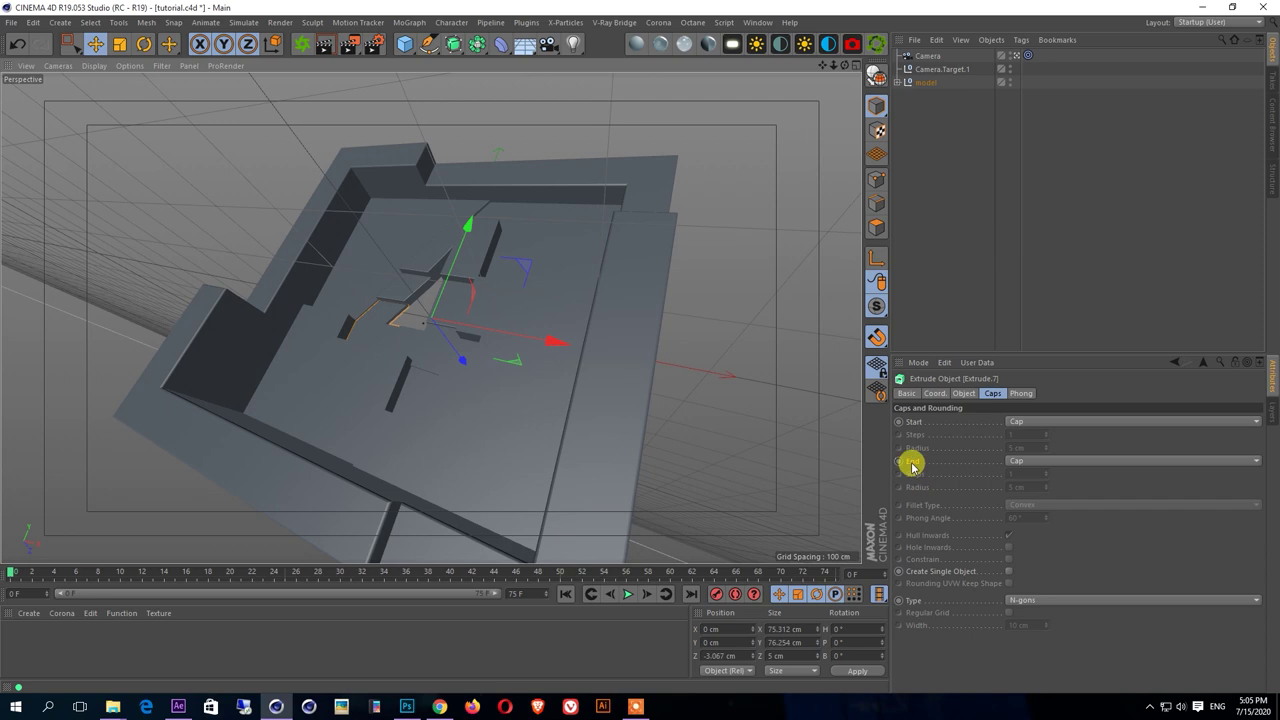
pyautogui.click(420, 388)
pyautogui.click(429, 353)
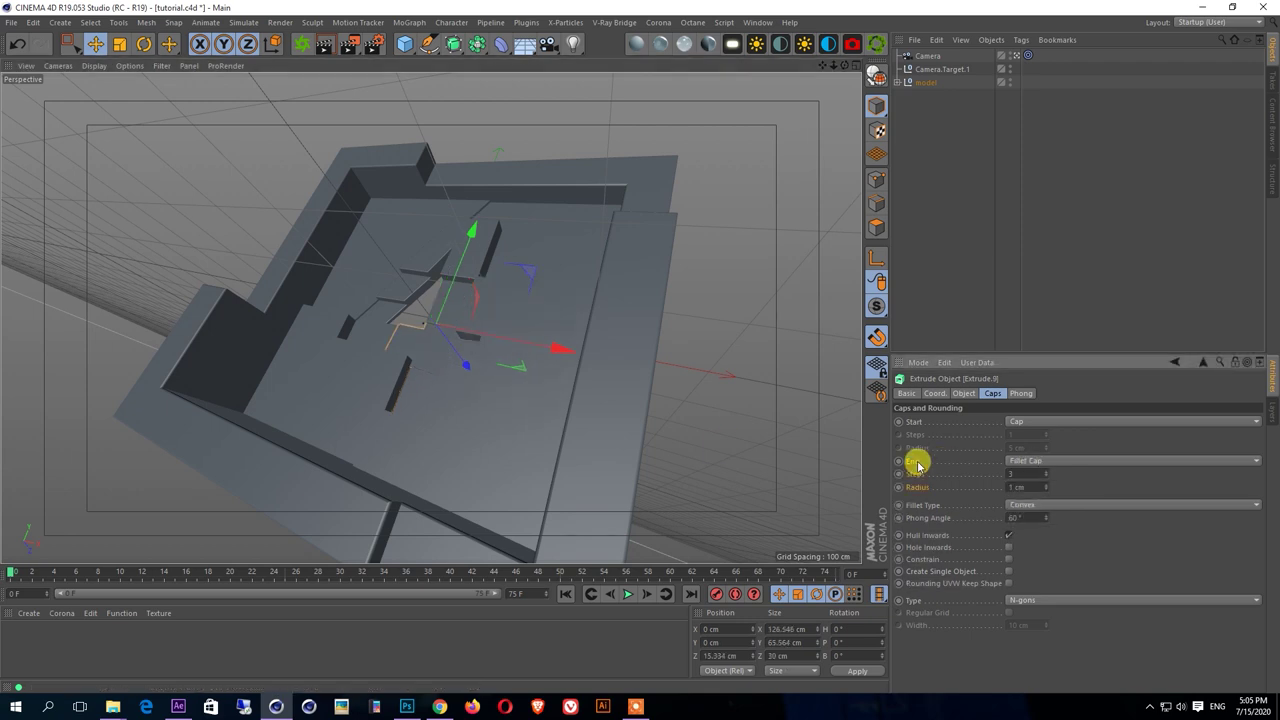
pyautogui.click(918, 463)
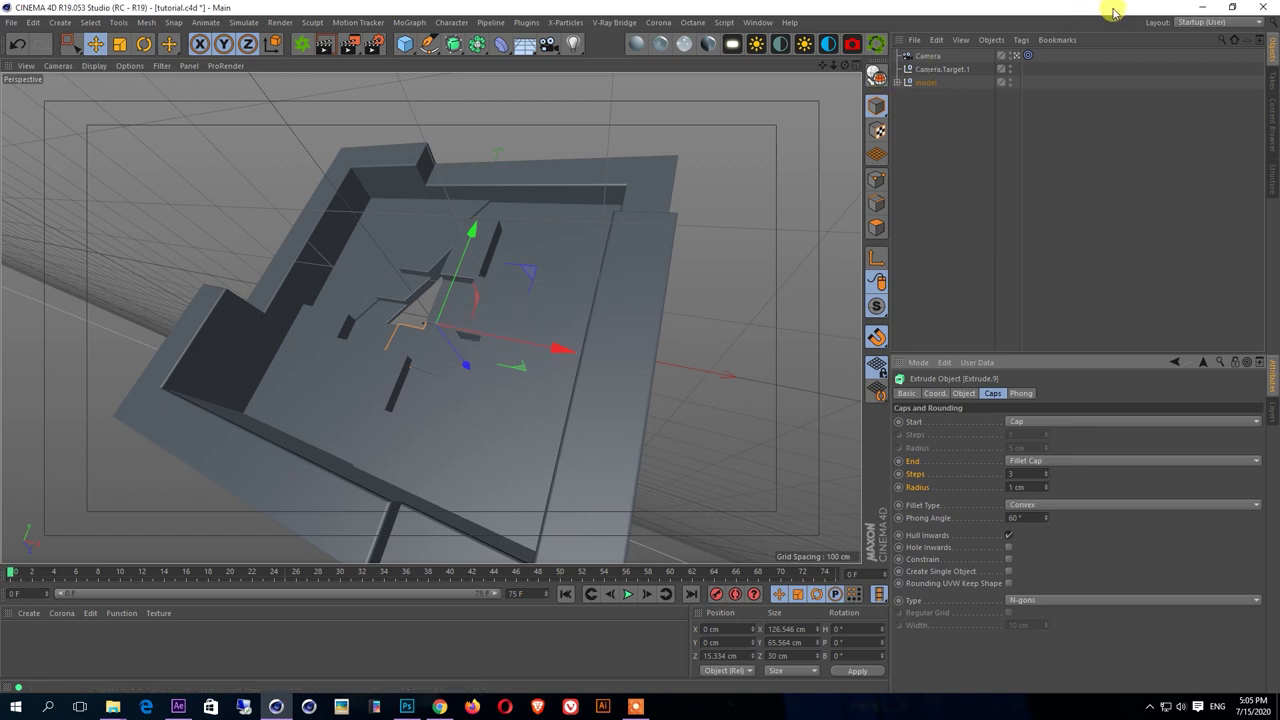
pyautogui.click(757, 22)
pyautogui.moveTo(792, 319)
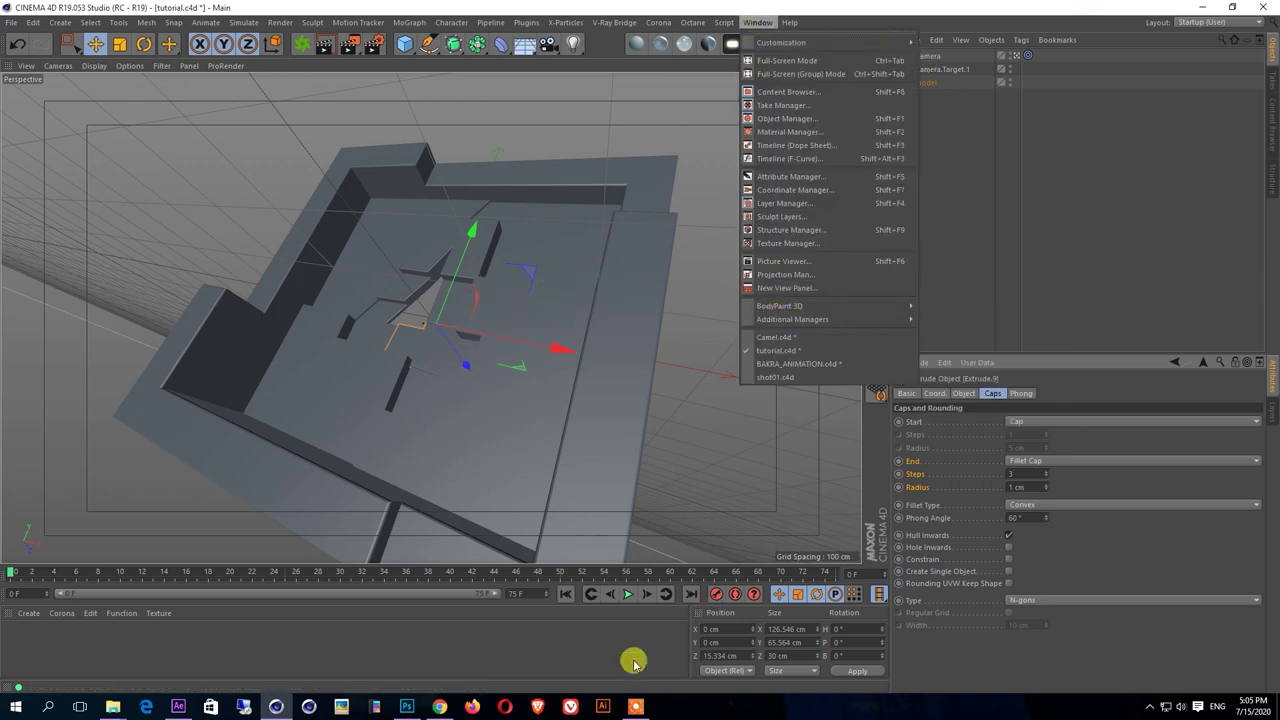
# - Create a new material named Mat and apply it to the outer wall piece Extrude.3
pyautogui.click(635, 706)
pyautogui.click(848, 685)
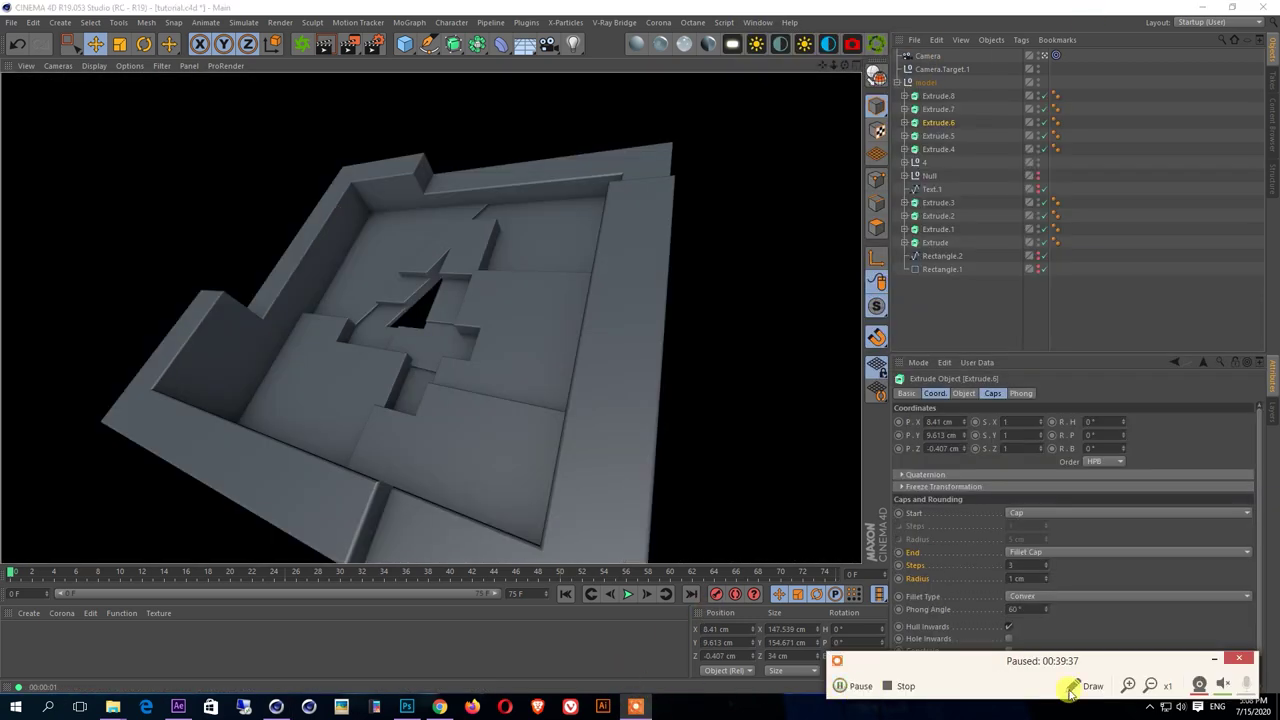
pyautogui.click(1218, 663)
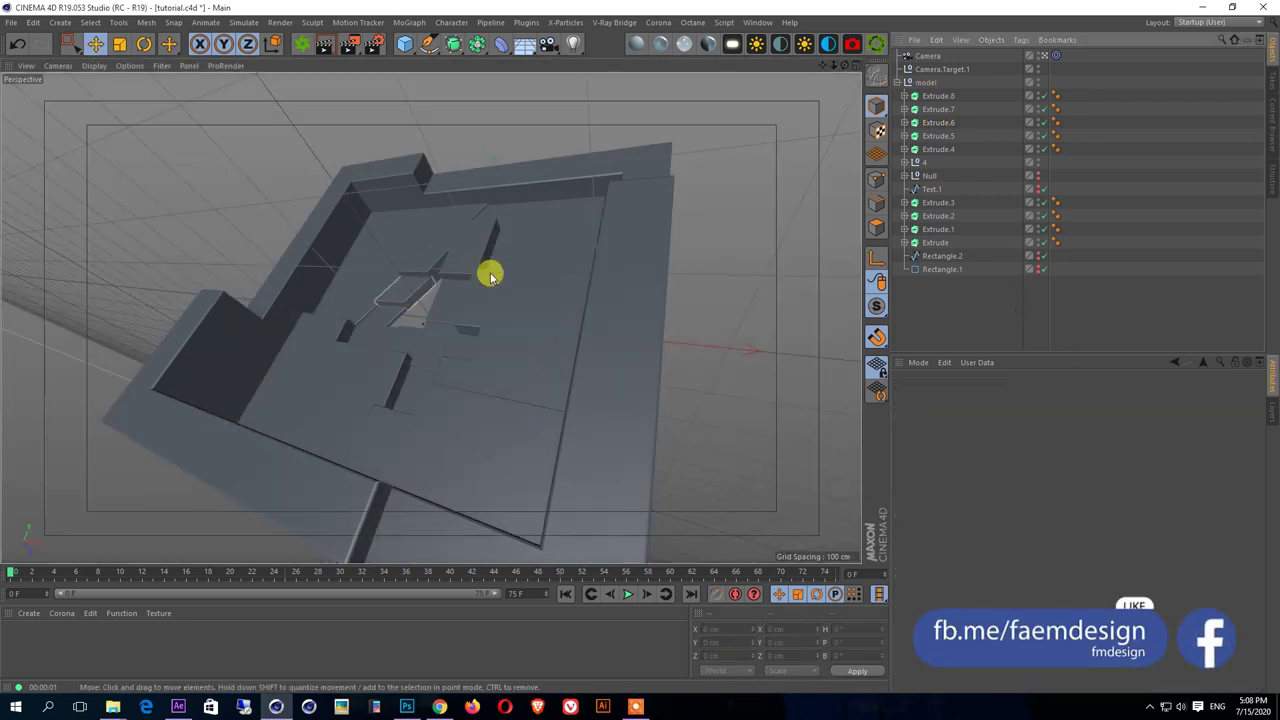
pyautogui.doubleClick(249, 654)
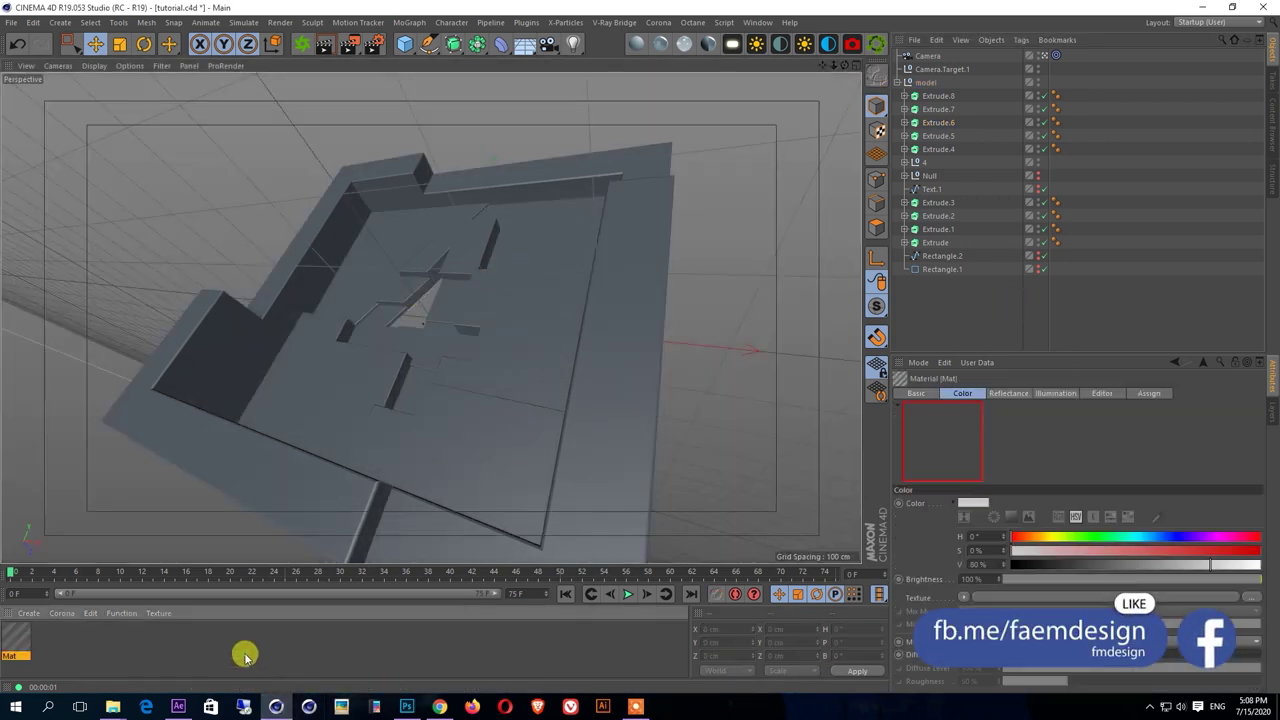
pyautogui.moveTo(15, 640); pyautogui.dragTo(180, 403)
pyautogui.click(180, 403)
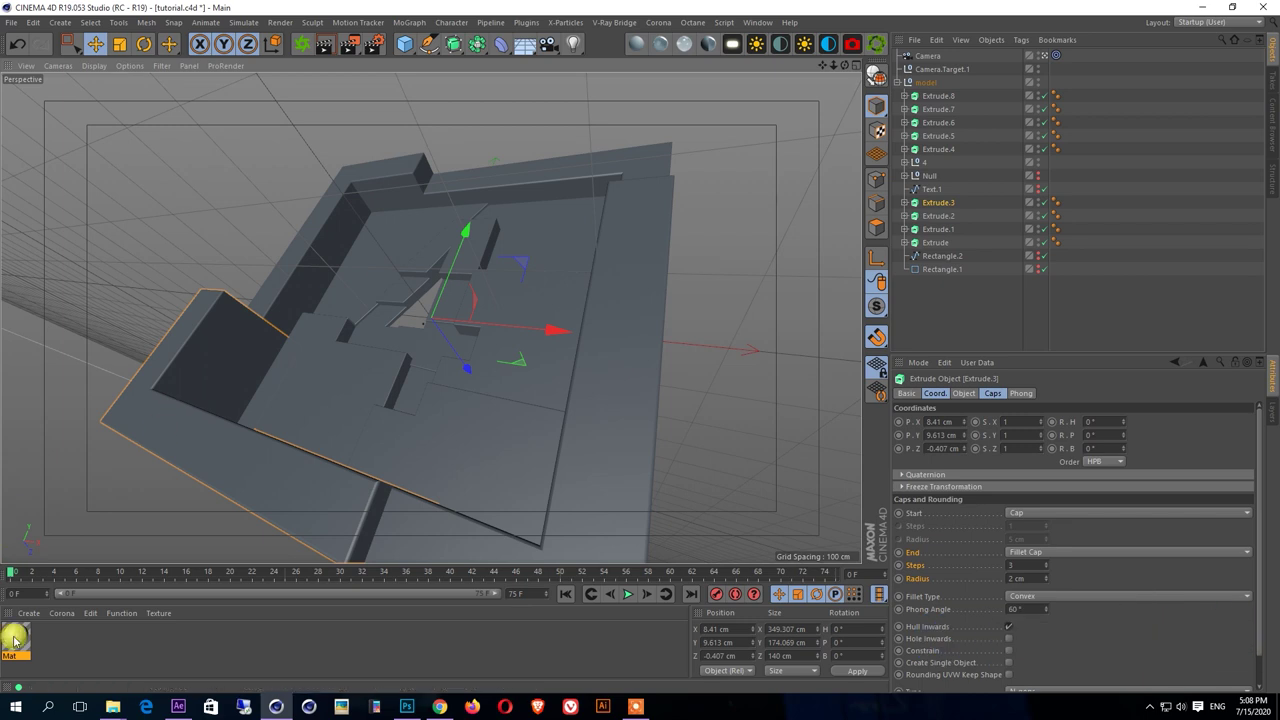
pyautogui.moveTo(15, 640); pyautogui.dragTo(940, 203)
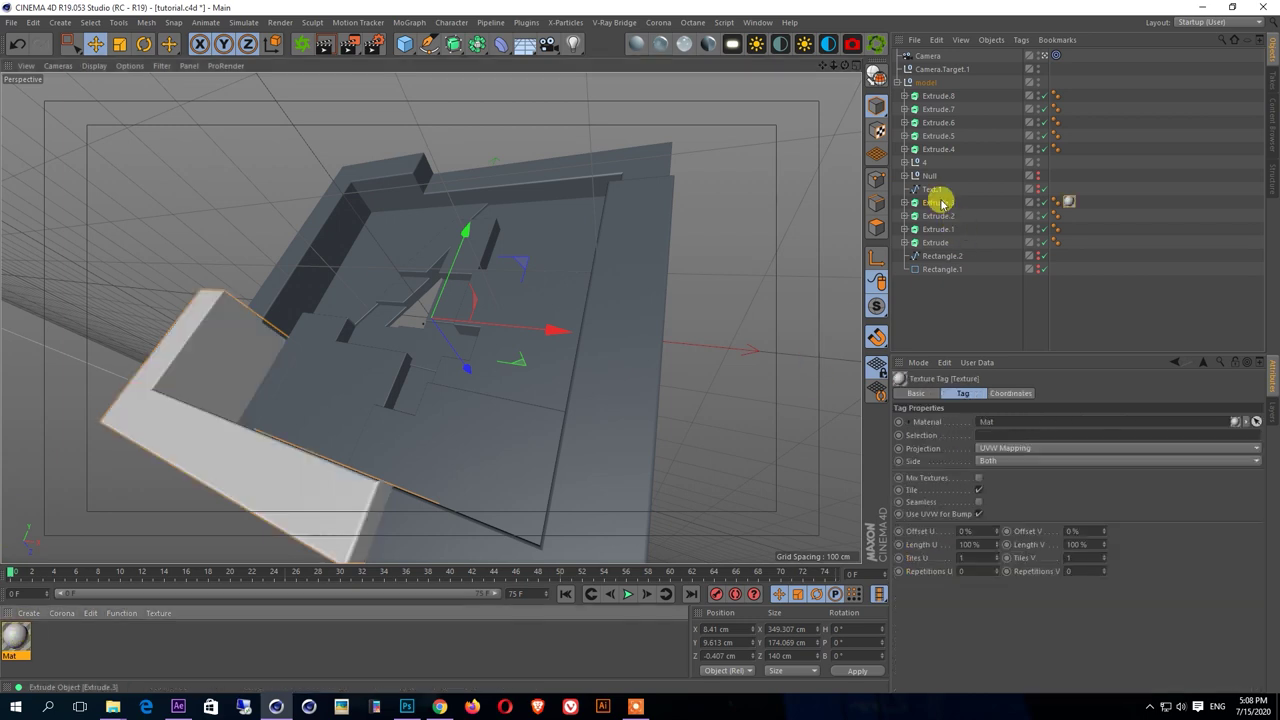
# - Check Mat's Color settings in the Material Editor, then close it
pyautogui.click(16, 636)
pyautogui.doubleClick(34, 629)
pyautogui.moveTo(447, 97)
pyautogui.mouseDown()
pyautogui.moveTo(894, 94)
pyautogui.moveTo(647, 133)
pyautogui.mouseUp()
pyautogui.click(427, 265)
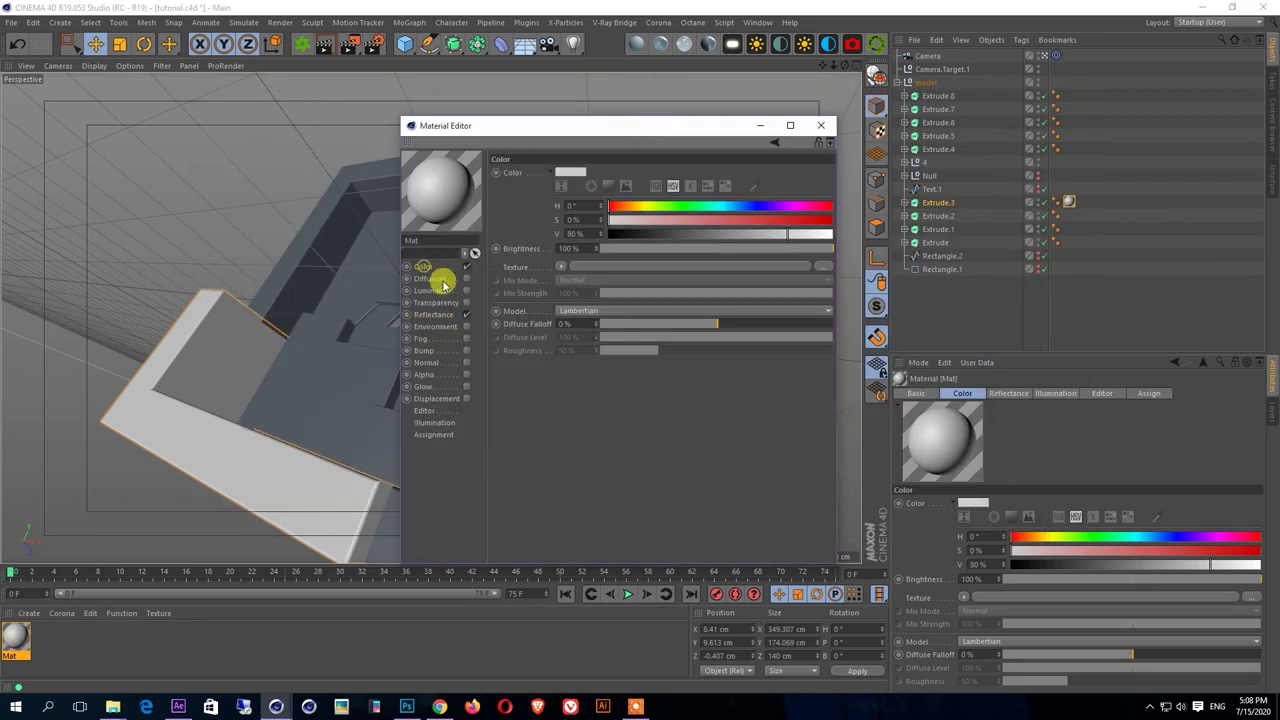
pyautogui.click(820, 128)
# - Duplicate Mat and set the copy's colour to light blue
pyautogui.keyDown('ctrl'); pyautogui.moveTo(20, 638); pyautogui.dragTo(48, 638); pyautogui.keyUp('ctrl')
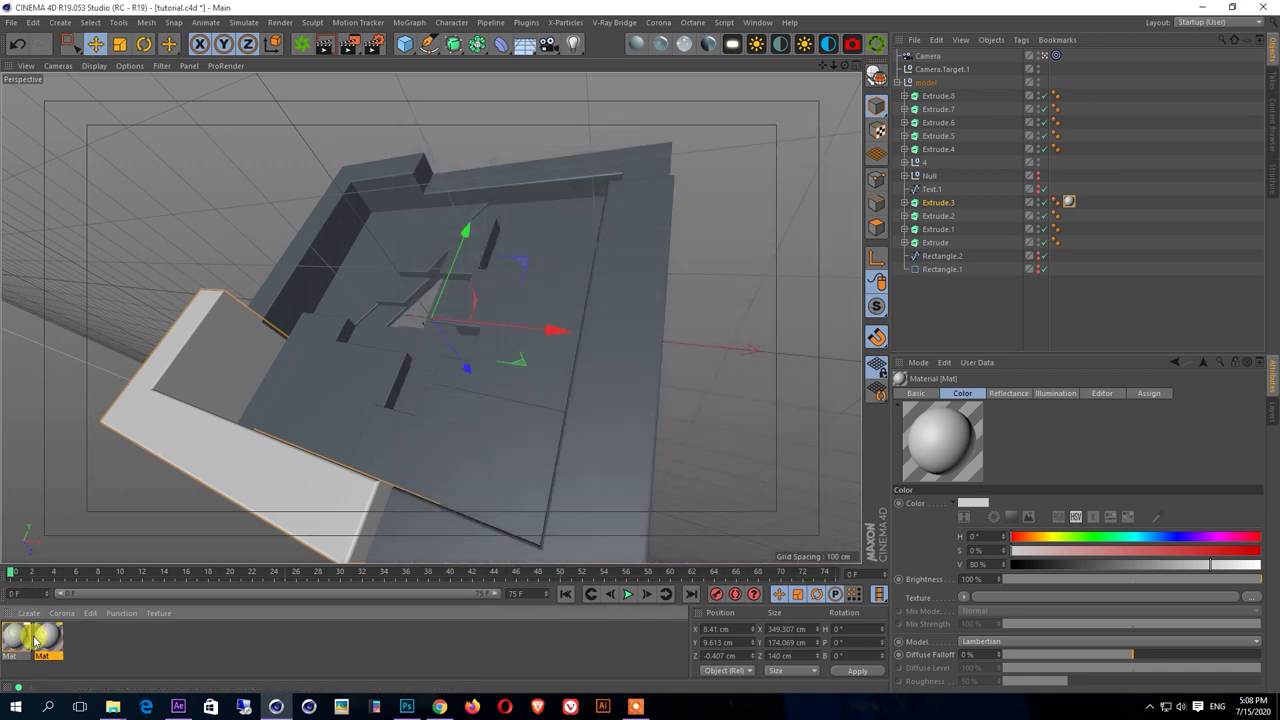
pyautogui.doubleClick(48, 638)
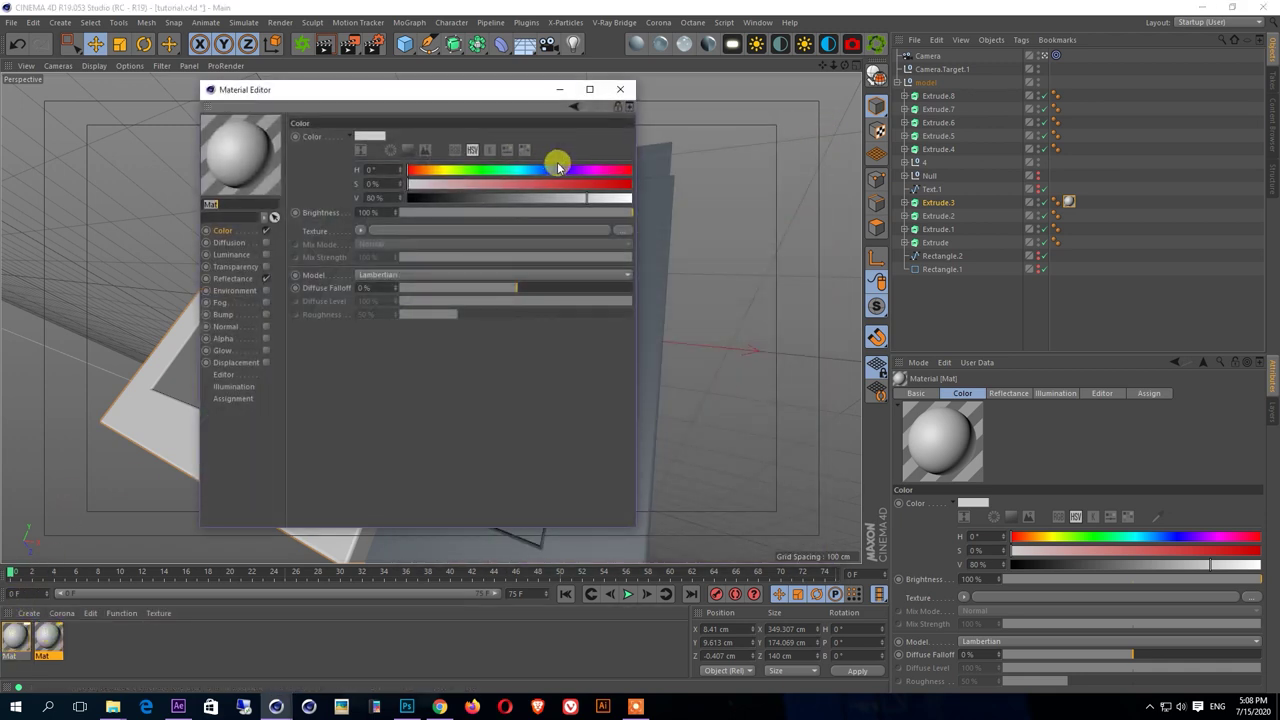
pyautogui.click(556, 150)
pyautogui.click(654, 297)
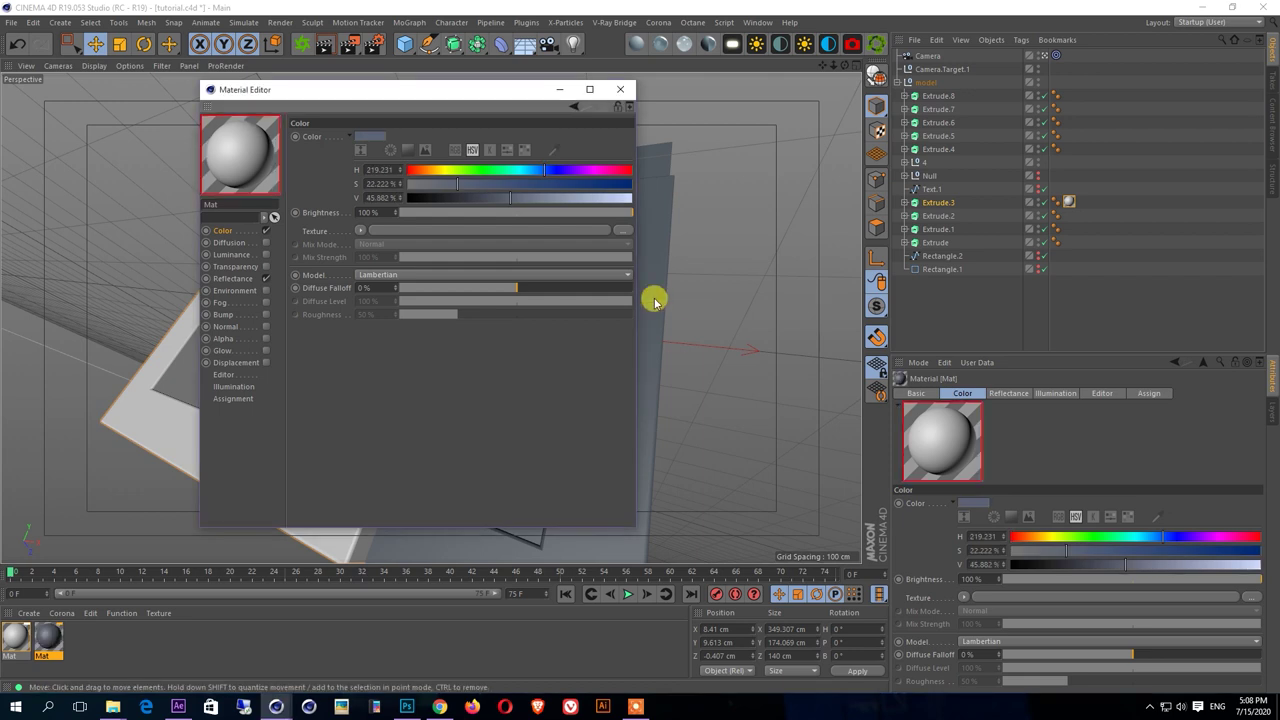
pyautogui.click(371, 137)
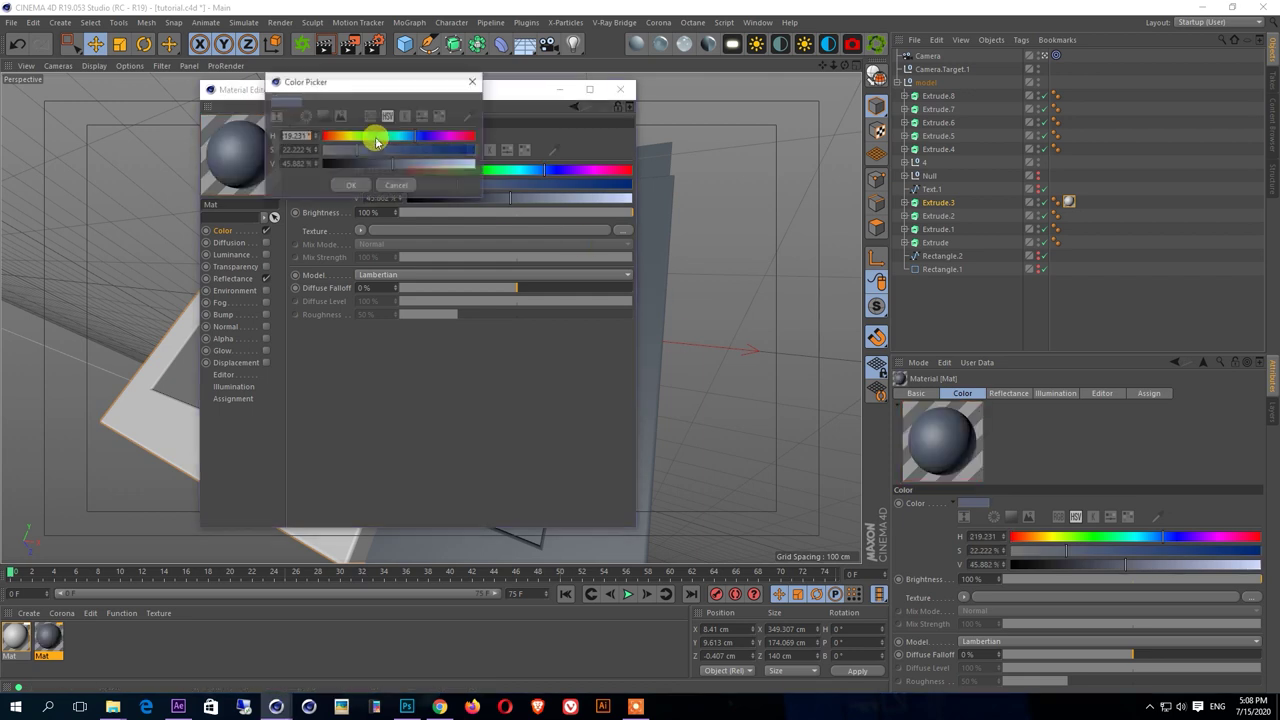
pyautogui.click(322, 116)
pyautogui.moveTo(349, 166); pyautogui.dragTo(358, 147)
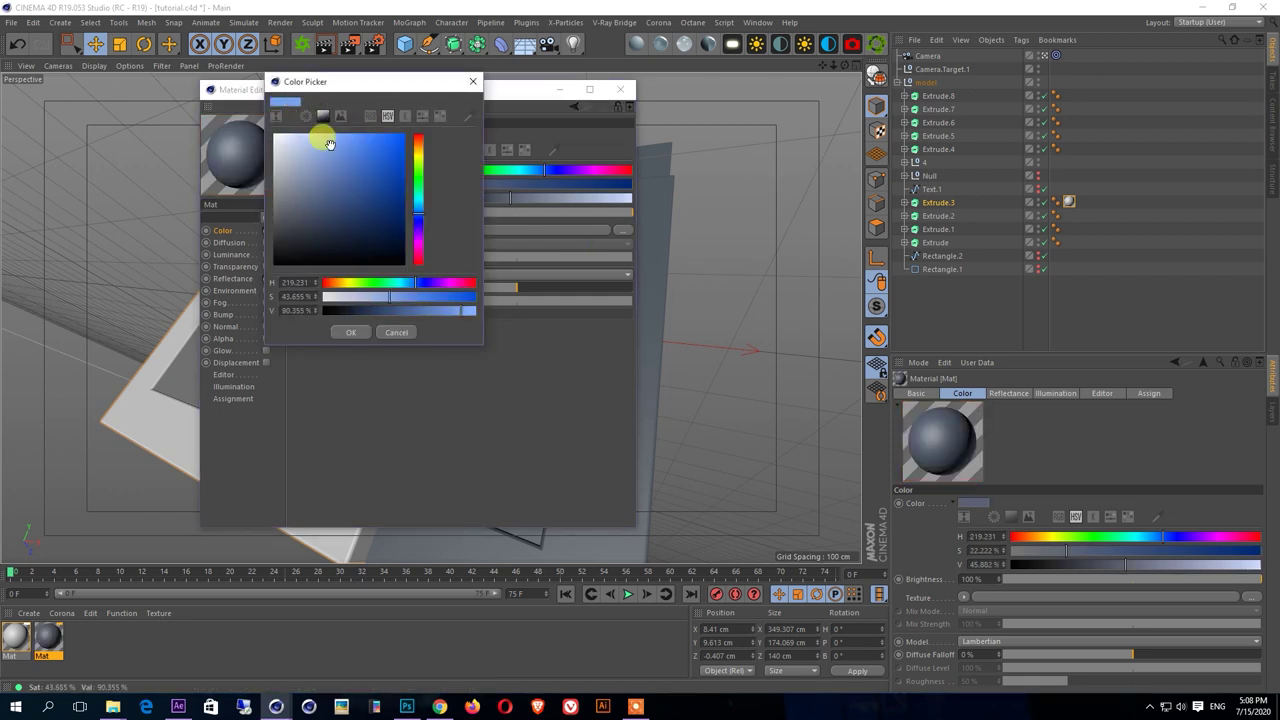
pyautogui.click(350, 332)
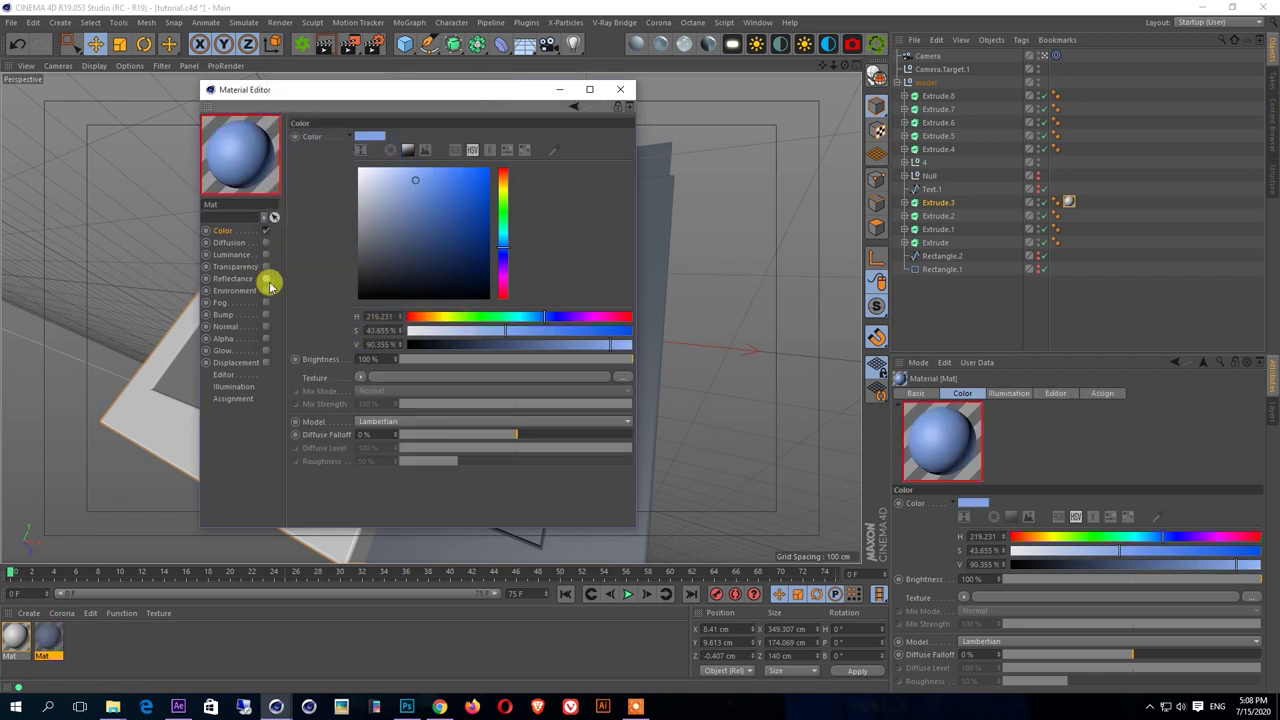
pyautogui.click(619, 90)
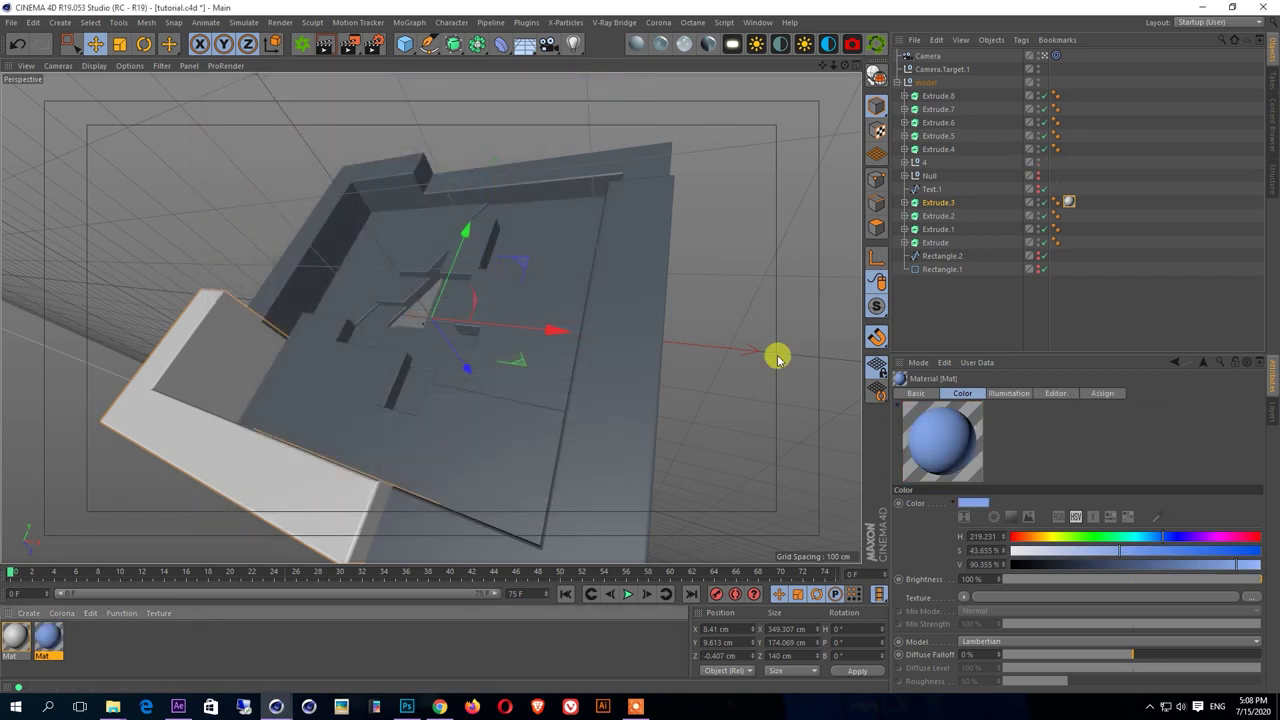
# - Apply the light blue material to Extrude.3, restricted to selection R2
pyautogui.moveTo(44, 638); pyautogui.dragTo(938, 204)
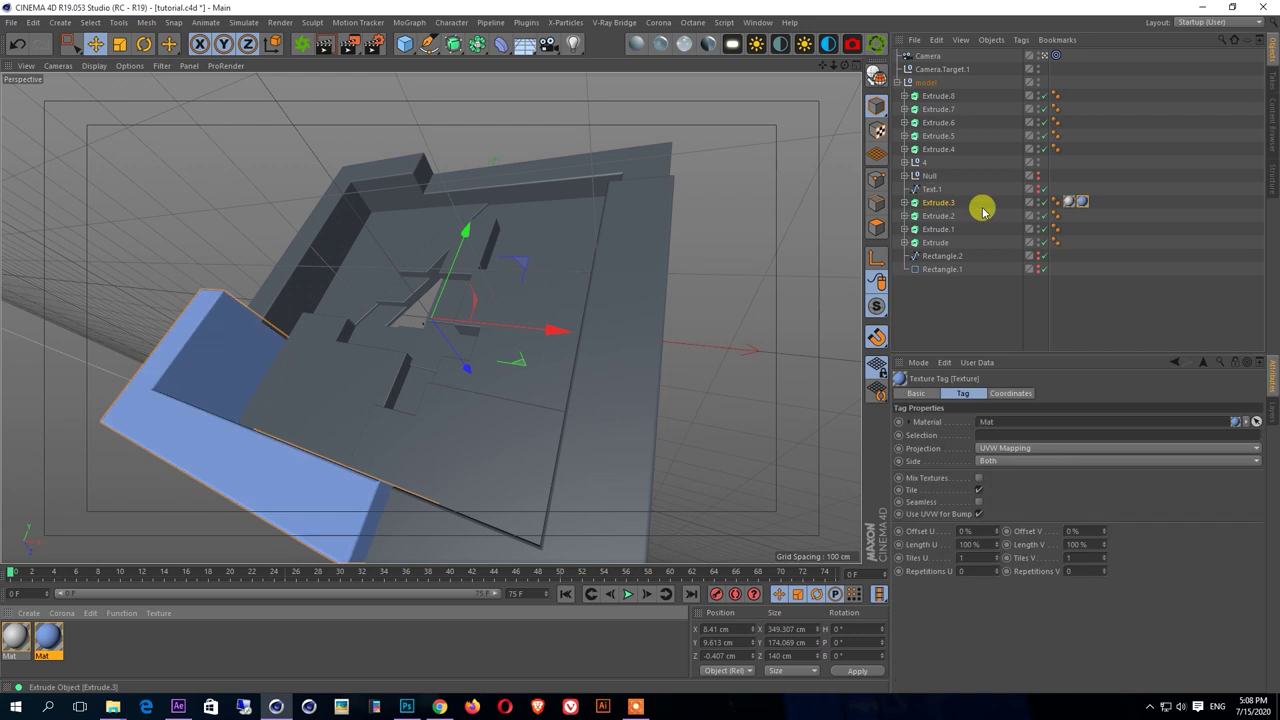
pyautogui.click(1081, 201)
pyautogui.click(993, 430)
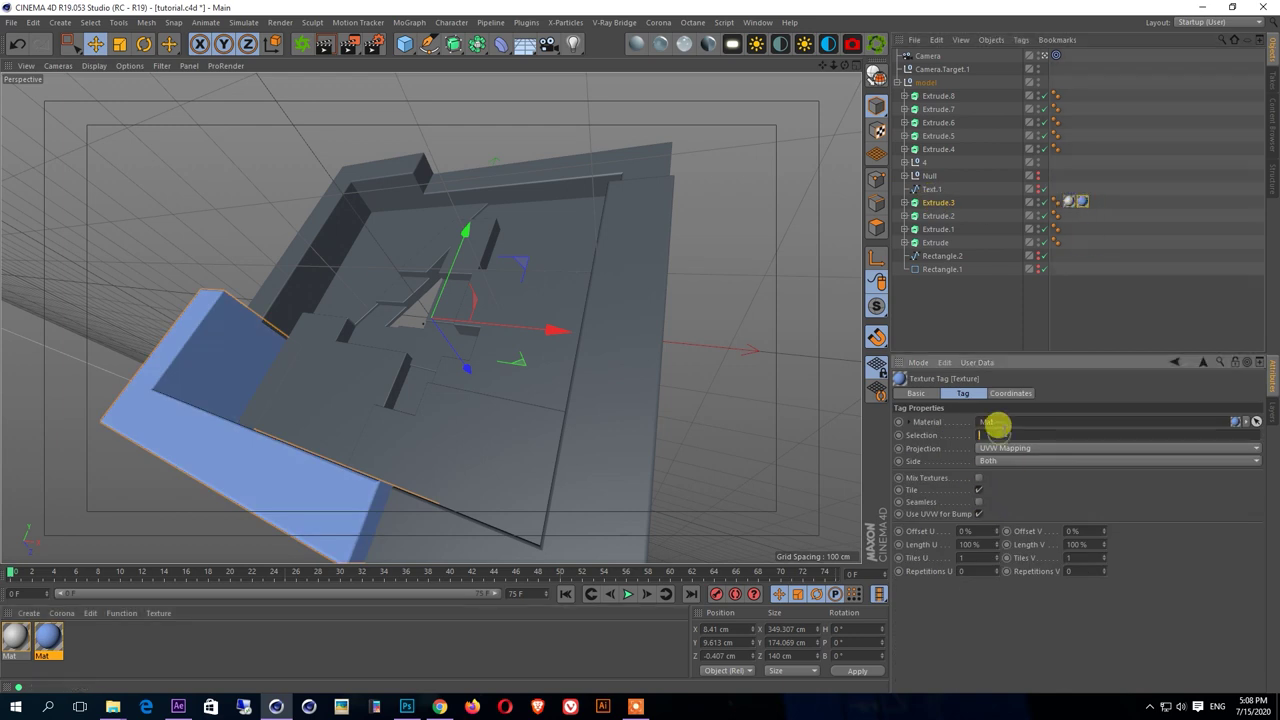
pyautogui.press('Return')
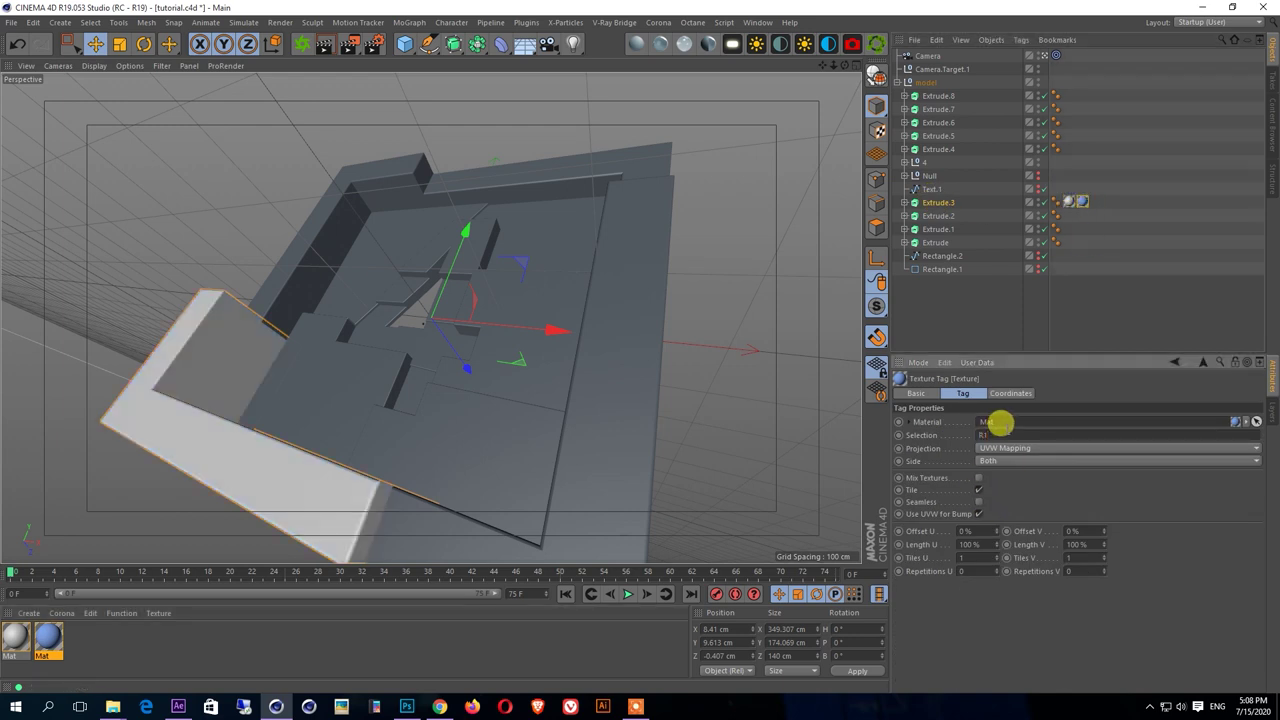
pyautogui.doubleClick(1010, 435)
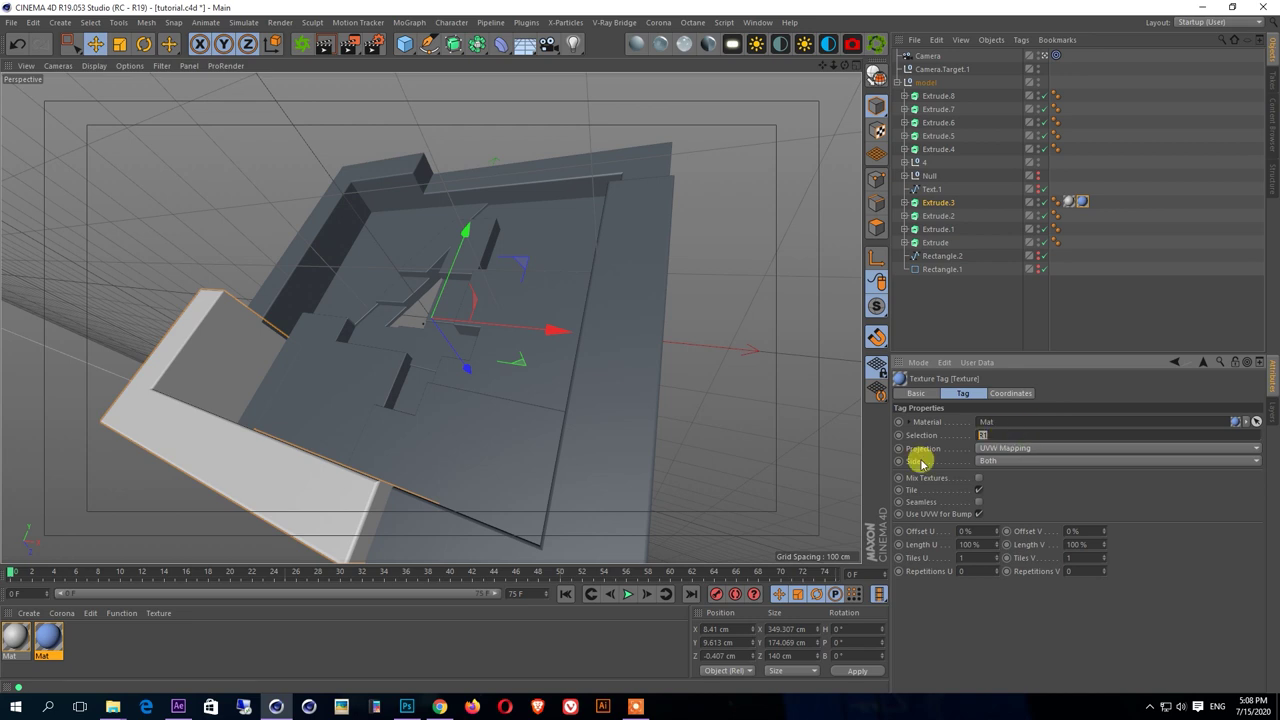
pyautogui.write('R2')
pyautogui.press('Return')
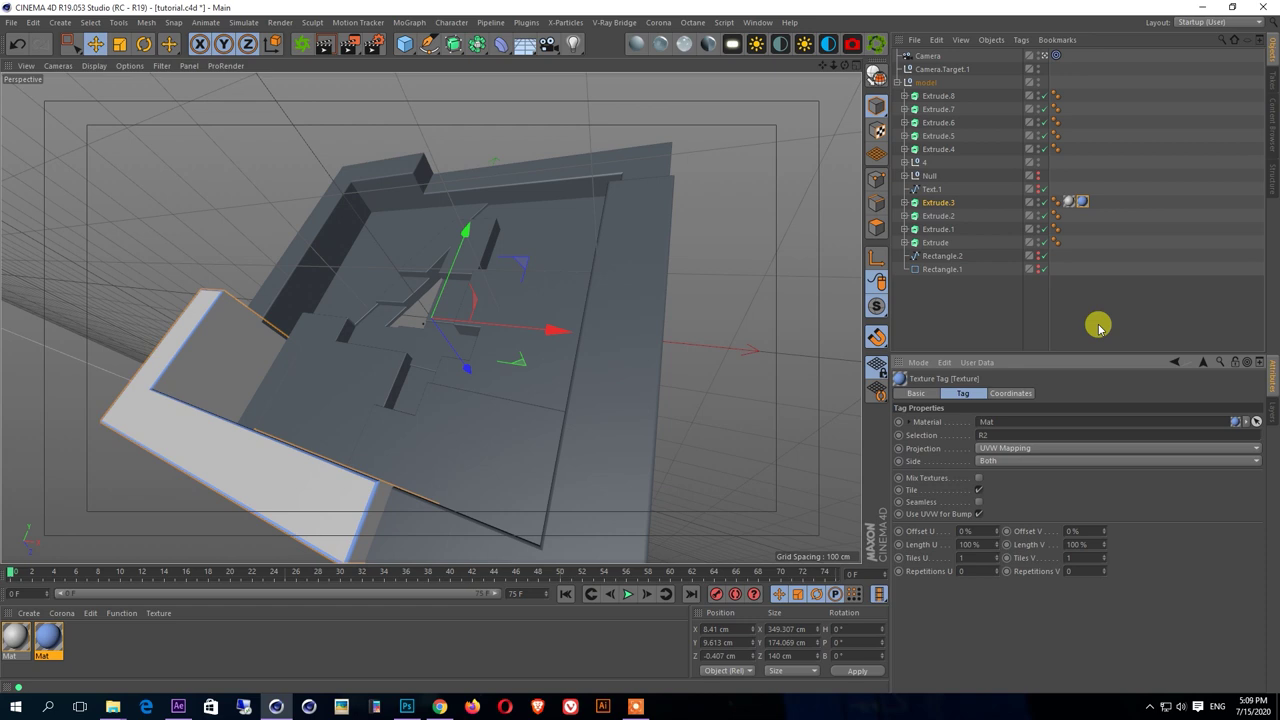
# - Darken the blue of the Mat material
pyautogui.click(1006, 297)
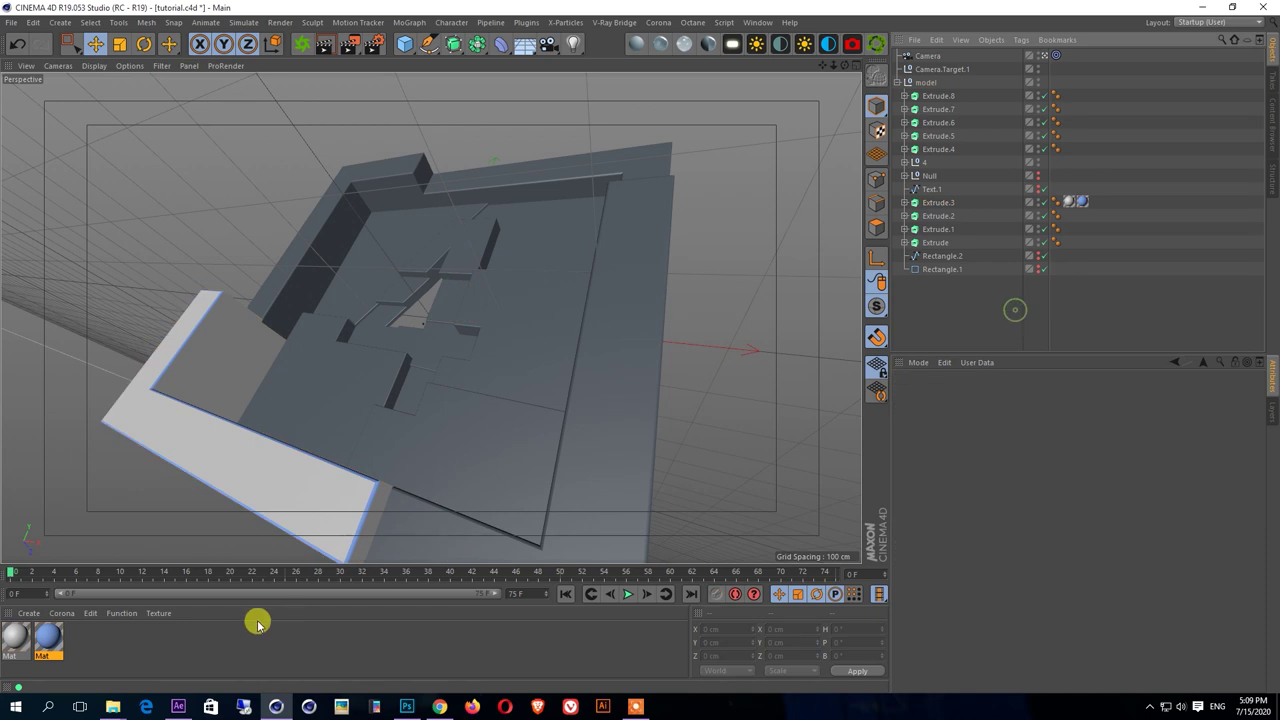
pyautogui.doubleClick(48, 637)
pyautogui.moveTo(417, 180); pyautogui.dragTo(452, 194)
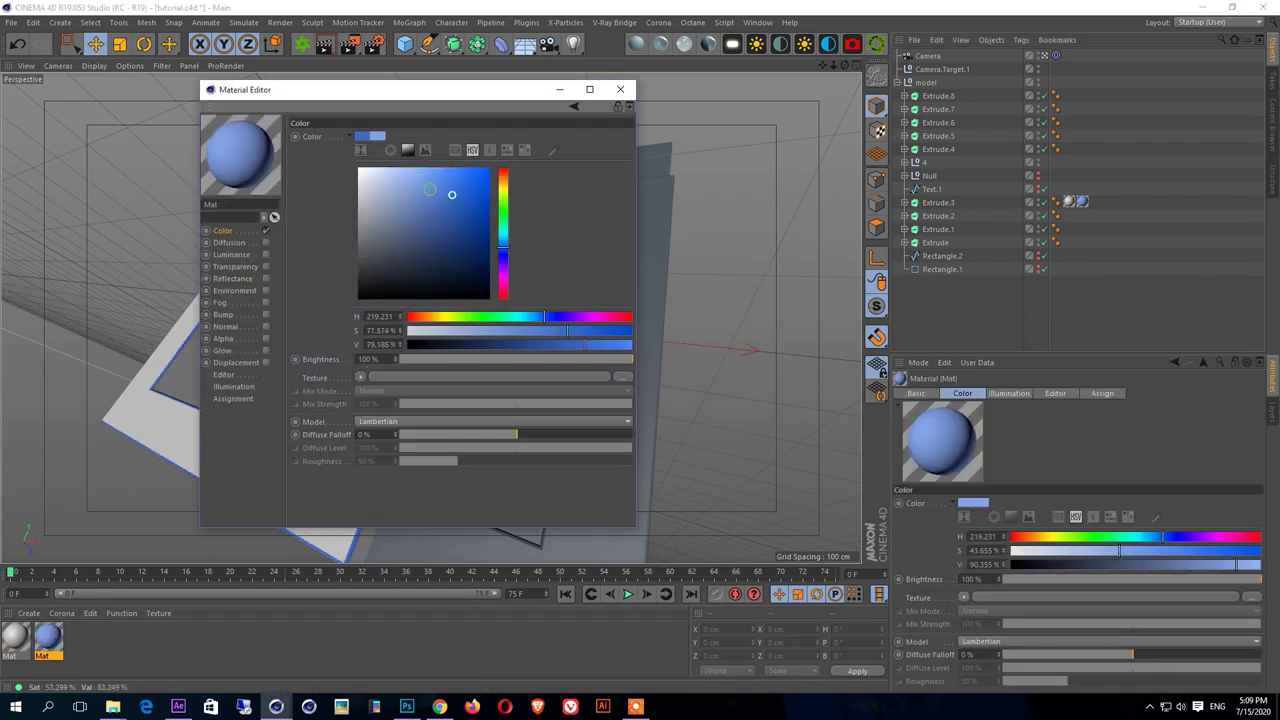
pyautogui.click(620, 89)
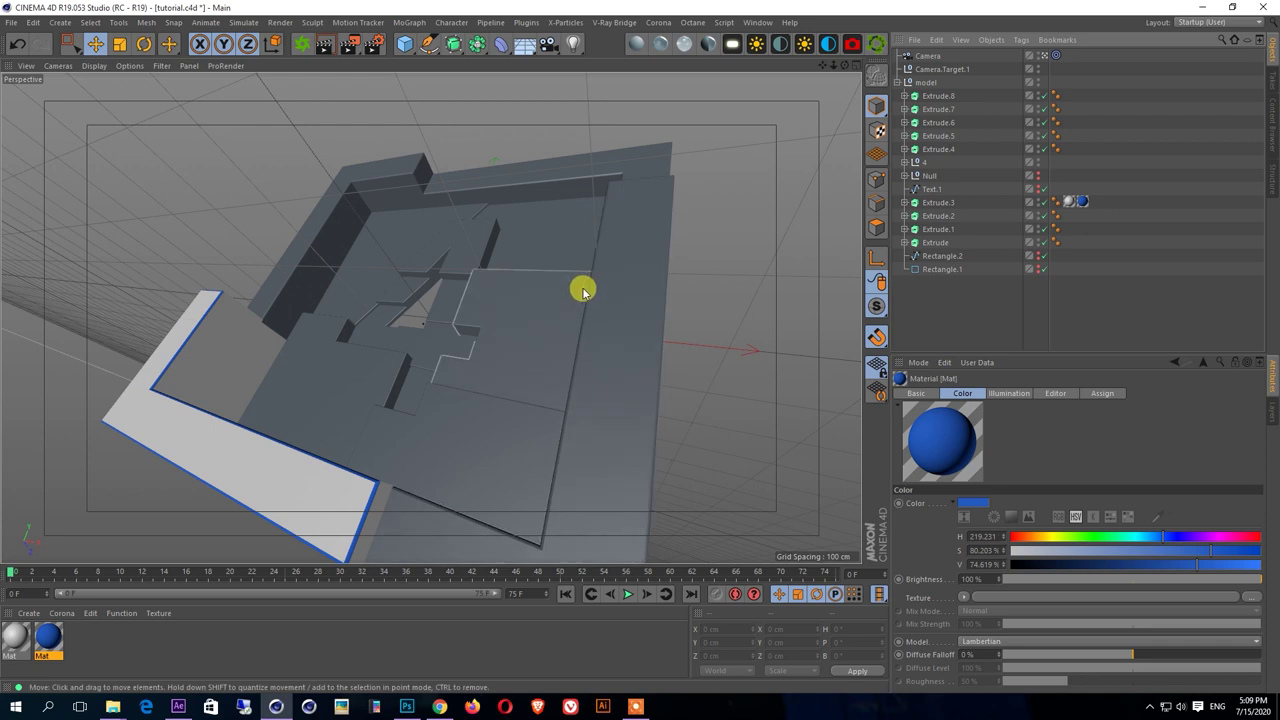
# - Copy the blue material tag onto Extrude.3, Extrude.2 and the Extrude wall
pyautogui.moveTo(1097, 200); pyautogui.dragTo(1085, 202)
pyautogui.keyDown('shift'); pyautogui.click(1066, 210); pyautogui.keyUp('shift')
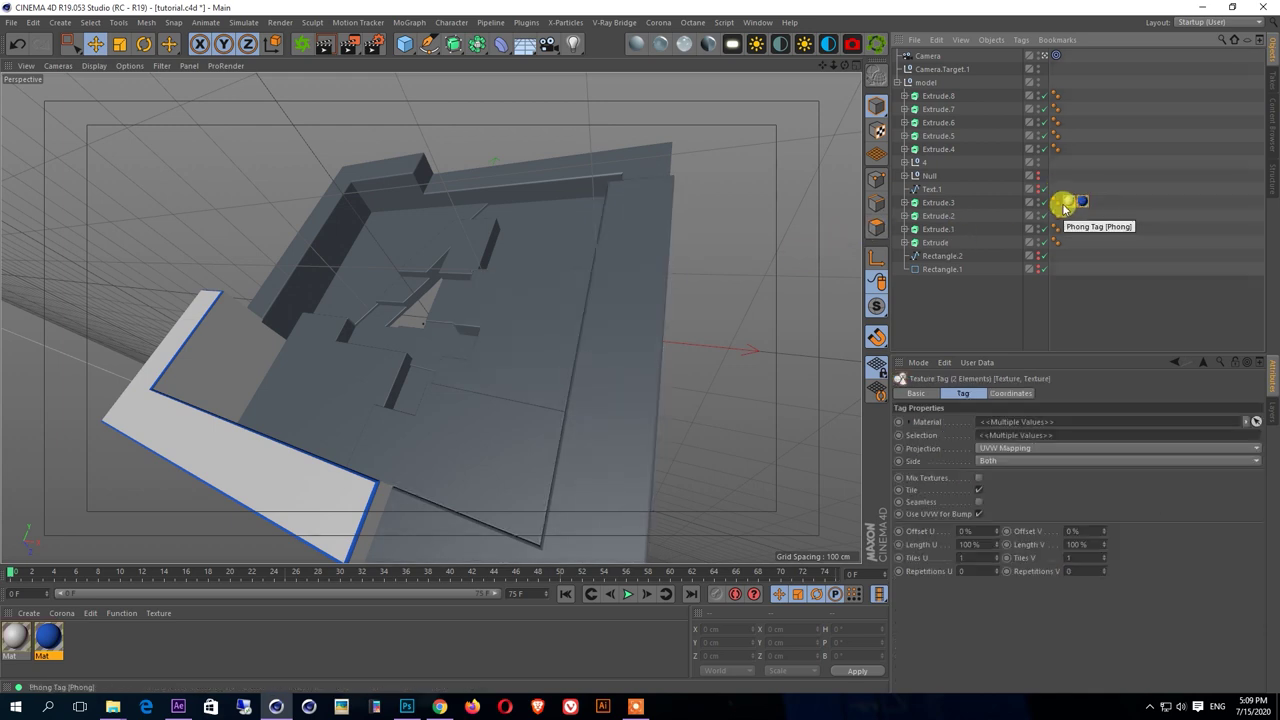
pyautogui.moveTo(1080, 201); pyautogui.dragTo(1055, 84)
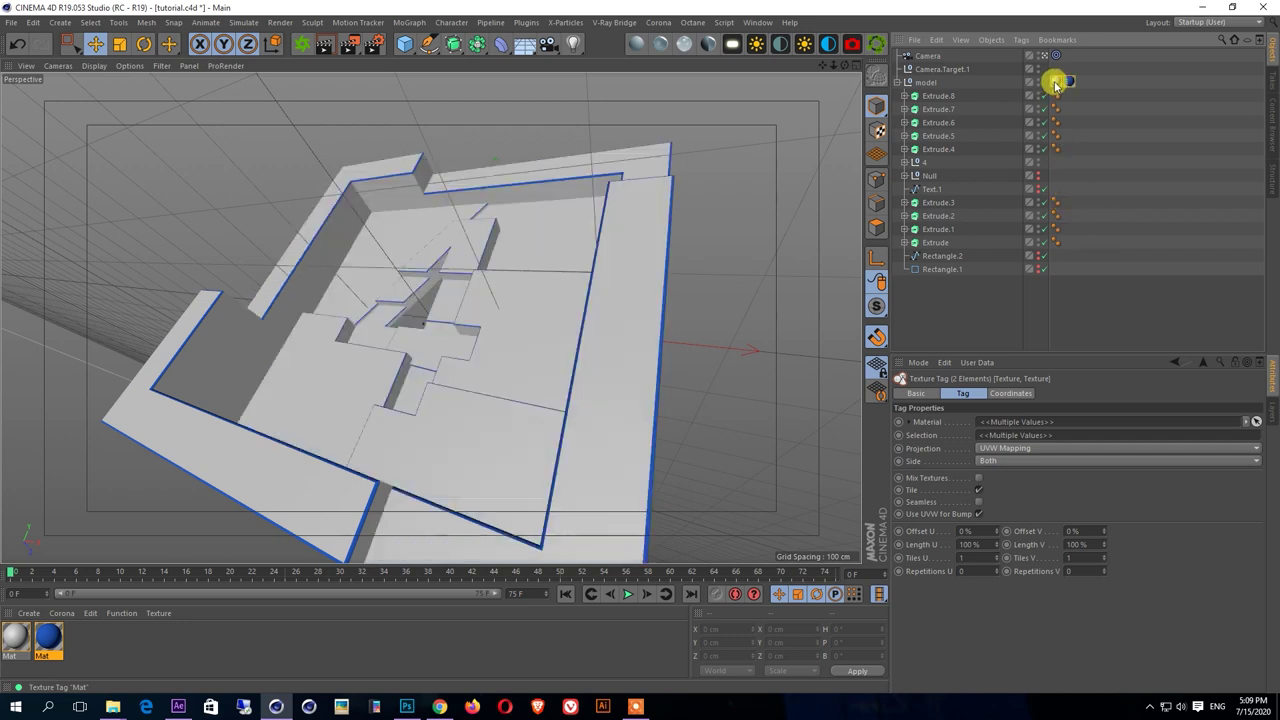
pyautogui.hotkey('ctrl', 'z')
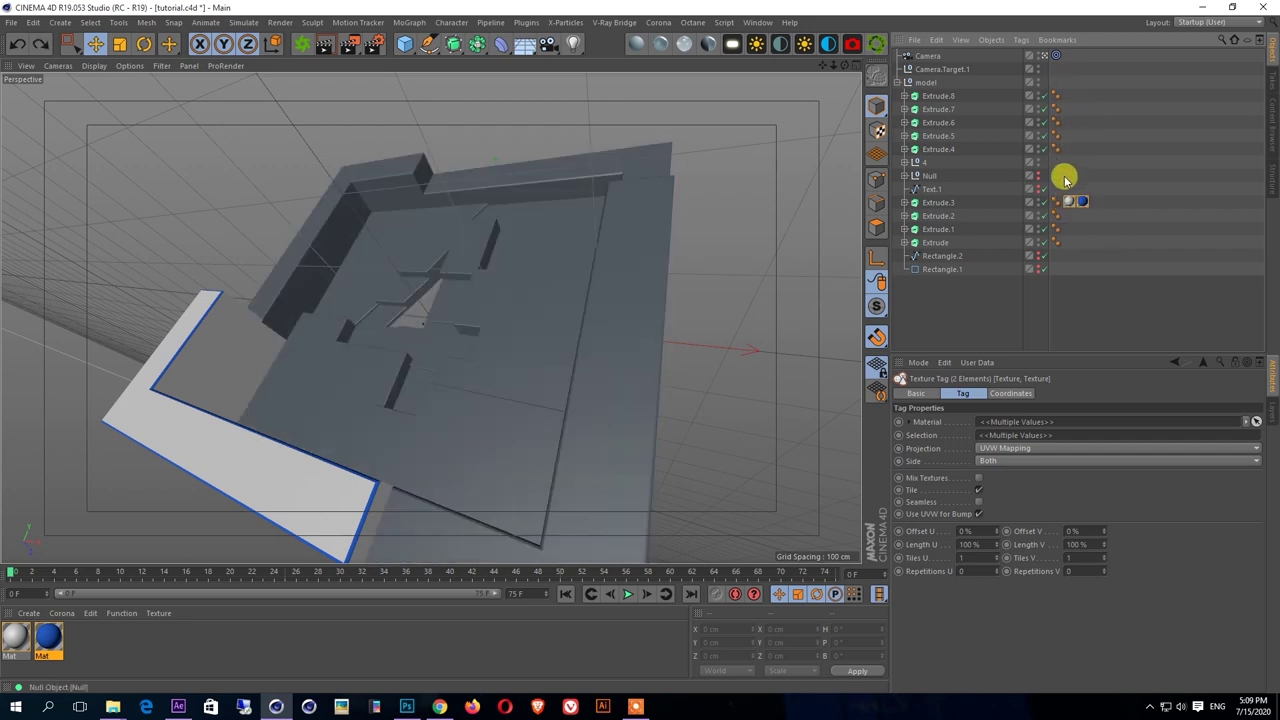
pyautogui.keyDown('ctrl'); pyautogui.moveTo(1066, 208); pyautogui.dragTo(1068, 243); pyautogui.keyUp('ctrl')
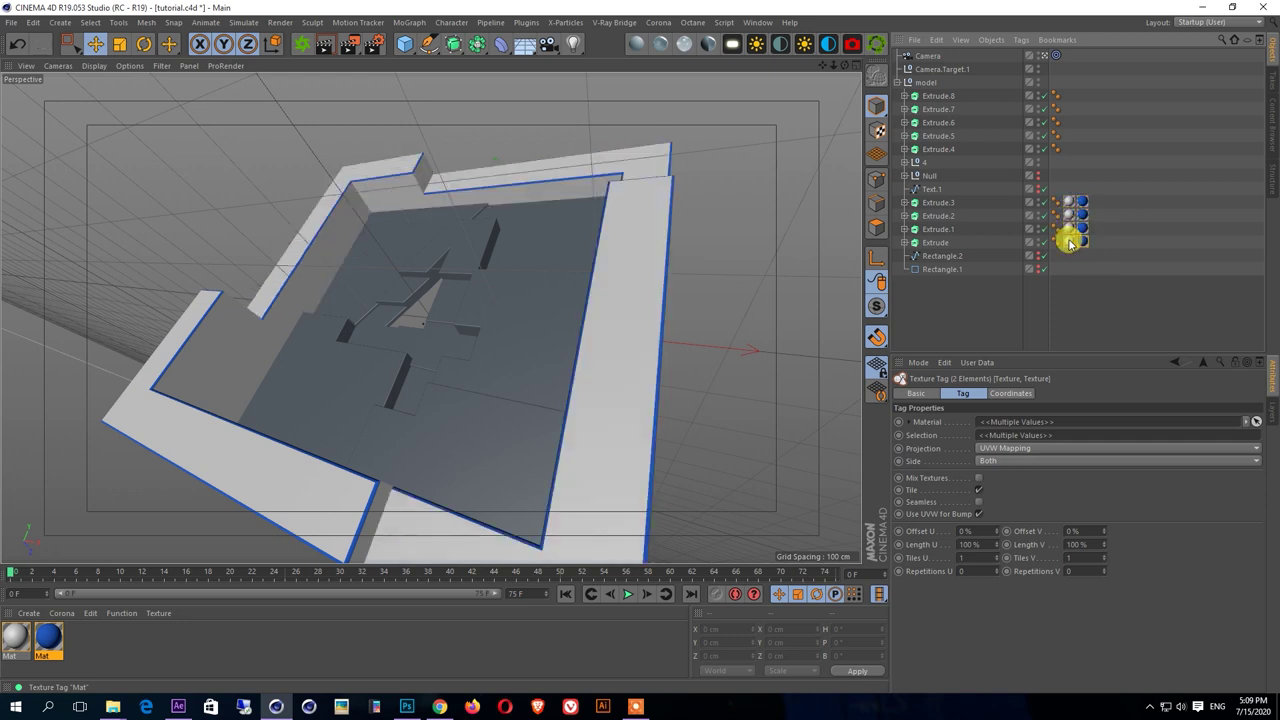
pyautogui.click(1063, 311)
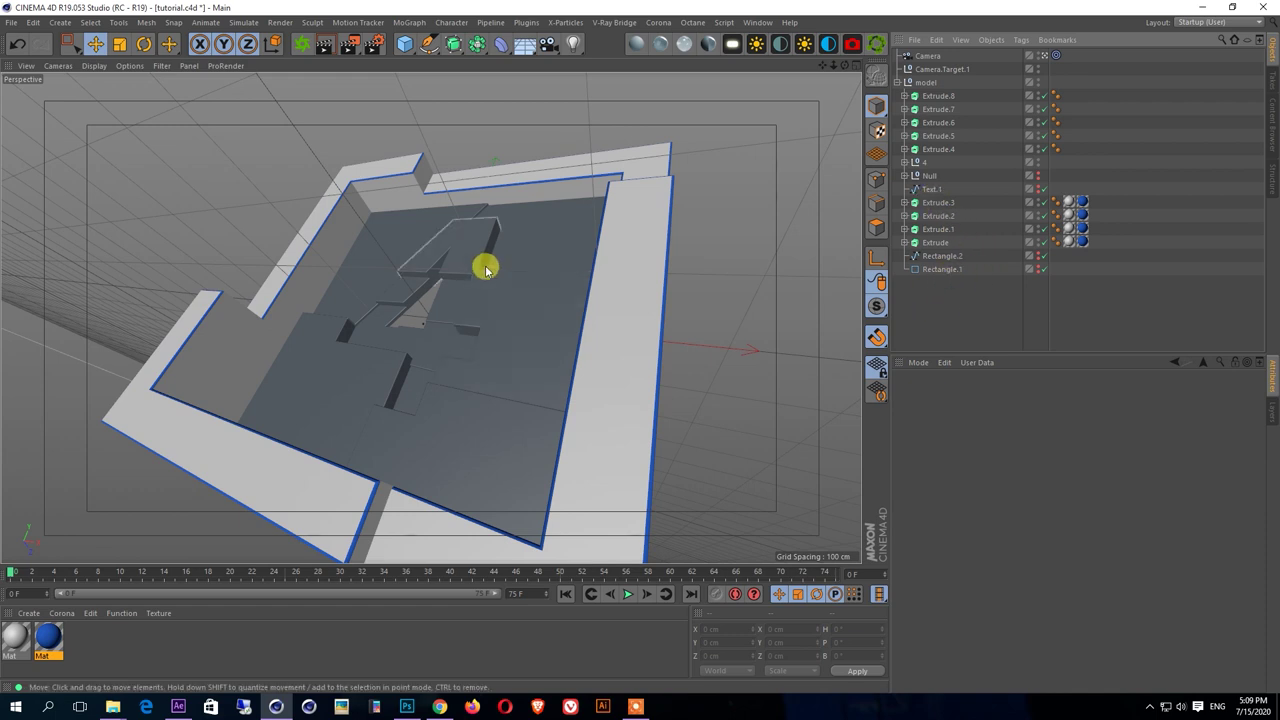
pyautogui.hotkey('ctrl', 'z')
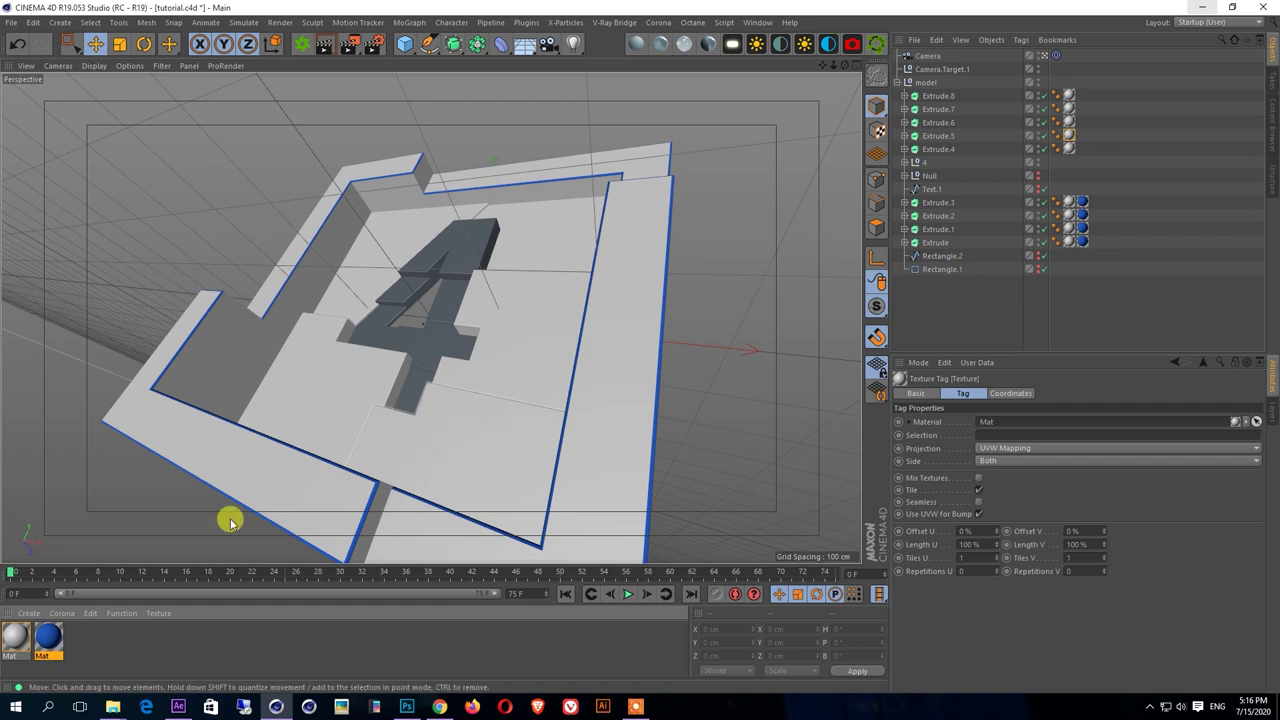
# - Duplicate the blue material as Mat.1 and apply it to the 4 group
pyautogui.keyDown('ctrl'); pyautogui.moveTo(57, 640); pyautogui.dragTo(82, 645); pyautogui.keyUp('ctrl')
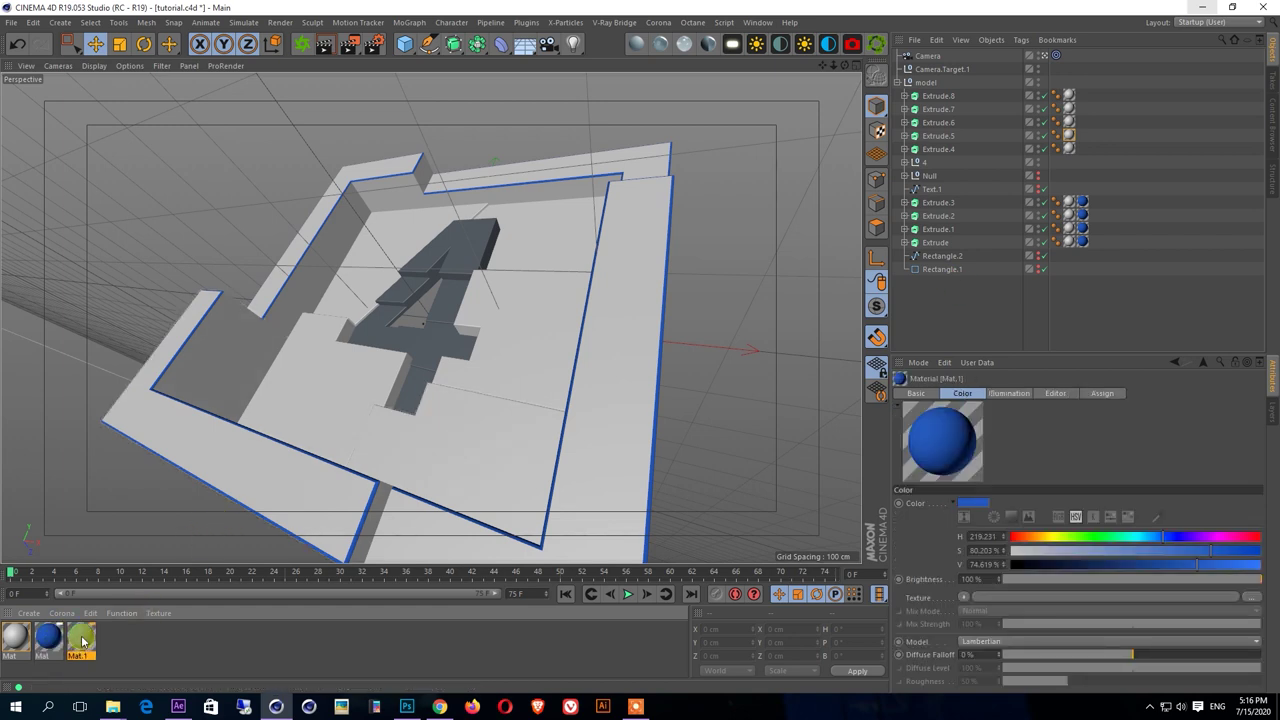
pyautogui.click(456, 298)
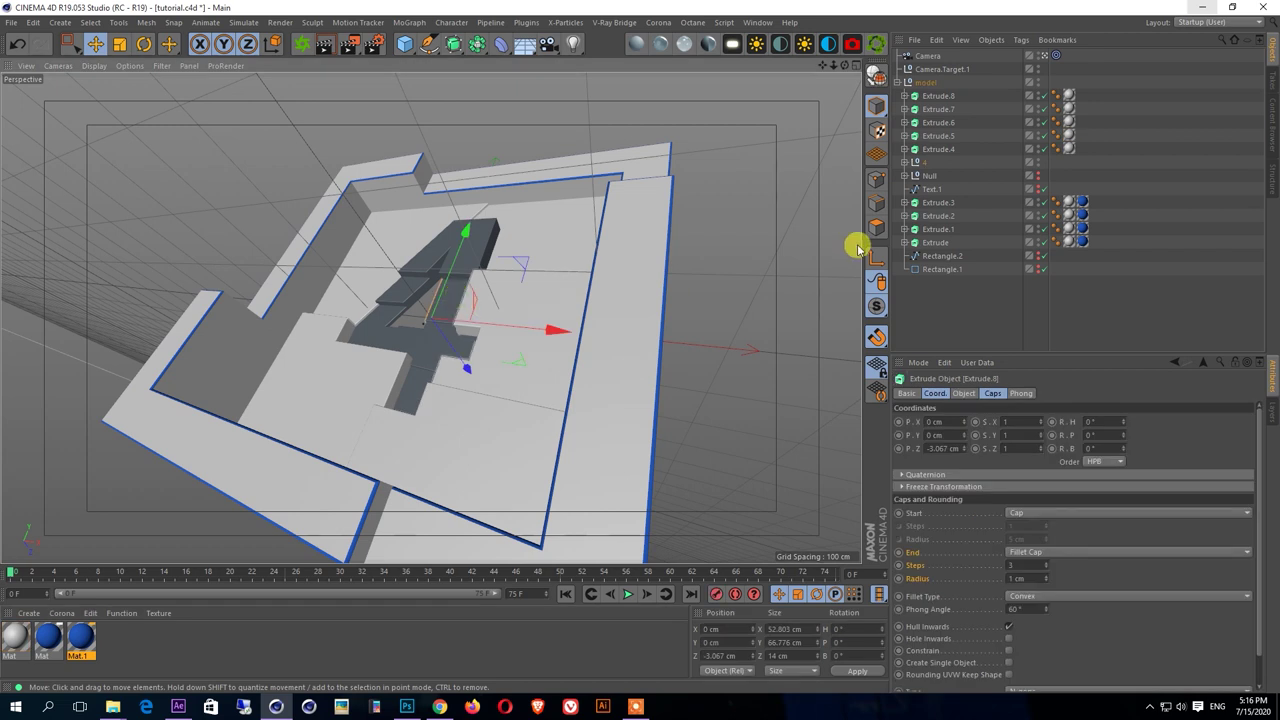
pyautogui.click(920, 162)
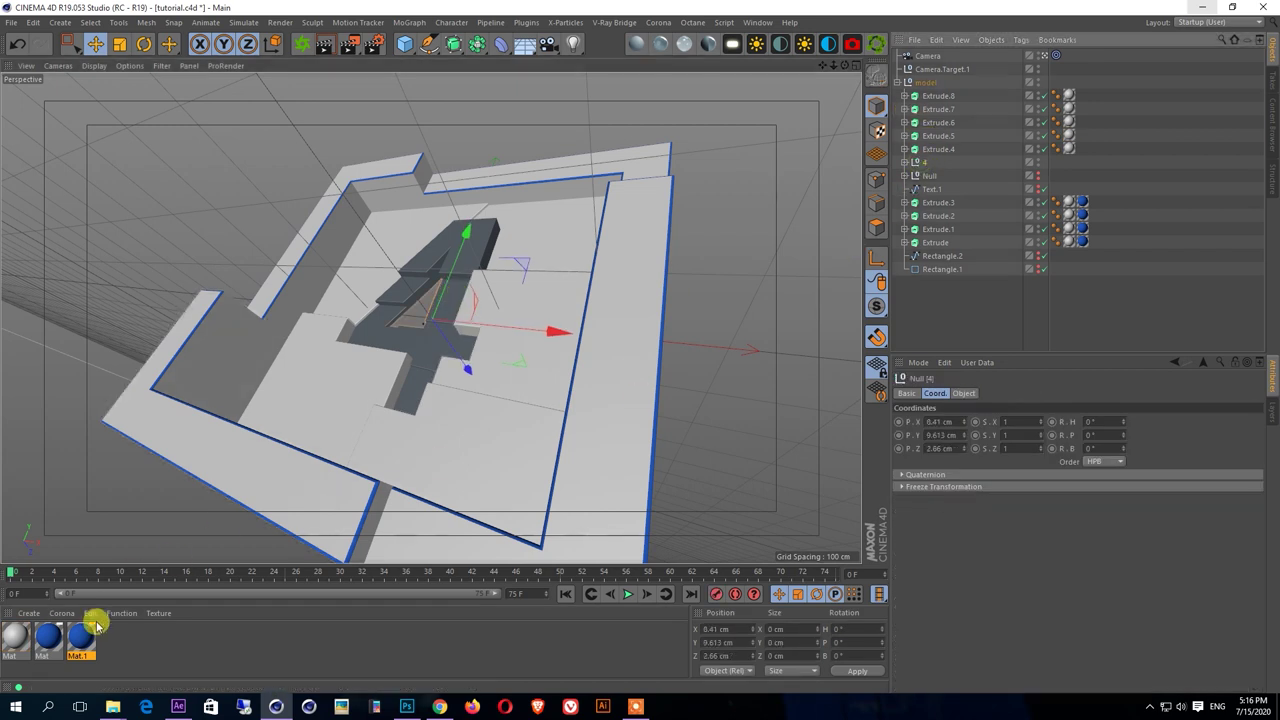
pyautogui.moveTo(97, 625); pyautogui.dragTo(919, 162)
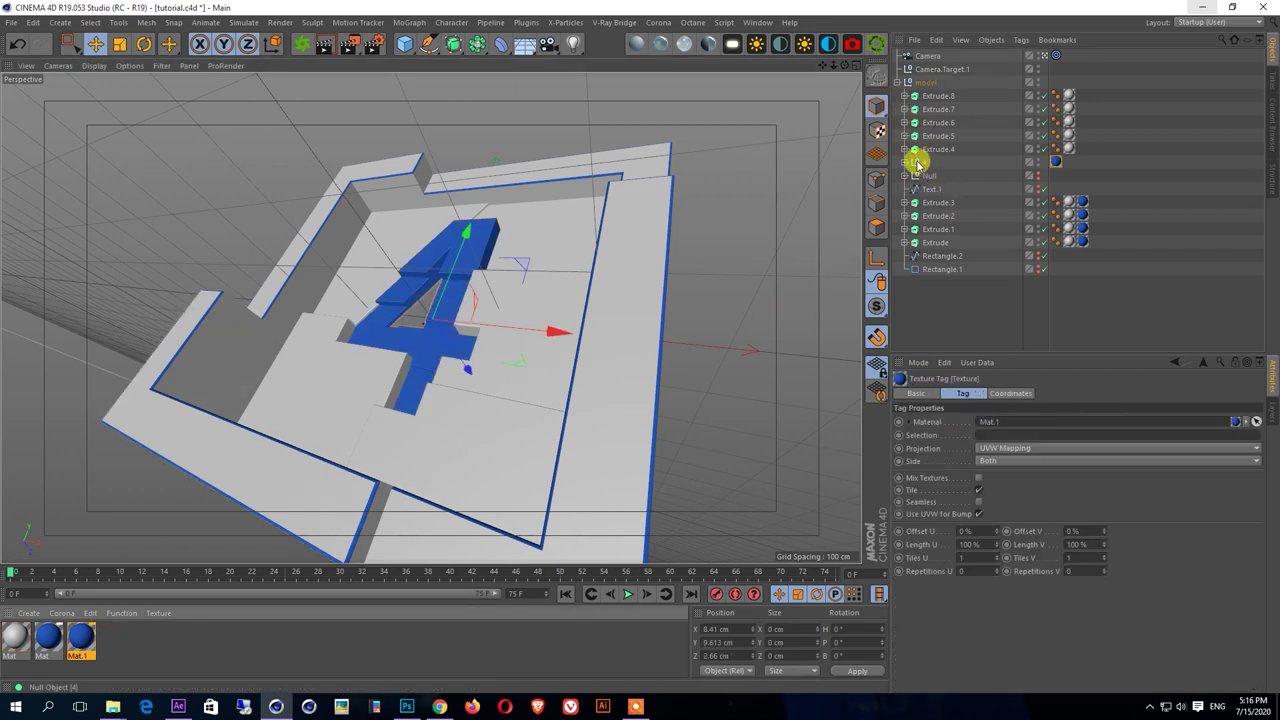
# - Set Mat.1 to a vivid pure blue (H 217°, S/V 100%) and save the file
pyautogui.doubleClick(82, 638)
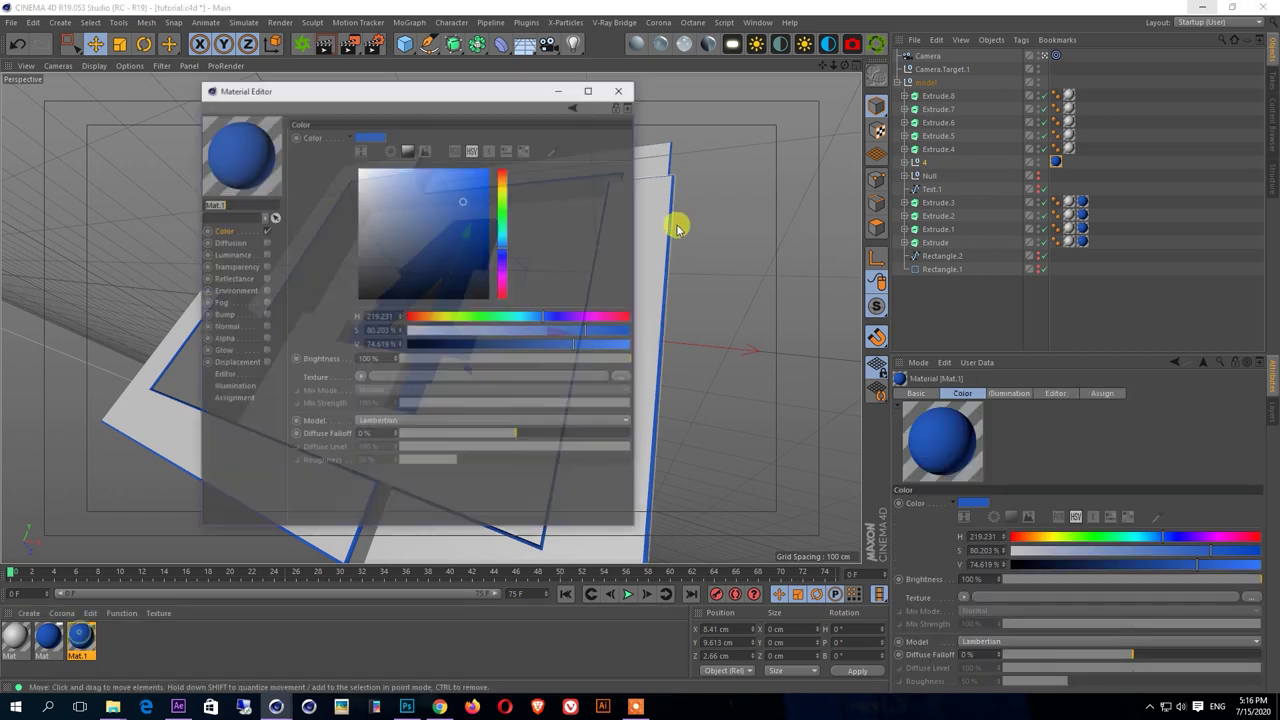
pyautogui.moveTo(477, 94); pyautogui.dragTo(962, 53)
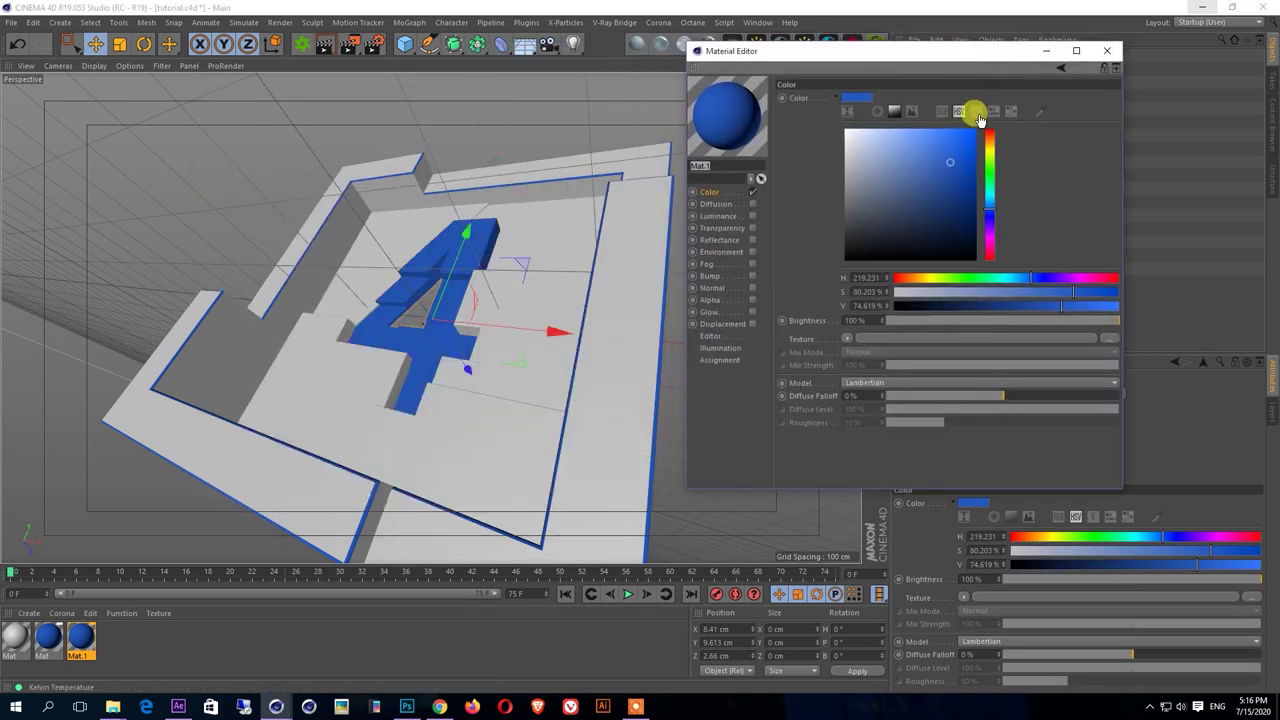
pyautogui.click(991, 150)
pyautogui.moveTo(991, 150)
pyautogui.mouseDown()
pyautogui.moveTo(991, 131)
pyautogui.moveTo(1010, 128)
pyautogui.moveTo(998, 148)
pyautogui.mouseUp()
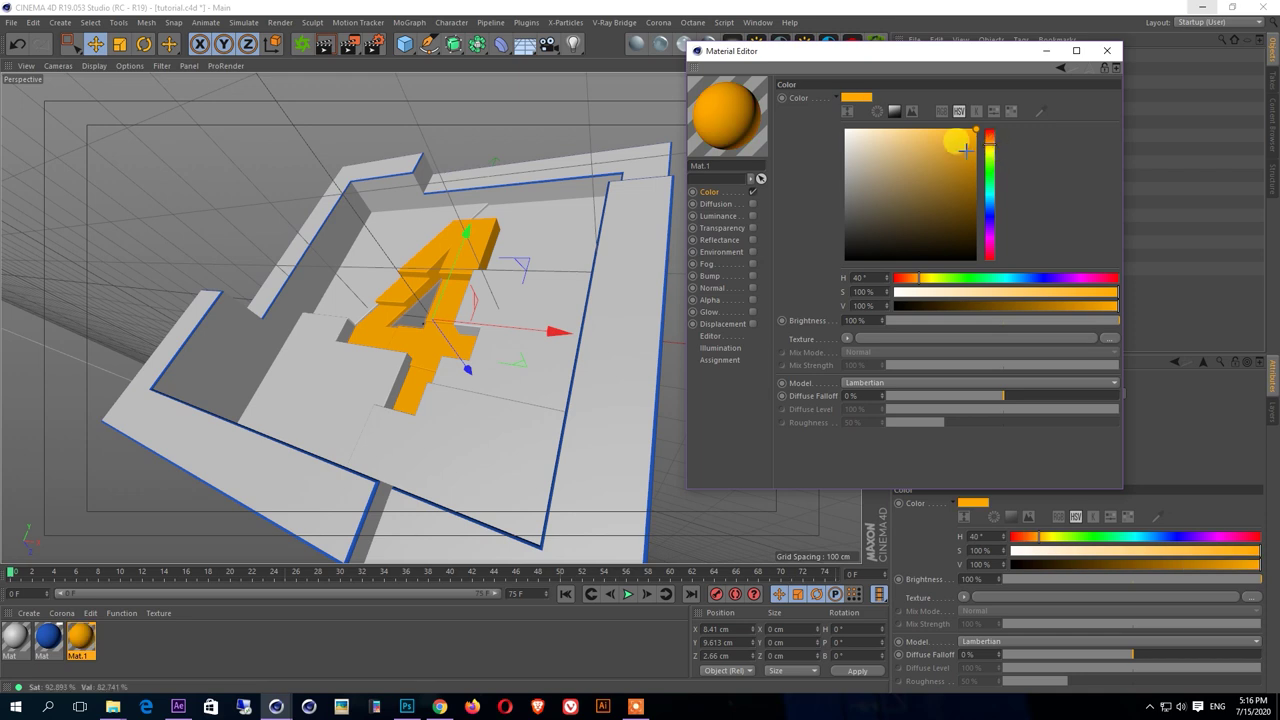
pyautogui.moveTo(996, 180); pyautogui.dragTo(993, 212)
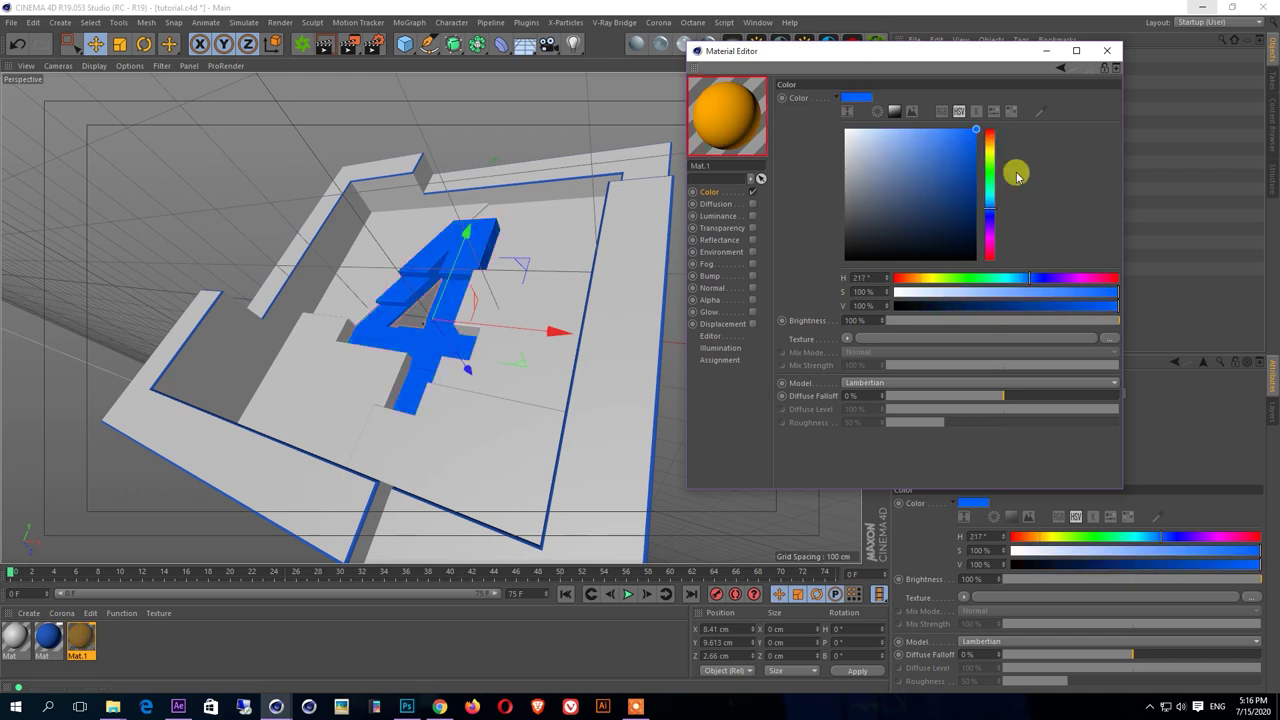
pyautogui.click(1108, 51)
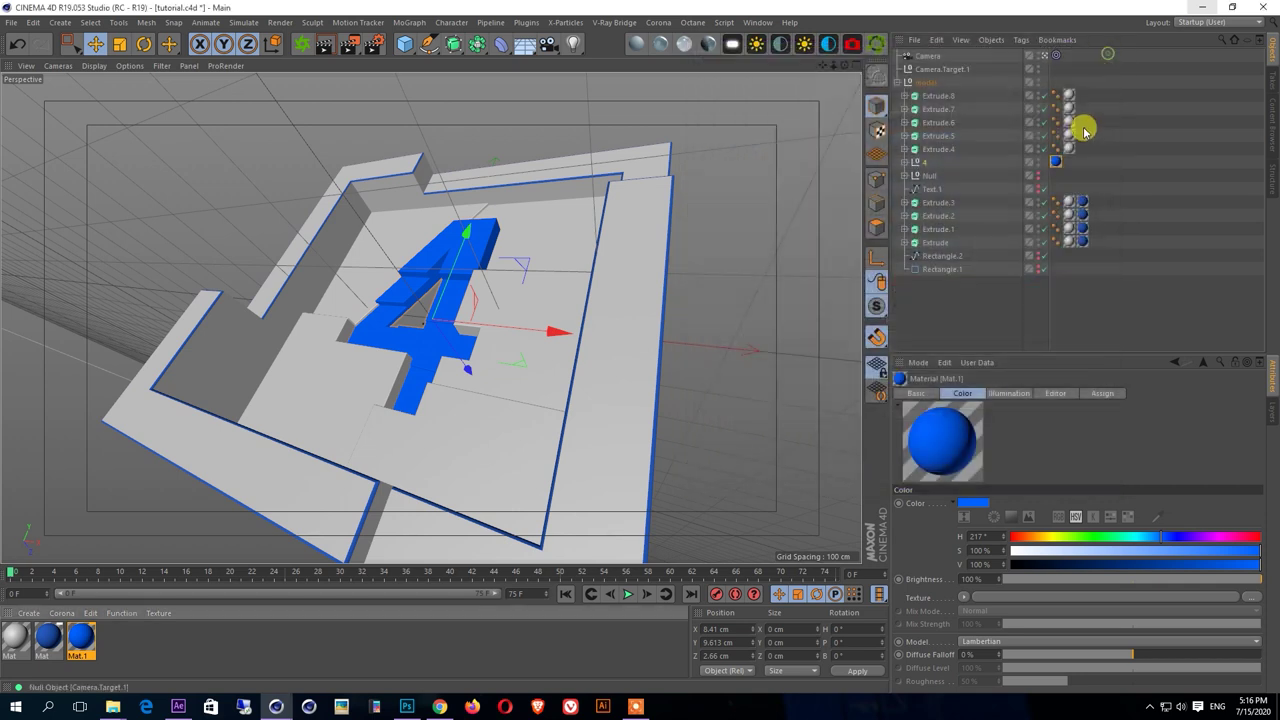
pyautogui.click(12, 22)
pyautogui.click(17, 142)
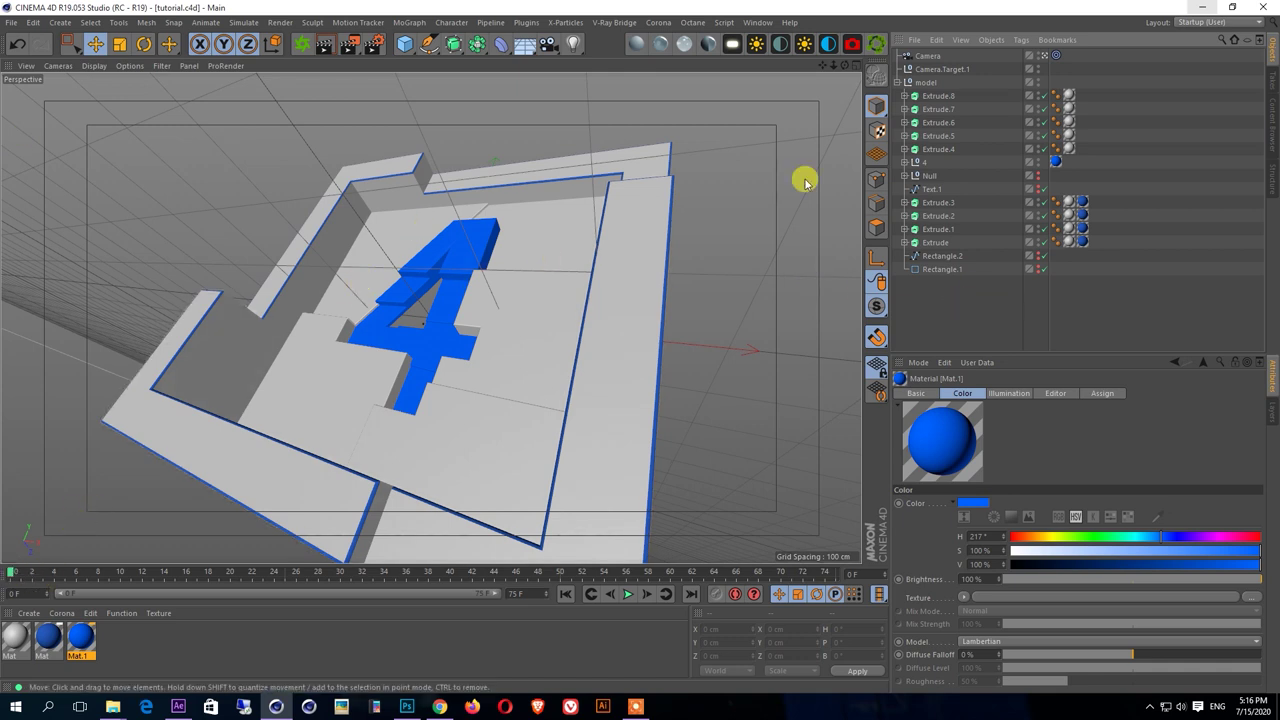
# - Change Movement Z depths: adjust Extrude.5, Extrude.4 to -53 cm, Extrude.8 to about -39 cm
pyautogui.click(534, 227)
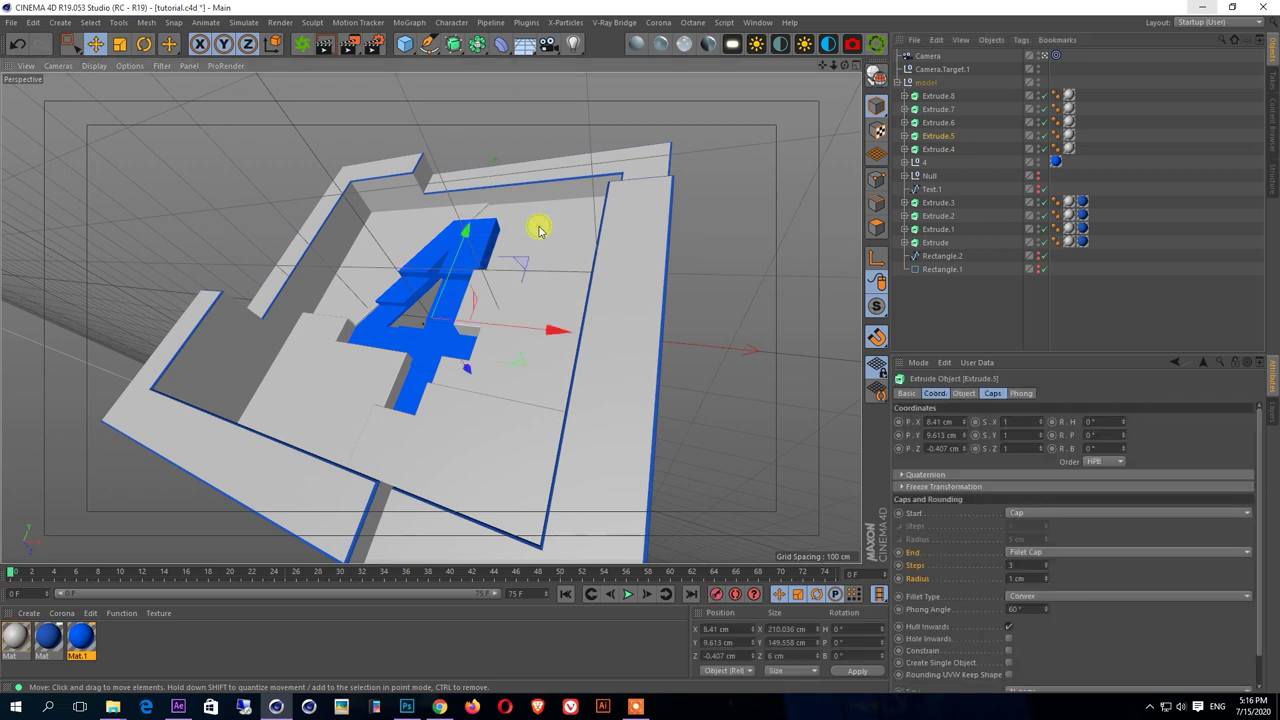
pyautogui.click(964, 394)
pyautogui.moveTo(1097, 421); pyautogui.dragTo(1097, 440)
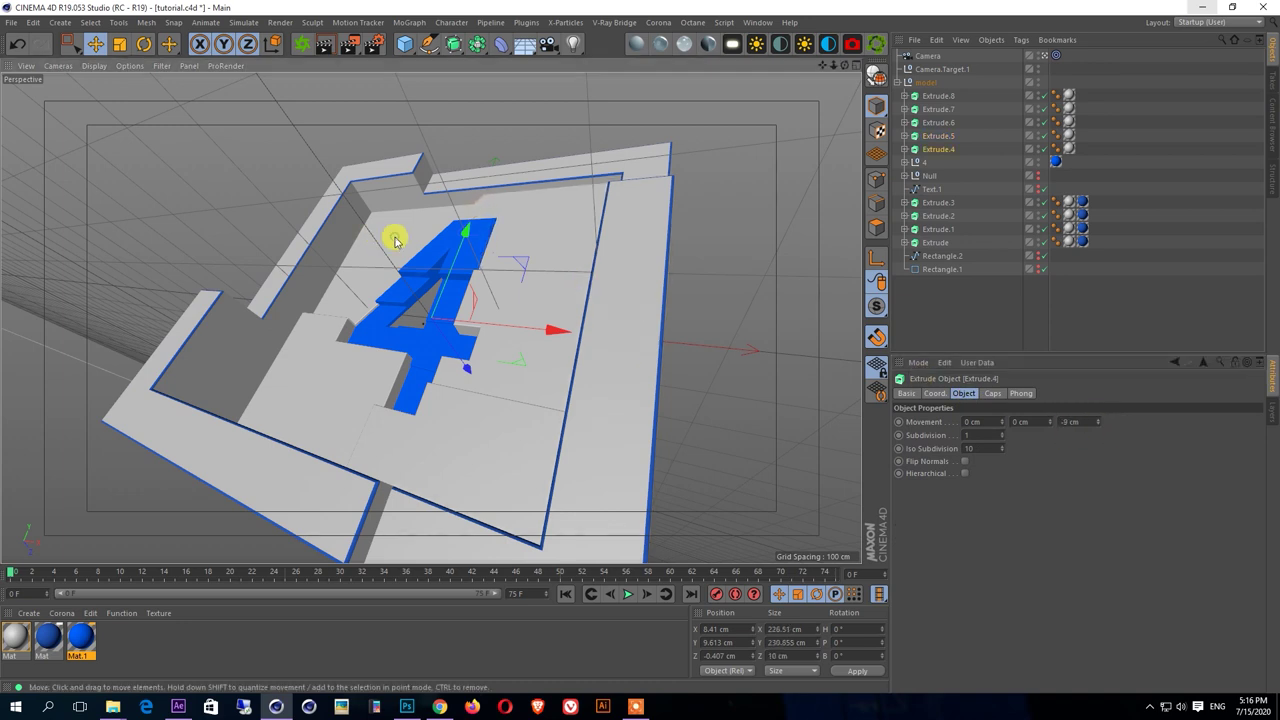
pyautogui.click(449, 247)
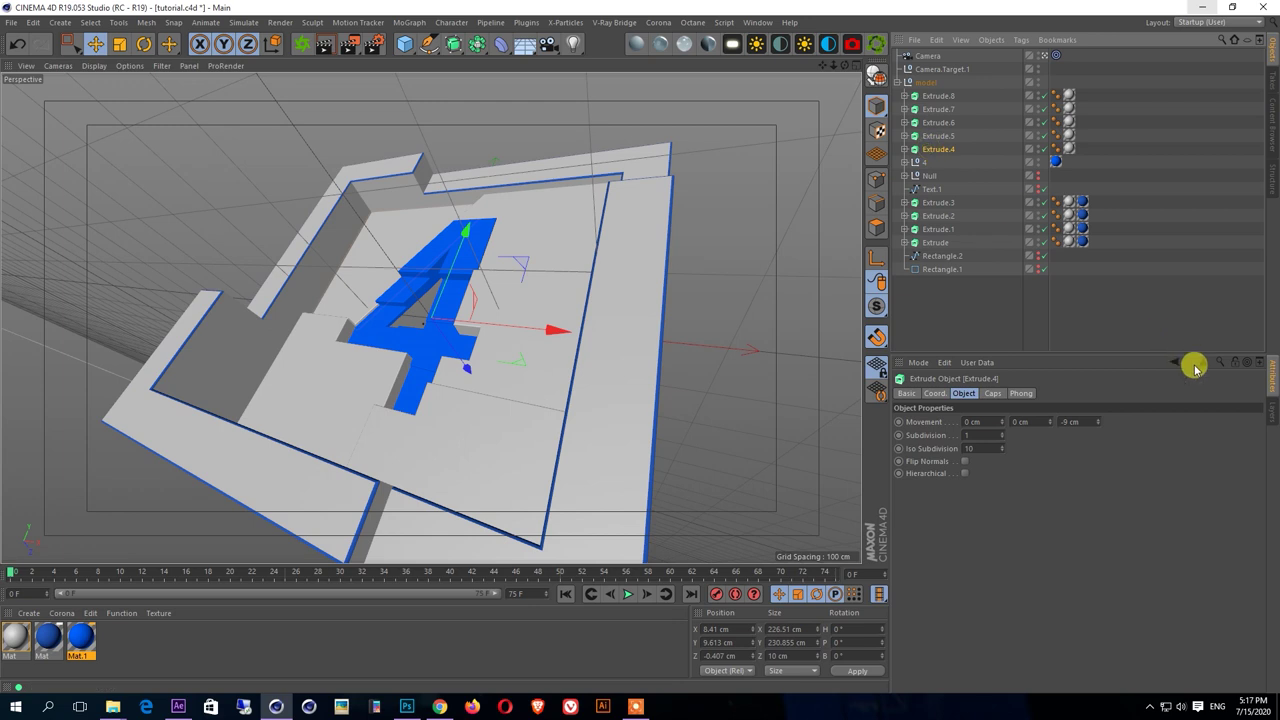
pyautogui.moveTo(1097, 421)
pyautogui.mouseDown()
pyautogui.moveTo(1097, 460)
pyautogui.moveTo(1097, 400)
pyautogui.mouseUp()
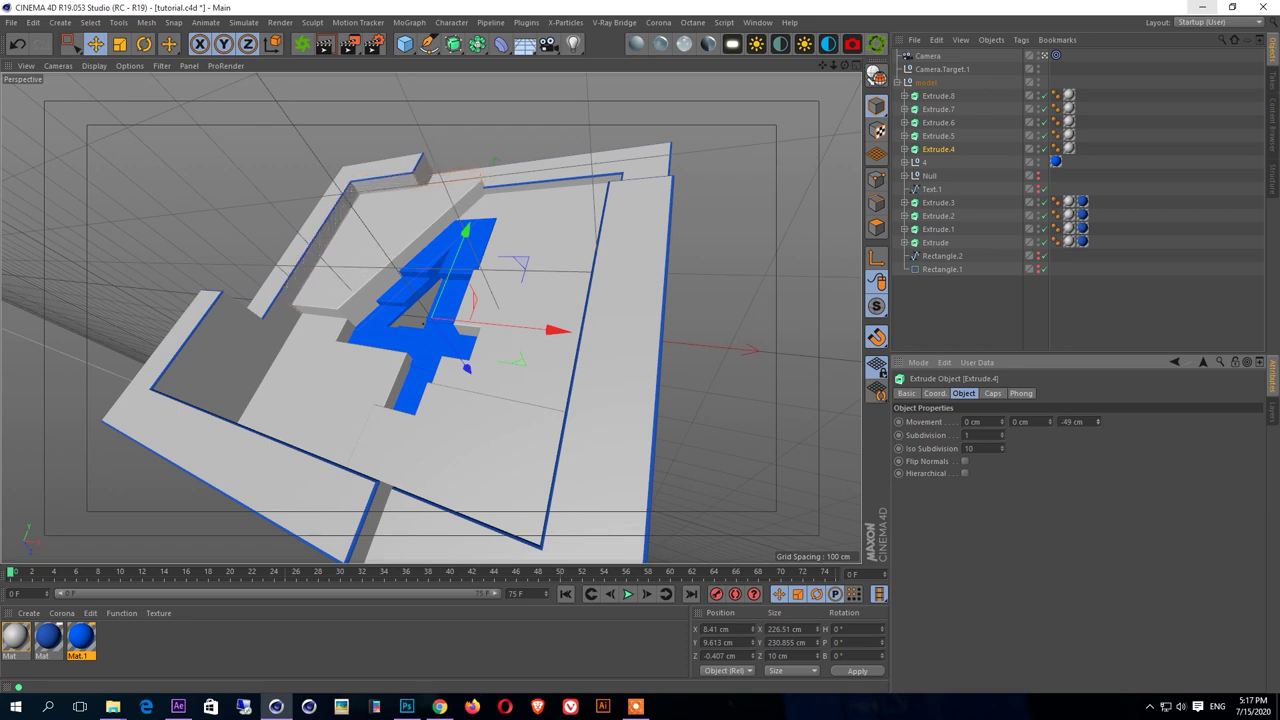
pyautogui.moveTo(1097, 421); pyautogui.dragTo(1082, 412)
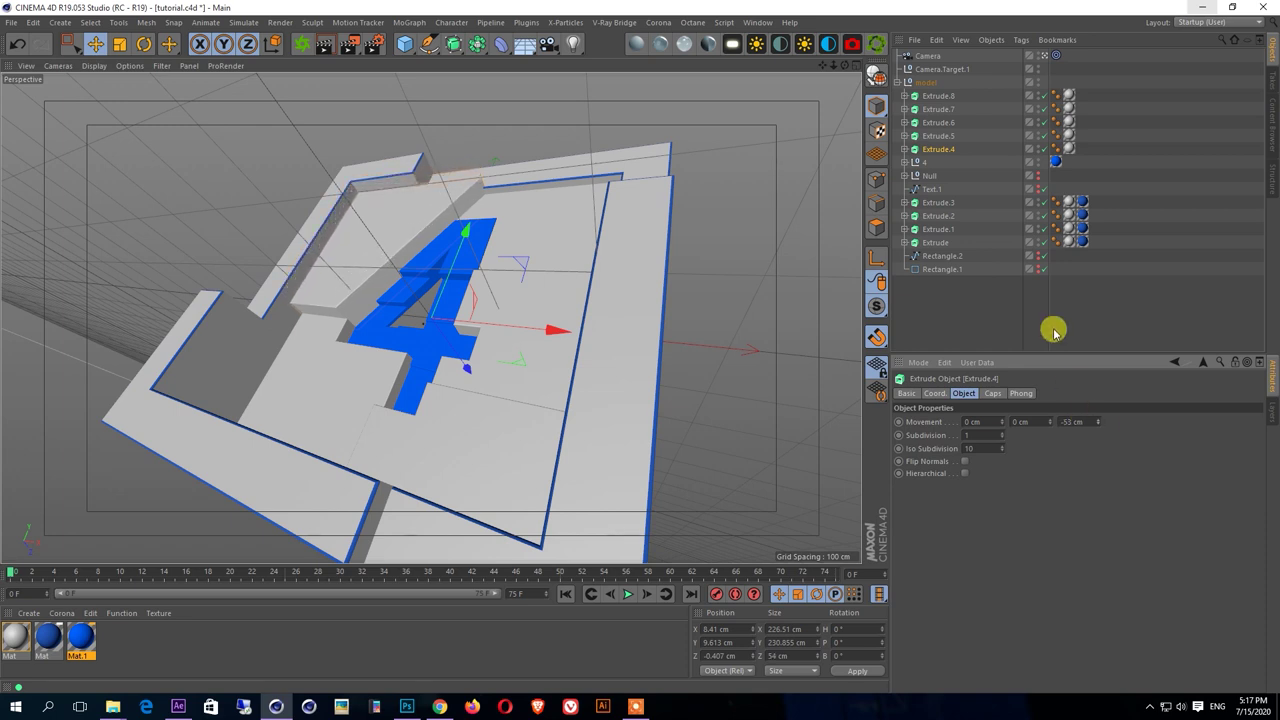
pyautogui.click(262, 383)
pyautogui.moveTo(1097, 421)
pyautogui.mouseDown()
pyautogui.moveTo(1097, 454)
pyautogui.moveTo(1097, 391)
pyautogui.moveTo(1097, 450)
pyautogui.mouseUp()
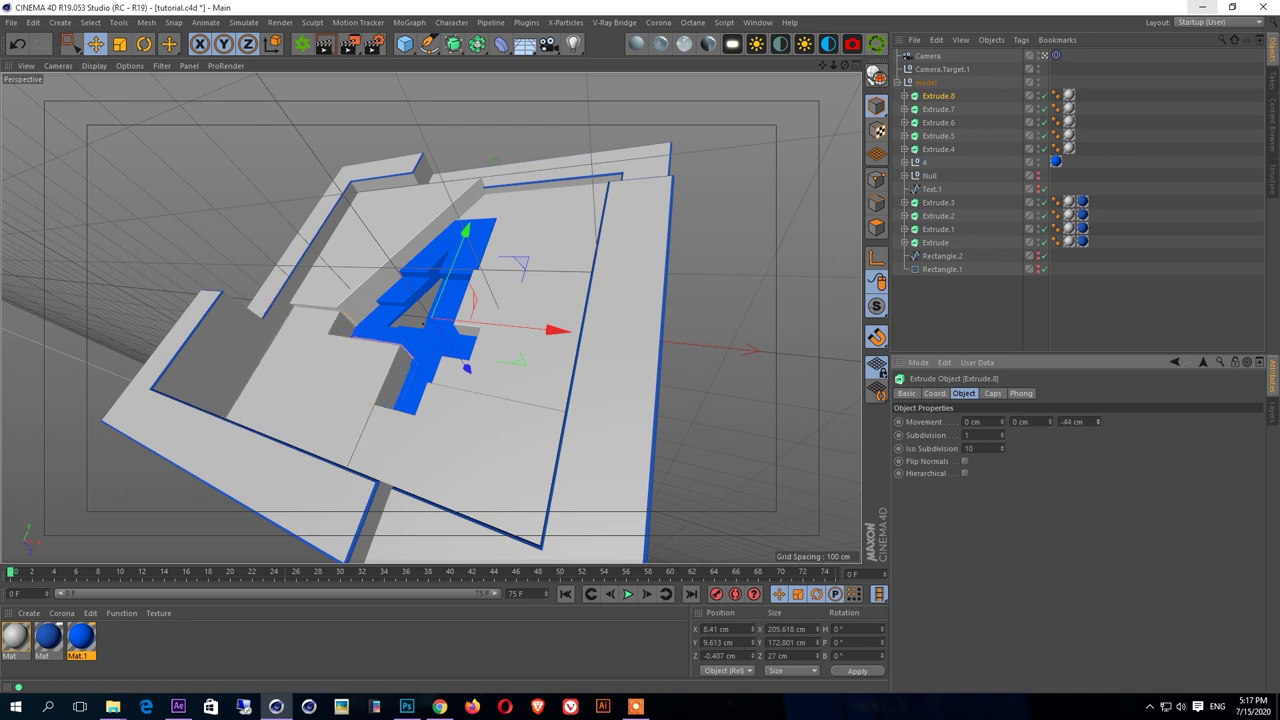
pyautogui.click(1041, 305)
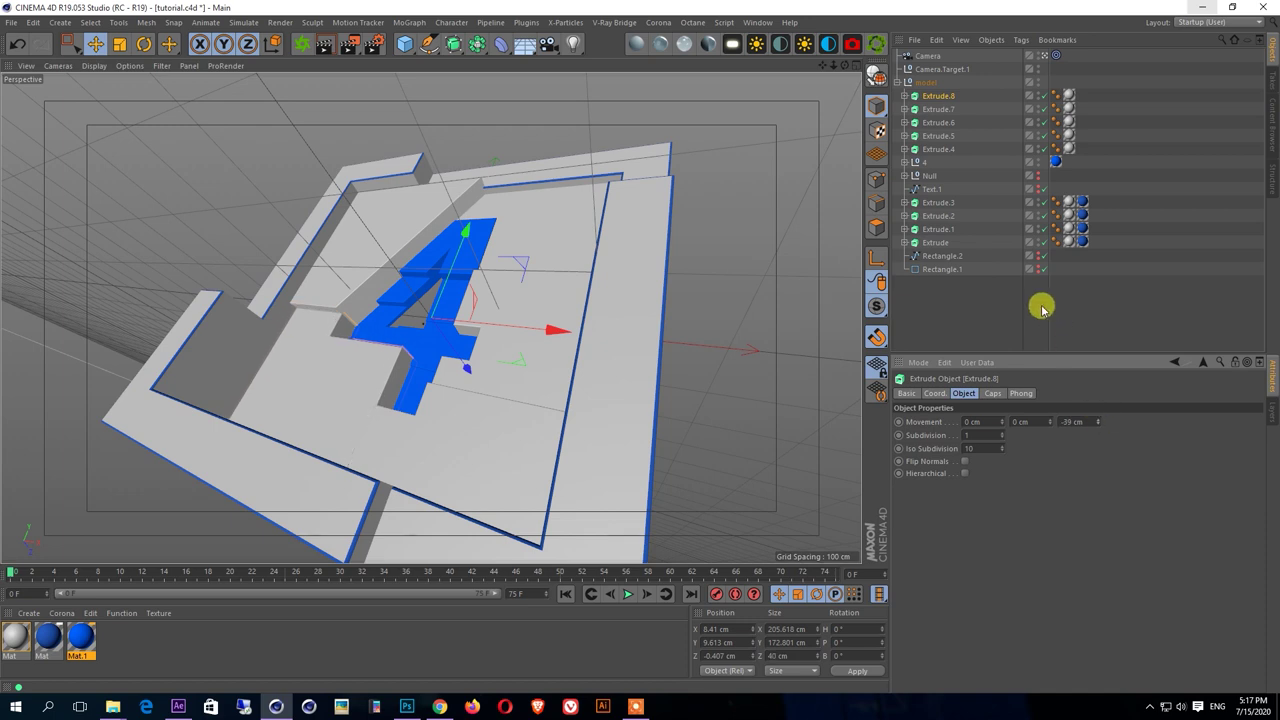
# - Preview a render, then vary depths: Extrude.6 shallower, Extrude.7 -47 cm, Extrude.10 -45 cm, Extrude.9 -56 cm
pyautogui.click(330, 47)
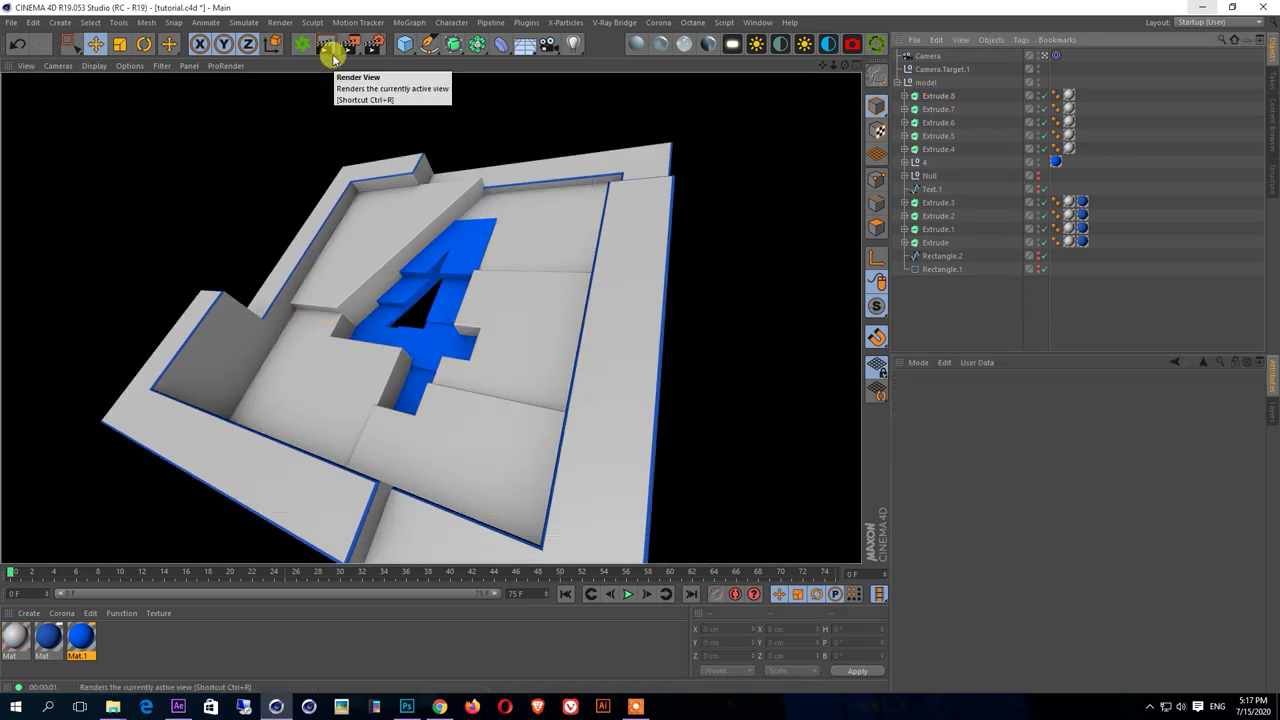
pyautogui.click(407, 289)
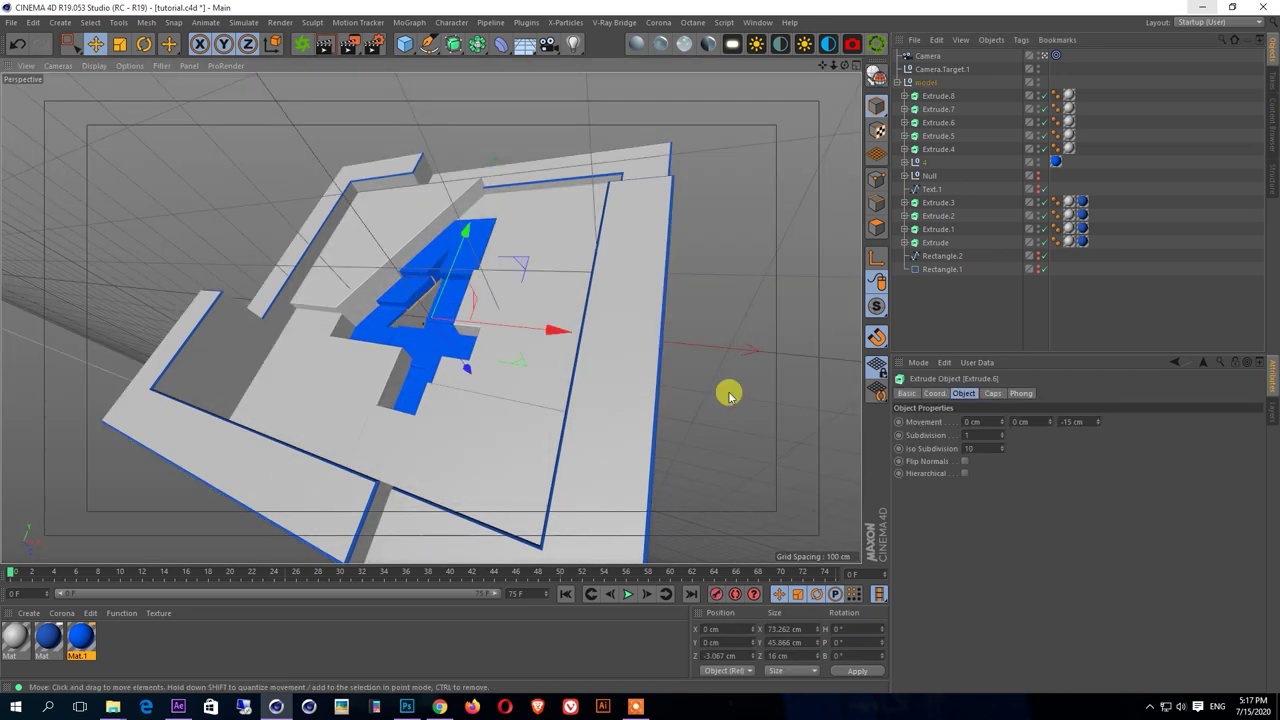
pyautogui.moveTo(1097, 421); pyautogui.dragTo(1097, 420)
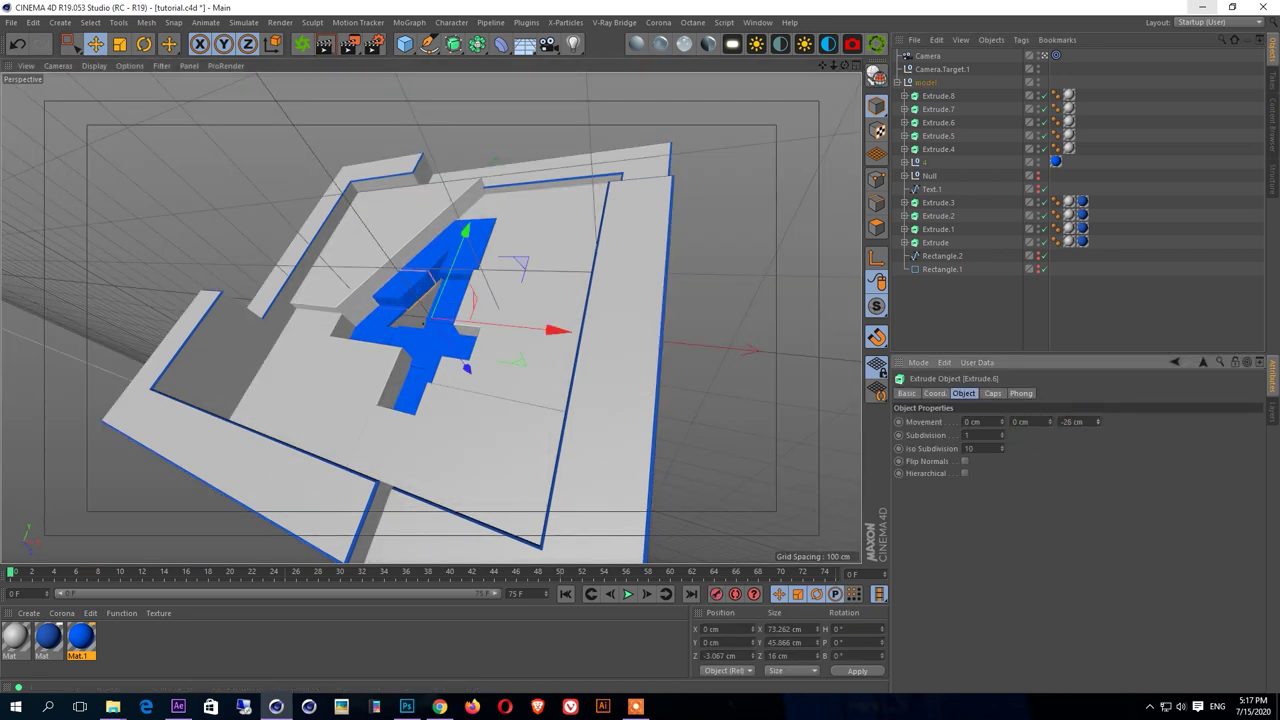
pyautogui.click(371, 300)
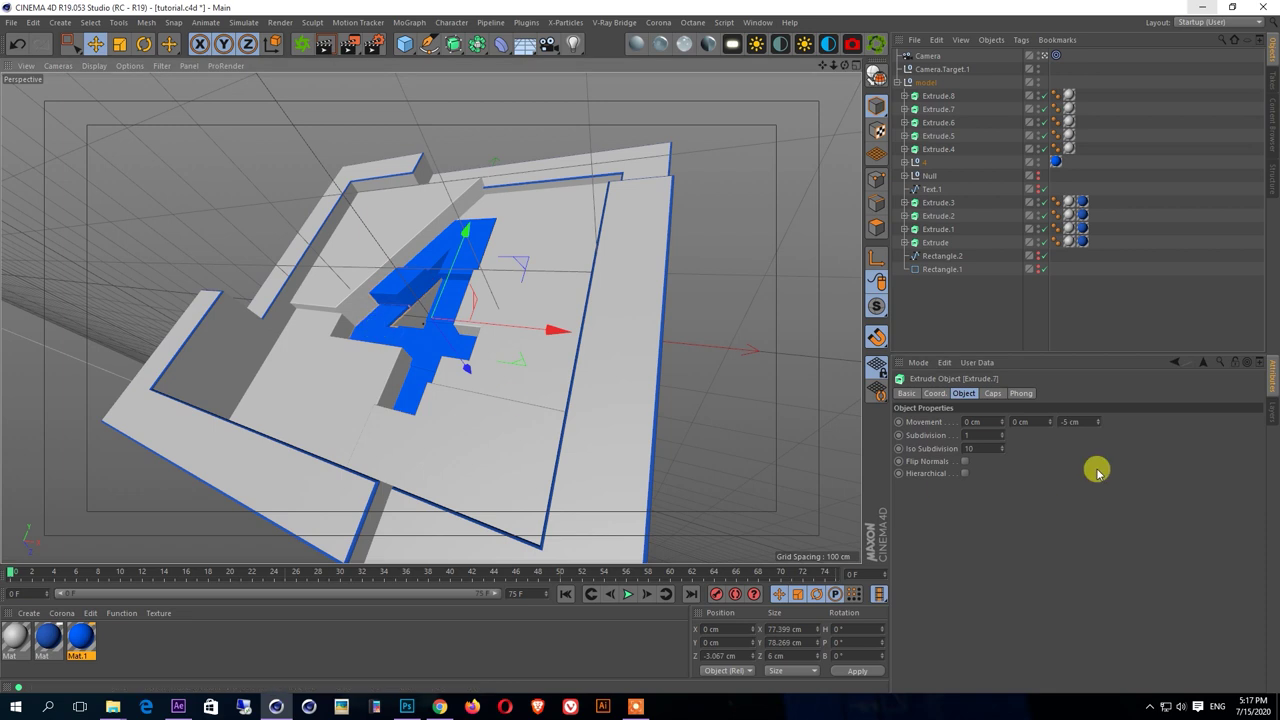
pyautogui.moveTo(1099, 425)
pyautogui.mouseDown()
pyautogui.moveTo(1099, 440)
pyautogui.moveTo(1097, 427)
pyautogui.mouseUp()
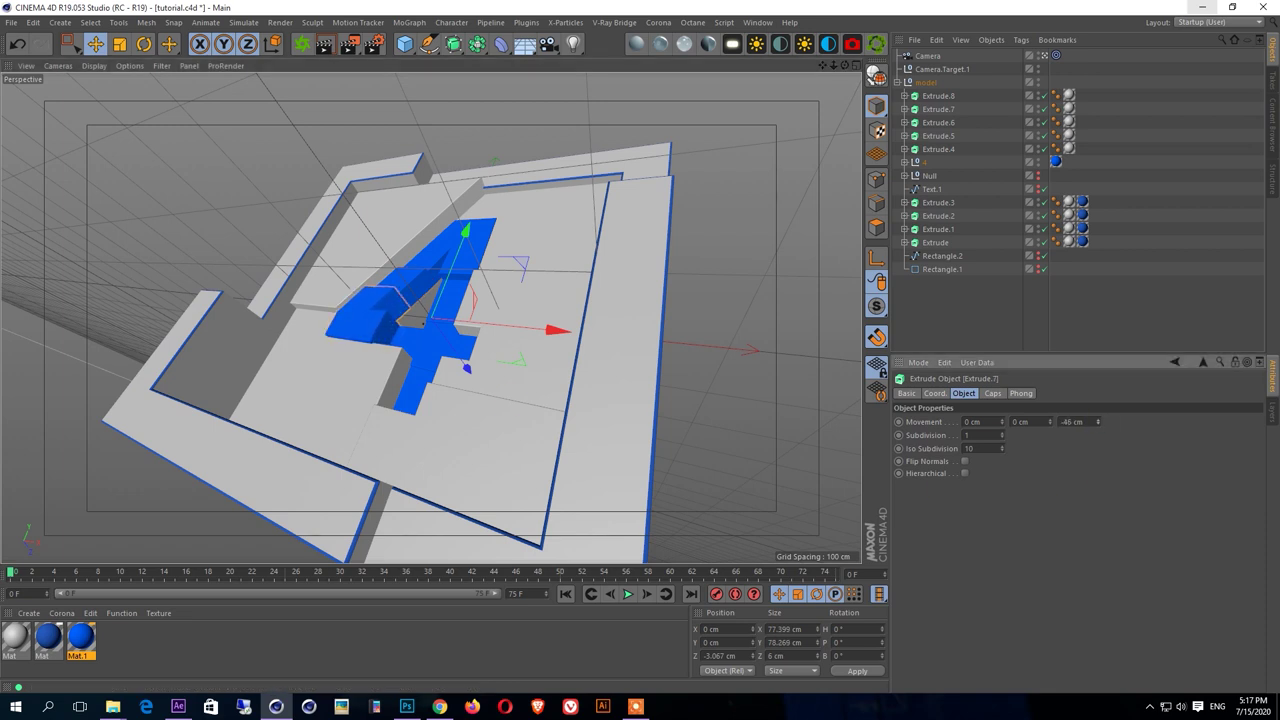
pyautogui.click(420, 352)
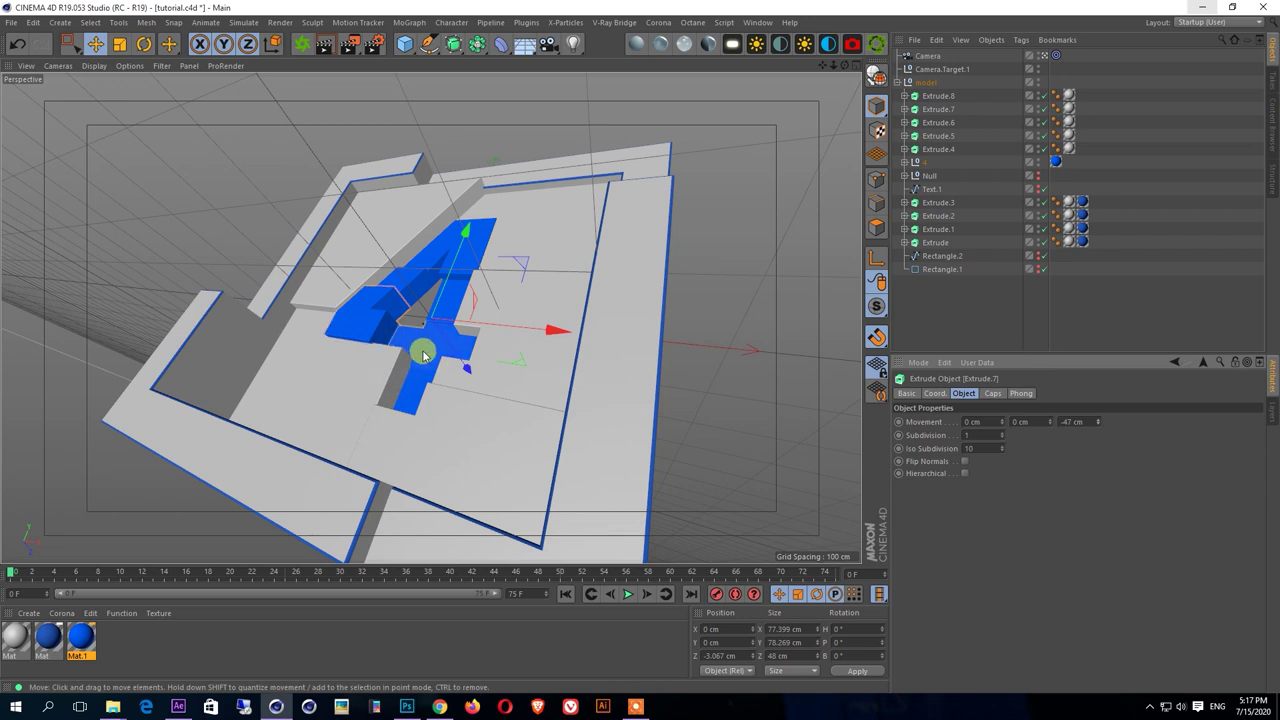
pyautogui.click(423, 355)
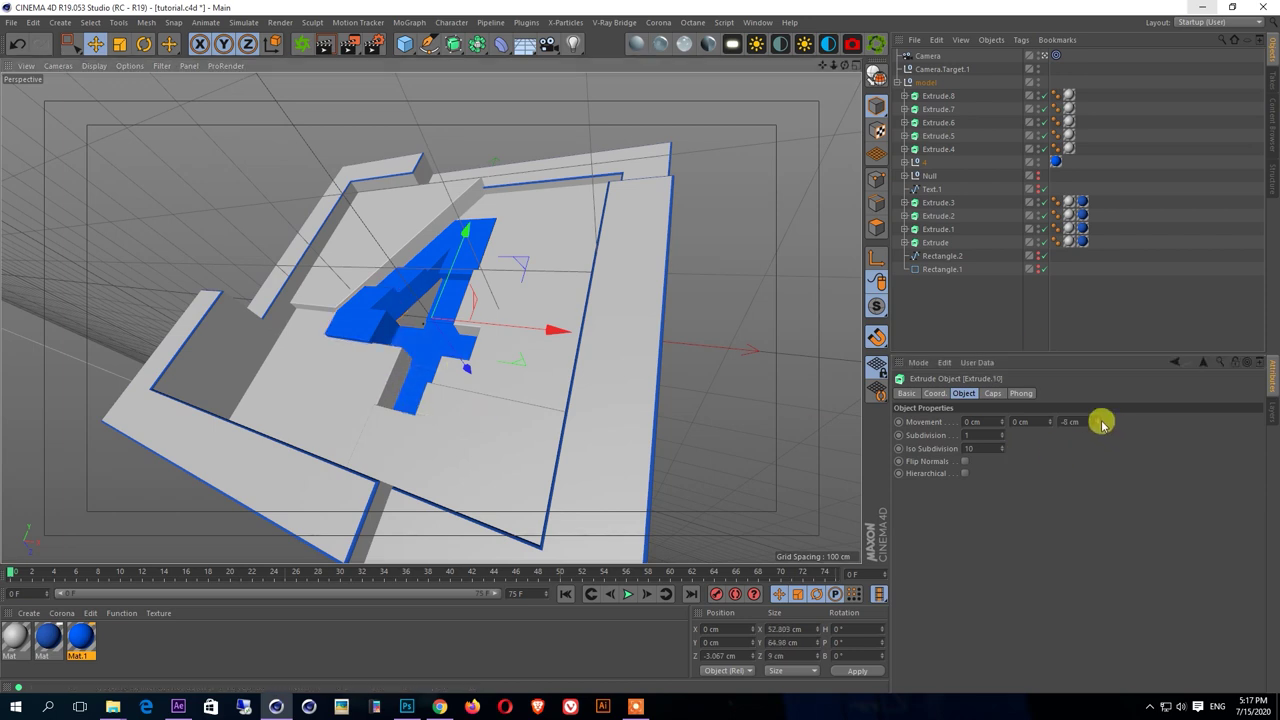
pyautogui.moveTo(1100, 420); pyautogui.dragTo(1100, 421)
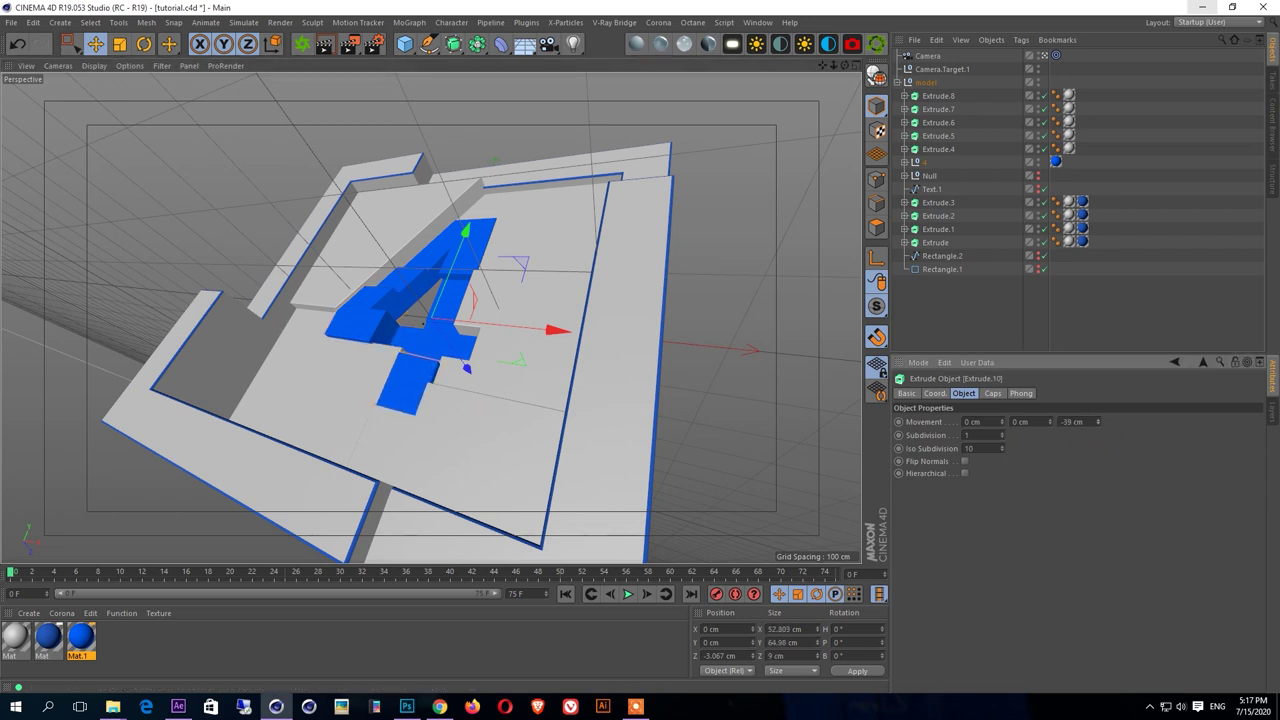
pyautogui.click(416, 346)
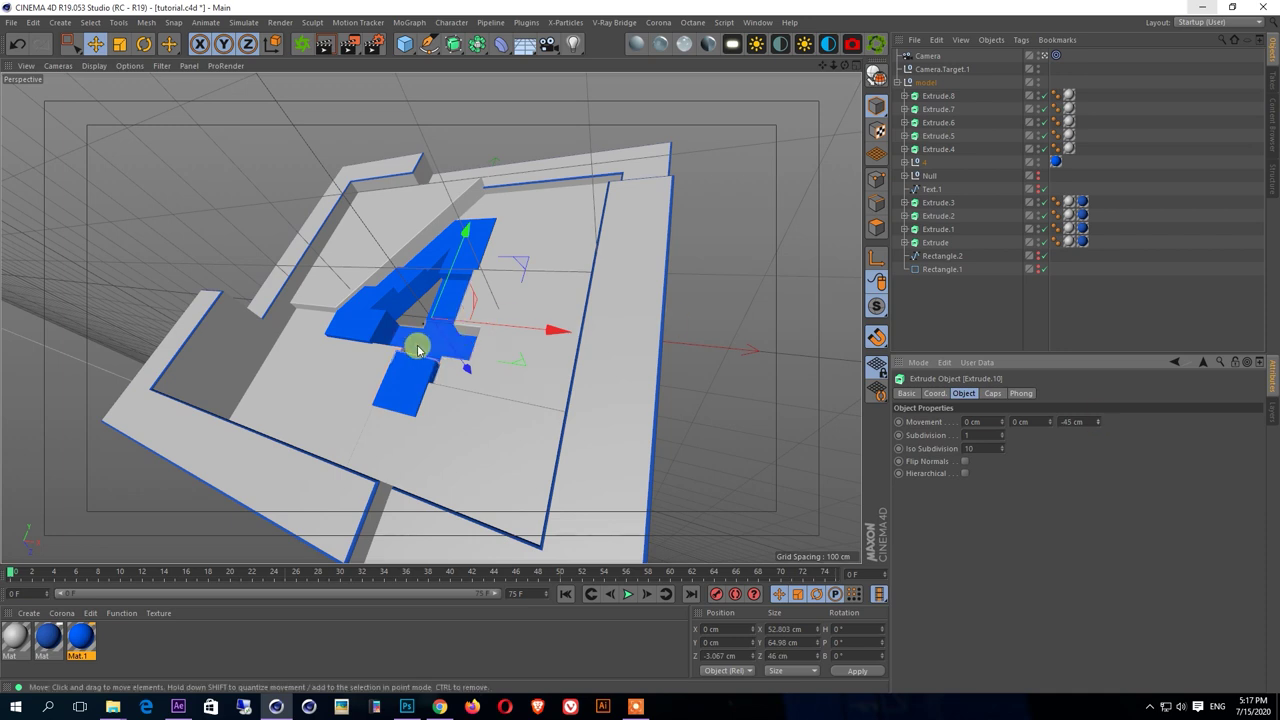
pyautogui.moveTo(1100, 420); pyautogui.dragTo(1100, 424)
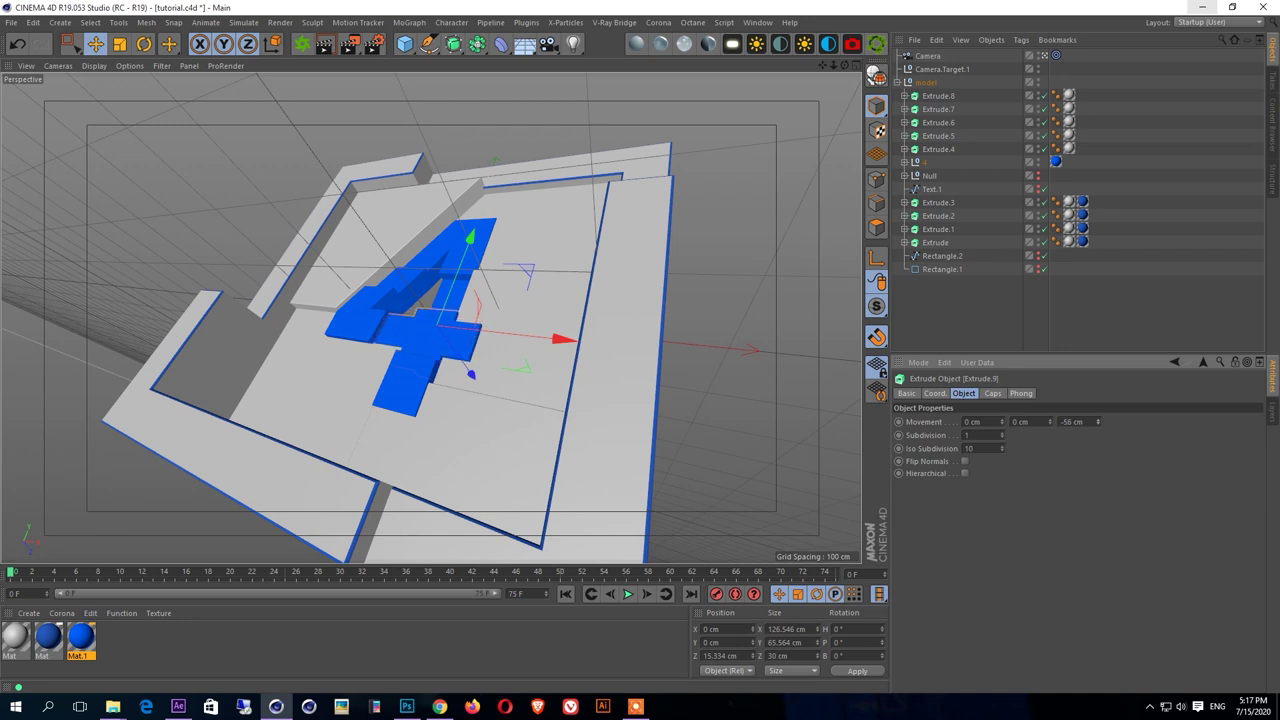
# - Render a quick preview of the stepped 4 and save the scene
pyautogui.click(1066, 322)
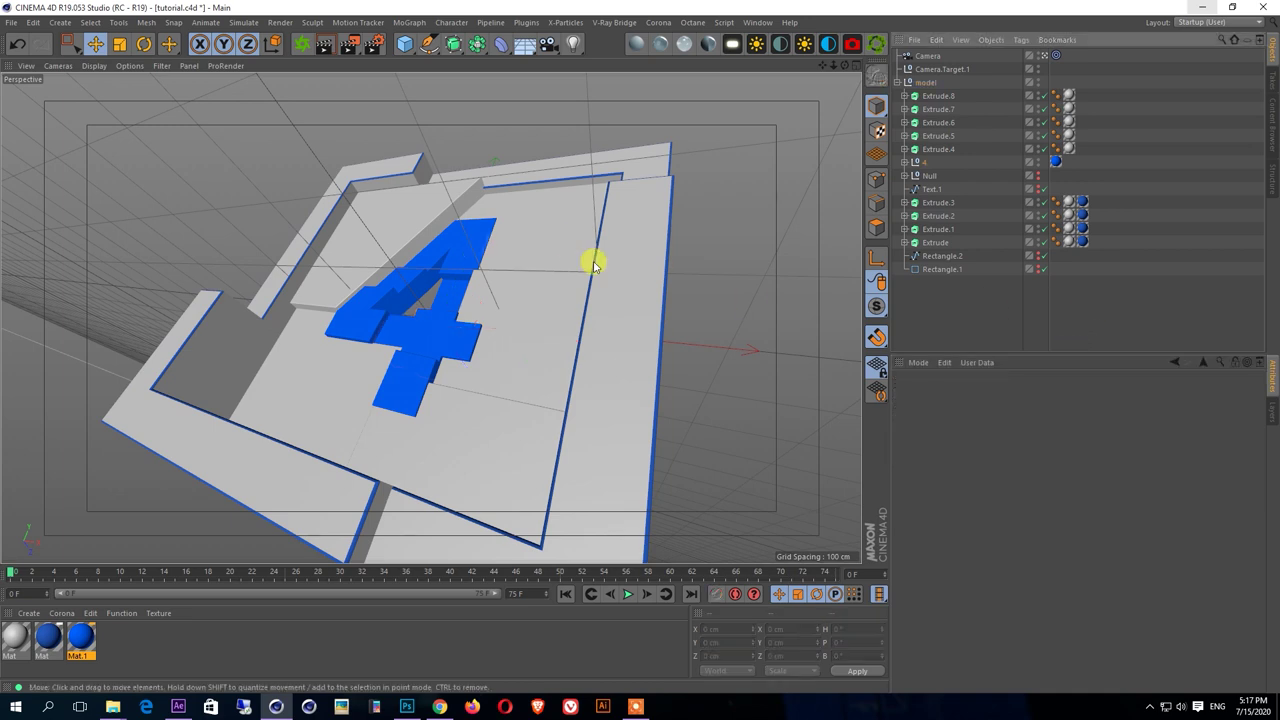
pyautogui.click(324, 46)
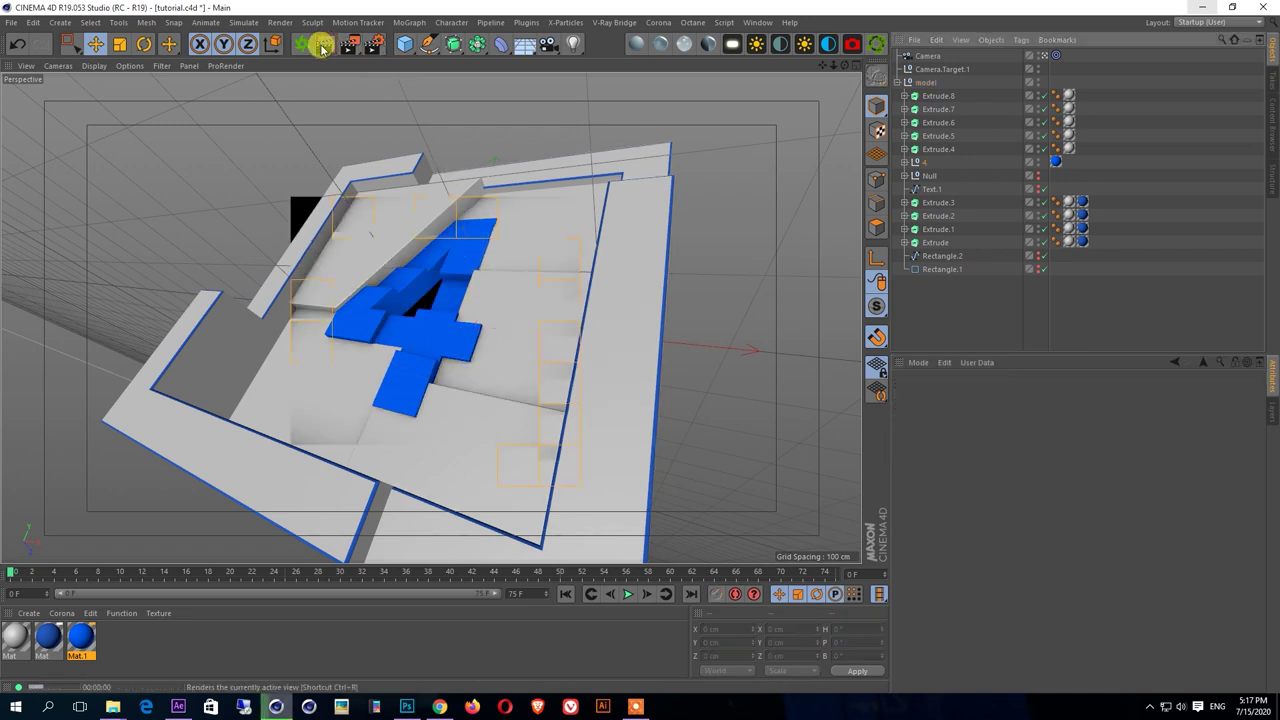
pyautogui.hotkey('ctrl', 's')
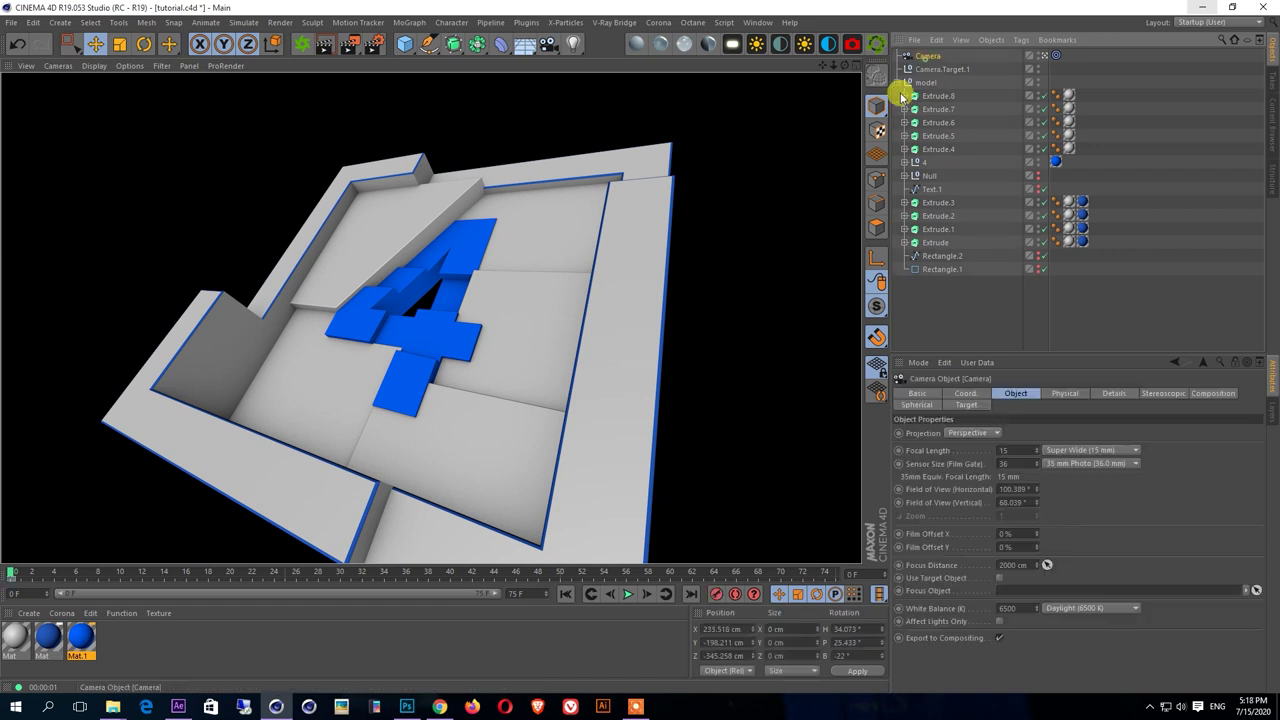
# - Try shifting the camera's position and angle, then revert the scene to its last saved state
pyautogui.click(921, 56)
pyautogui.click(967, 394)
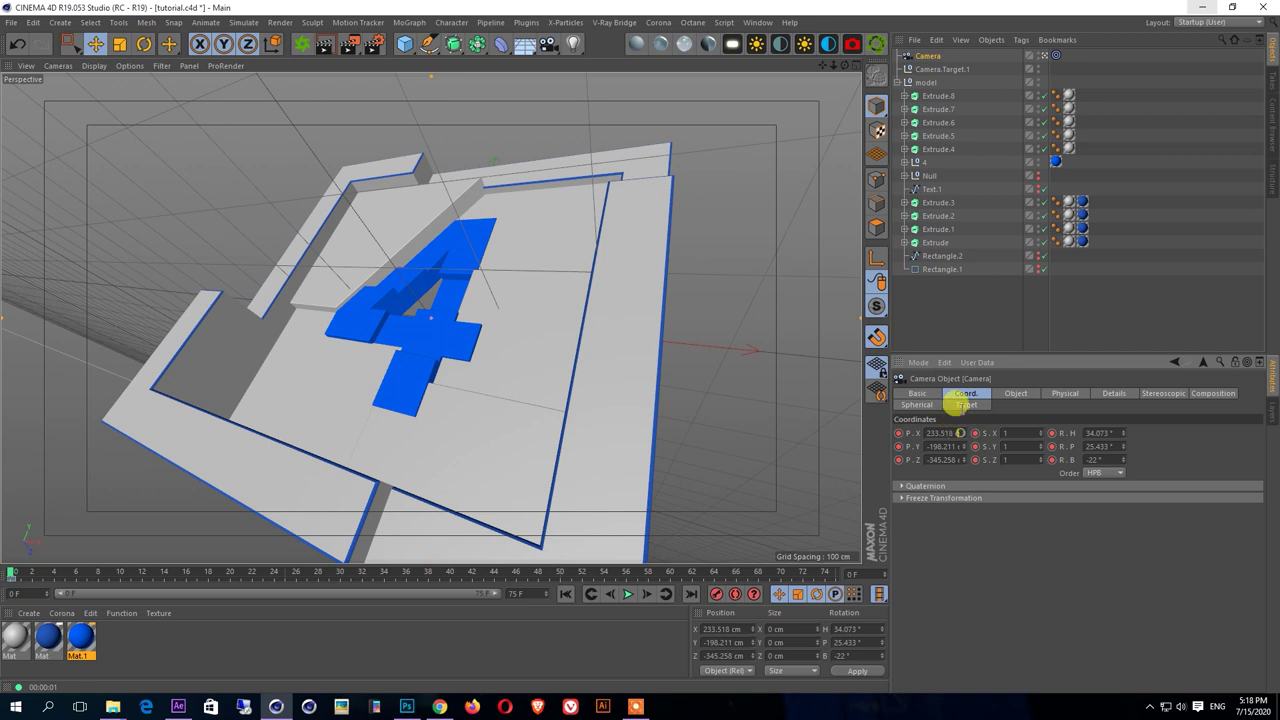
pyautogui.moveTo(963, 434); pyautogui.dragTo(927, 434)
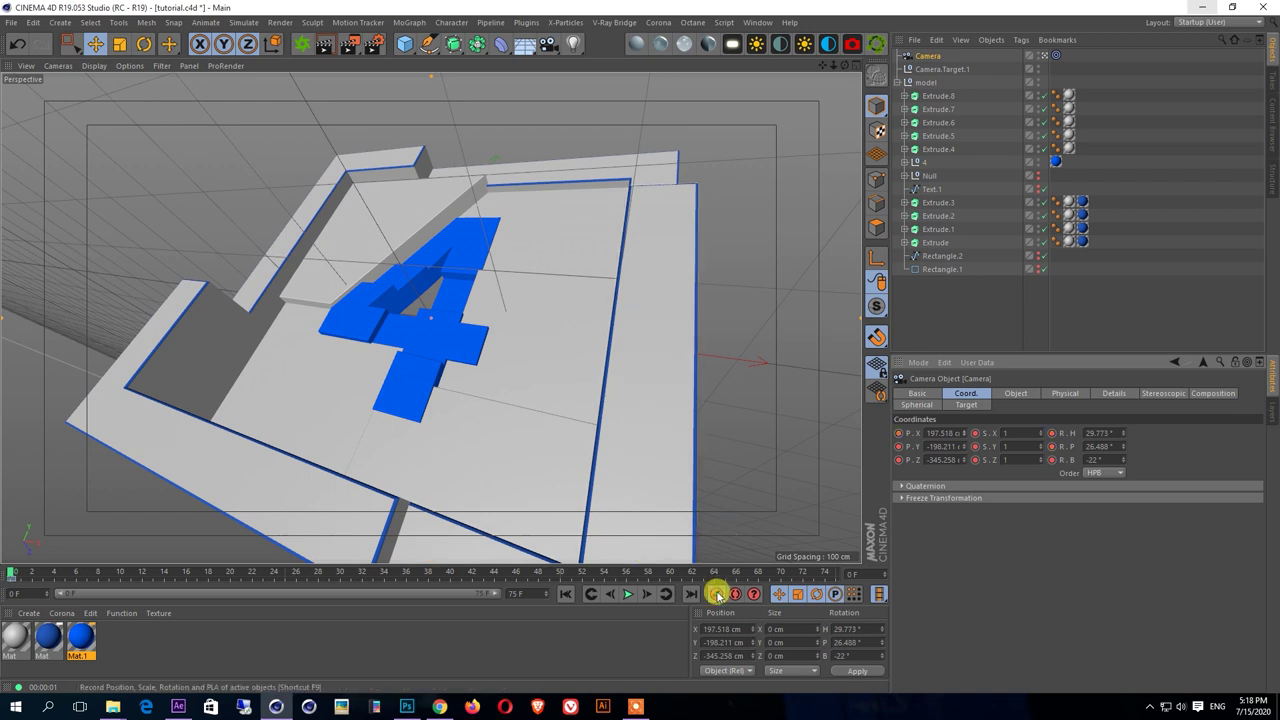
pyautogui.click(942, 319)
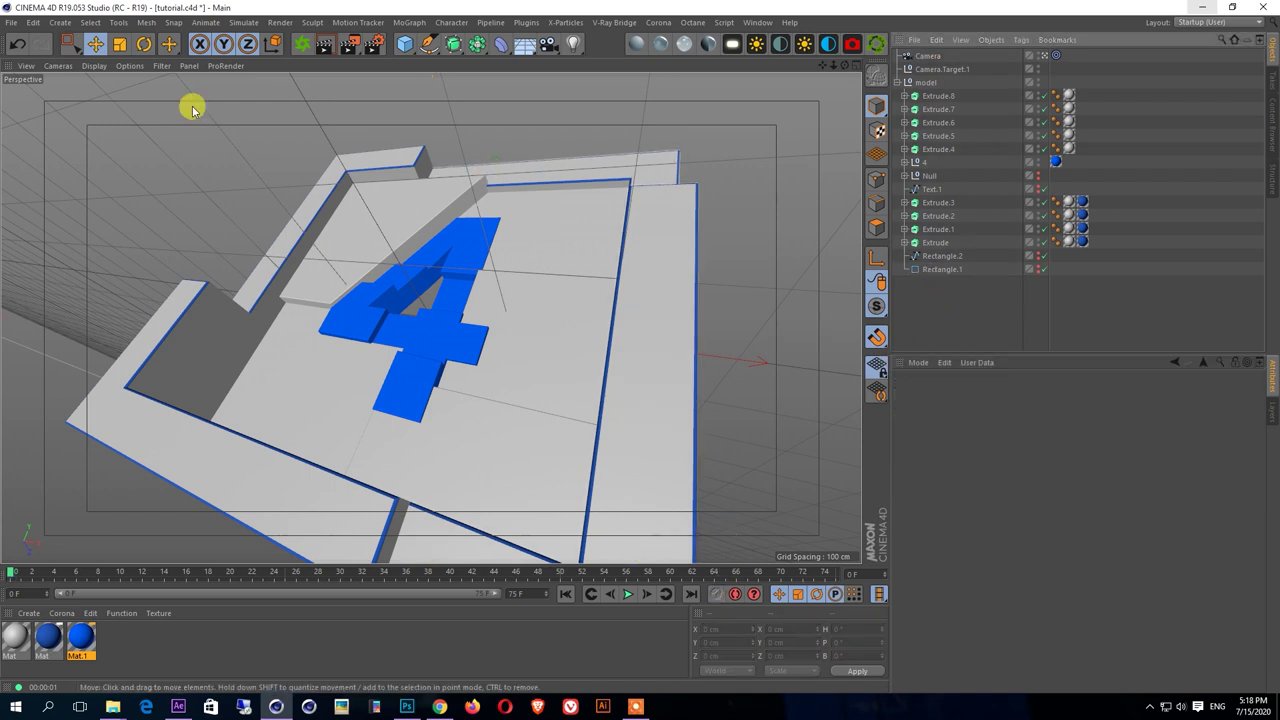
pyautogui.click(11, 22)
pyautogui.click(31, 84)
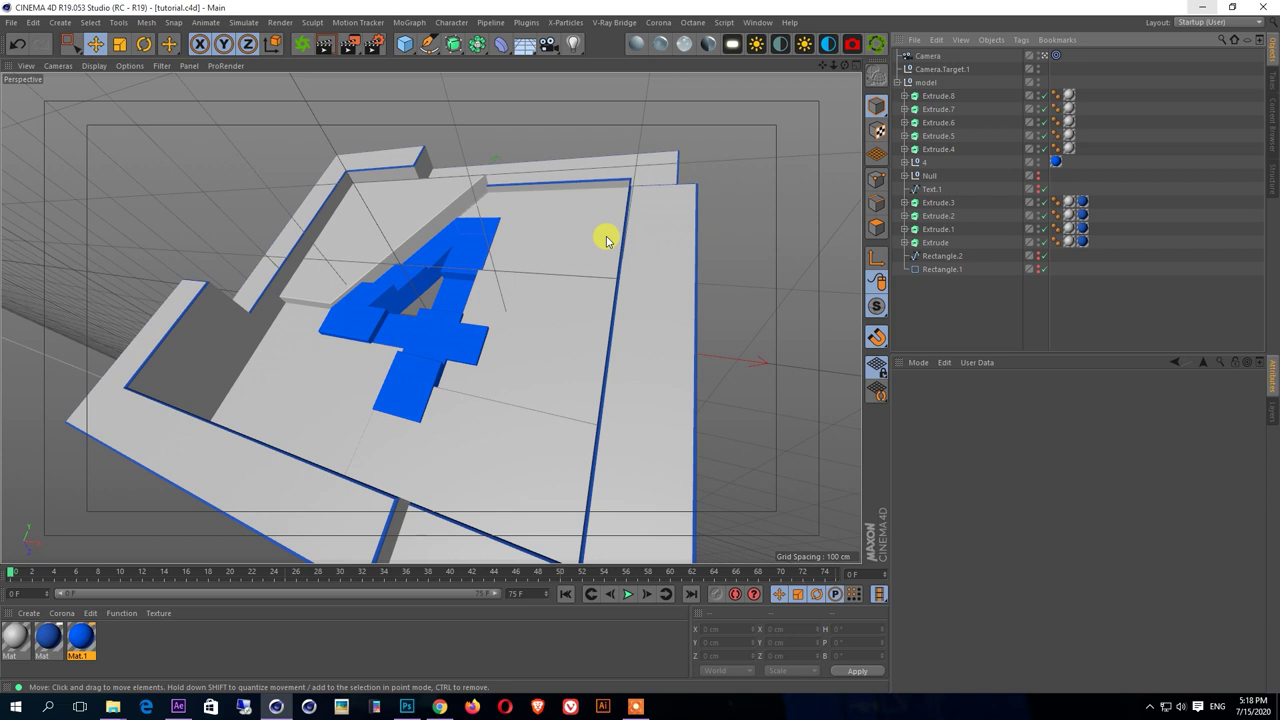
# - Assign the blue Mat.2 to the selected slab of the 4, limited to selection C1
pyautogui.click(457, 257)
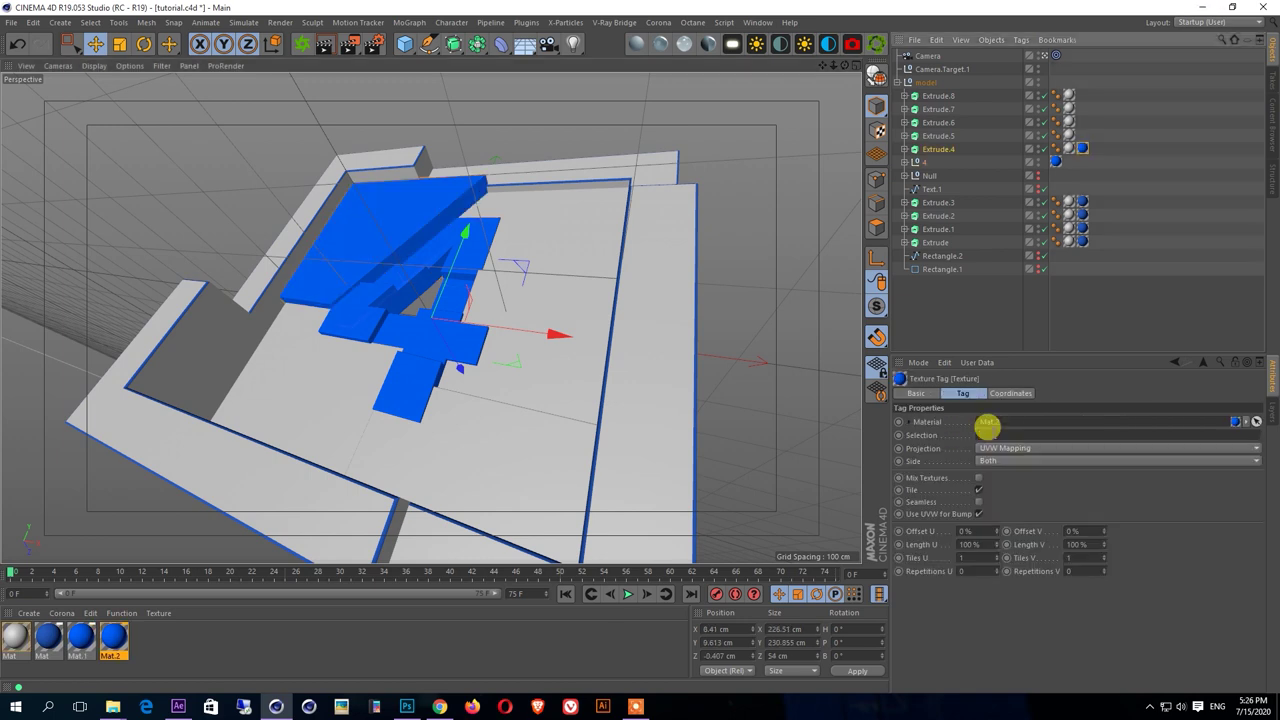
pyautogui.moveTo(987, 425); pyautogui.dragTo(987, 424)
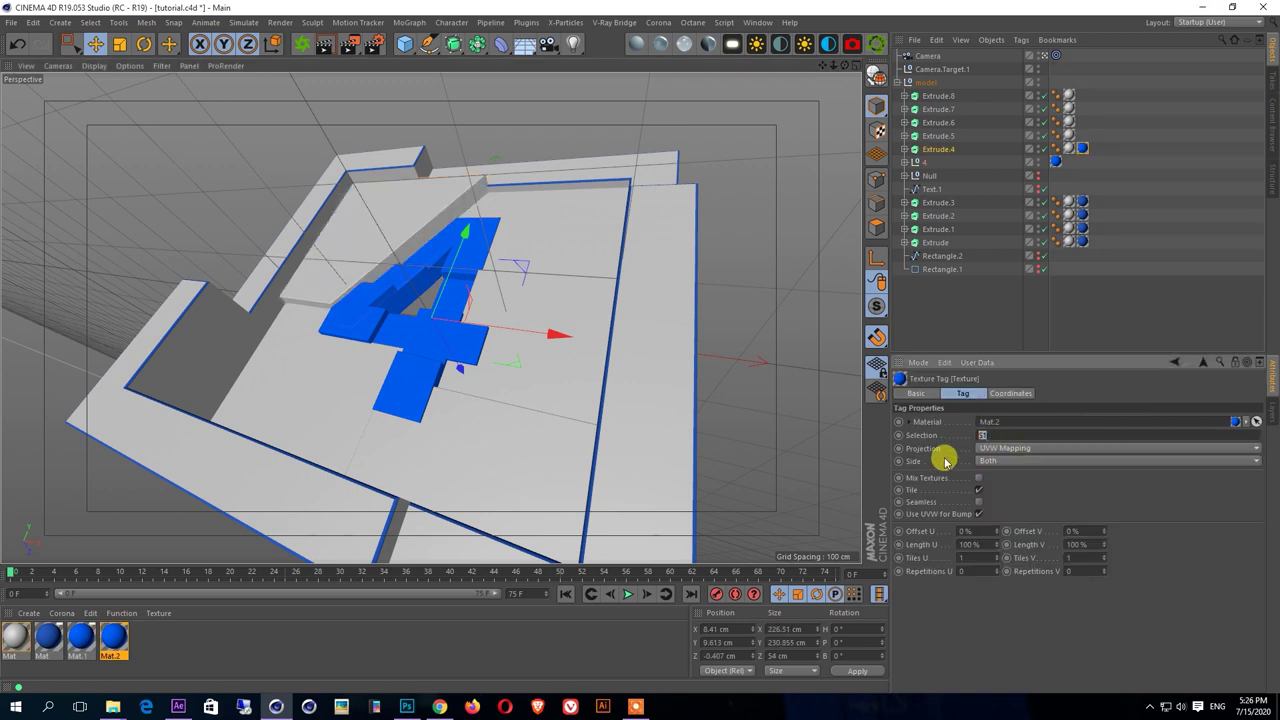
pyautogui.click(985, 430)
pyautogui.write('C1')
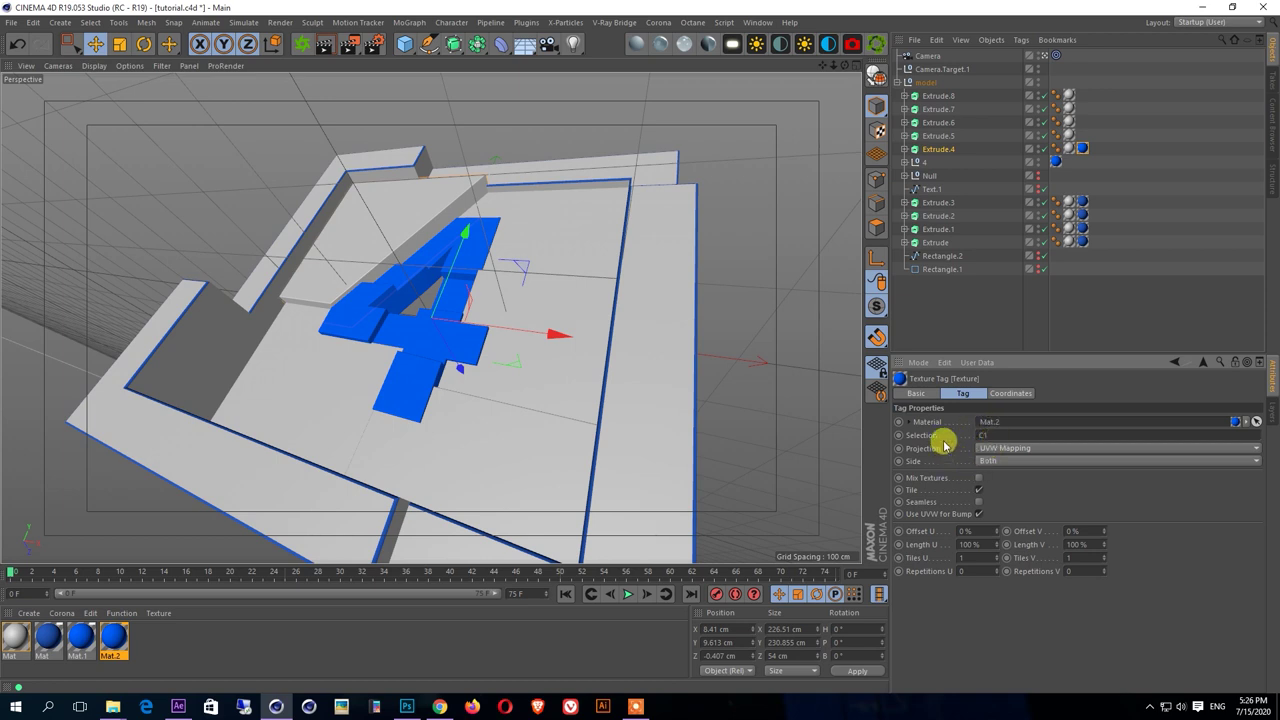
# - Restrict the white Mat tag to selection C2 and drop the blue material onto Extrude.4
pyautogui.click(1082, 149)
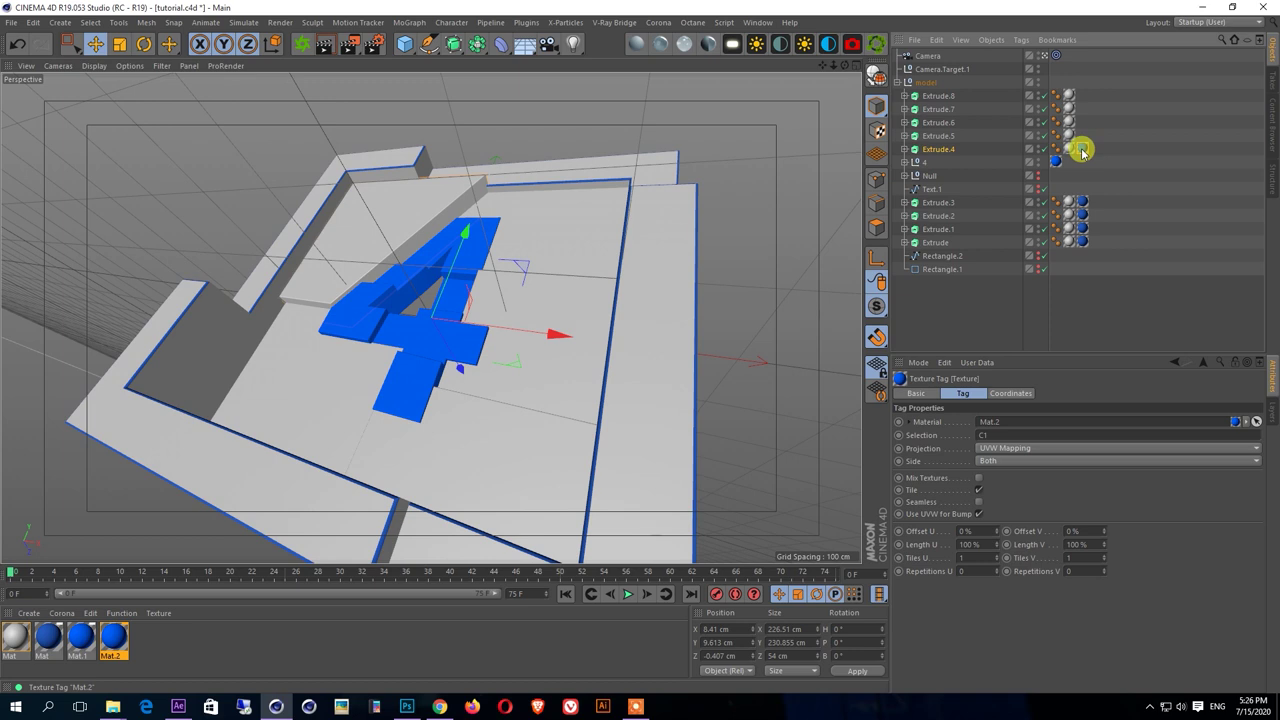
pyautogui.click(1066, 150)
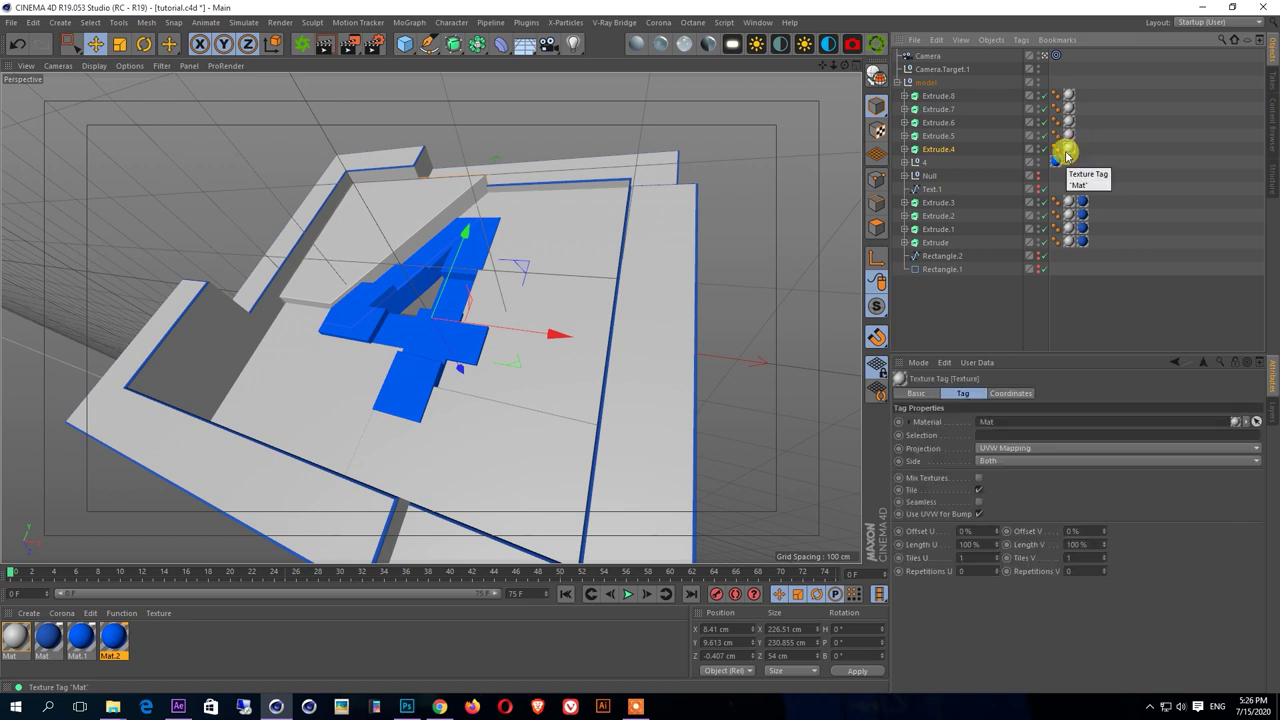
pyautogui.click(986, 424)
pyautogui.write('C2')
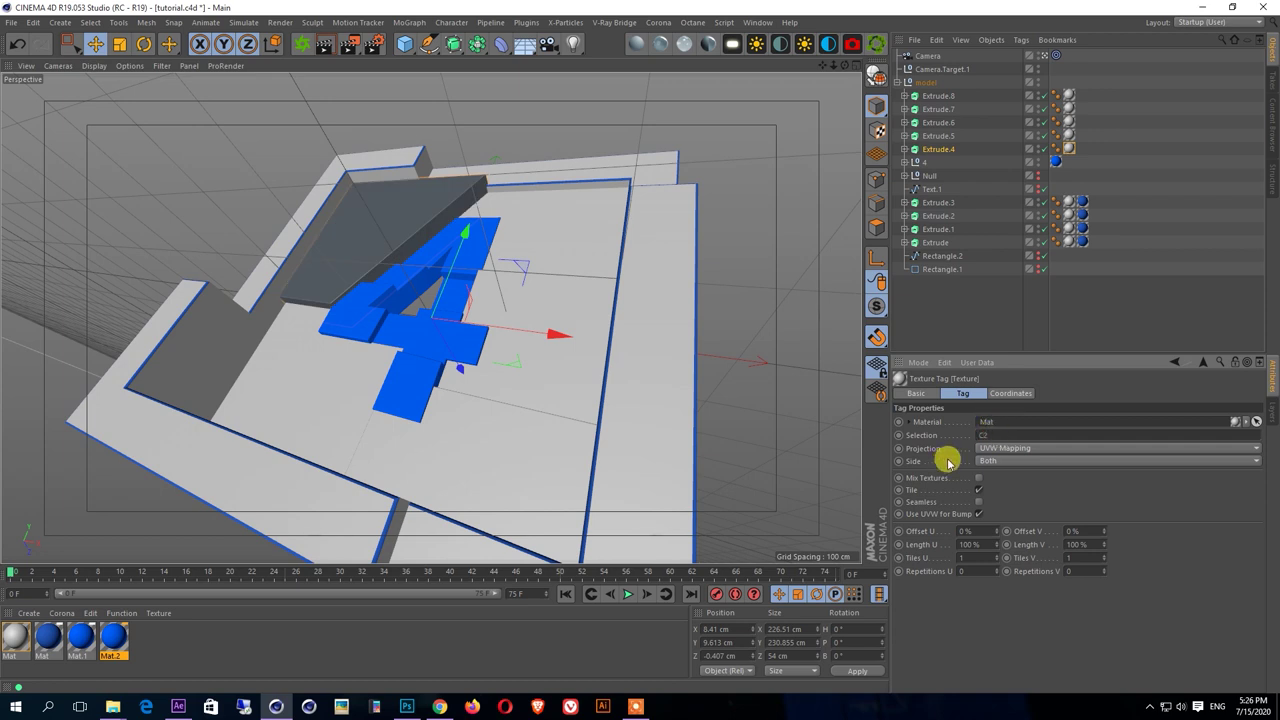
pyautogui.moveTo(90, 643)
pyautogui.mouseDown()
pyautogui.moveTo(1055, 150)
pyautogui.moveTo(1098, 150)
pyautogui.mouseUp()
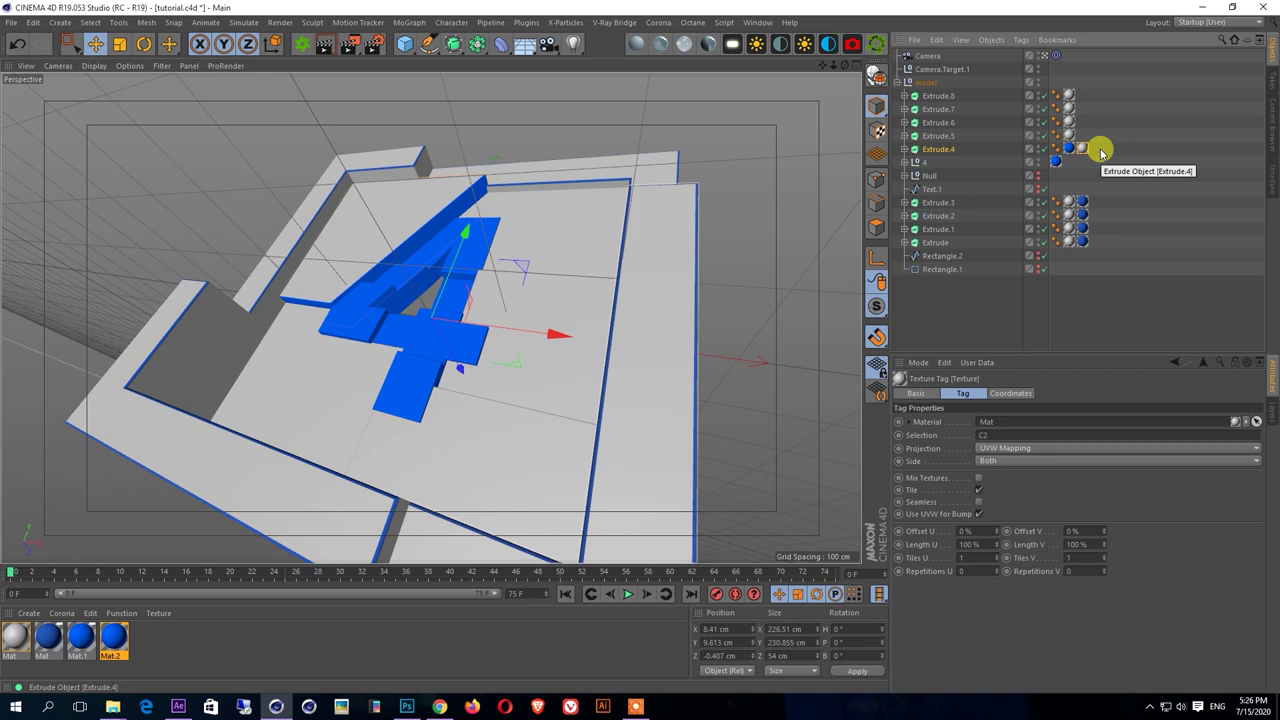
pyautogui.click(1098, 154)
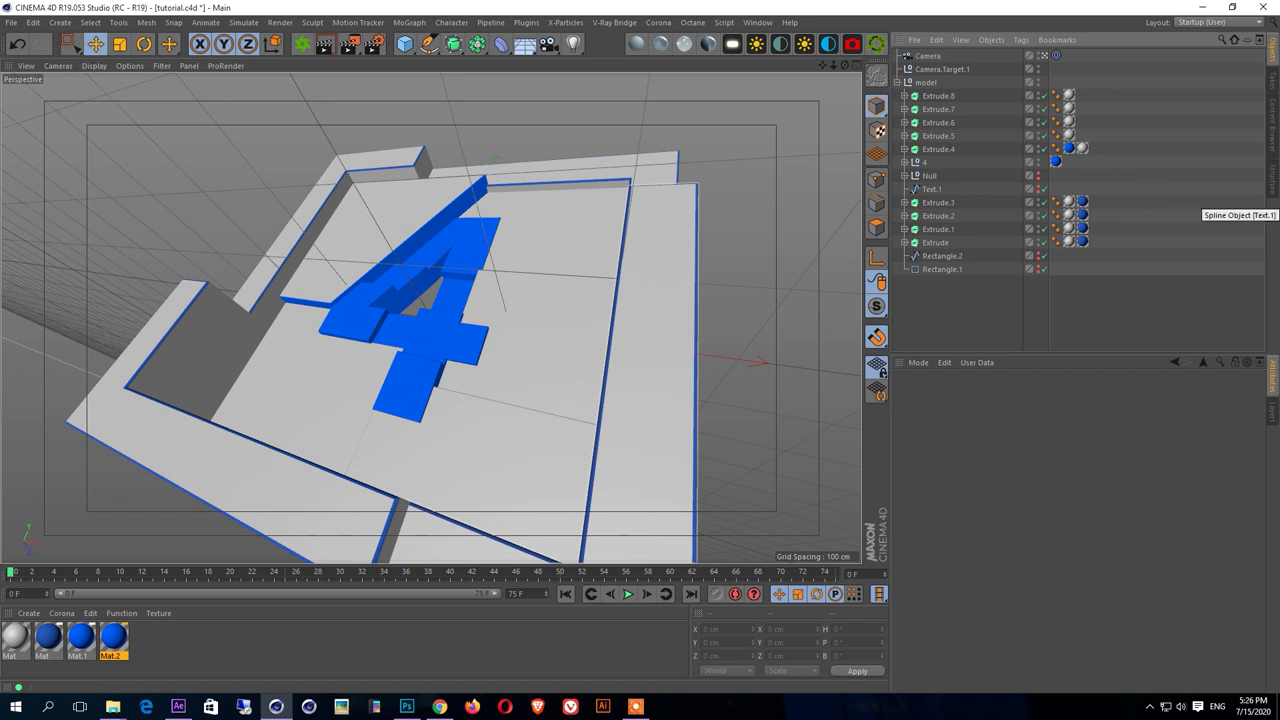
pyautogui.hotkey('alt', 'Tab')
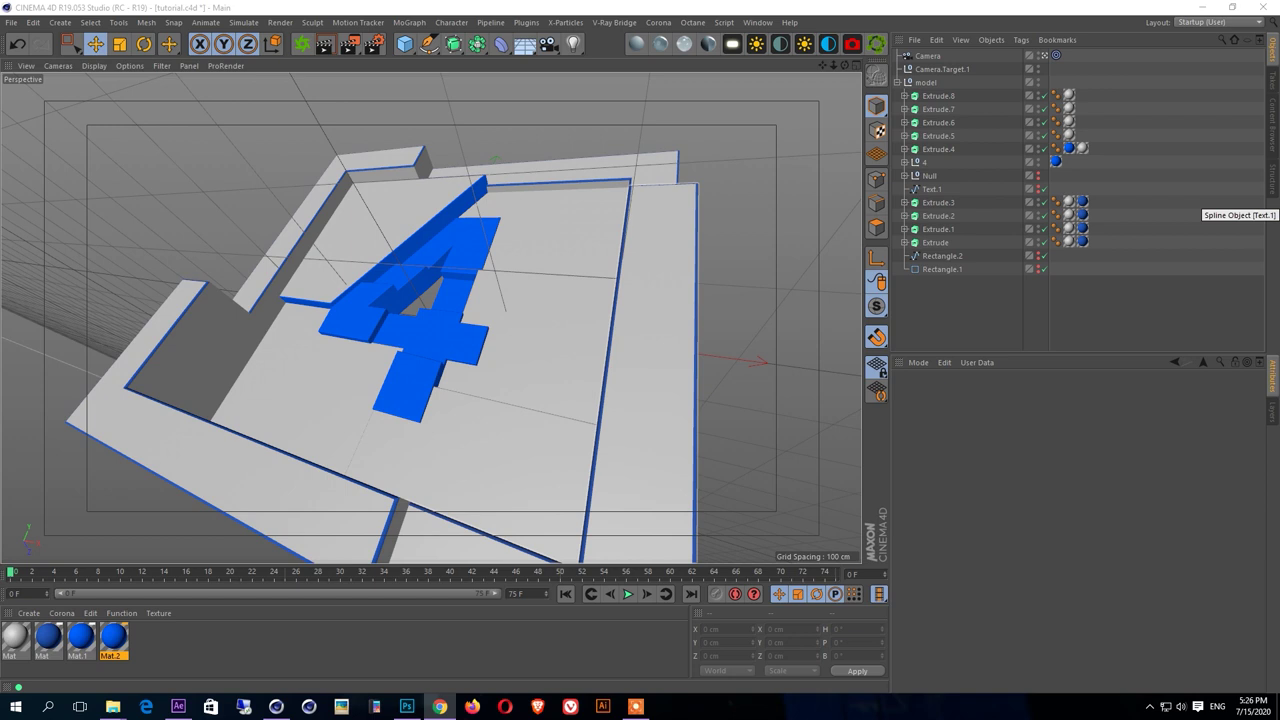
# - Copy Extrude.5's material tags onto Extrude.7 and Extrude.8
pyautogui.click(1068, 134)
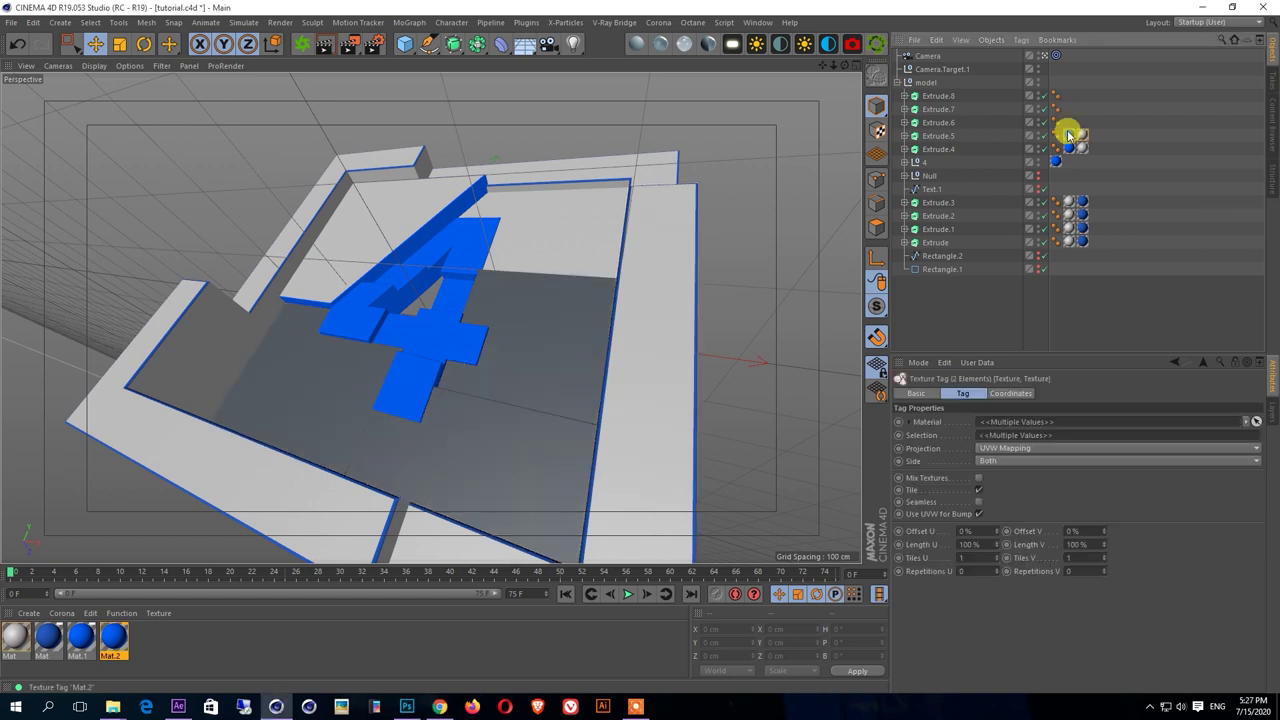
pyautogui.moveTo(1070, 122); pyautogui.dragTo(1068, 96)
pyautogui.click(315, 390)
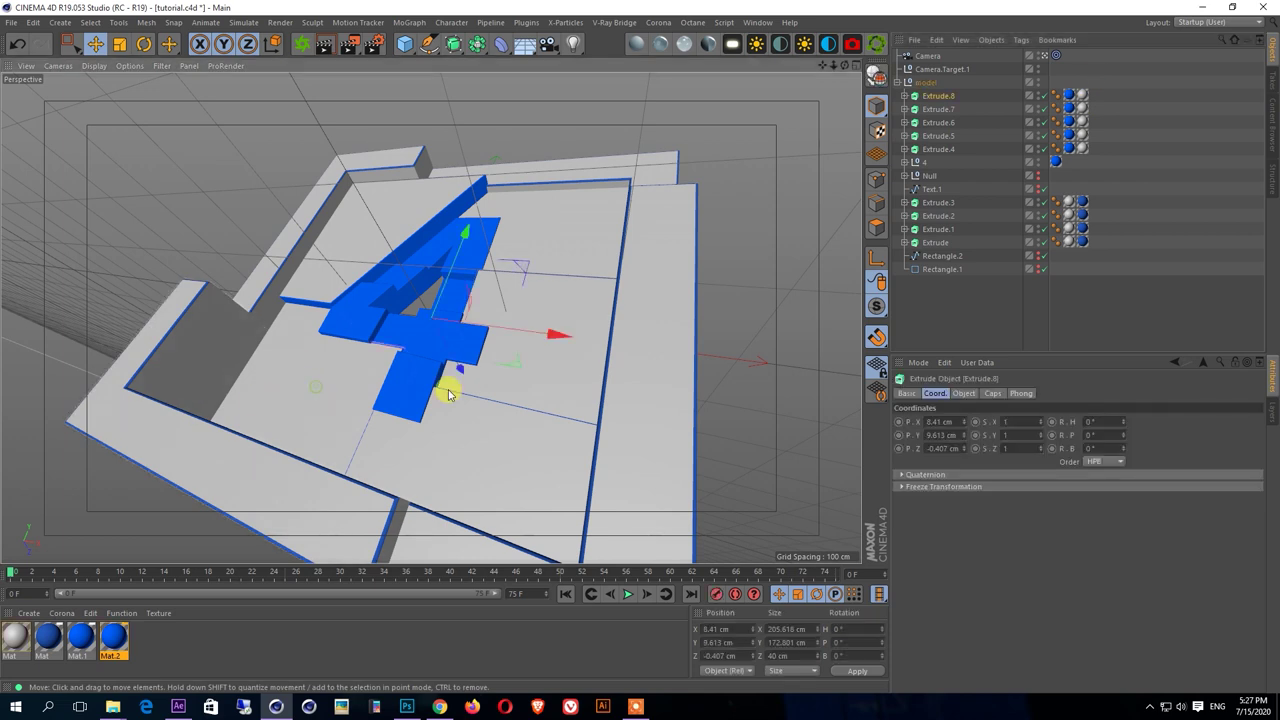
# - Deepen Extrude.8's Movement Z to -78 cm, then check the pieces' material tags
pyautogui.click(964, 393)
pyautogui.moveTo(1097, 422)
pyautogui.mouseDown()
pyautogui.moveTo(1040, 422)
pyautogui.moveTo(1130, 422)
pyautogui.moveTo(1088, 422)
pyautogui.mouseUp()
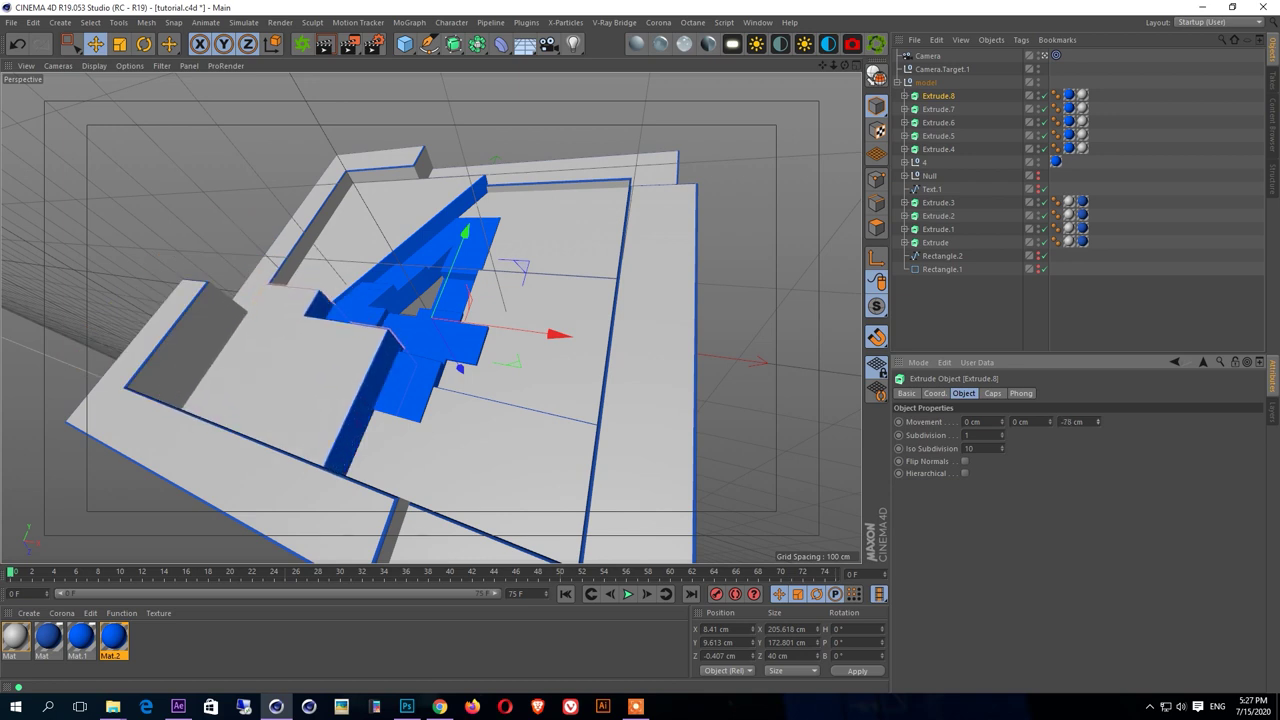
pyautogui.click(432, 381)
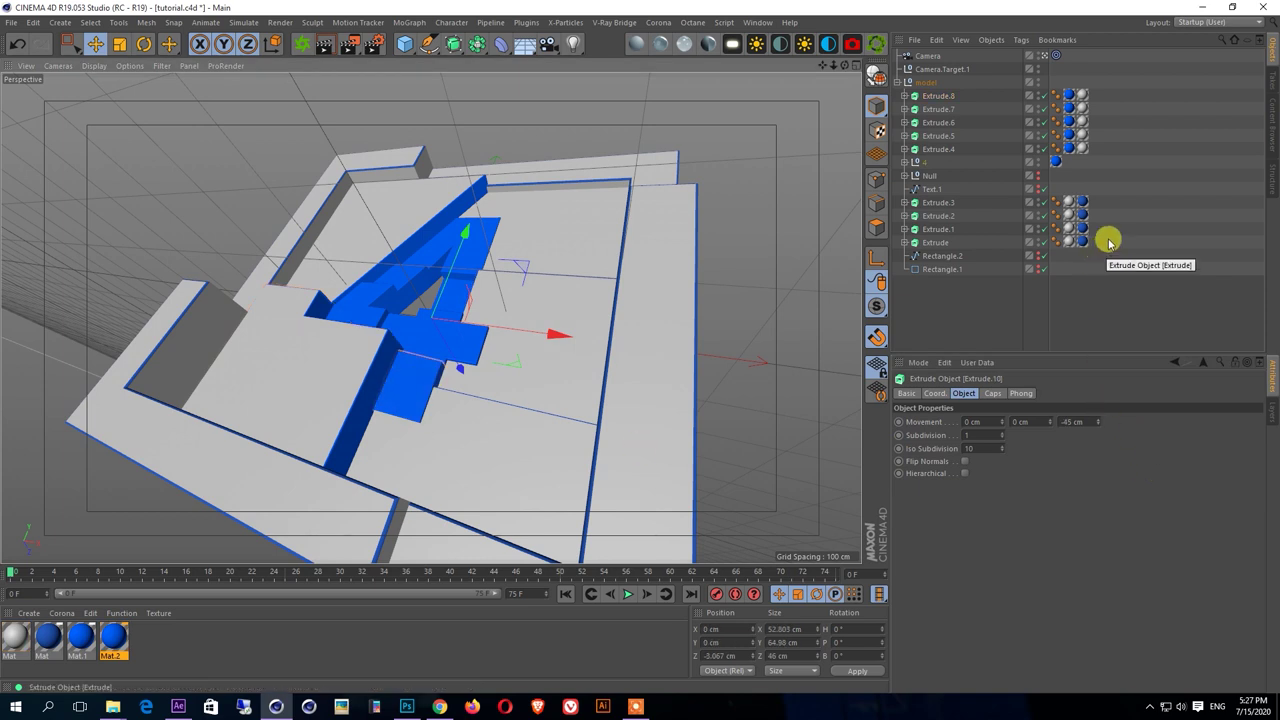
pyautogui.click(1121, 185)
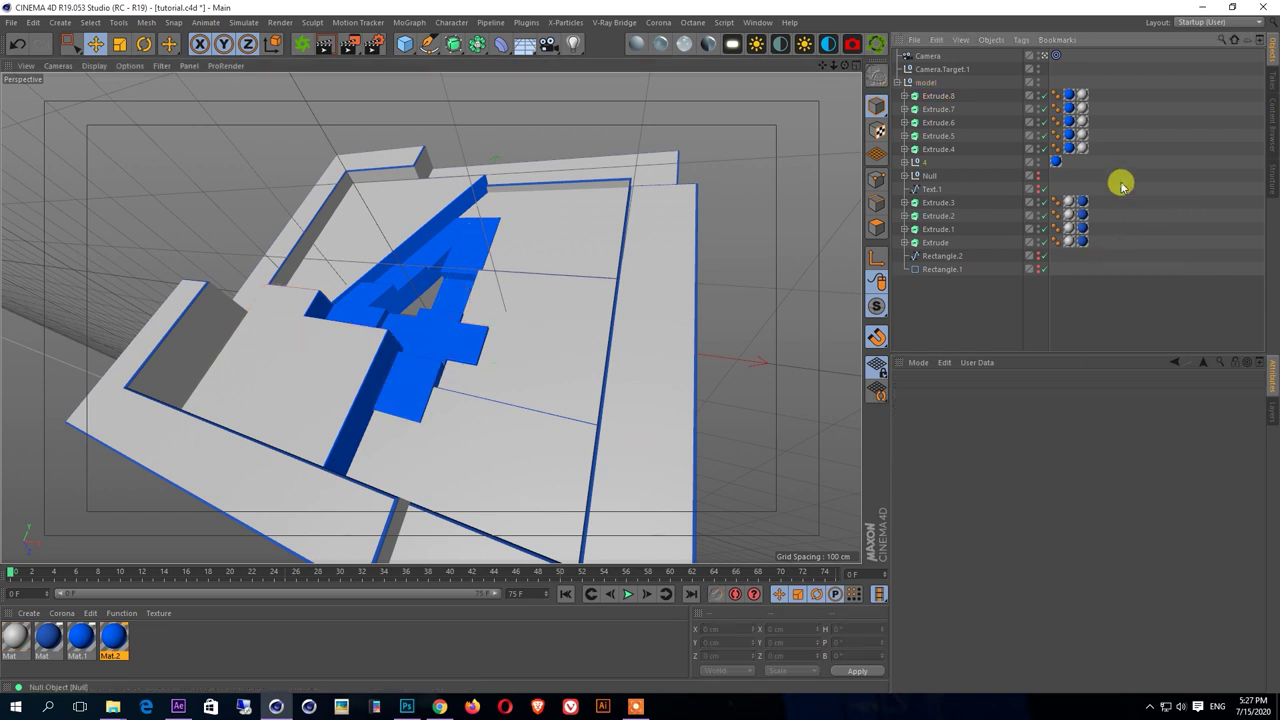
pyautogui.click(1069, 148)
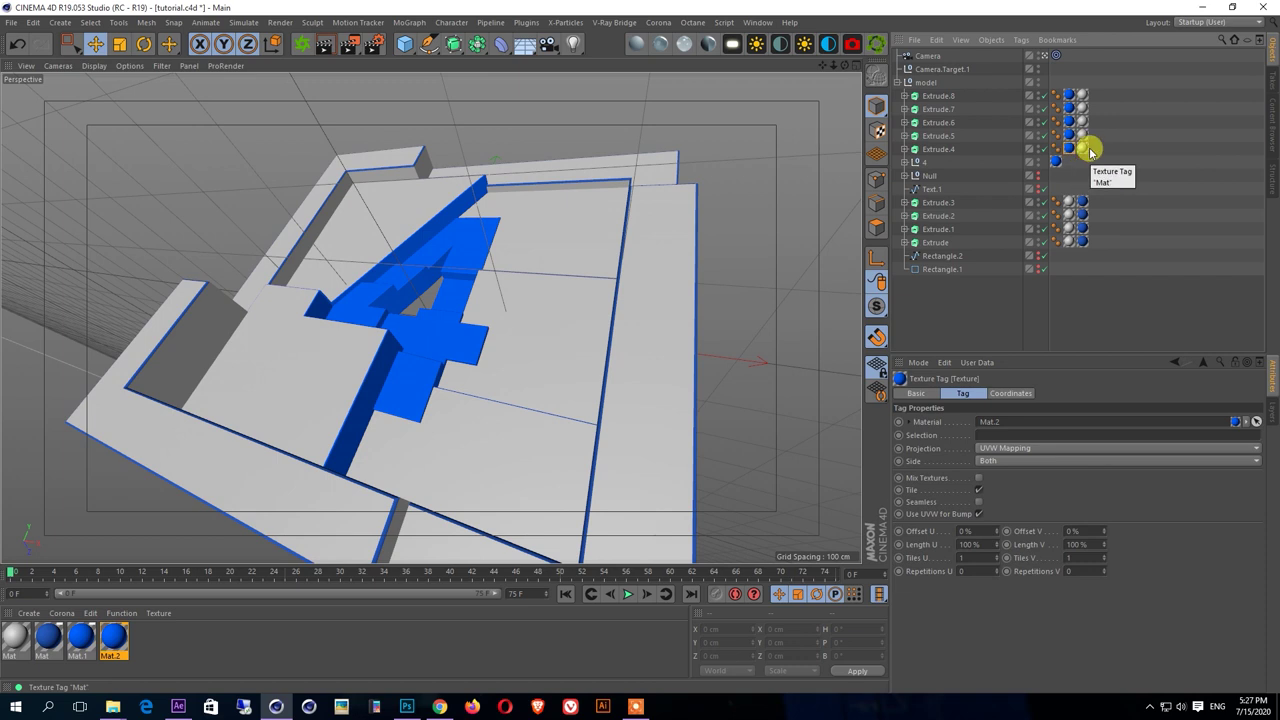
pyautogui.click(1150, 205)
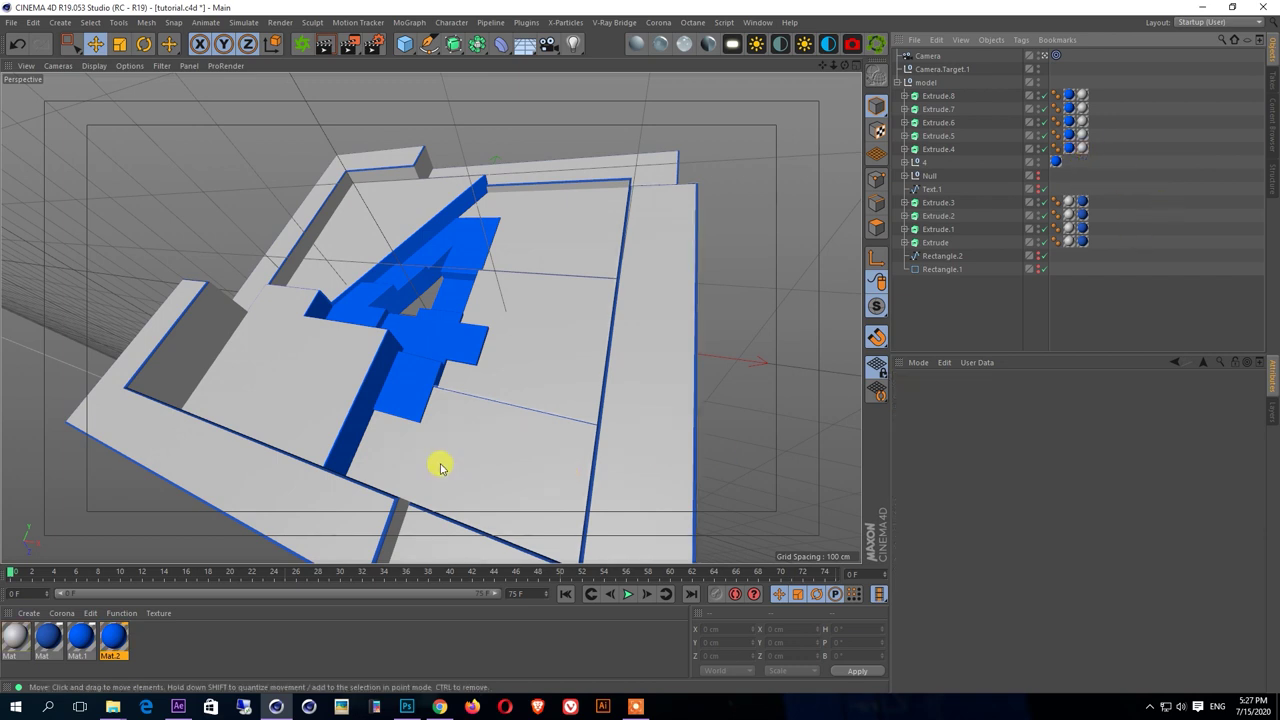
pyautogui.click(424, 390)
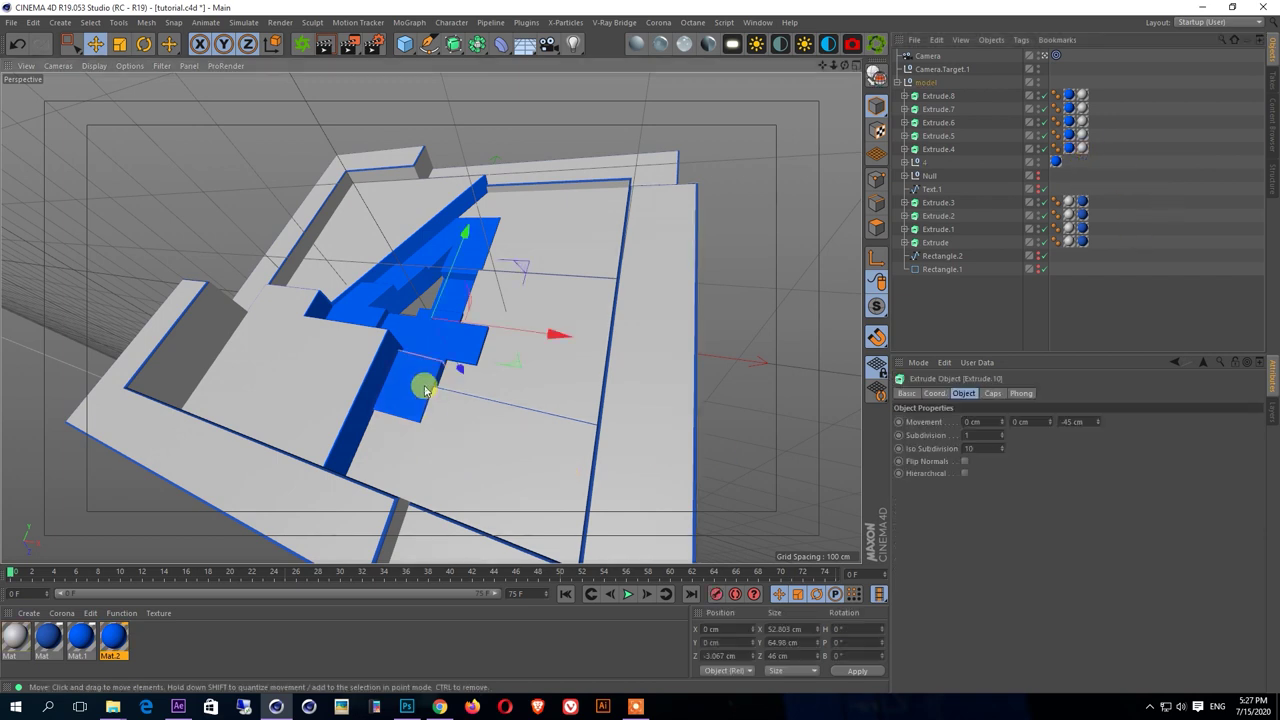
# - Move the blue tag from the 4 group onto Extrude.10 and copy the white Mat tag there
pyautogui.click(905, 162)
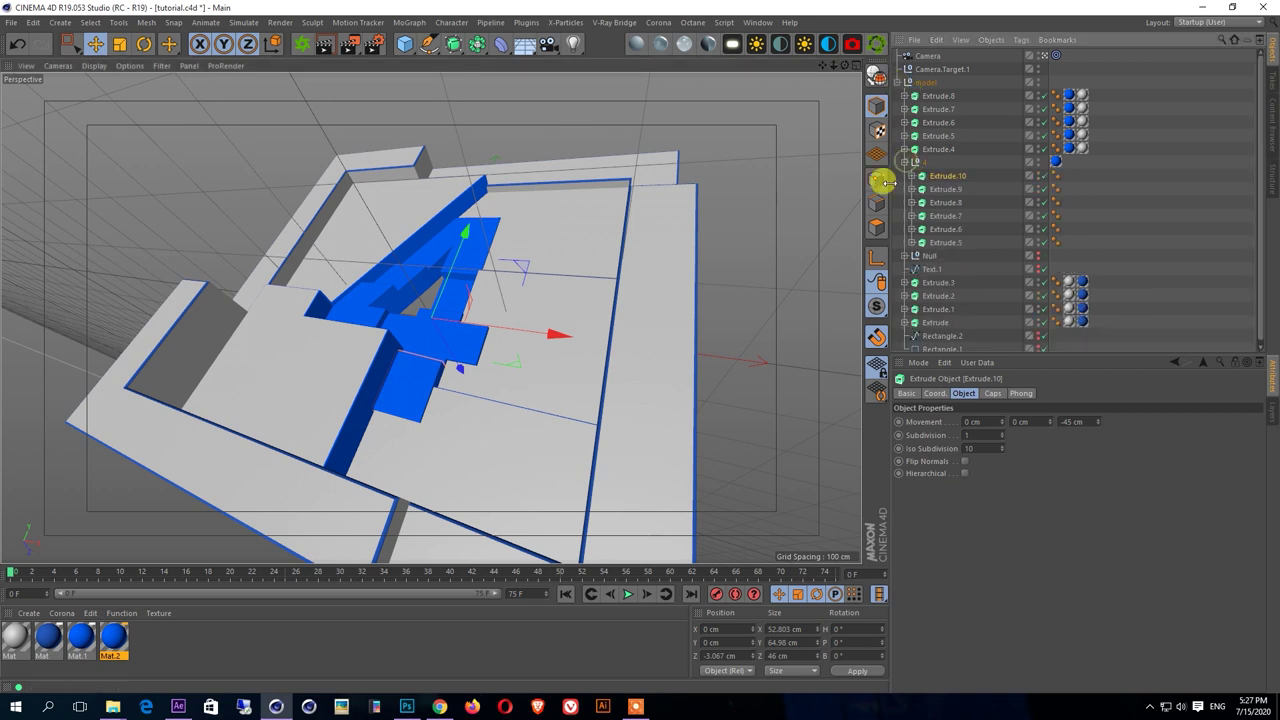
pyautogui.click(1055, 162)
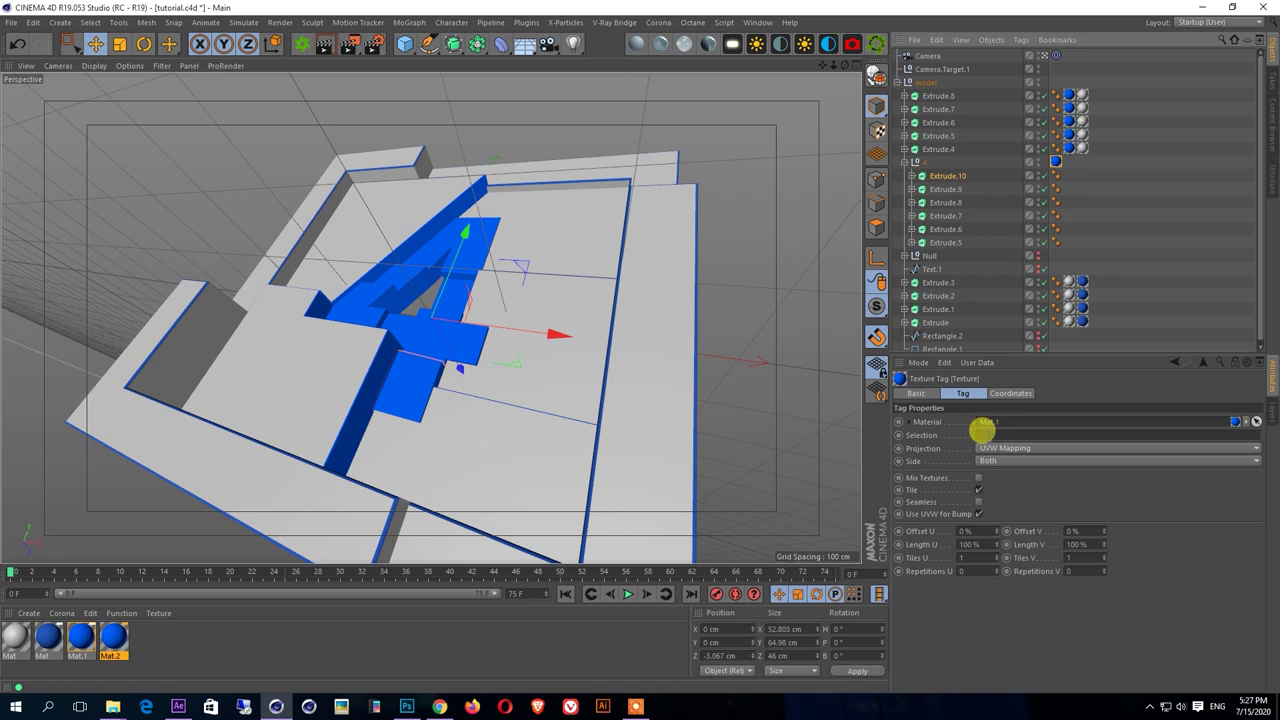
pyautogui.moveTo(1055, 162); pyautogui.dragTo(1070, 178)
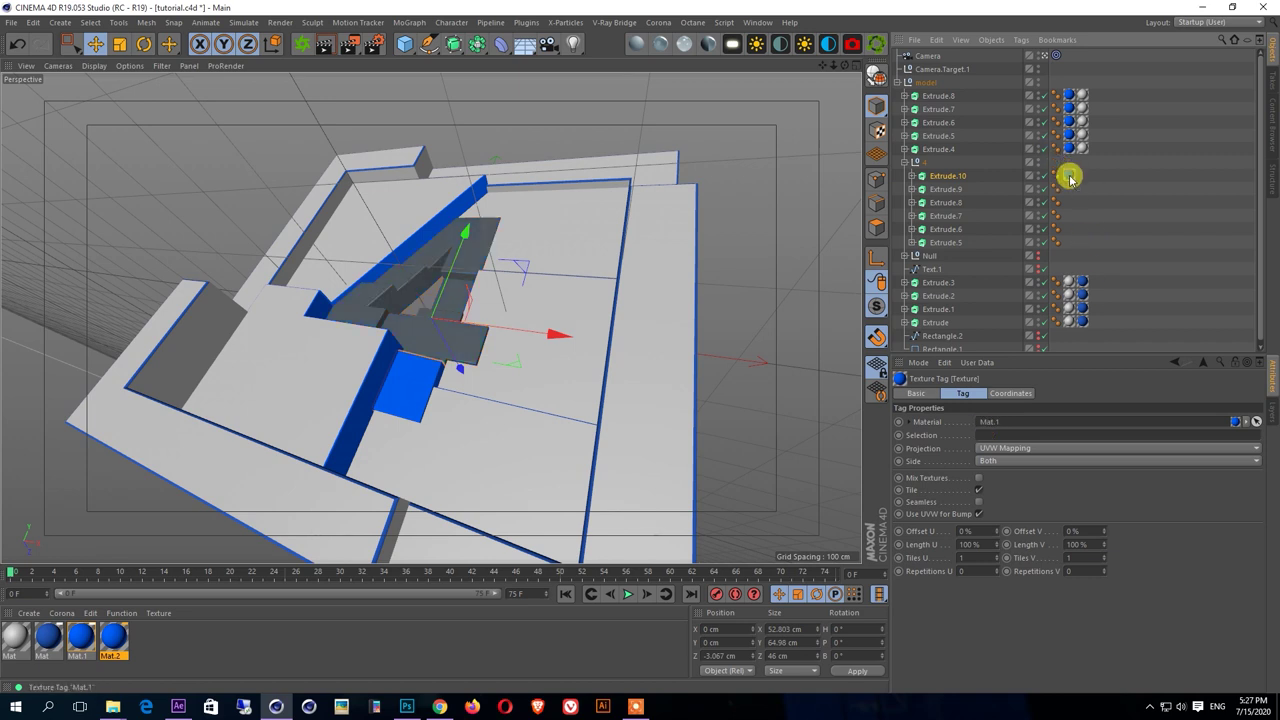
pyautogui.click(1069, 148)
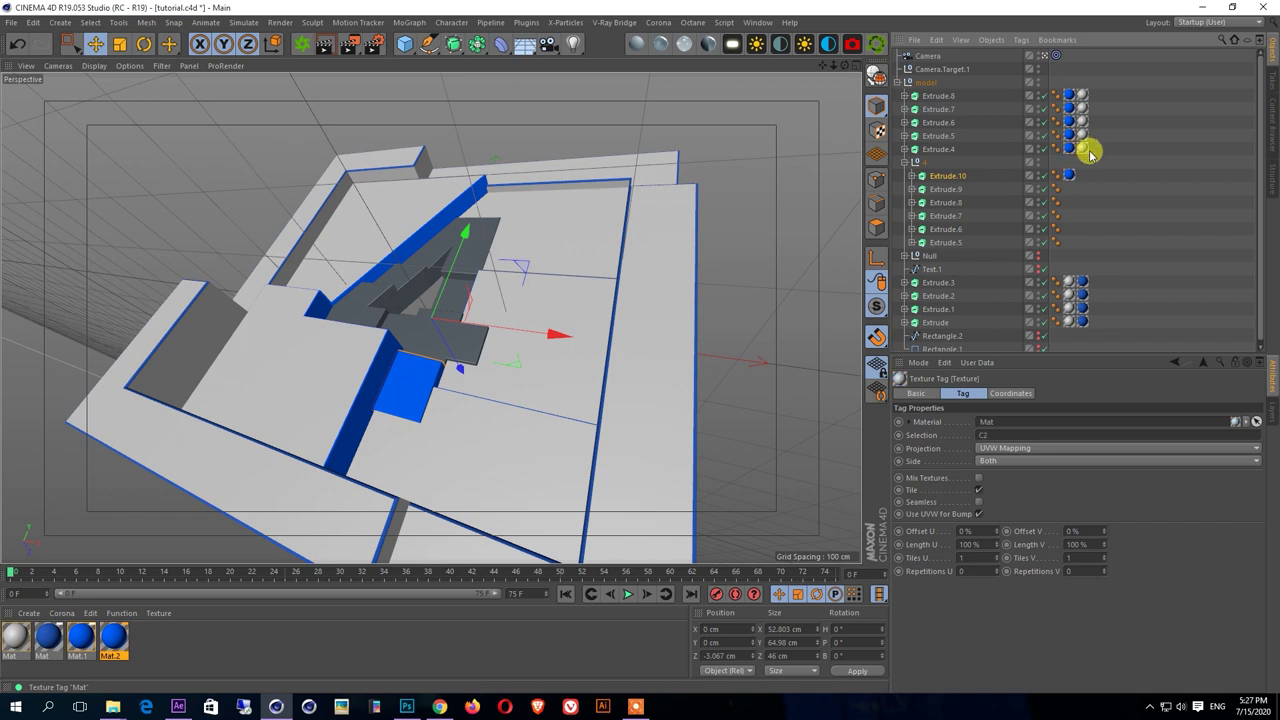
pyautogui.moveTo(1087, 172); pyautogui.dragTo(1082, 178)
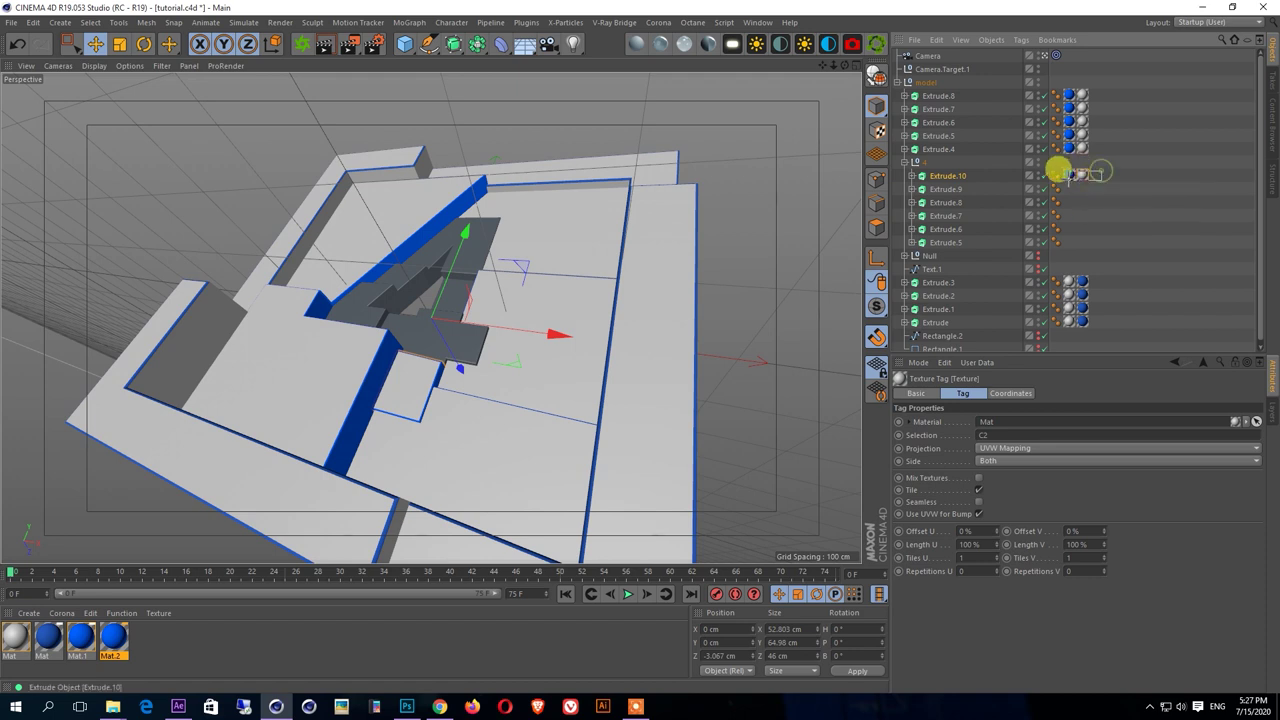
# - Copy Extrude.10's blue-and-white tag pair onto Extrude.9 down through Extrude.5
pyautogui.keyDown('ctrl'); pyautogui.click(1070, 179); pyautogui.keyUp('ctrl')
pyautogui.keyDown('ctrl'); pyautogui.moveTo(1072, 196); pyautogui.dragTo(1072, 197); pyautogui.keyUp('ctrl')
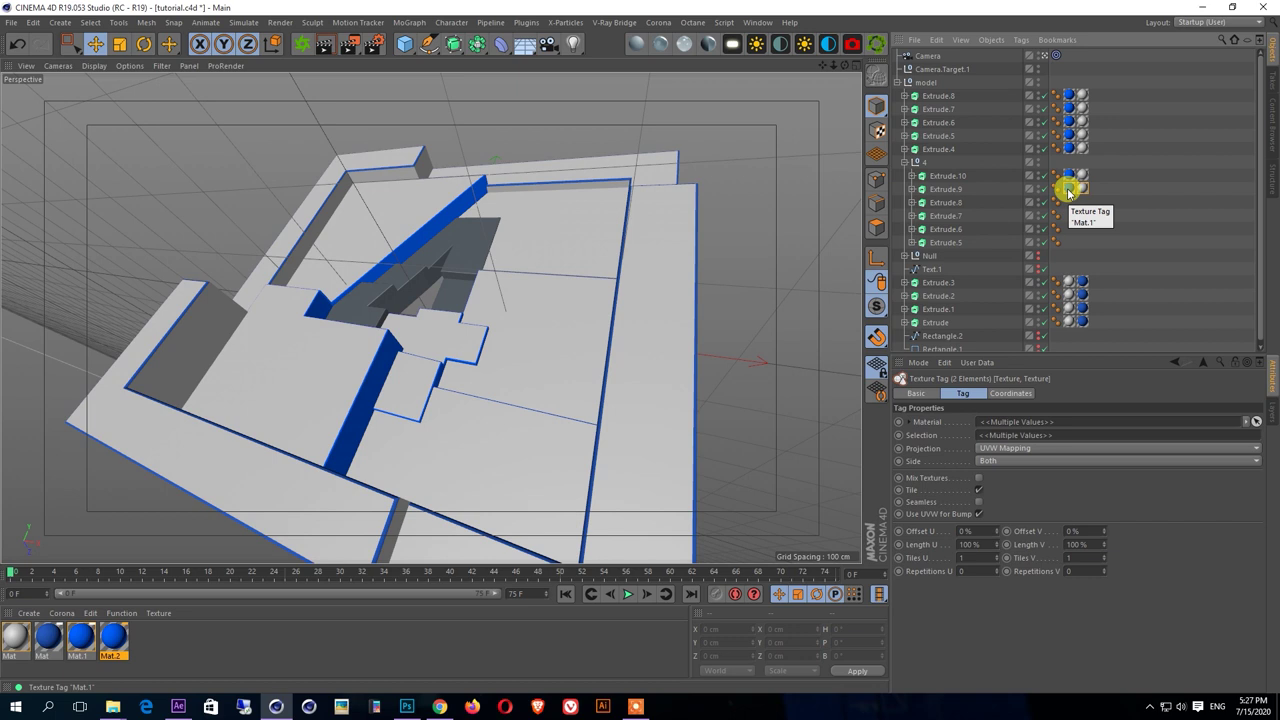
pyautogui.moveTo(1068, 191); pyautogui.dragTo(1070, 243)
pyautogui.click(1135, 226)
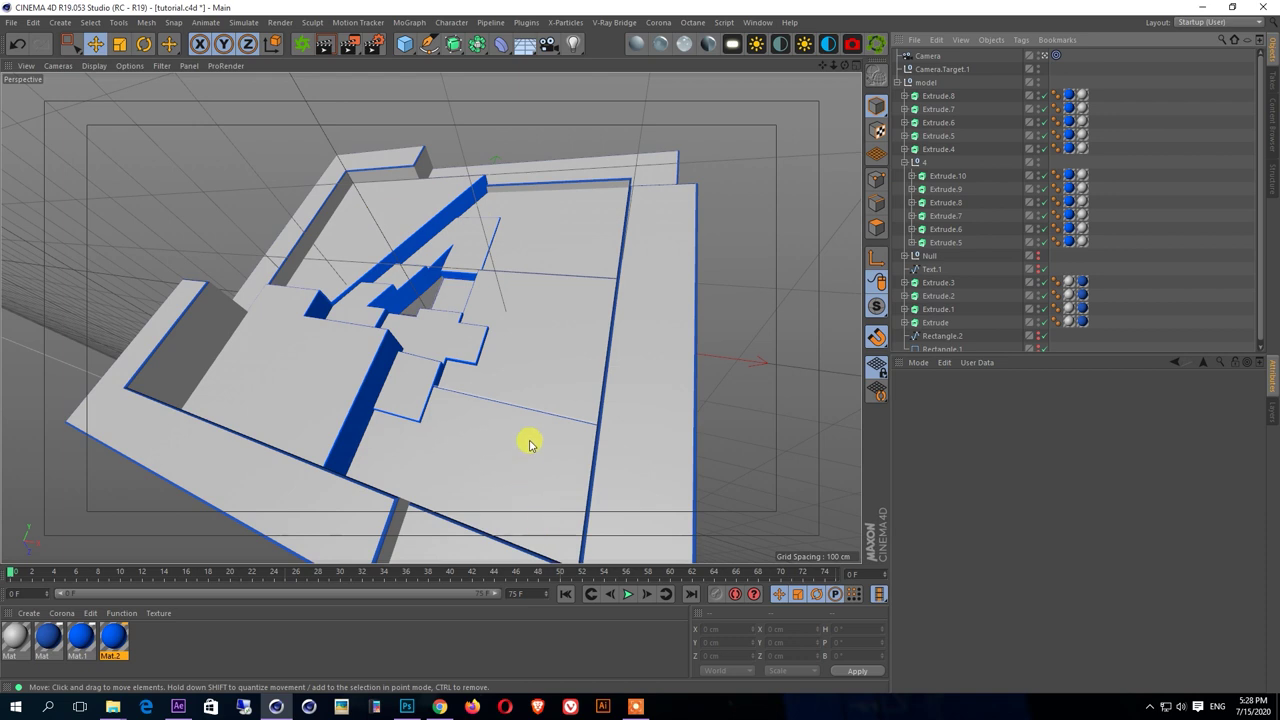
pyautogui.click(448, 333)
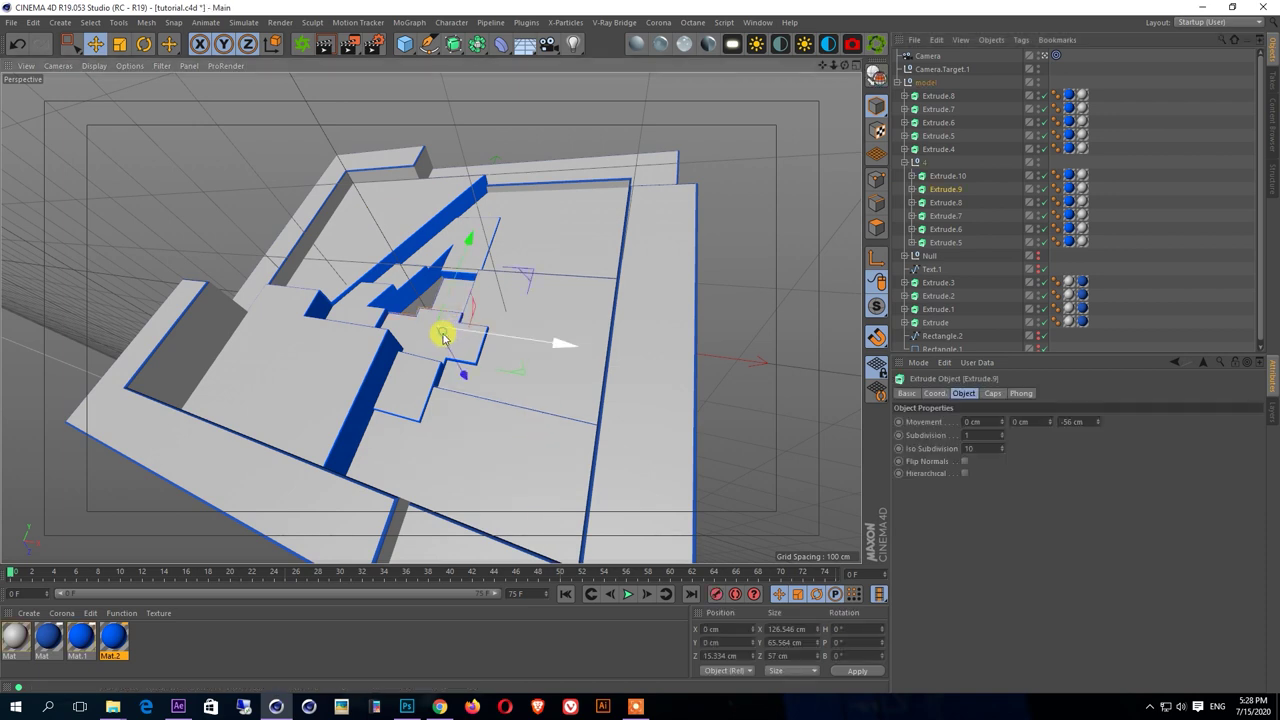
pyautogui.moveTo(1100, 425); pyautogui.dragTo(1100, 445)
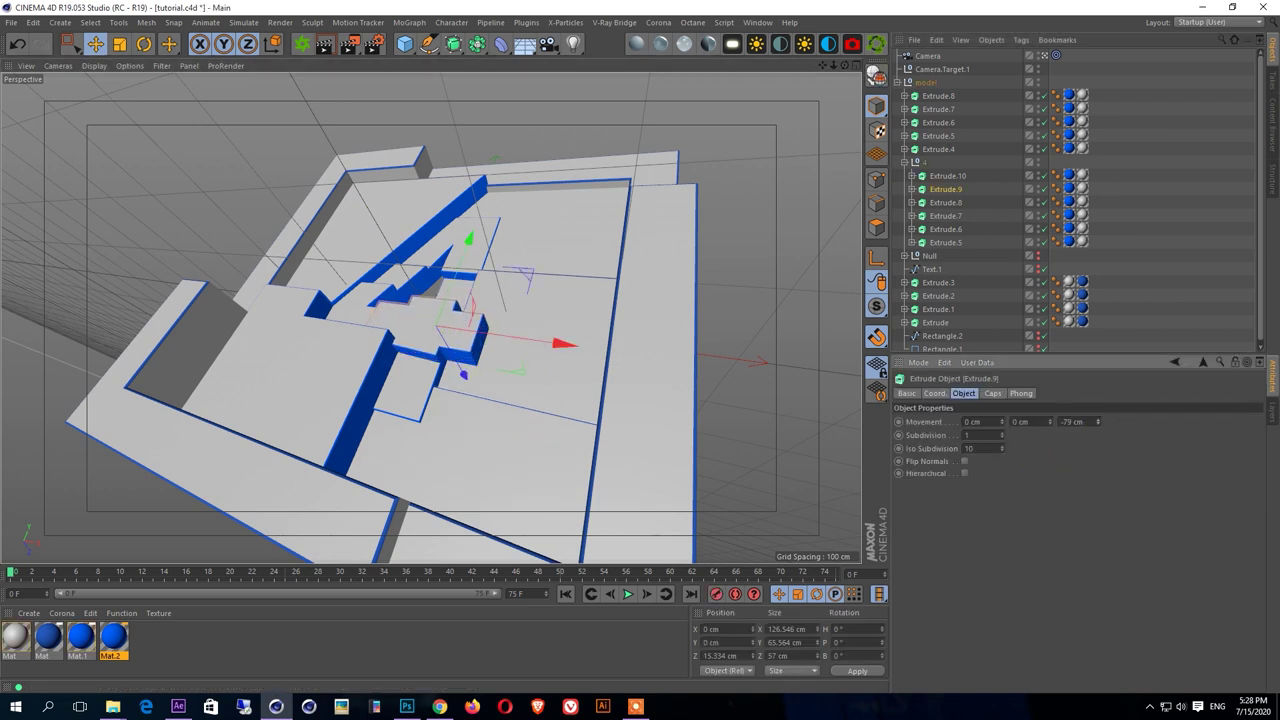
pyautogui.hotkey('ctrl', 'z')
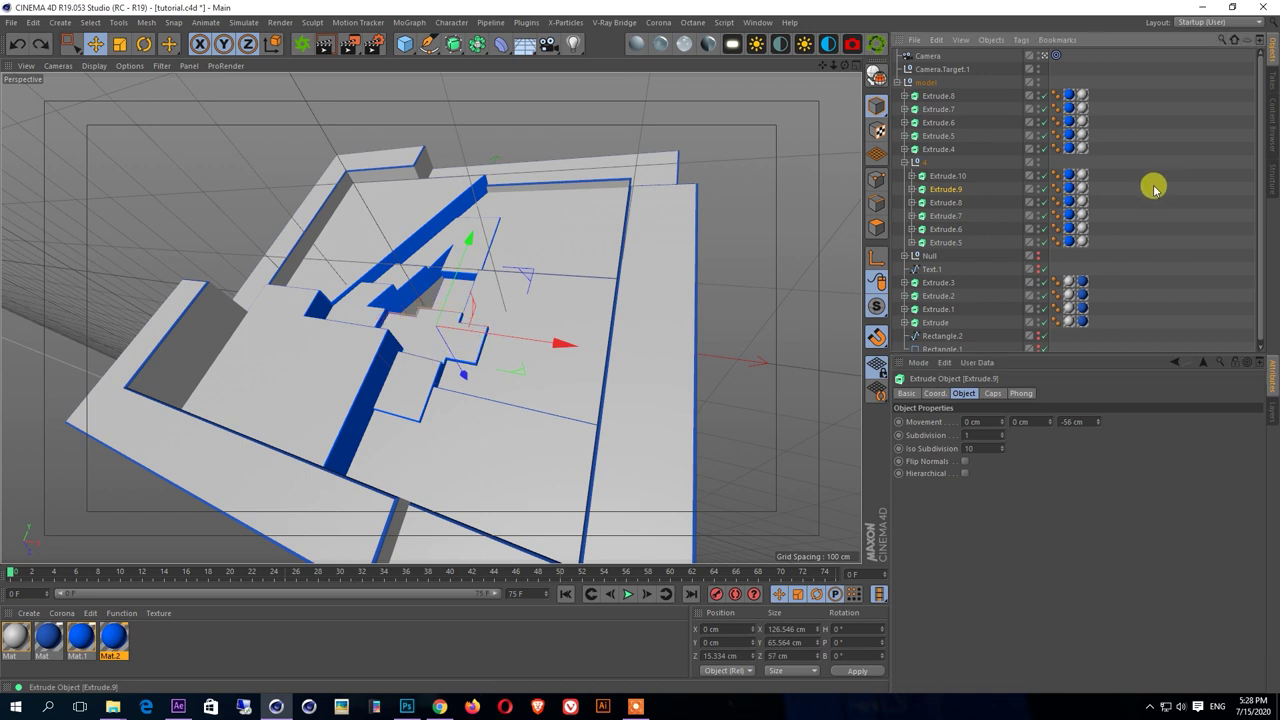
pyautogui.click(1083, 176)
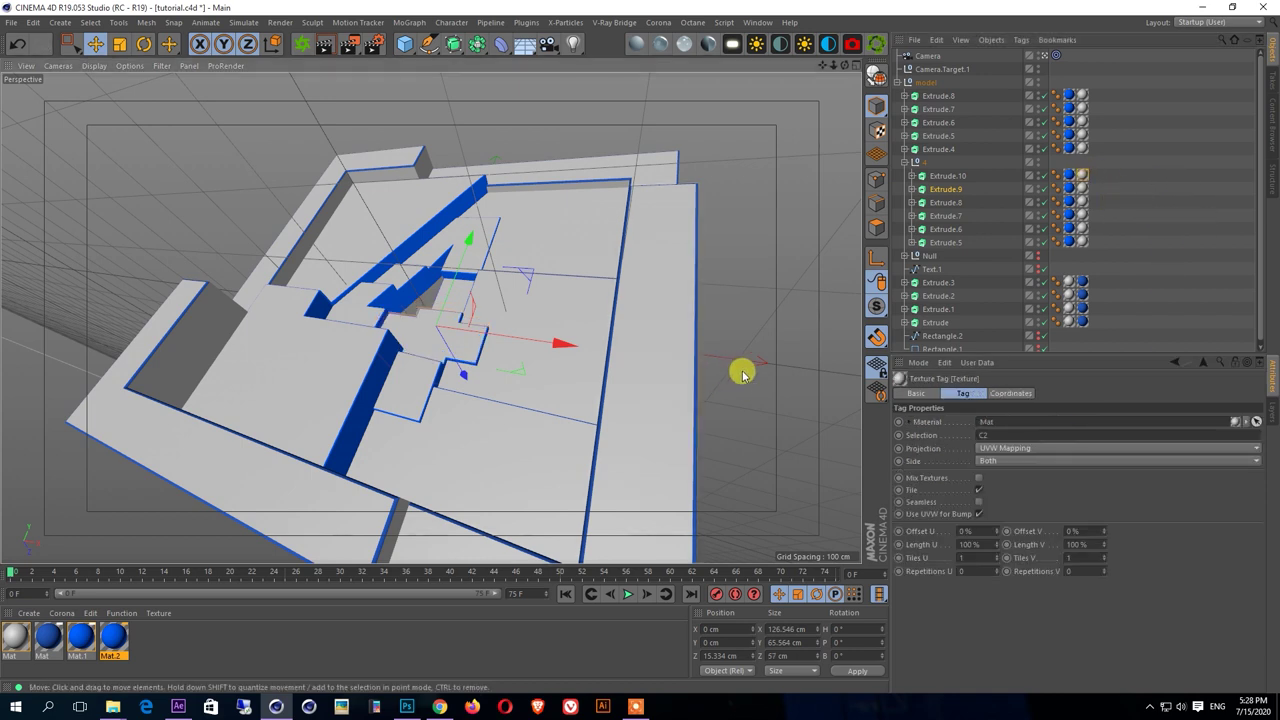
pyautogui.click(635, 706)
# - Shift Extrude.5 along Z, snapping it to the 4's edge, and thicken its extrusion
pyautogui.click(838, 688)
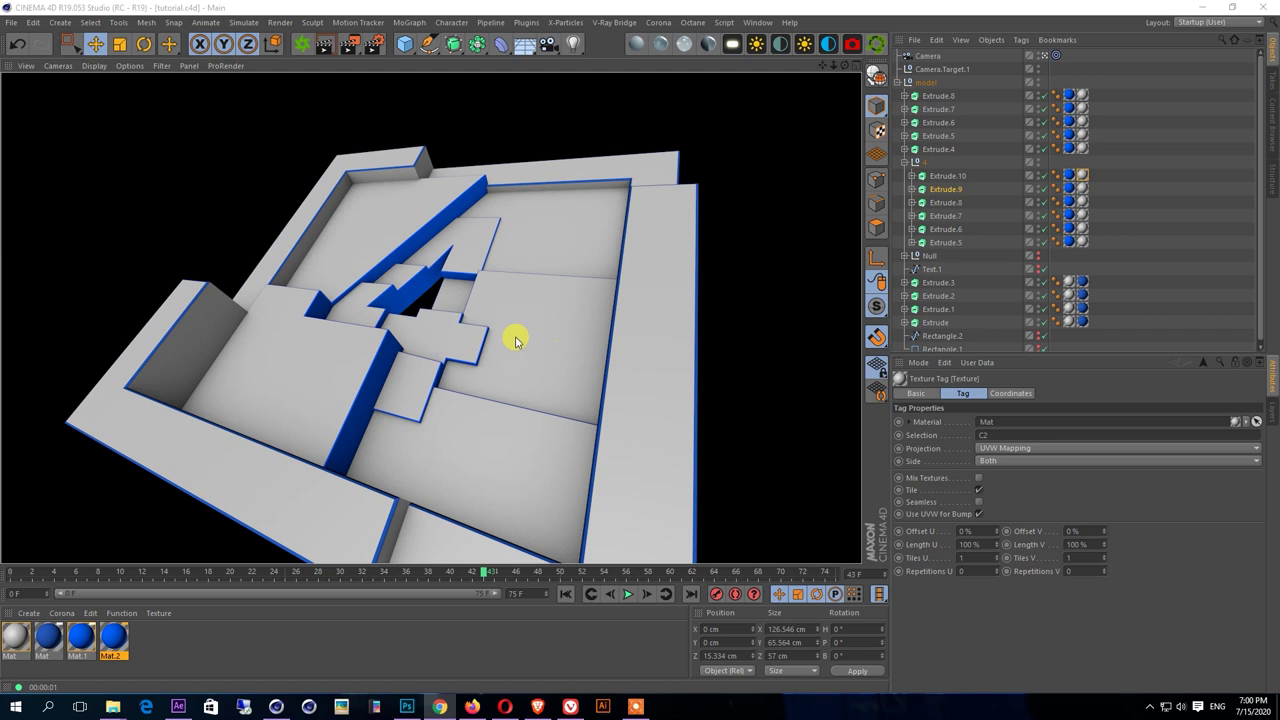
pyautogui.click(458, 268)
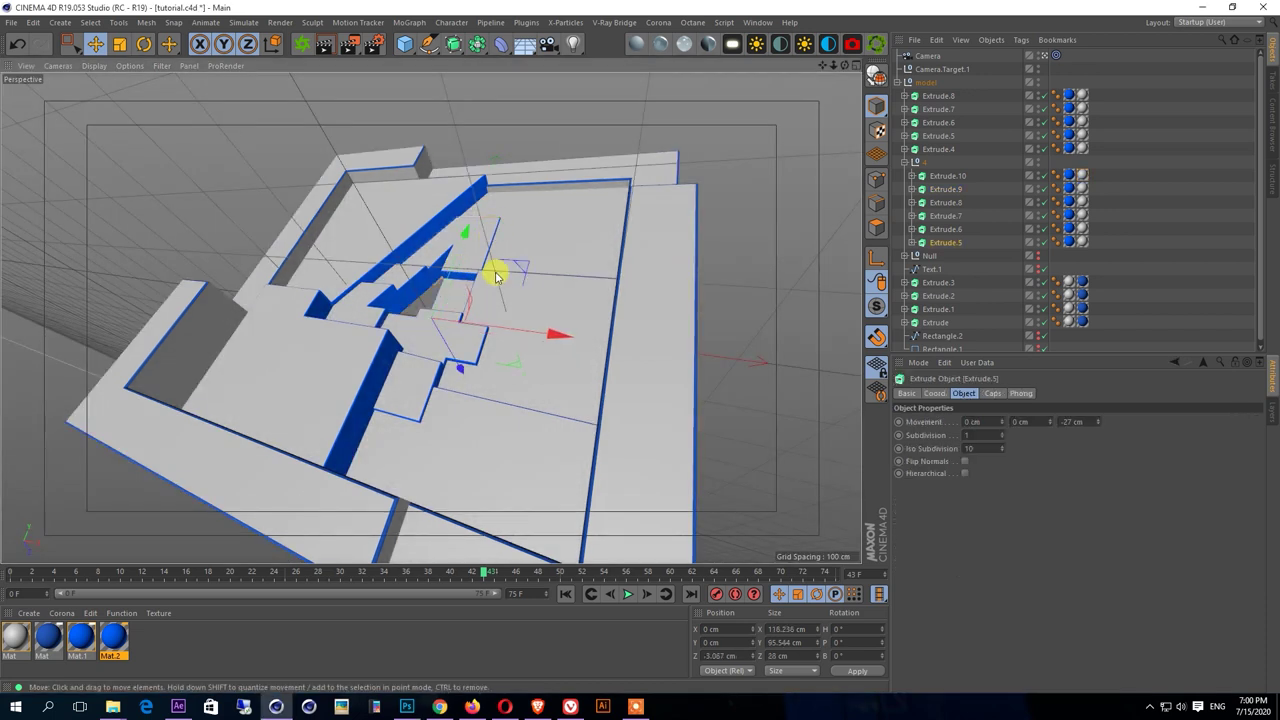
pyautogui.moveTo(450, 350); pyautogui.dragTo(437, 340)
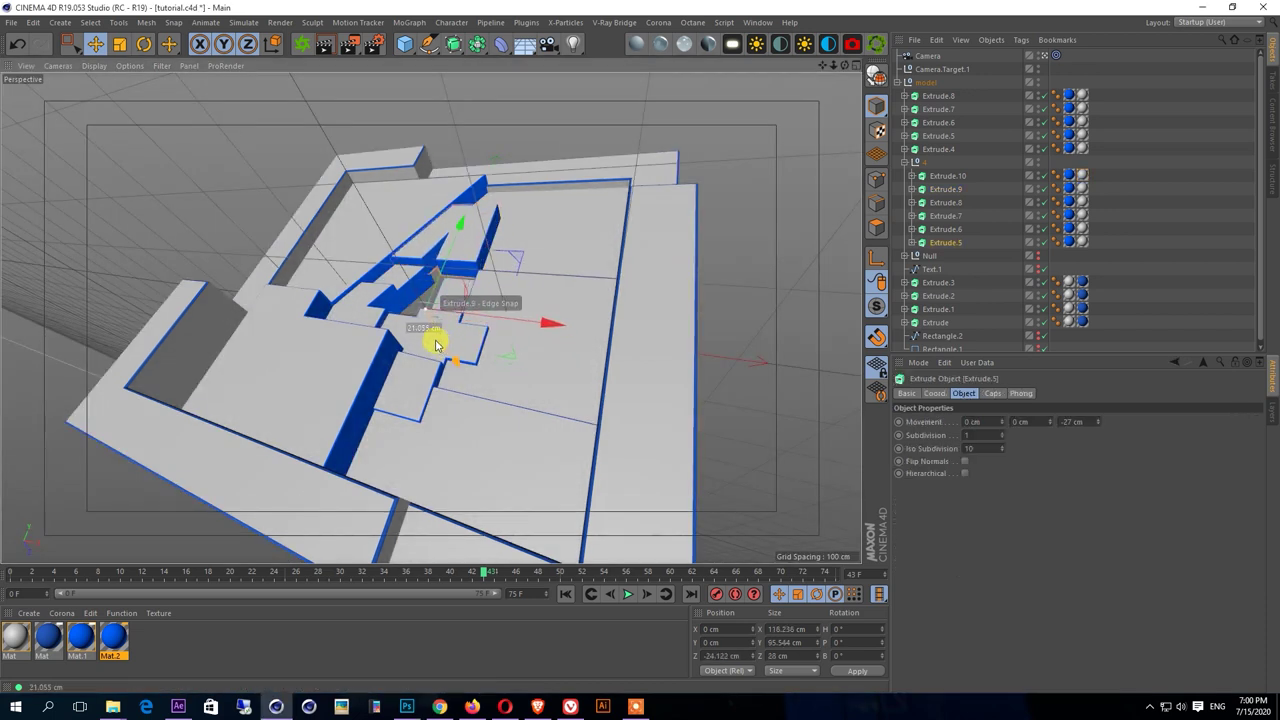
pyautogui.moveTo(1095, 418); pyautogui.dragTo(1093, 423)
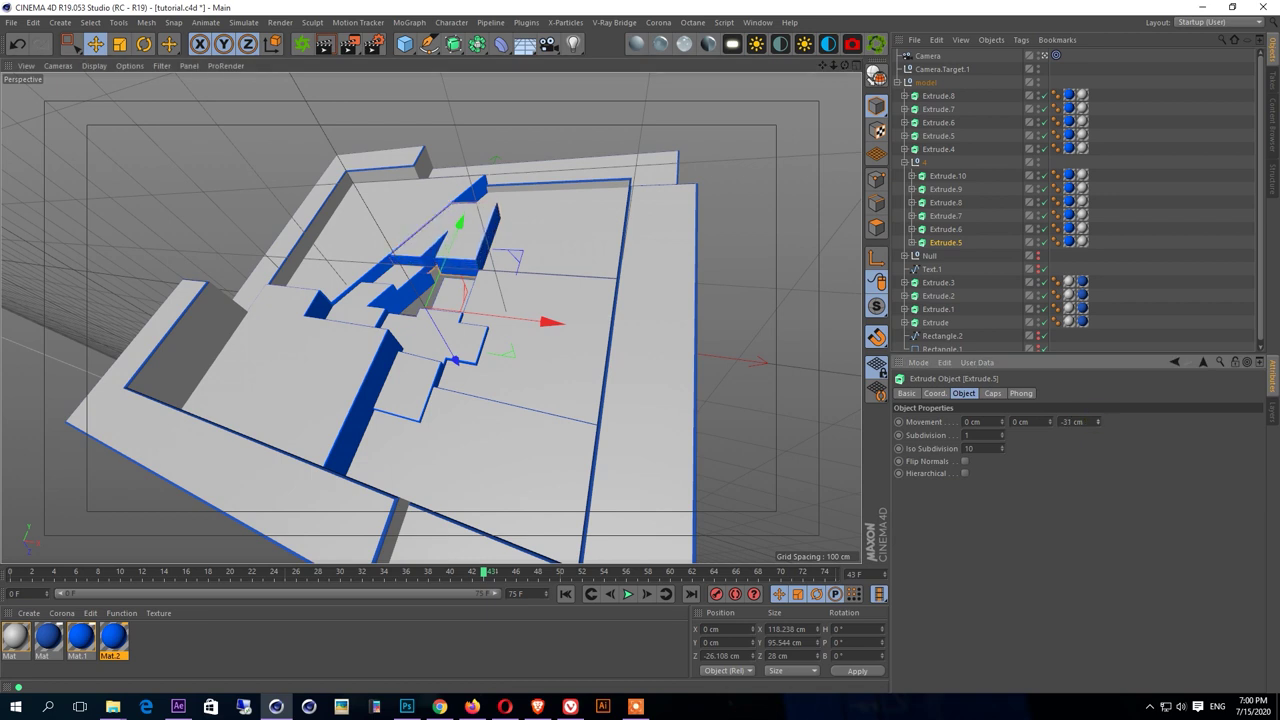
pyautogui.moveTo(443, 337); pyautogui.dragTo(447, 348)
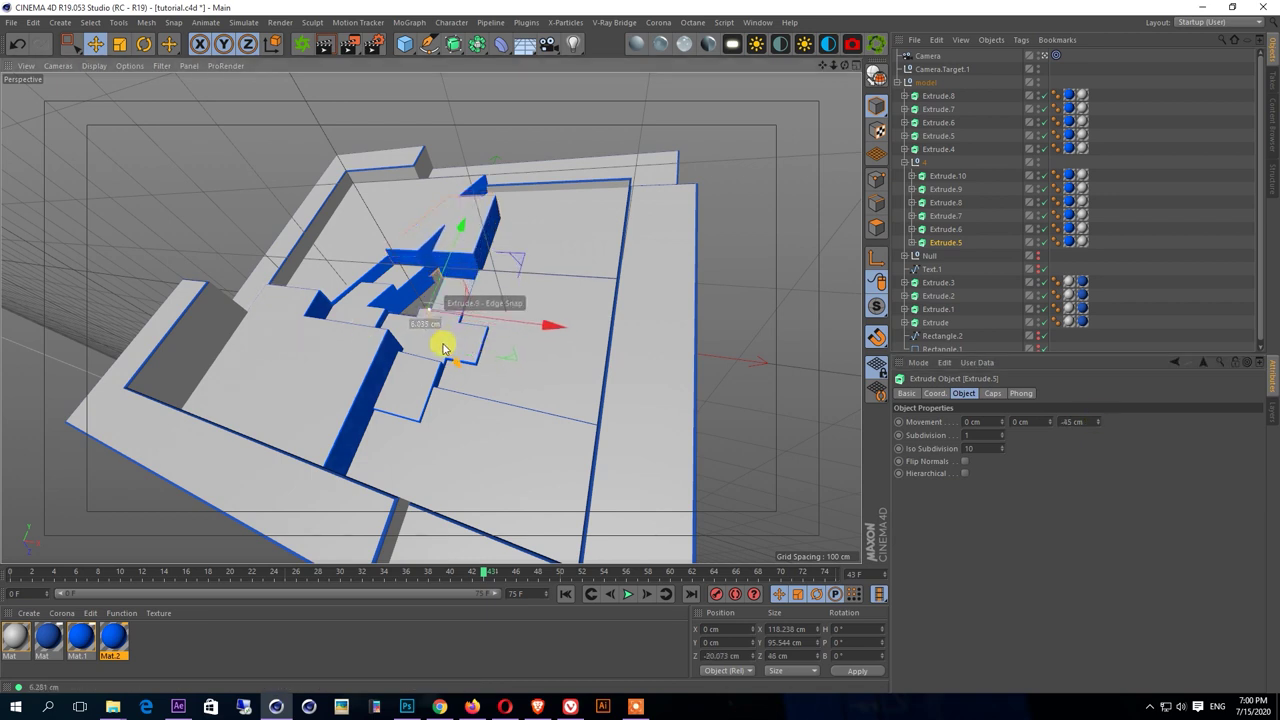
pyautogui.moveTo(445, 347); pyautogui.dragTo(451, 354)
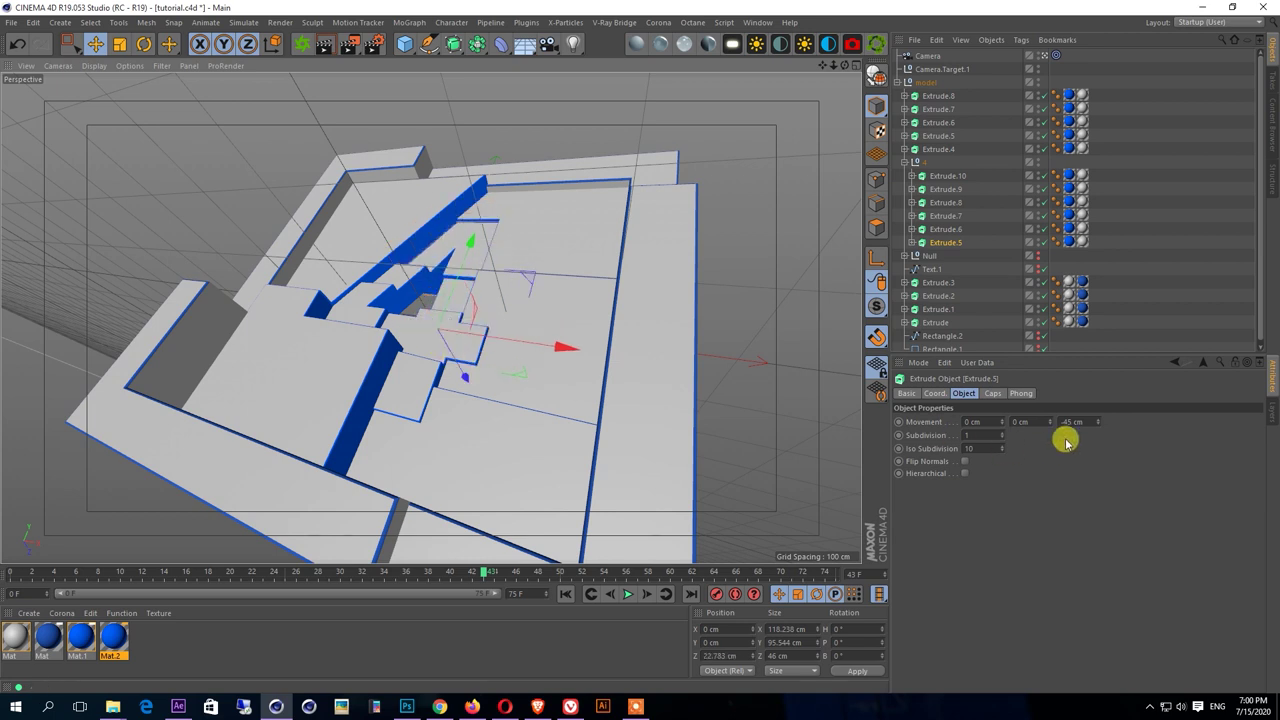
pyautogui.moveTo(1098, 422); pyautogui.dragTo(1098, 426)
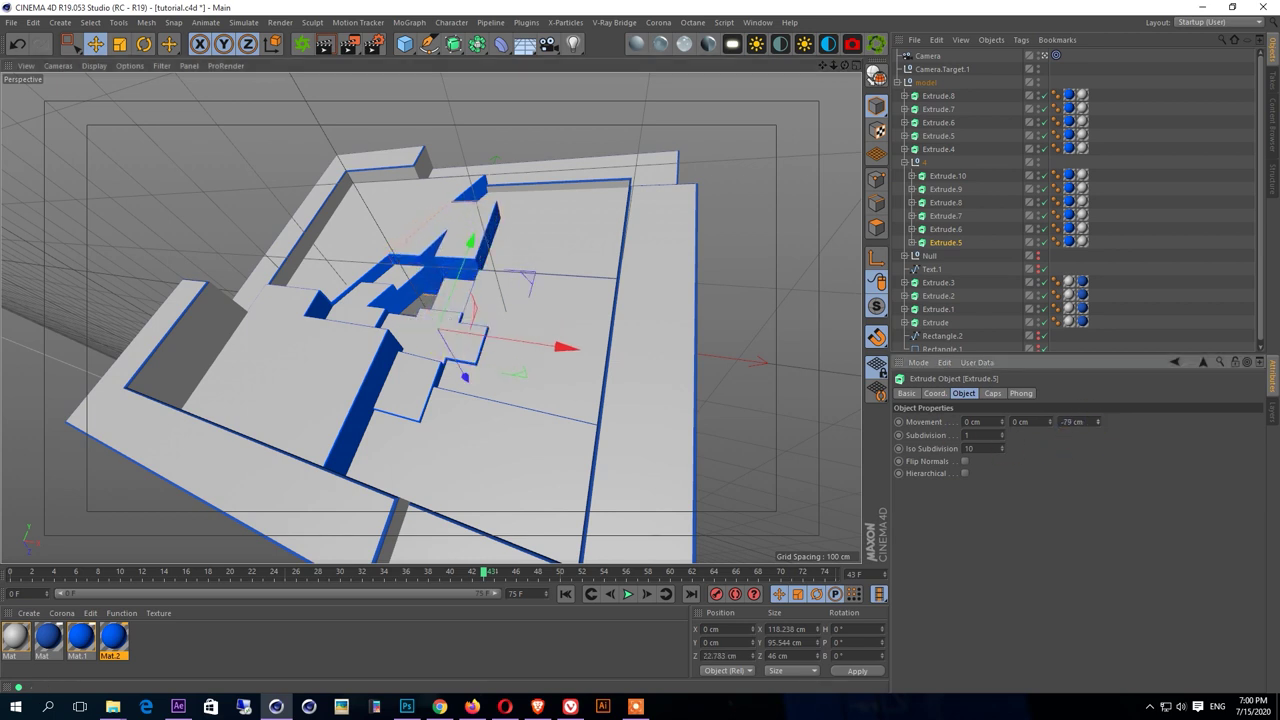
# - Deepen Extrude.6 and adjust Extrude.8's extrusion depth and Z position
pyautogui.click(400, 291)
pyautogui.moveTo(1098, 422); pyautogui.dragTo(1098, 424)
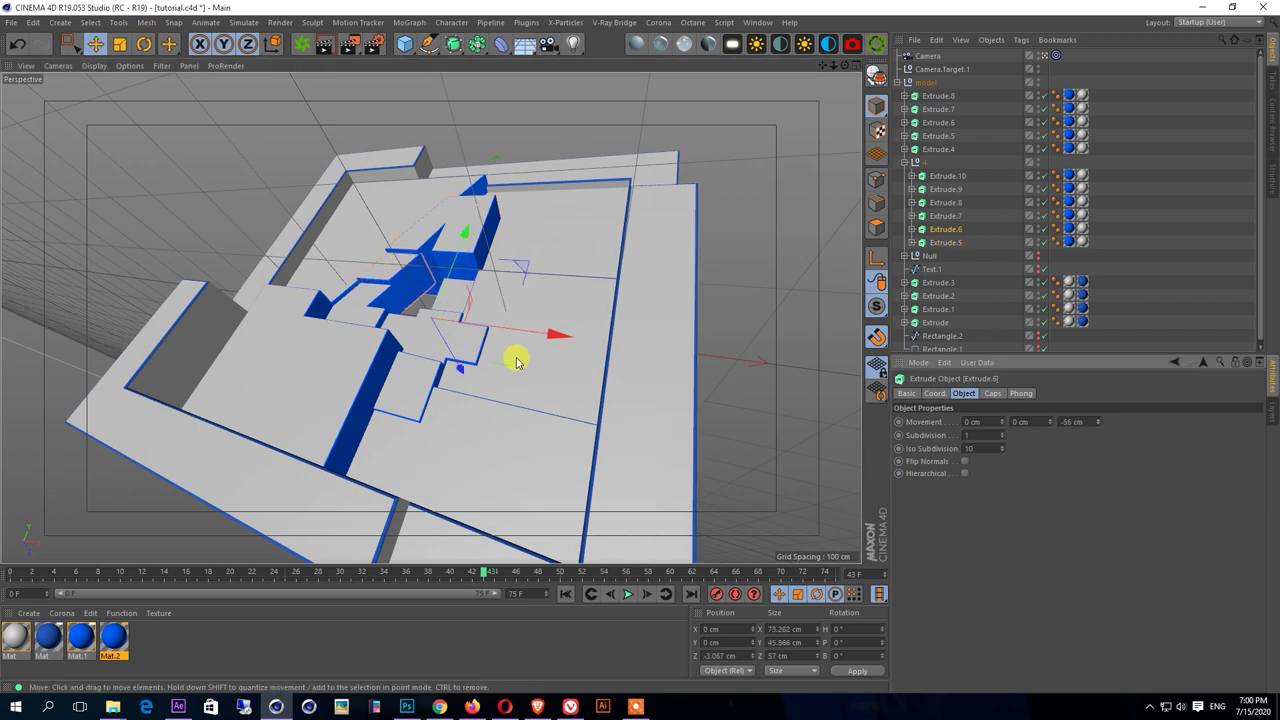
pyautogui.click(450, 302)
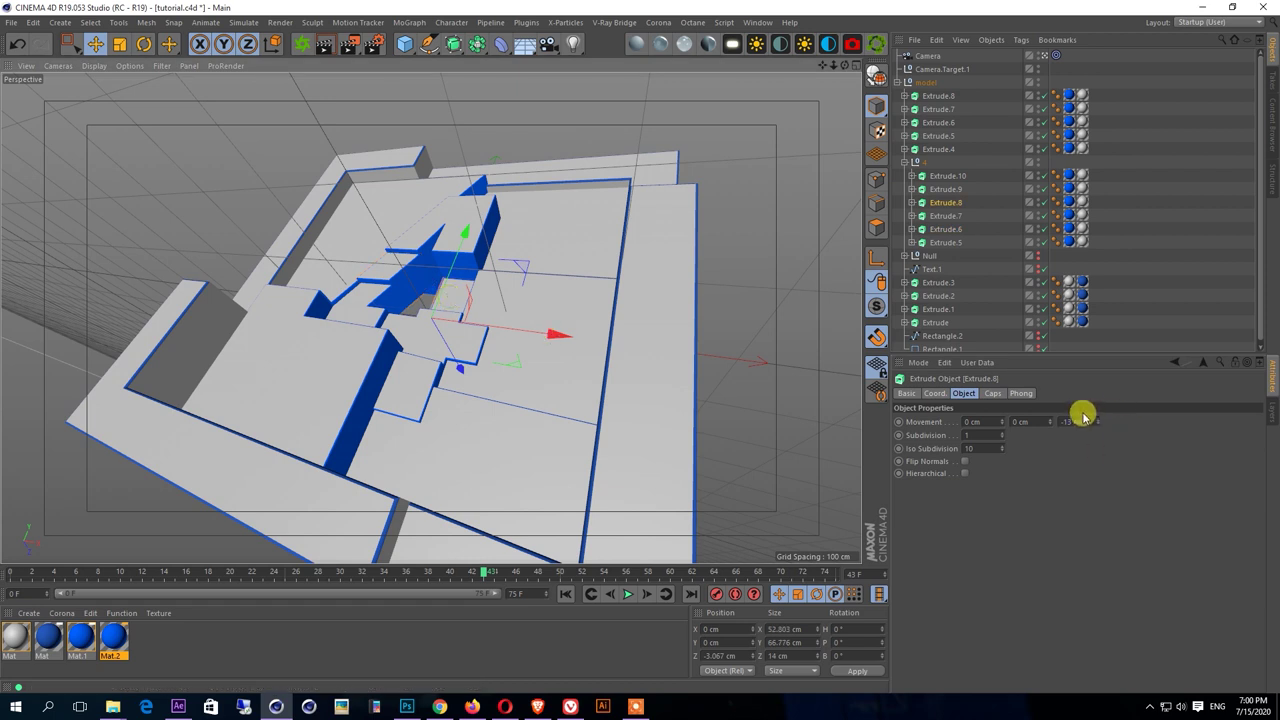
pyautogui.moveTo(1099, 424); pyautogui.dragTo(1098, 421)
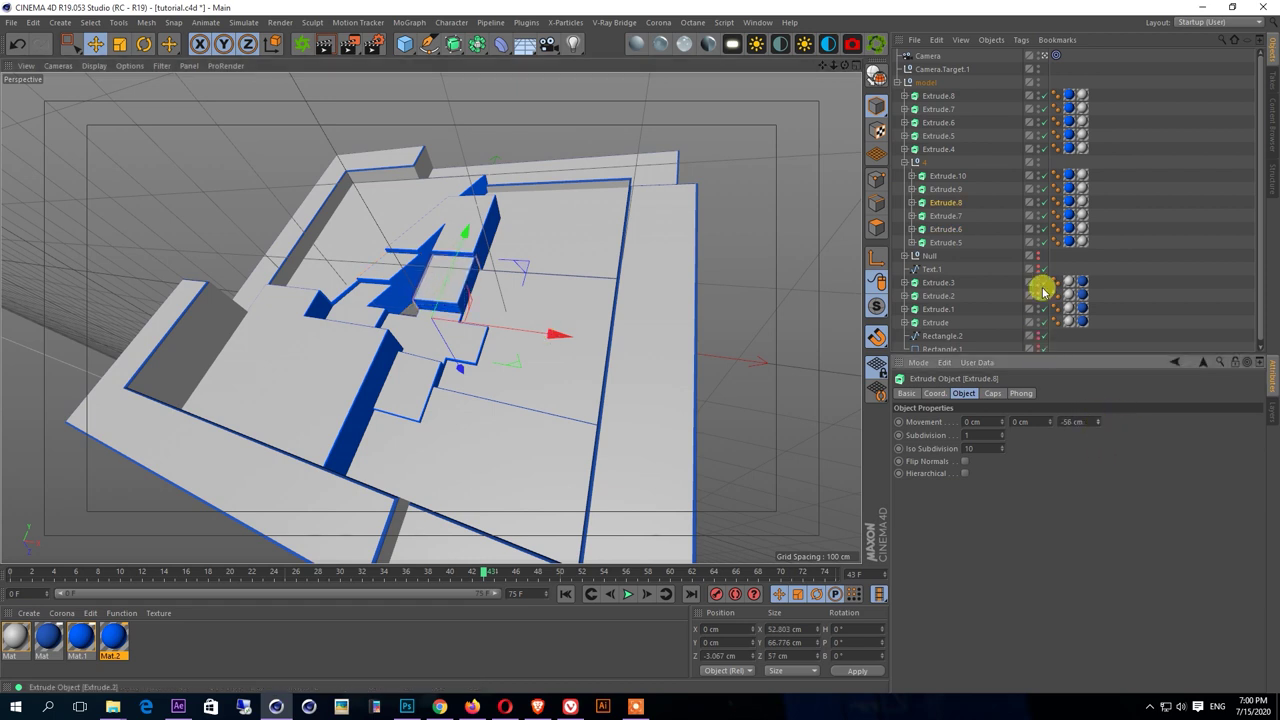
pyautogui.moveTo(457, 371); pyautogui.dragTo(452, 358)
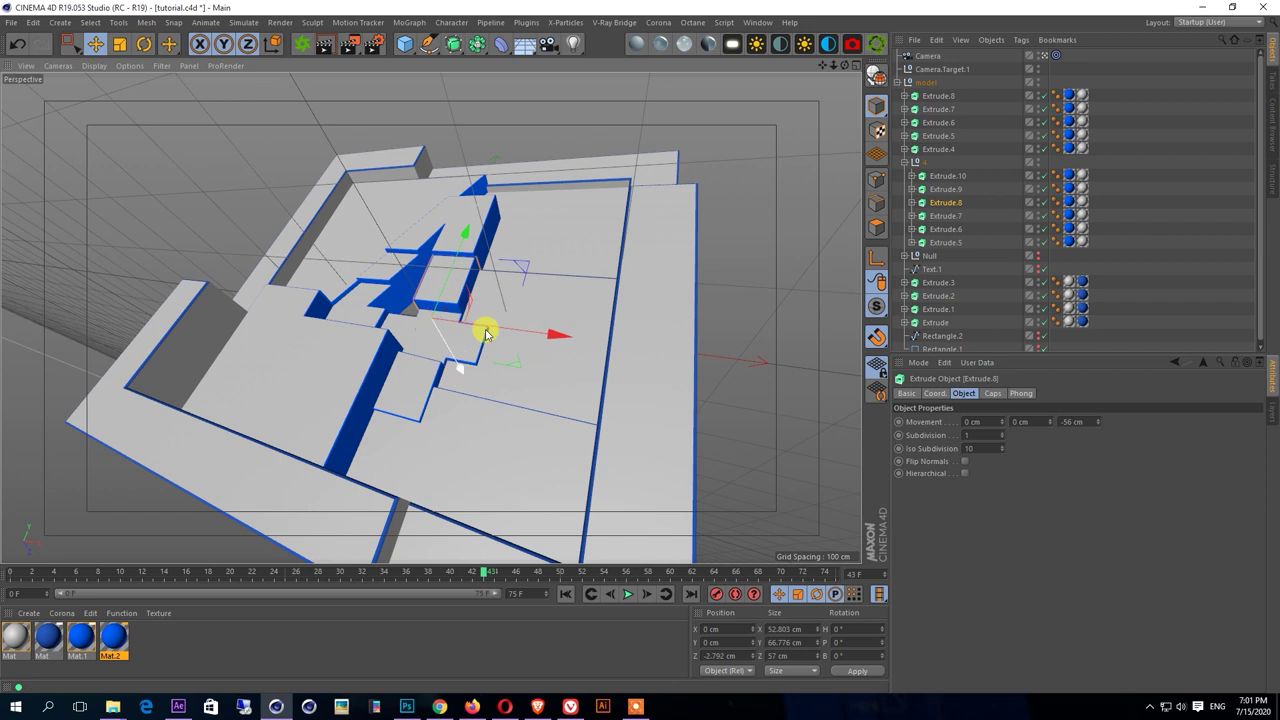
pyautogui.click(612, 131)
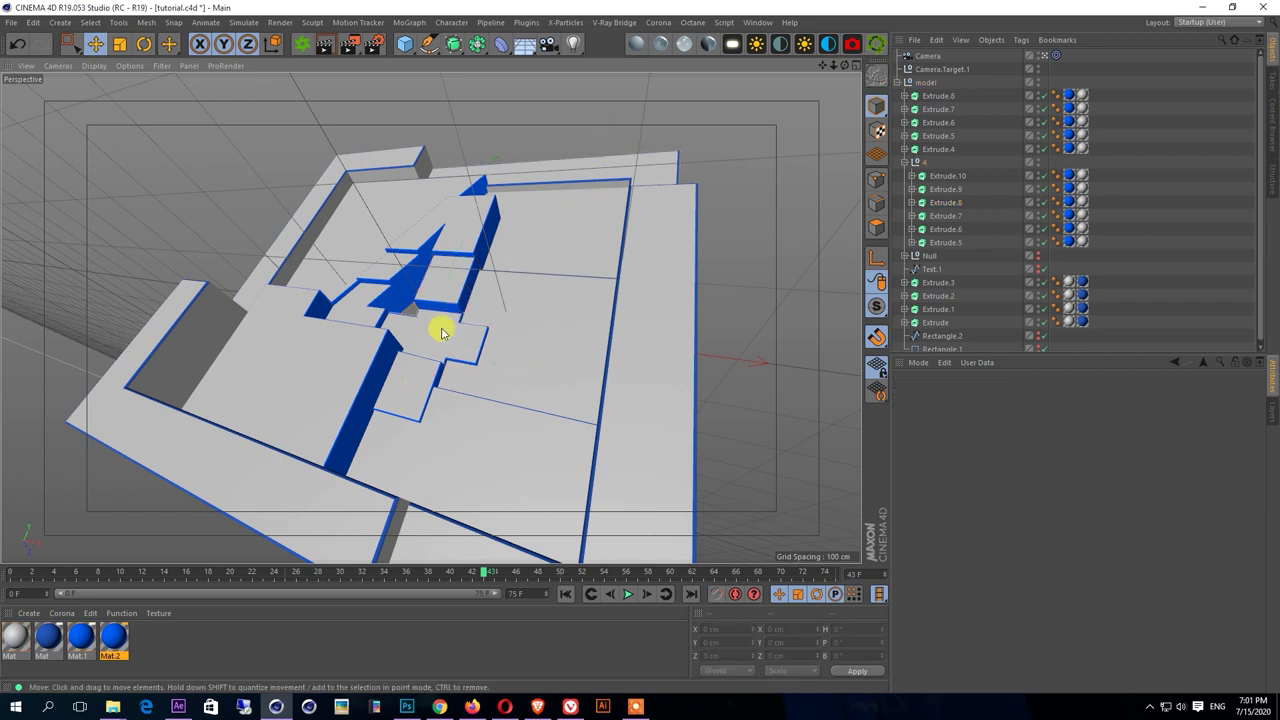
# - Deepen Extrude.9 from -56 to -95 cm, preview the render, and collapse the model hierarchy
pyautogui.click(440, 327)
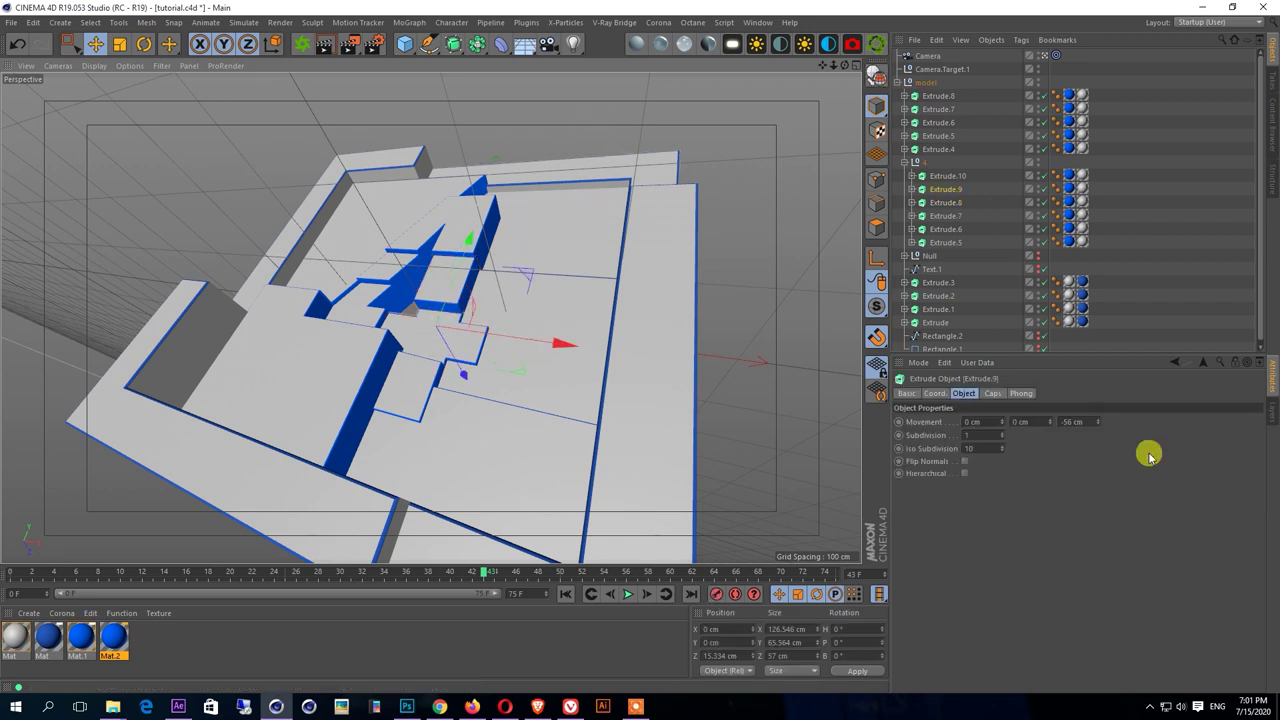
pyautogui.moveTo(1098, 421)
pyautogui.mouseDown()
pyautogui.moveTo(1060, 421)
pyautogui.moveTo(1110, 421)
pyautogui.mouseUp()
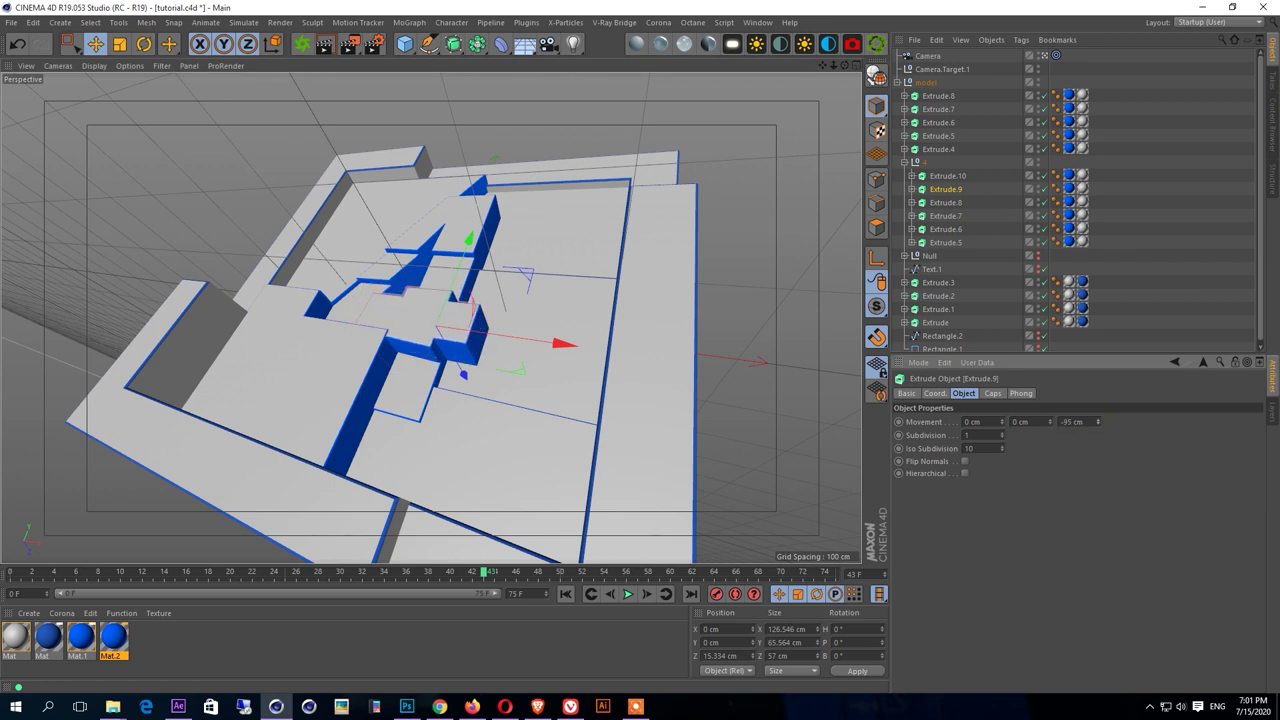
pyautogui.click(1114, 274)
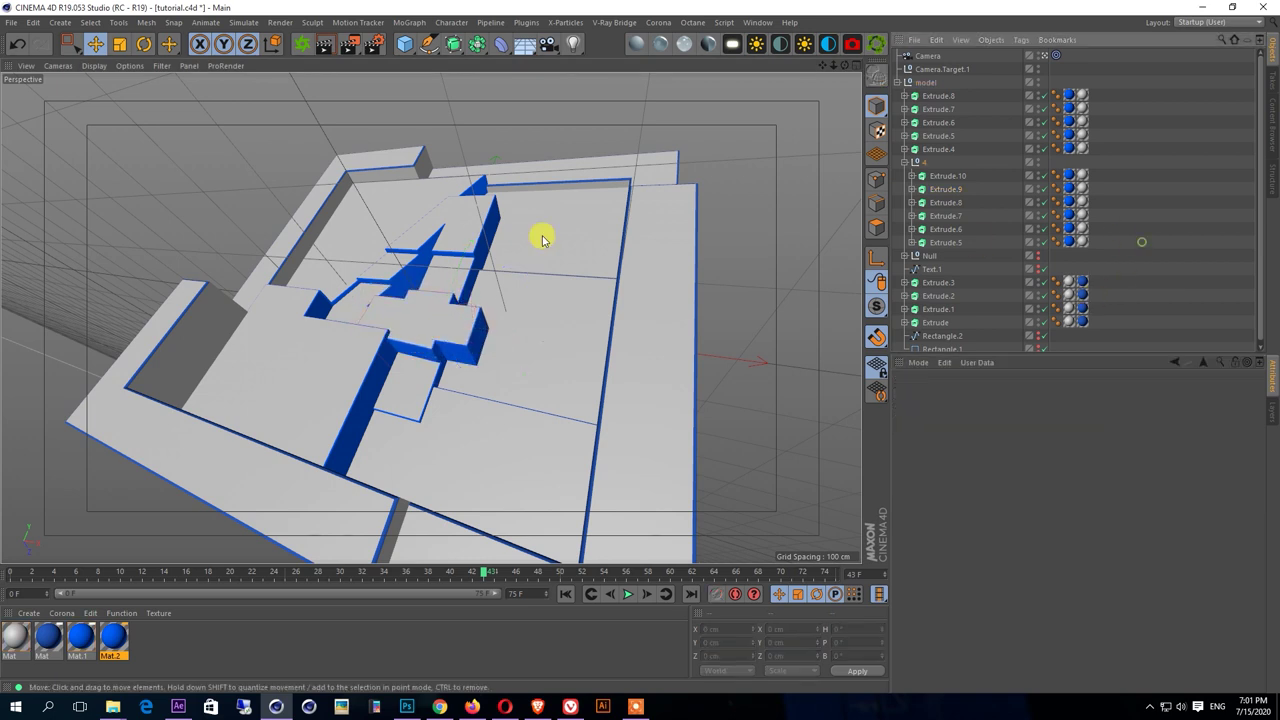
pyautogui.click(318, 45)
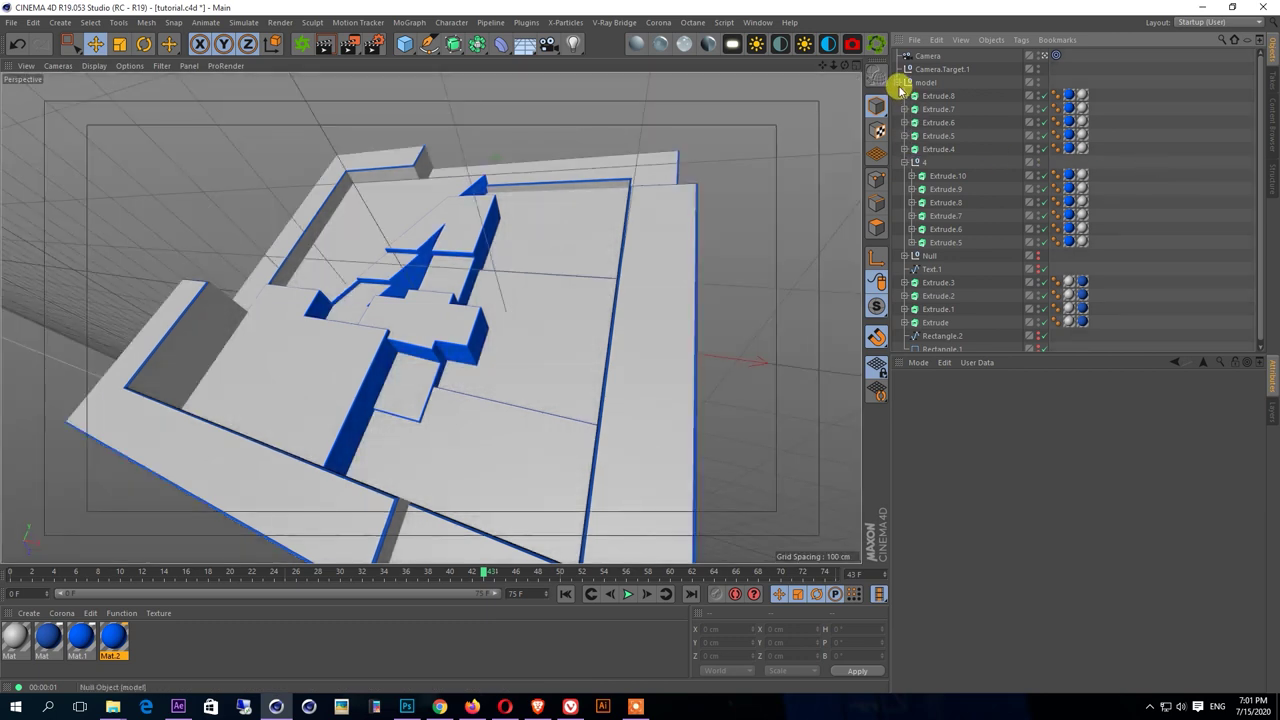
pyautogui.click(903, 82)
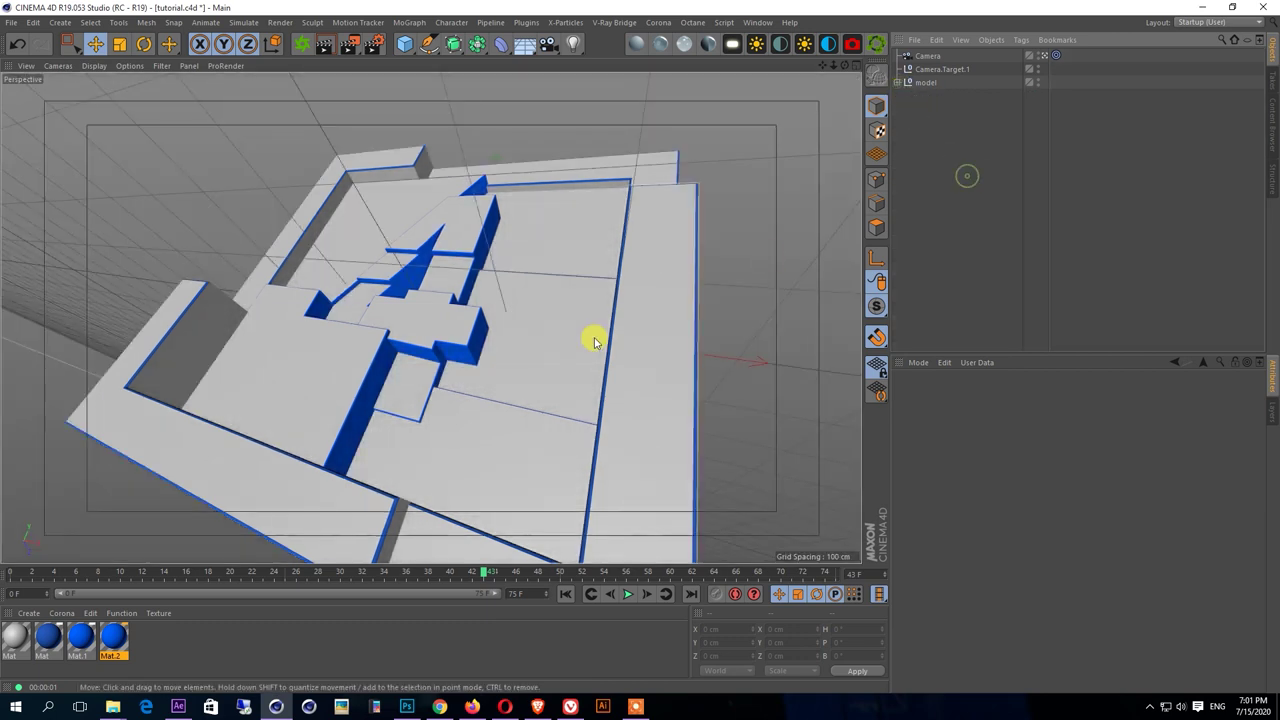
# - Set render anti-aliasing to Best and add a Sky object to the scene
pyautogui.moveTo(115, 574); pyautogui.dragTo(33, 572)
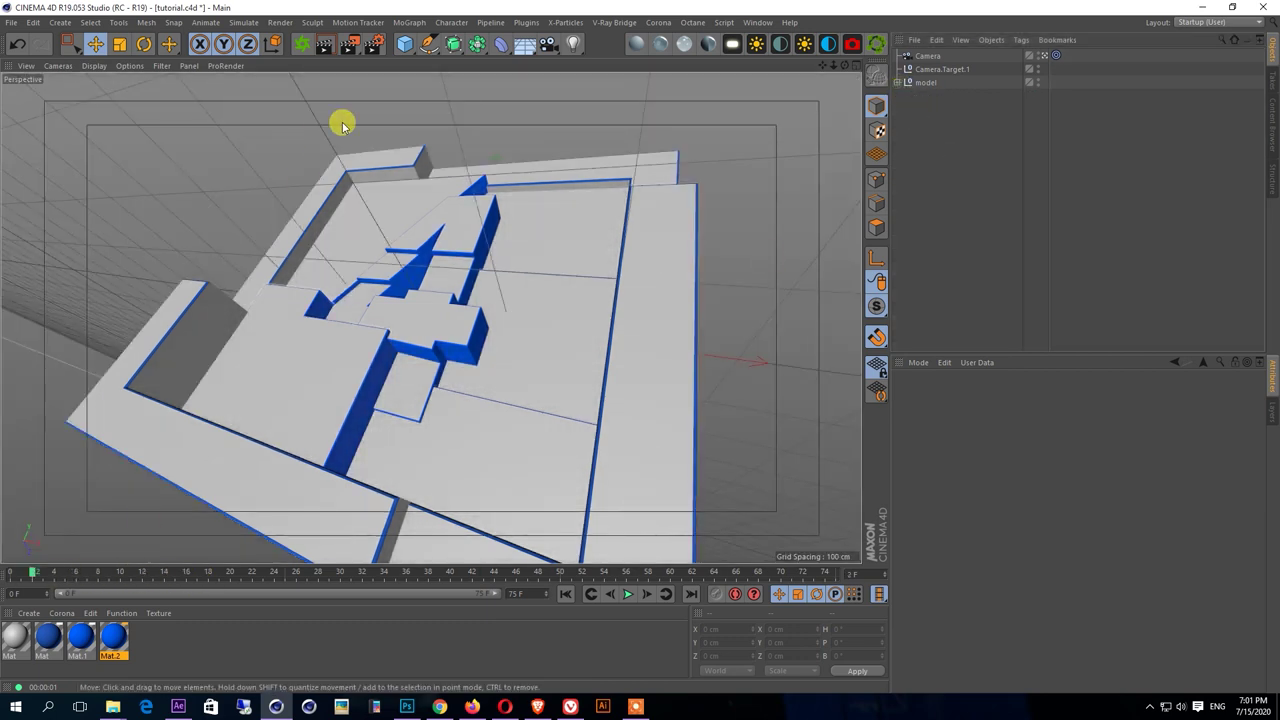
pyautogui.click(373, 44)
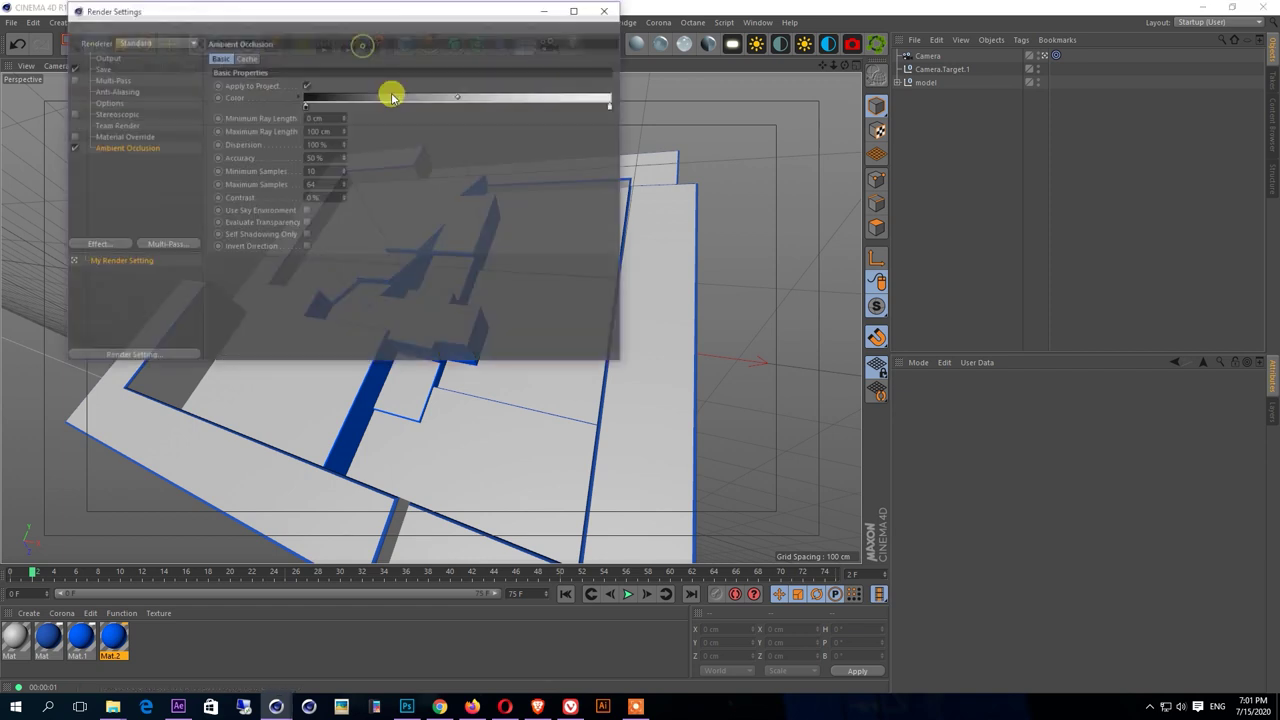
pyautogui.click(113, 91)
pyautogui.click(340, 58)
pyautogui.click(332, 90)
pyautogui.click(606, 10)
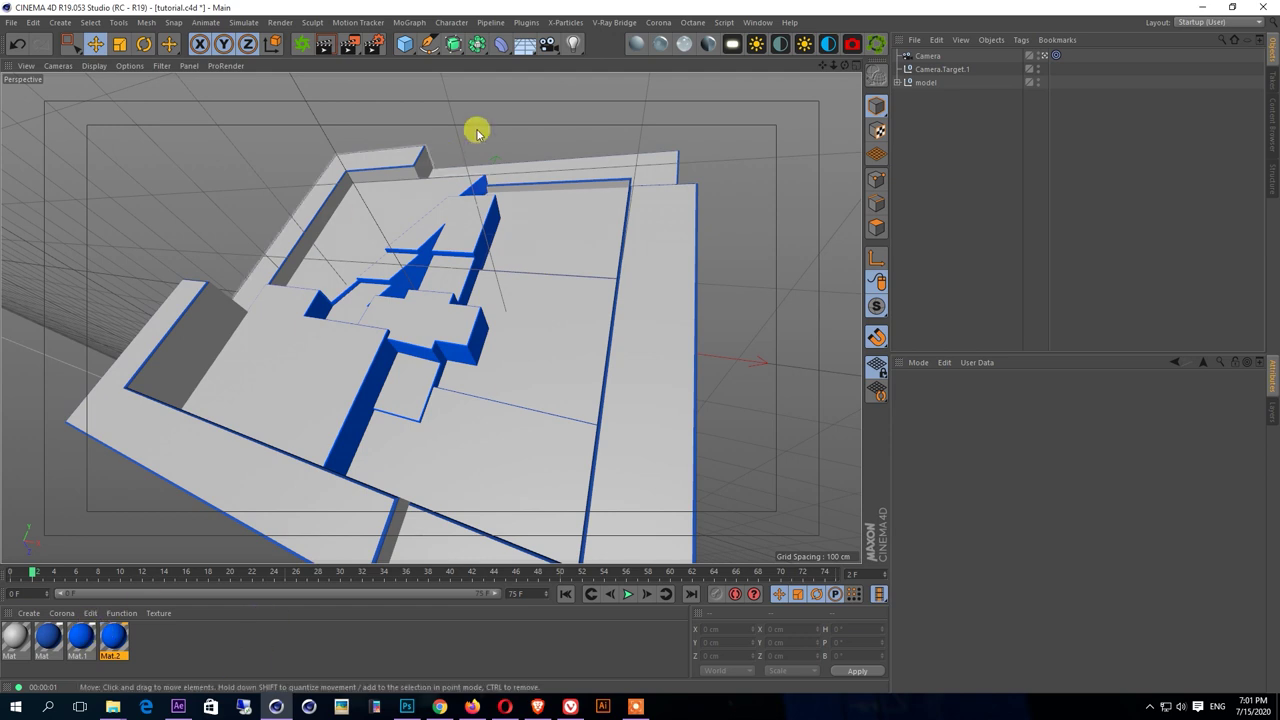
pyautogui.click(524, 44)
pyautogui.click(551, 87)
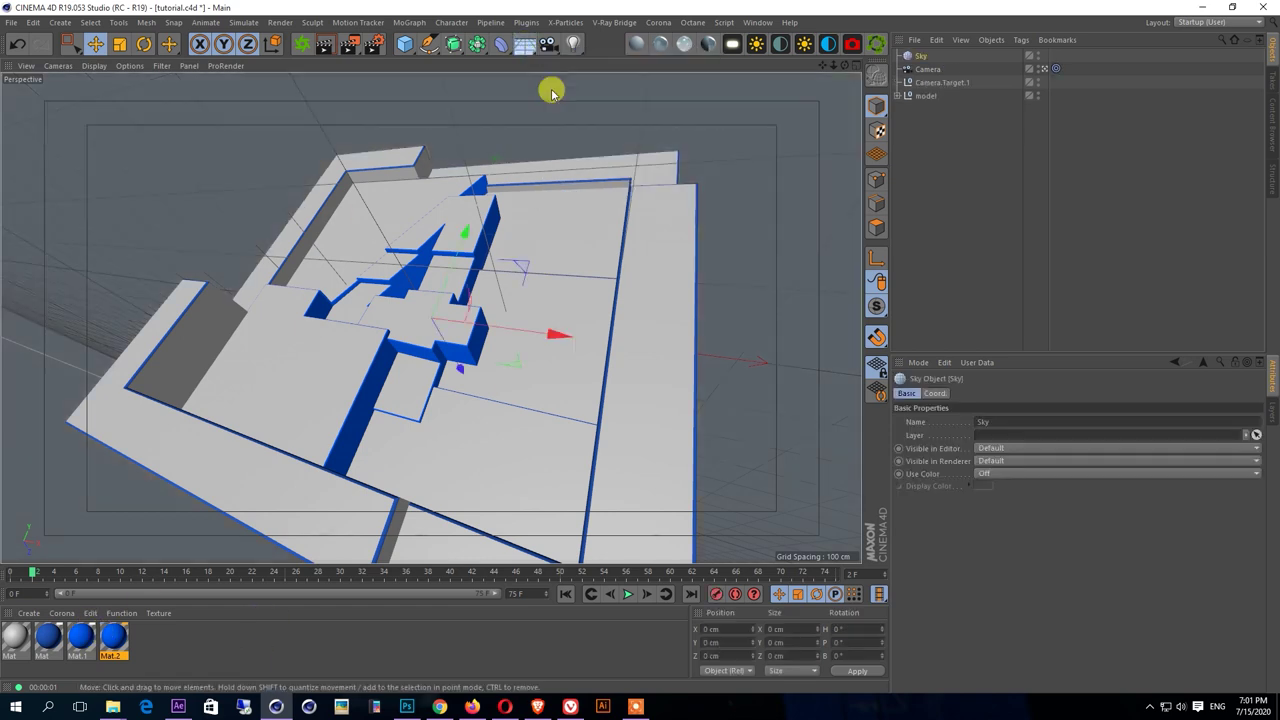
# - Create Mat.3 with only the Luminance channel, using environment.jpg as its texture
pyautogui.doubleClick(170, 645)
pyautogui.doubleClick(18, 637)
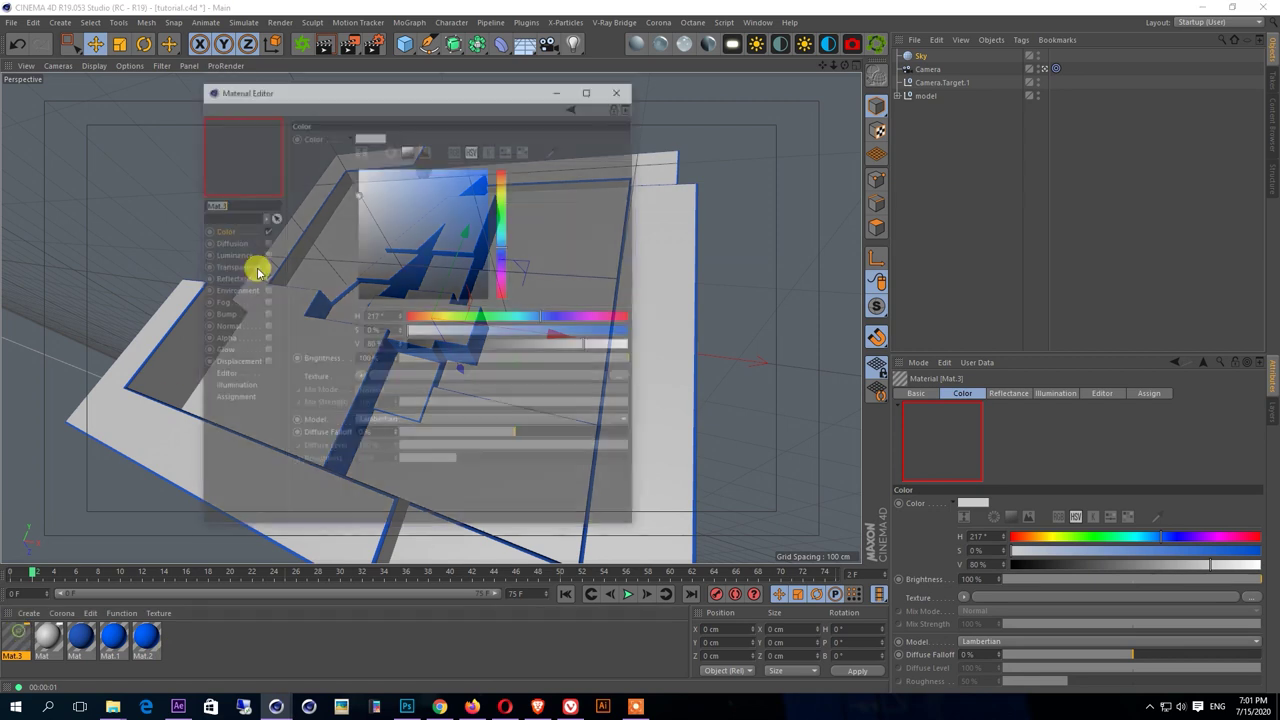
pyautogui.click(265, 230)
pyautogui.click(265, 278)
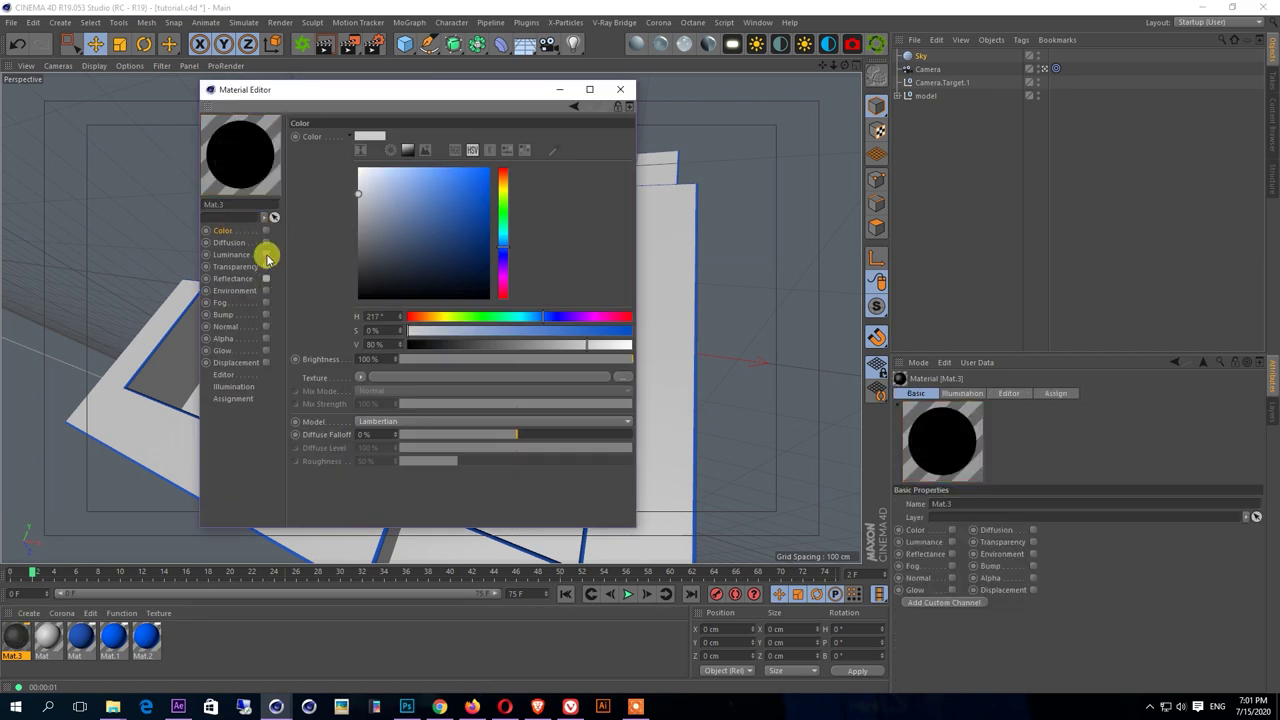
pyautogui.click(265, 254)
pyautogui.click(356, 230)
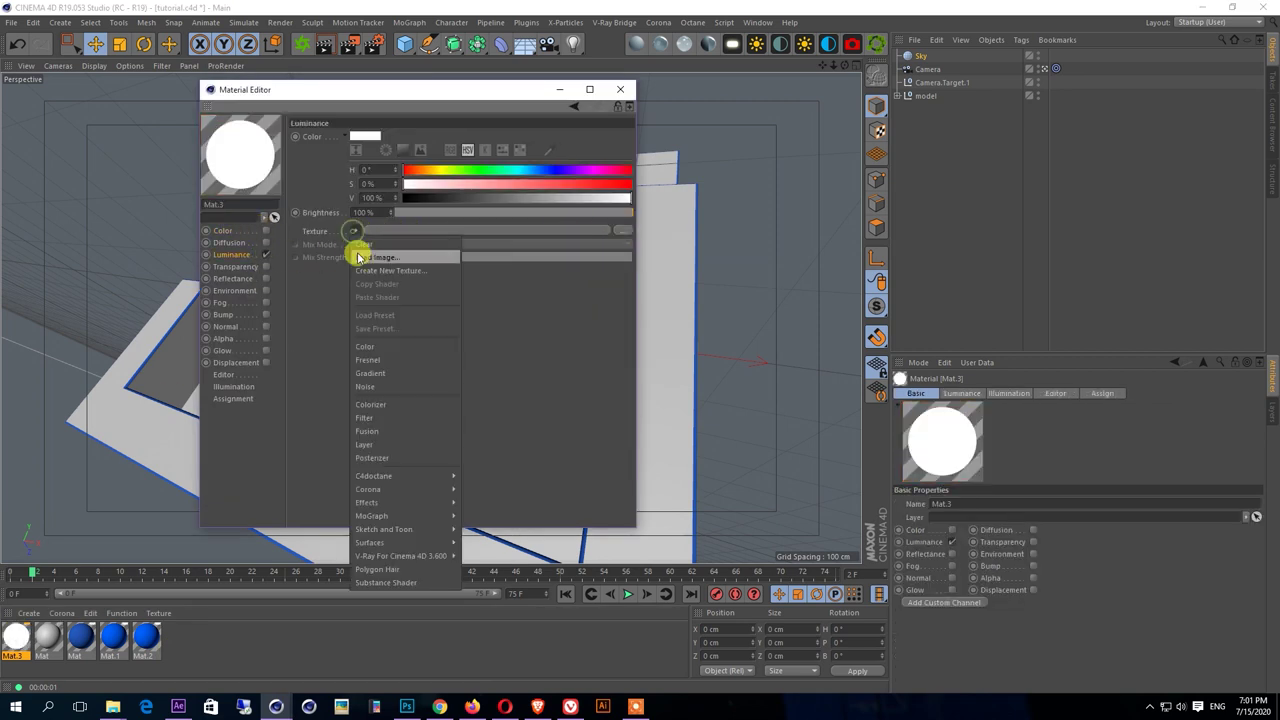
pyautogui.click(358, 258)
pyautogui.click(768, 310)
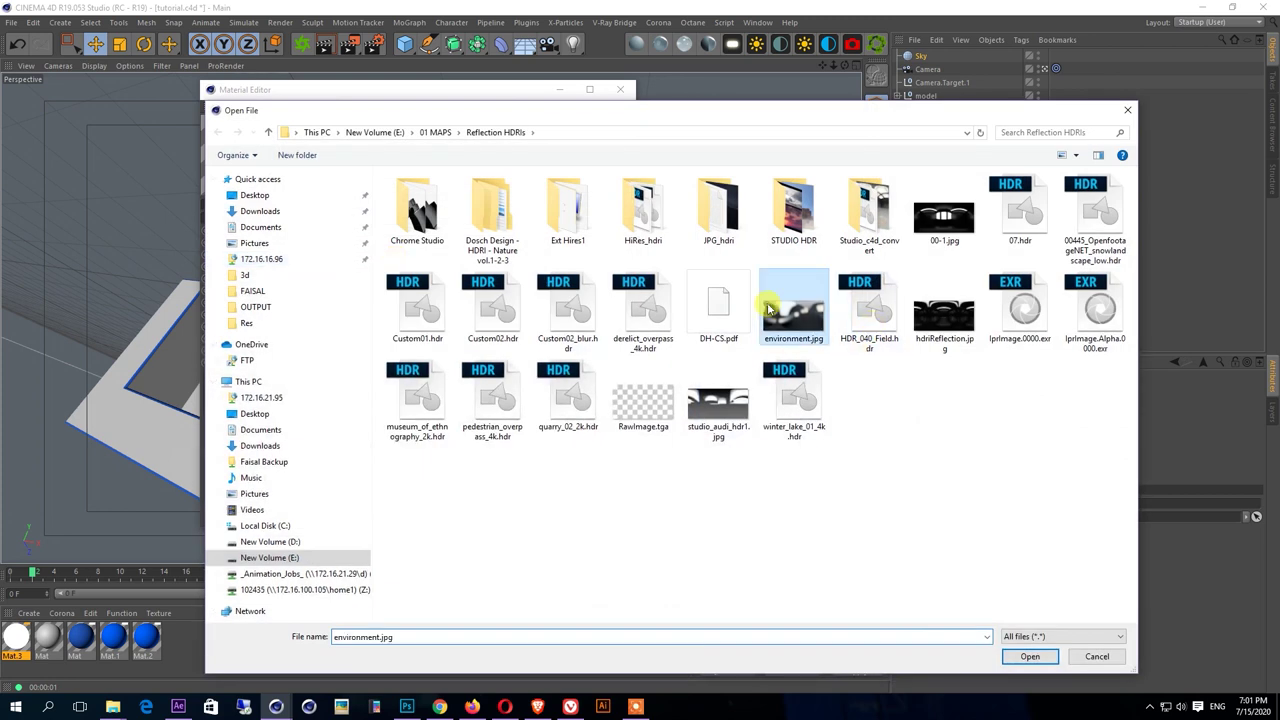
pyautogui.click(1028, 656)
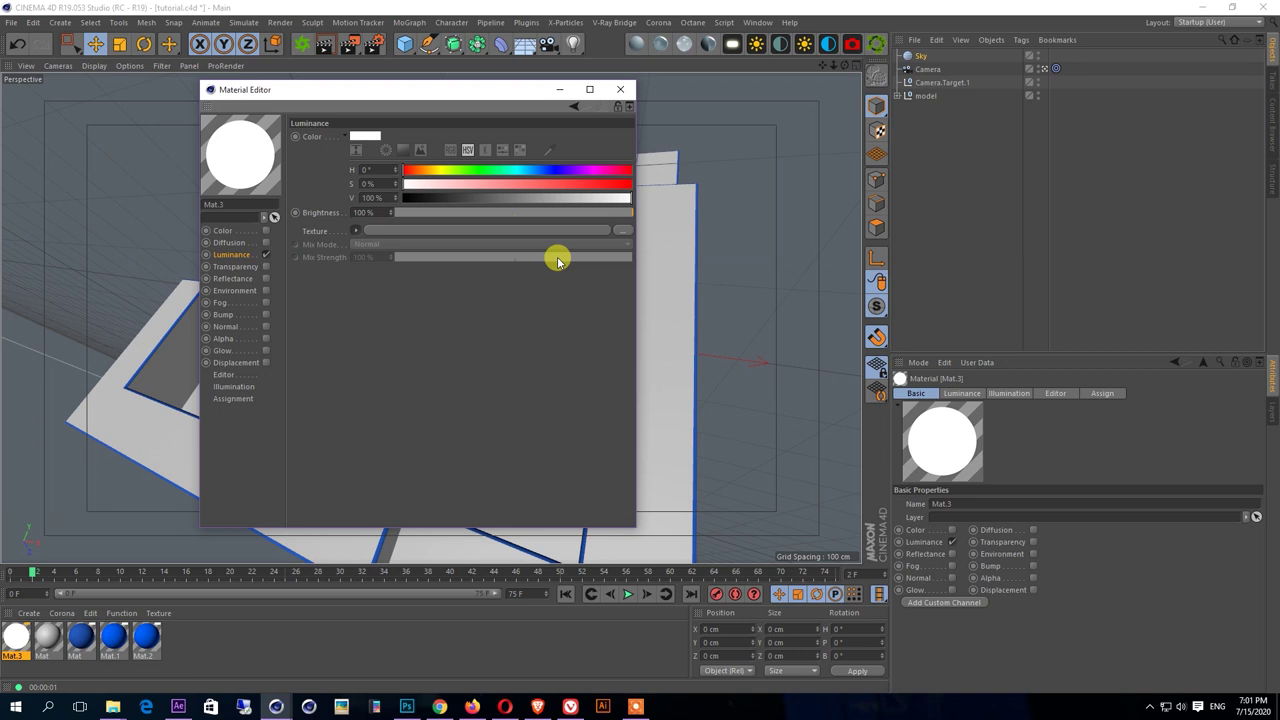
pyautogui.click(716, 403)
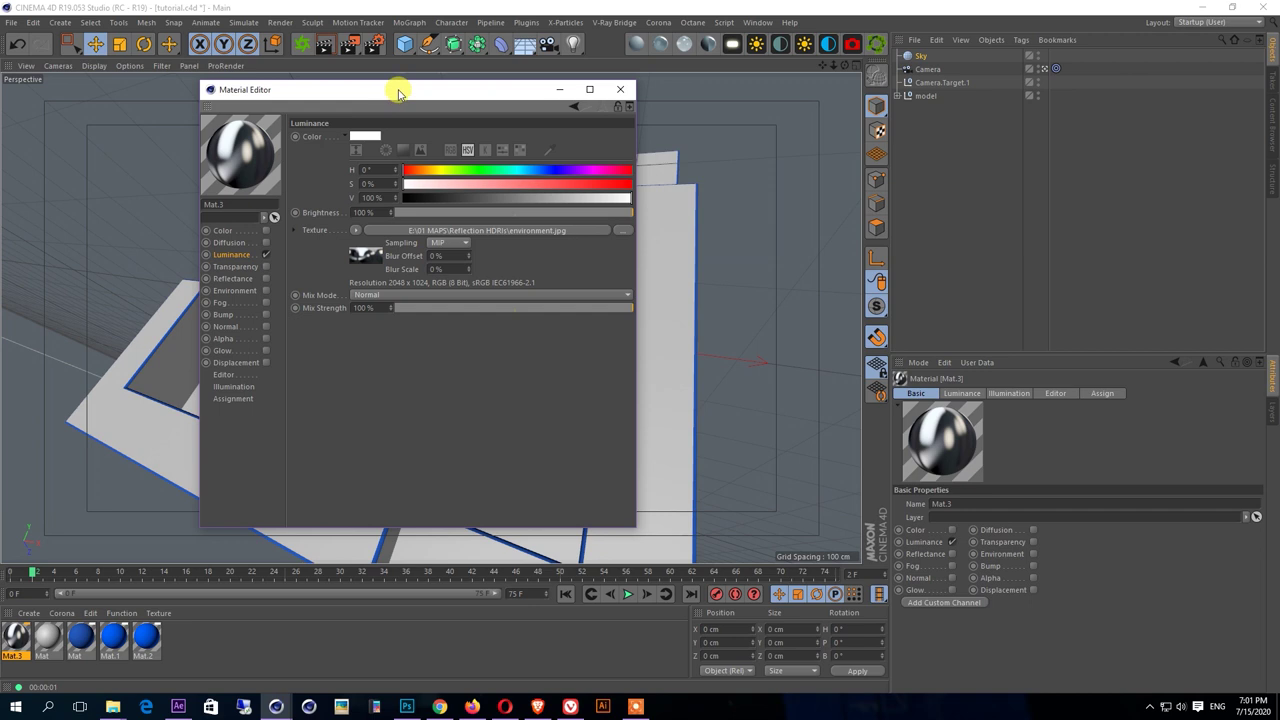
# - Apply Mat.3 to the Sky object
pyautogui.moveTo(398, 92); pyautogui.dragTo(754, 109)
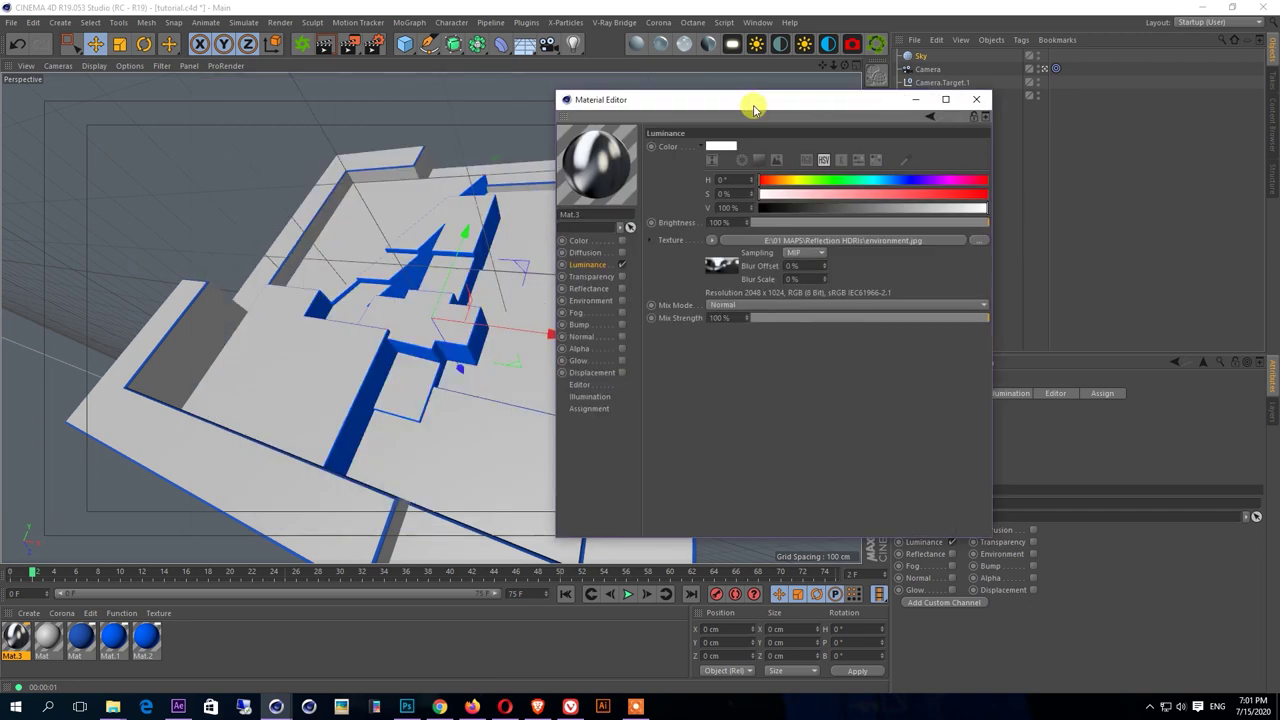
pyautogui.click(978, 101)
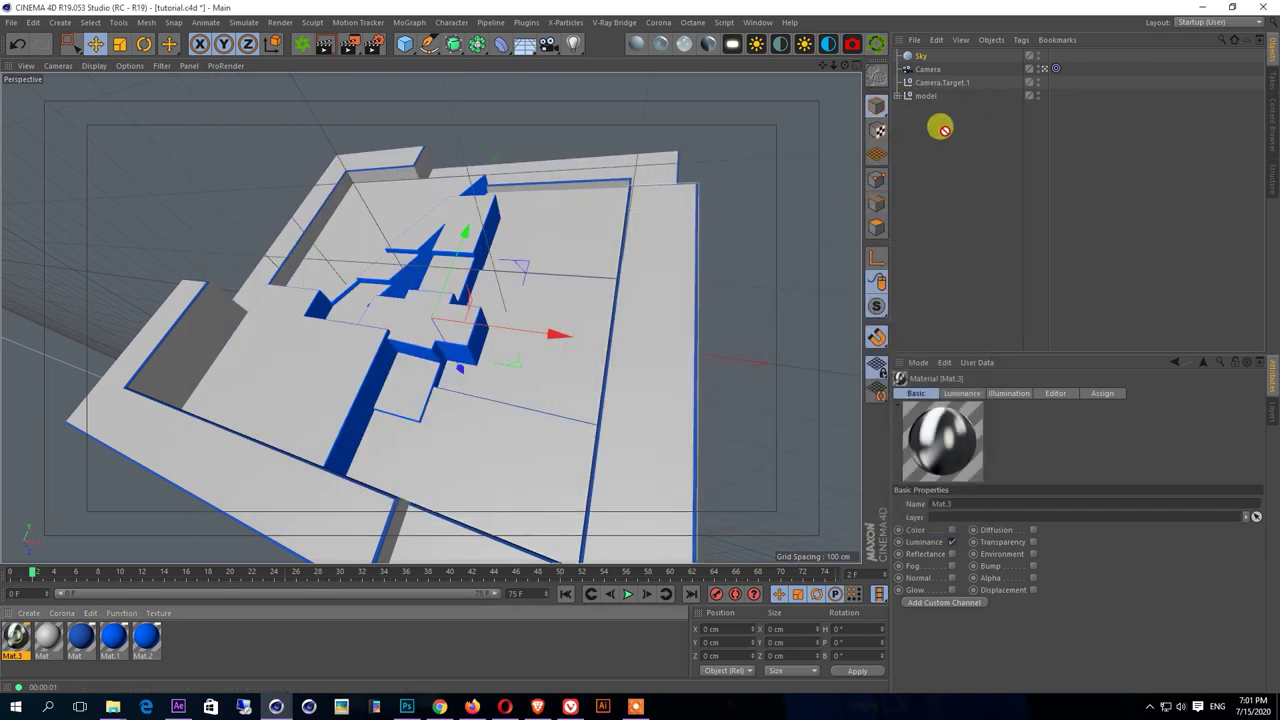
pyautogui.moveTo(918, 57); pyautogui.dragTo(916, 57)
# - Add the Global Illumination render effect with Light Mapping as the secondary method
pyautogui.click(374, 44)
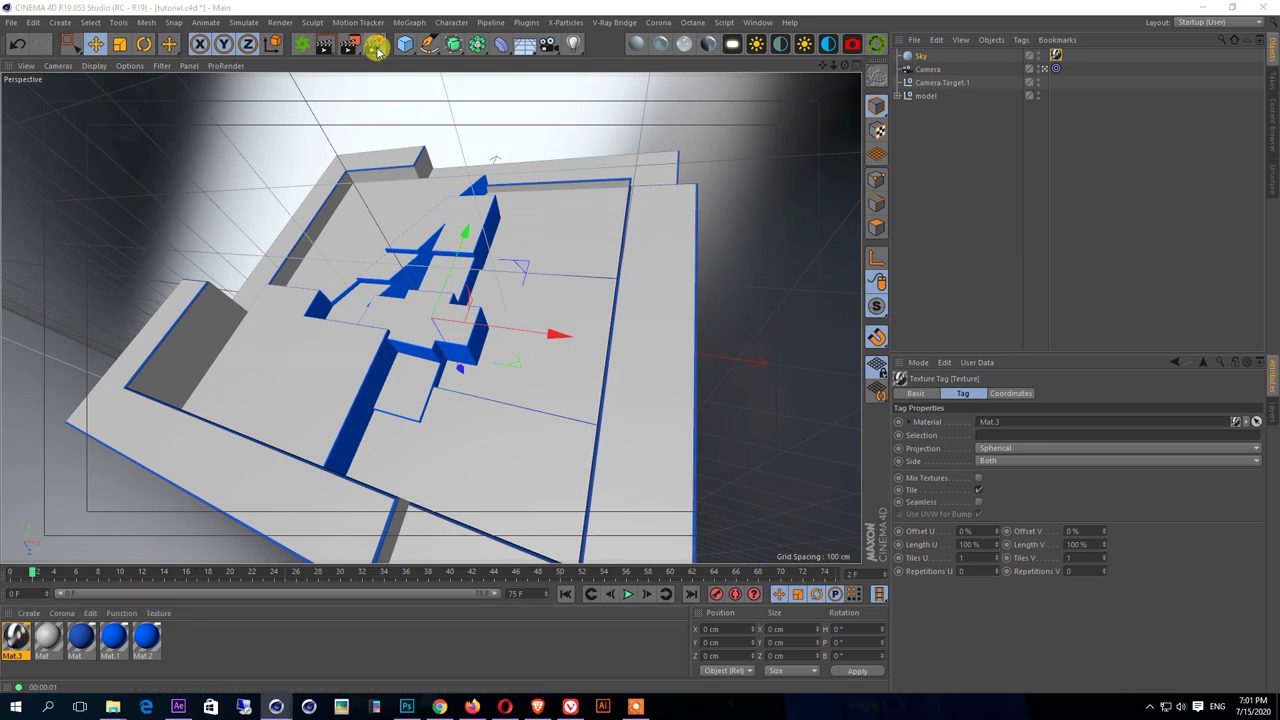
pyautogui.click(90, 246)
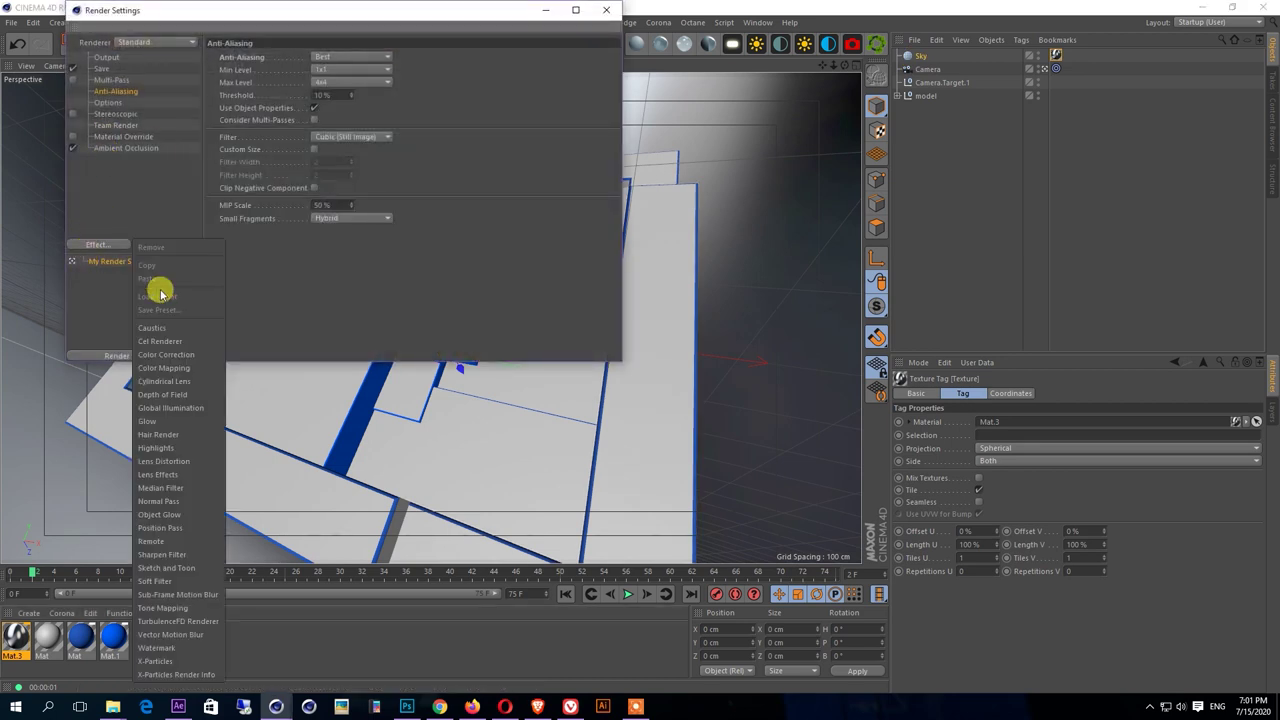
pyautogui.click(176, 407)
pyautogui.click(330, 115)
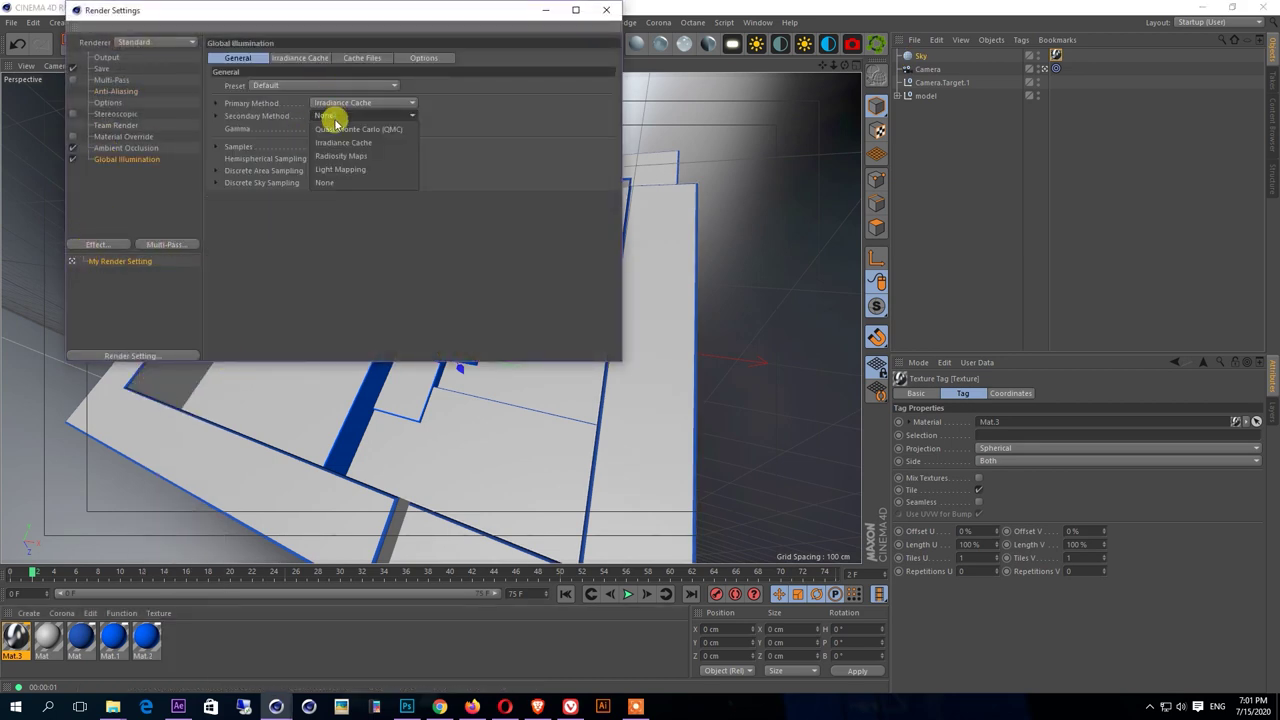
pyautogui.click(337, 166)
pyautogui.click(606, 10)
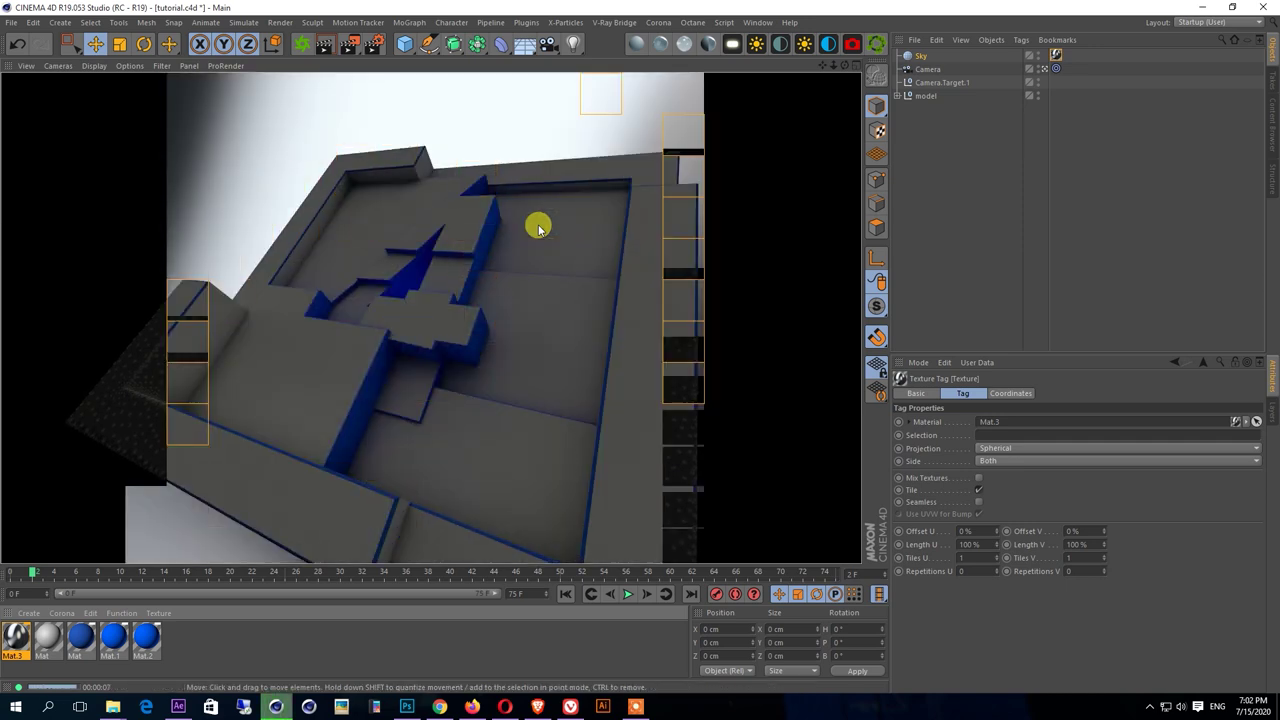
# - Give the white Mat a Beckmann reflection layer with Additive attenuation and low strength
pyautogui.doubleClick(47, 638)
pyautogui.click(233, 278)
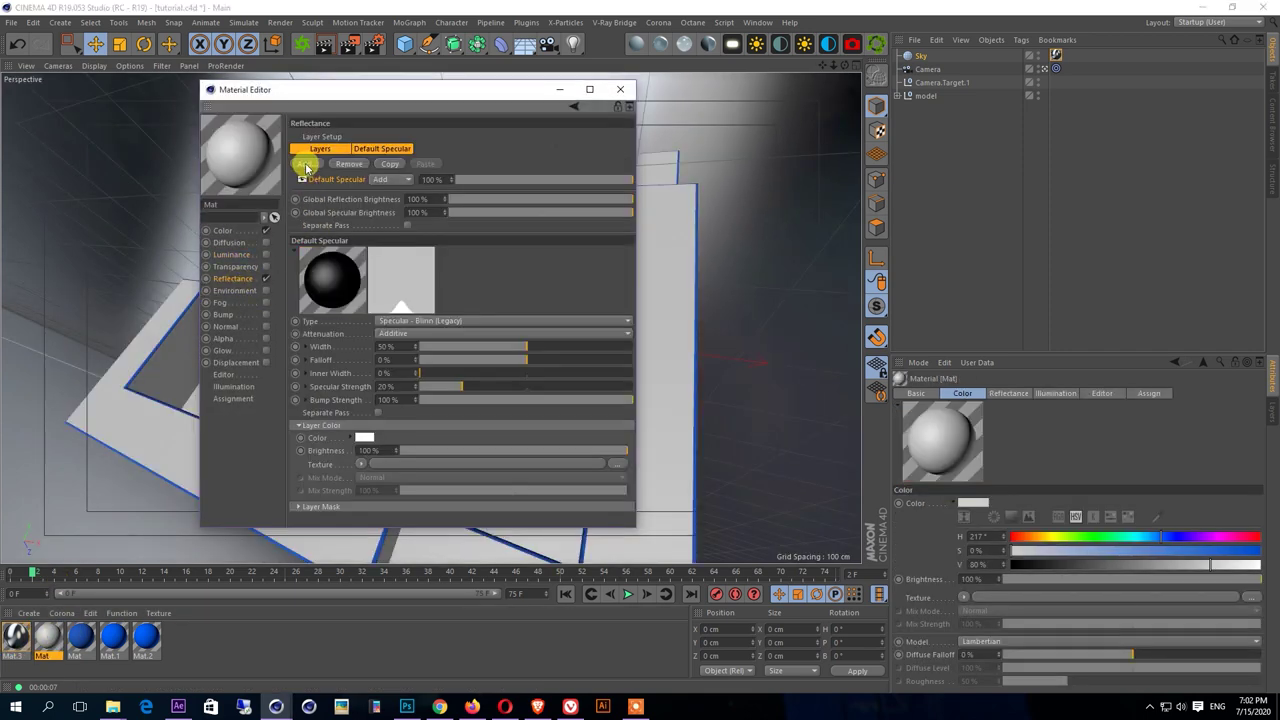
pyautogui.click(310, 164)
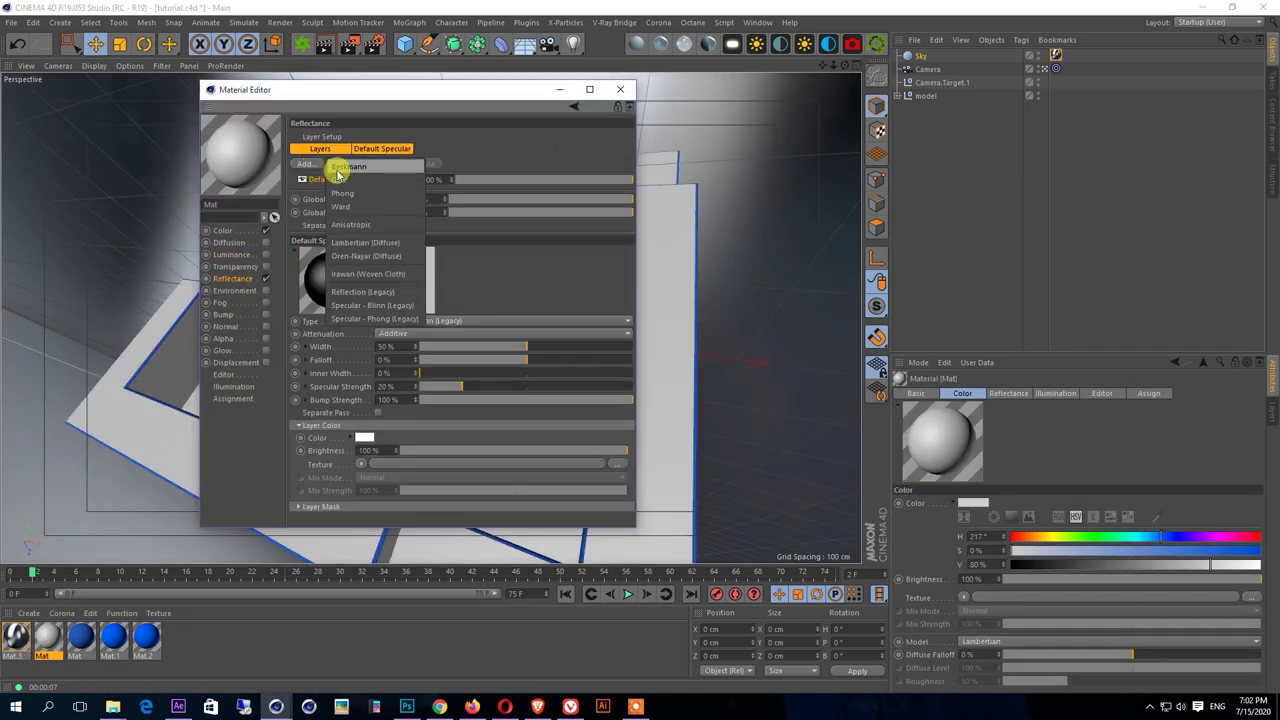
pyautogui.click(334, 172)
pyautogui.click(430, 349)
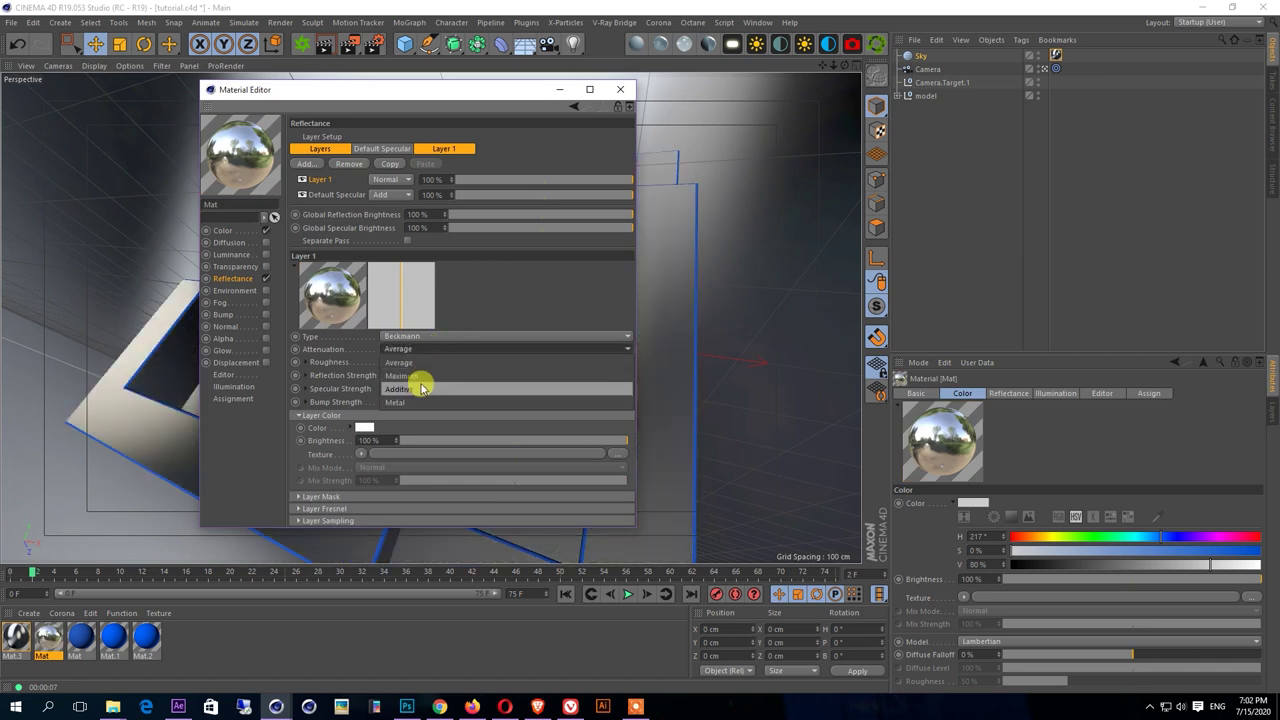
pyautogui.click(420, 380)
pyautogui.moveTo(452, 378)
pyautogui.mouseDown()
pyautogui.moveTo(472, 375)
pyautogui.moveTo(400, 400)
pyautogui.mouseUp()
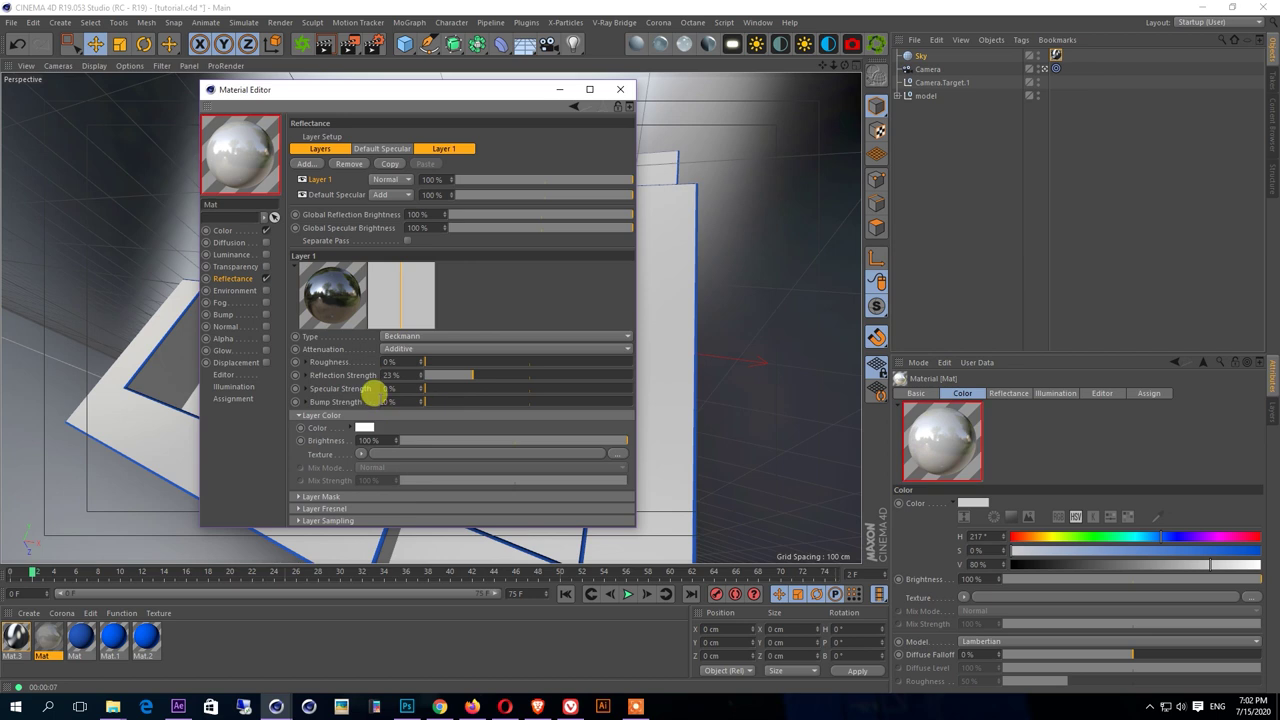
pyautogui.moveTo(409, 94); pyautogui.dragTo(855, 97)
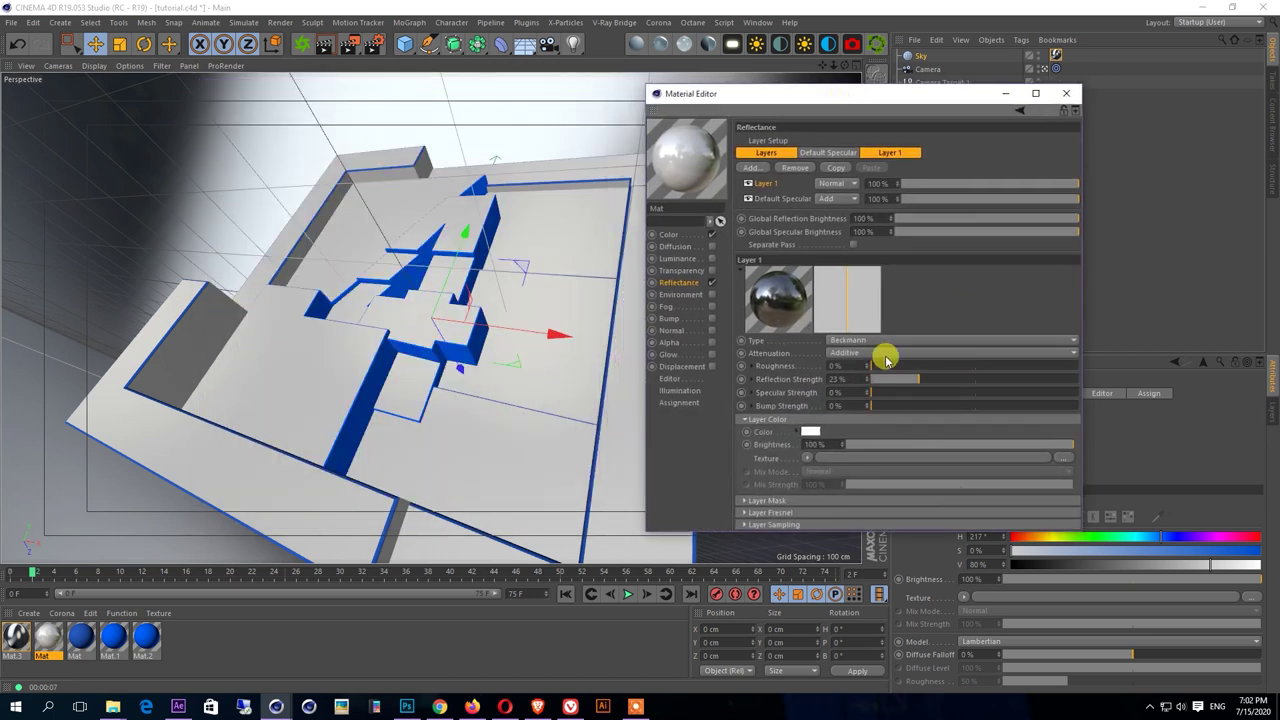
pyautogui.moveTo(915, 383); pyautogui.dragTo(930, 380)
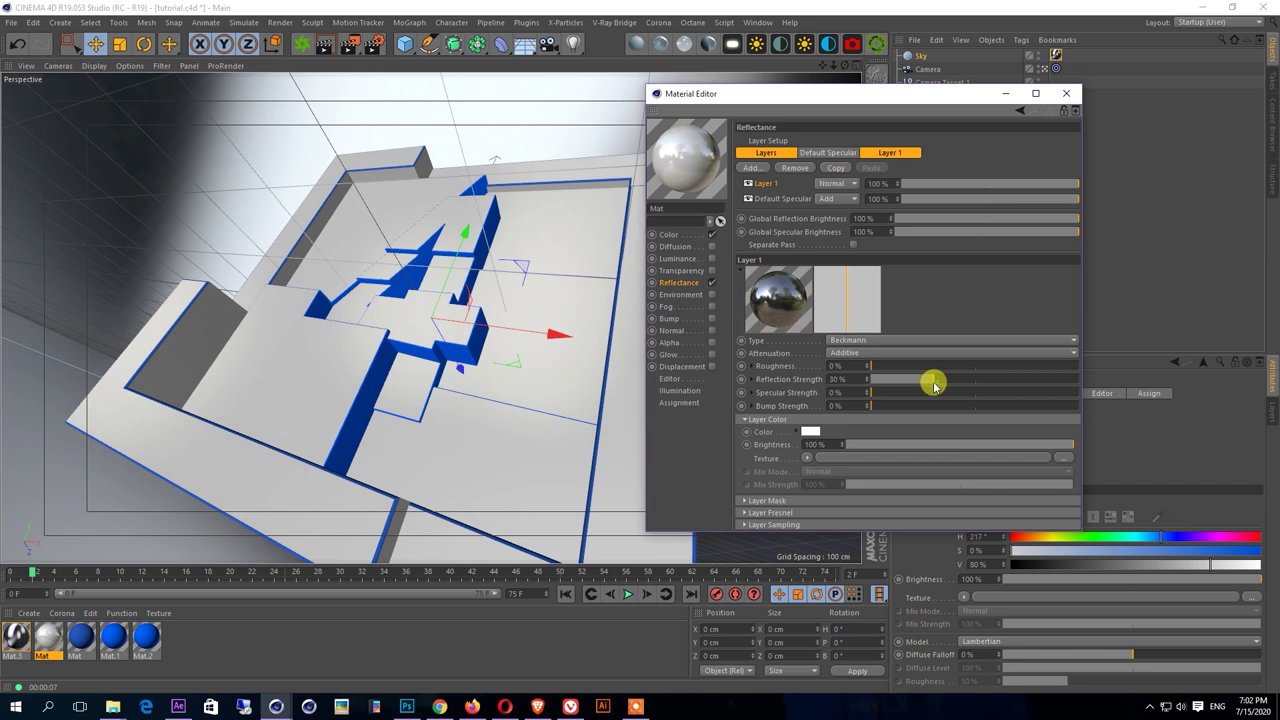
# - Replace the blue material's specular with an Additive Beckmann layer at lowered strength, then render
pyautogui.click(81, 637)
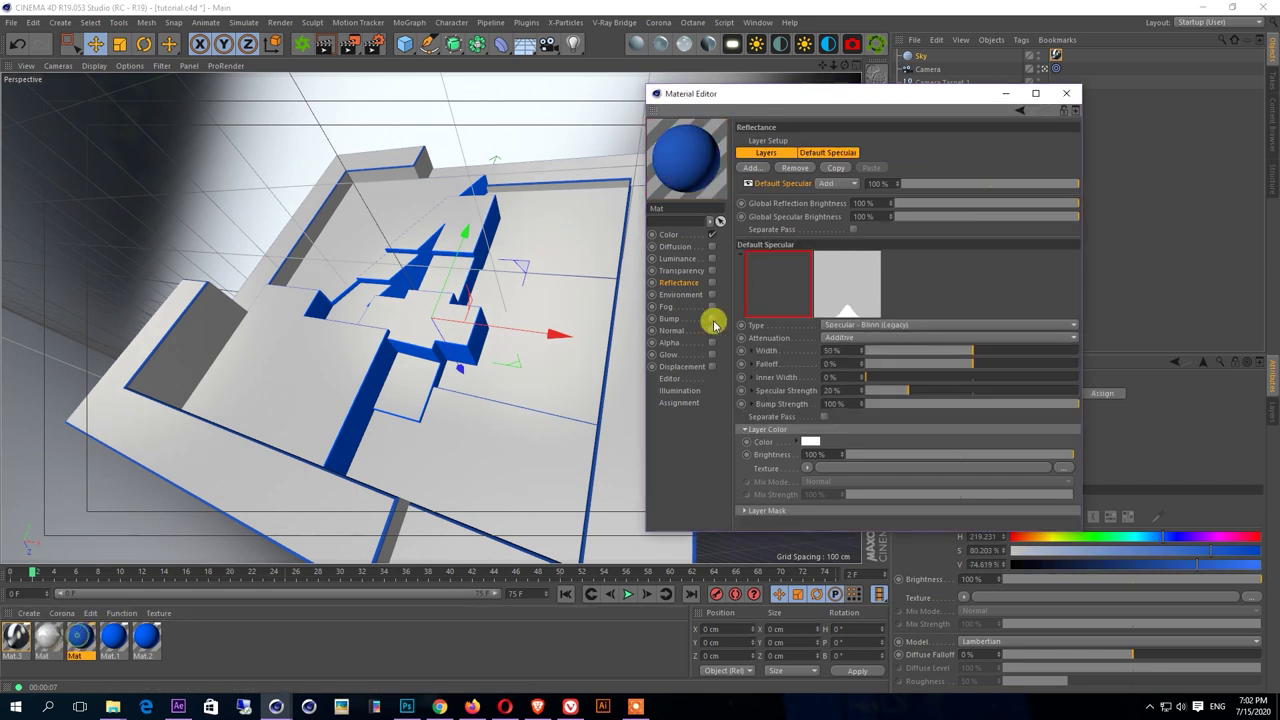
pyautogui.click(713, 283)
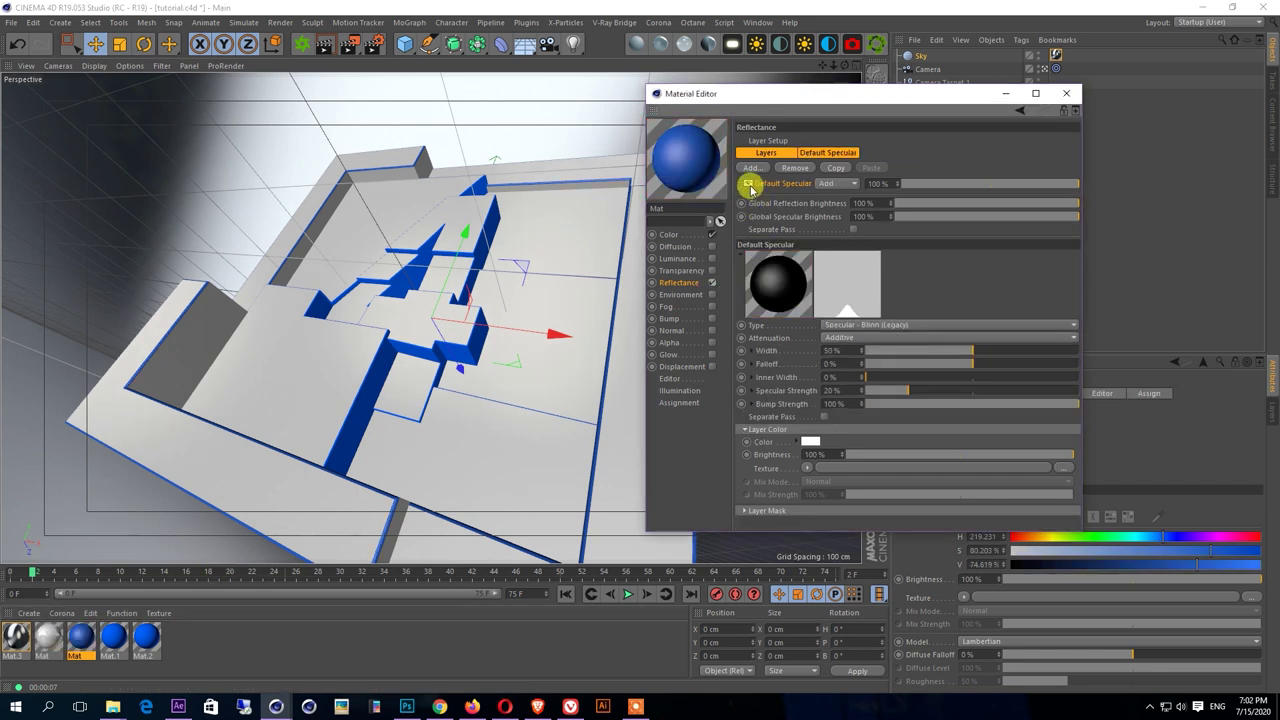
pyautogui.click(753, 180)
pyautogui.click(790, 200)
pyautogui.click(848, 353)
pyautogui.click(845, 393)
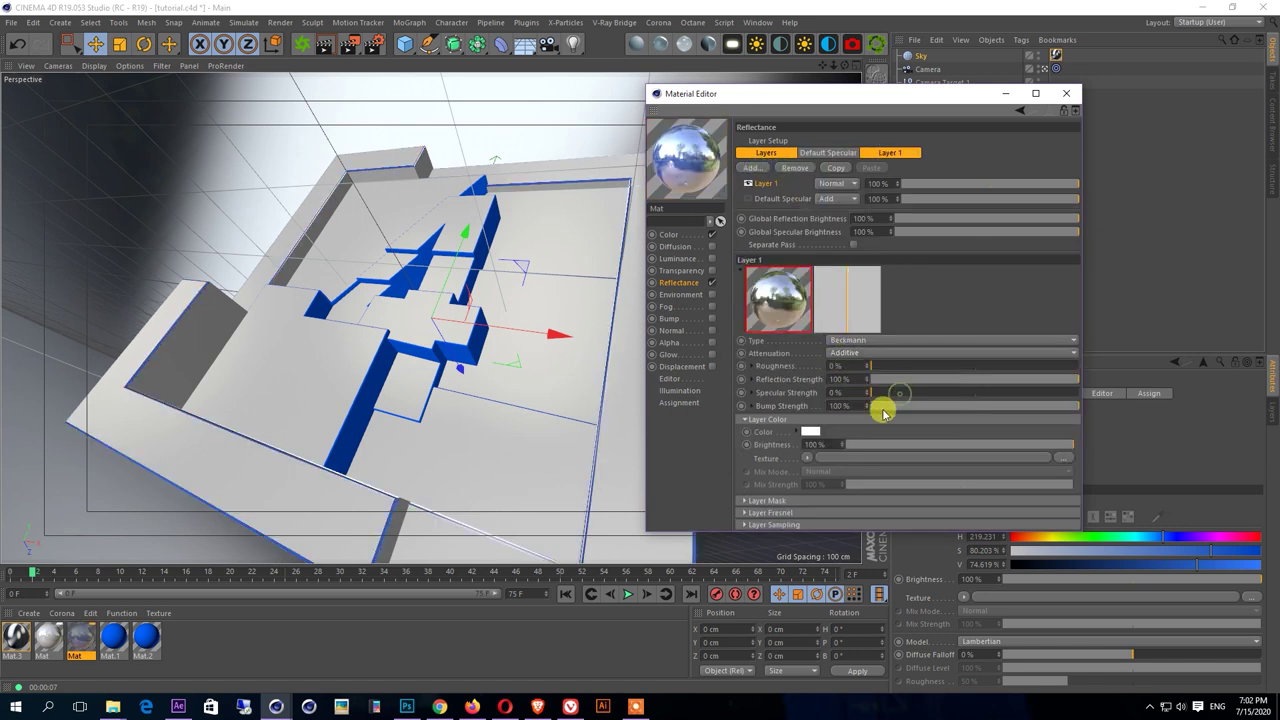
pyautogui.click(884, 353)
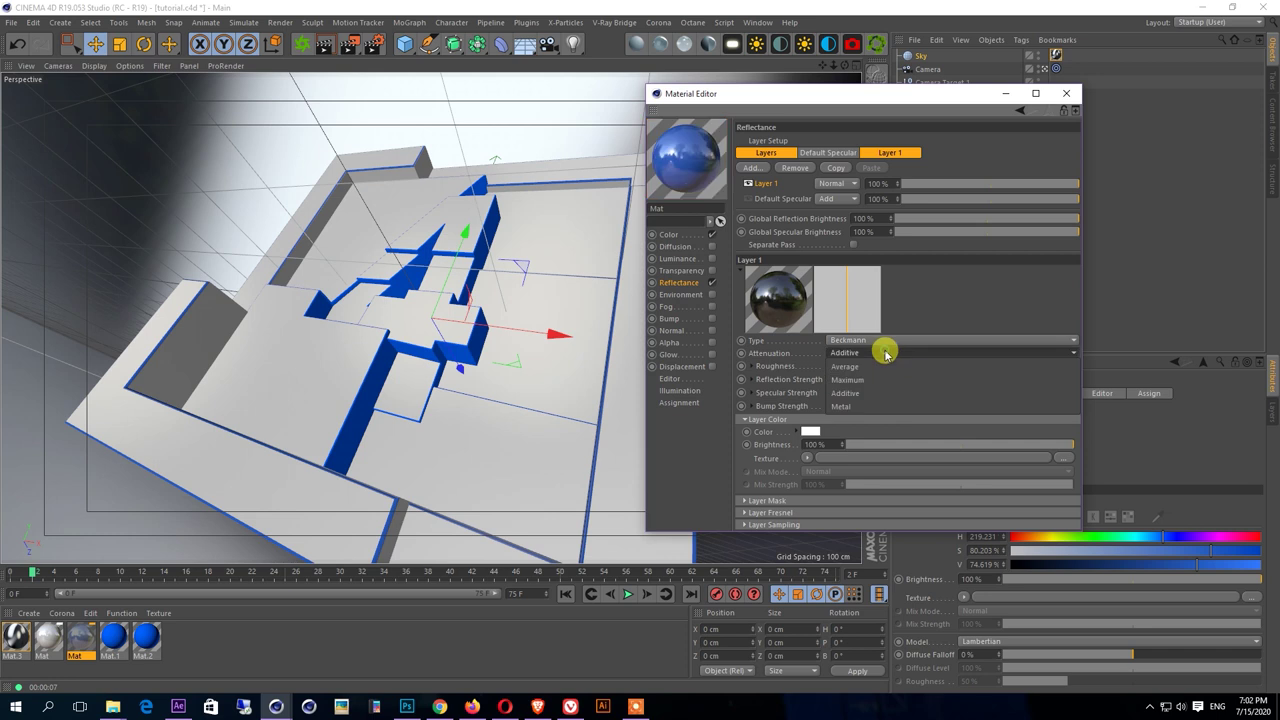
pyautogui.click(871, 393)
pyautogui.moveTo(892, 386); pyautogui.dragTo(903, 382)
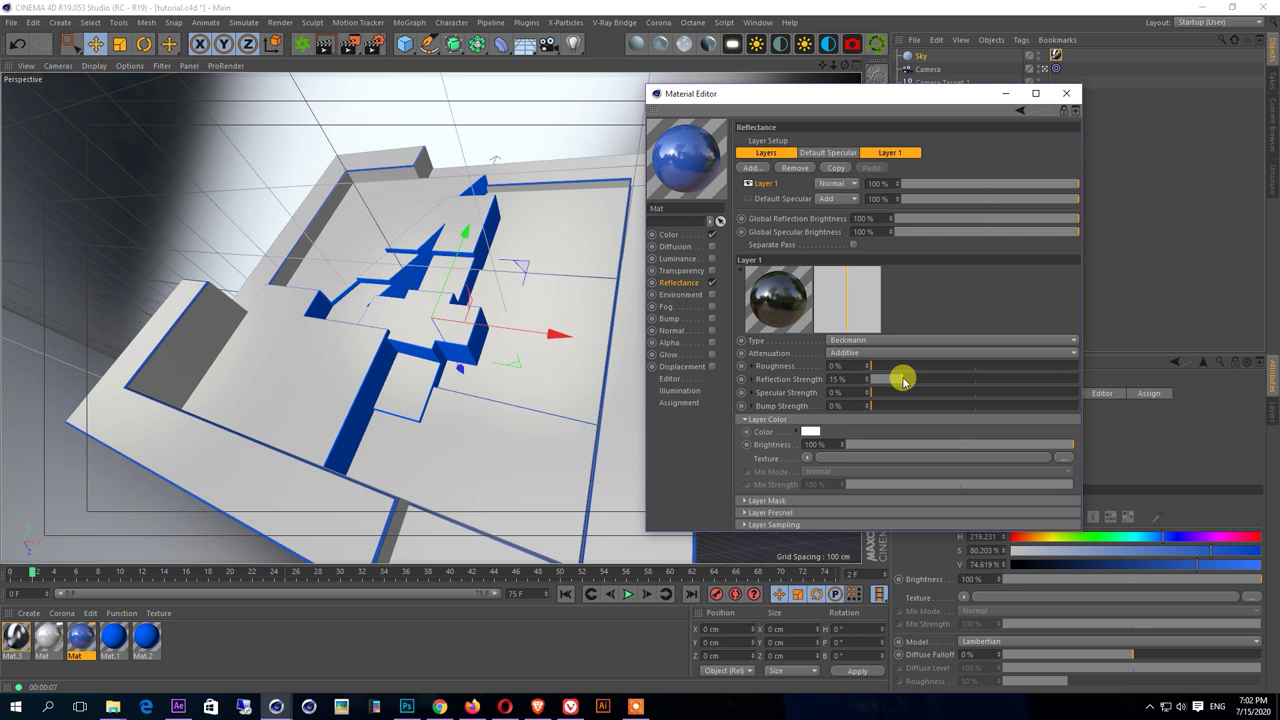
pyautogui.click(325, 50)
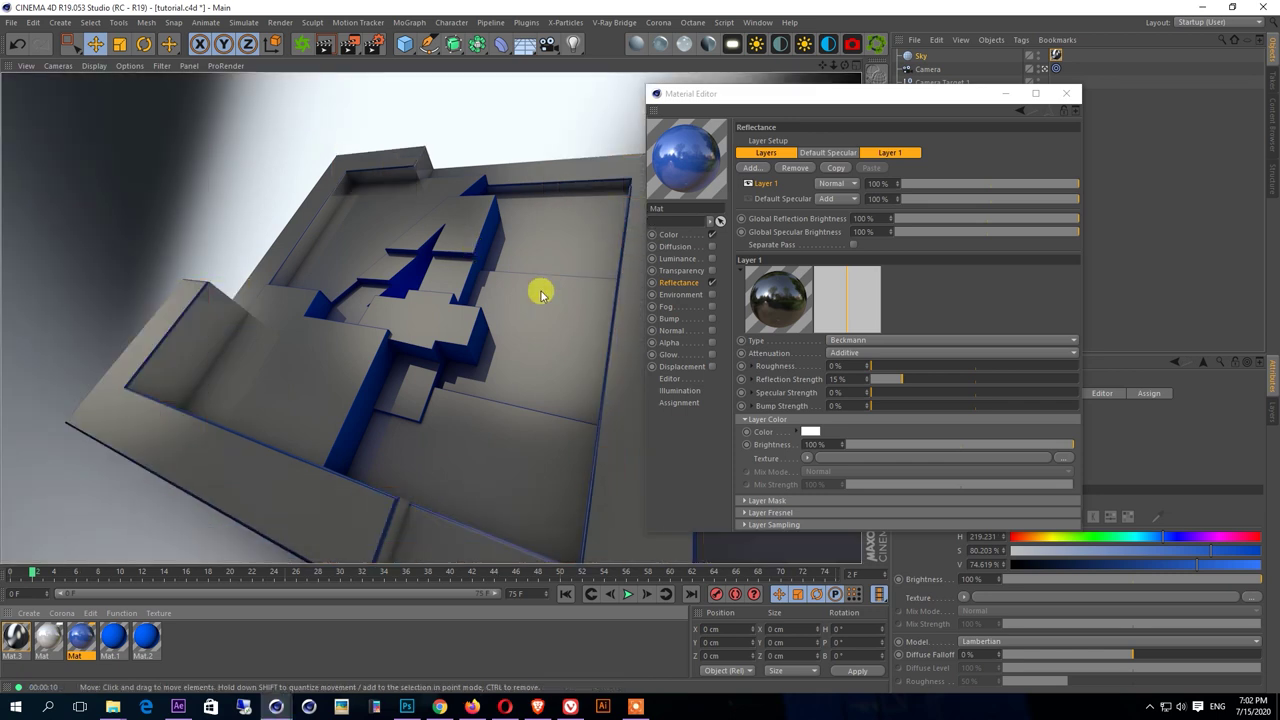
# - Enable Transparency on the Mat material with the Glass refraction preset
pyautogui.click(714, 274)
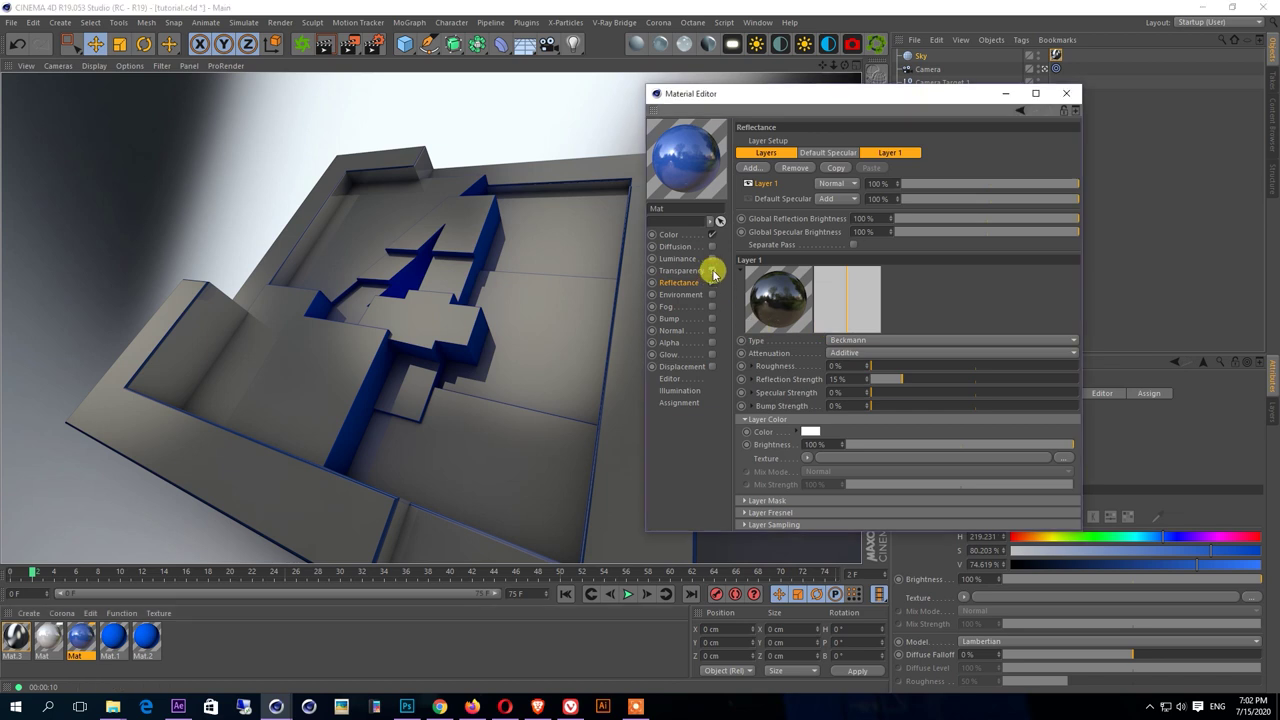
pyautogui.click(712, 270)
pyautogui.click(1075, 218)
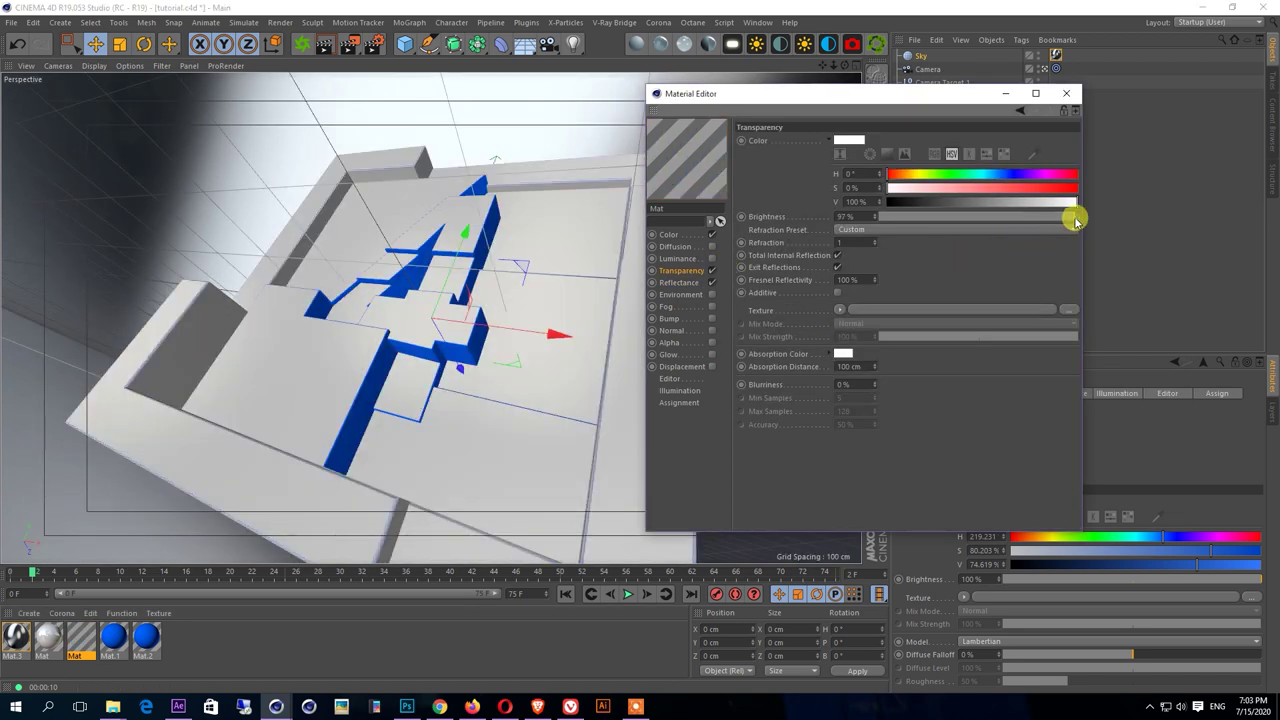
pyautogui.click(905, 229)
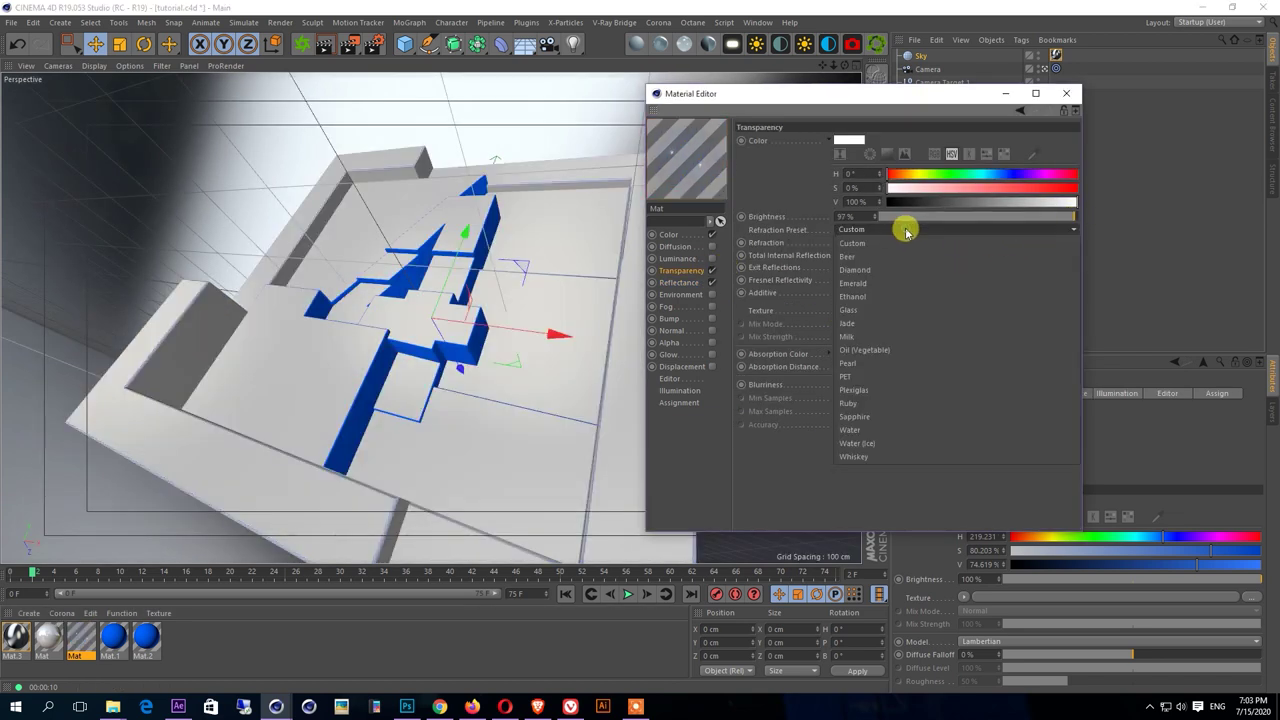
pyautogui.click(881, 311)
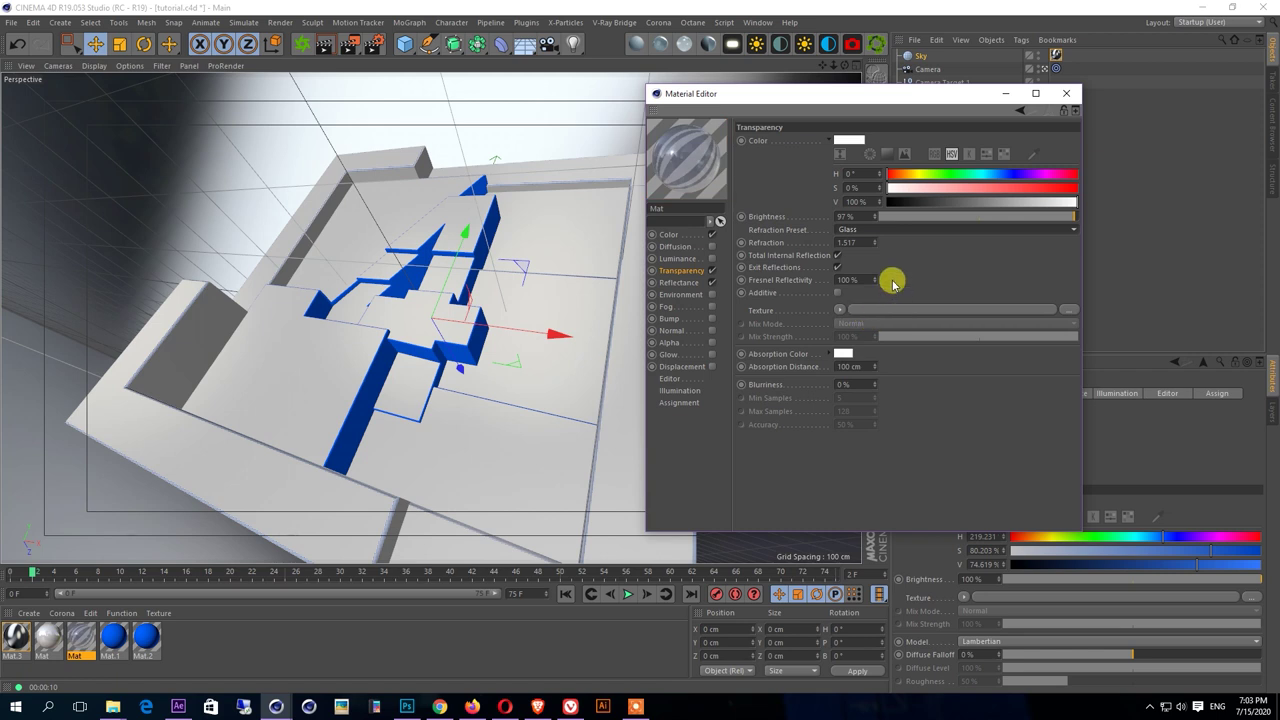
# - Sample the model's blue for absorption and transparency colours, with transparency brightness 100%
pyautogui.click(843, 353)
pyautogui.click(801, 331)
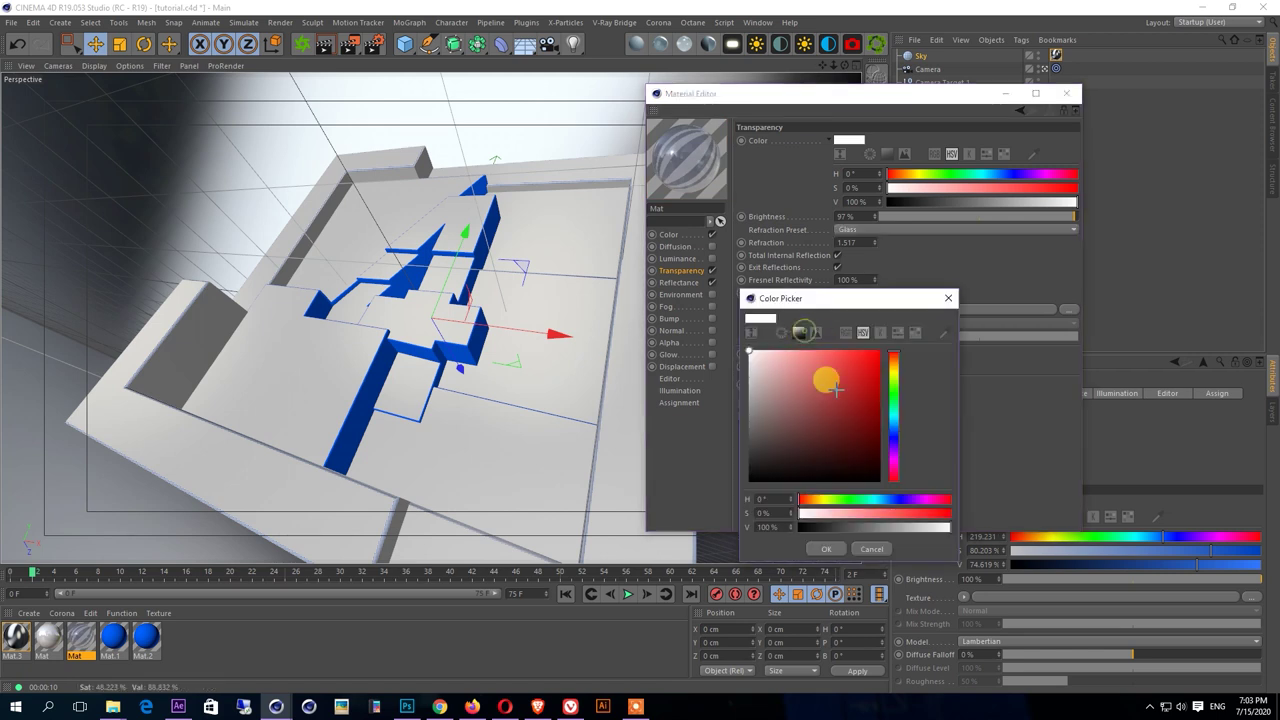
pyautogui.click(945, 330)
pyautogui.click(427, 290)
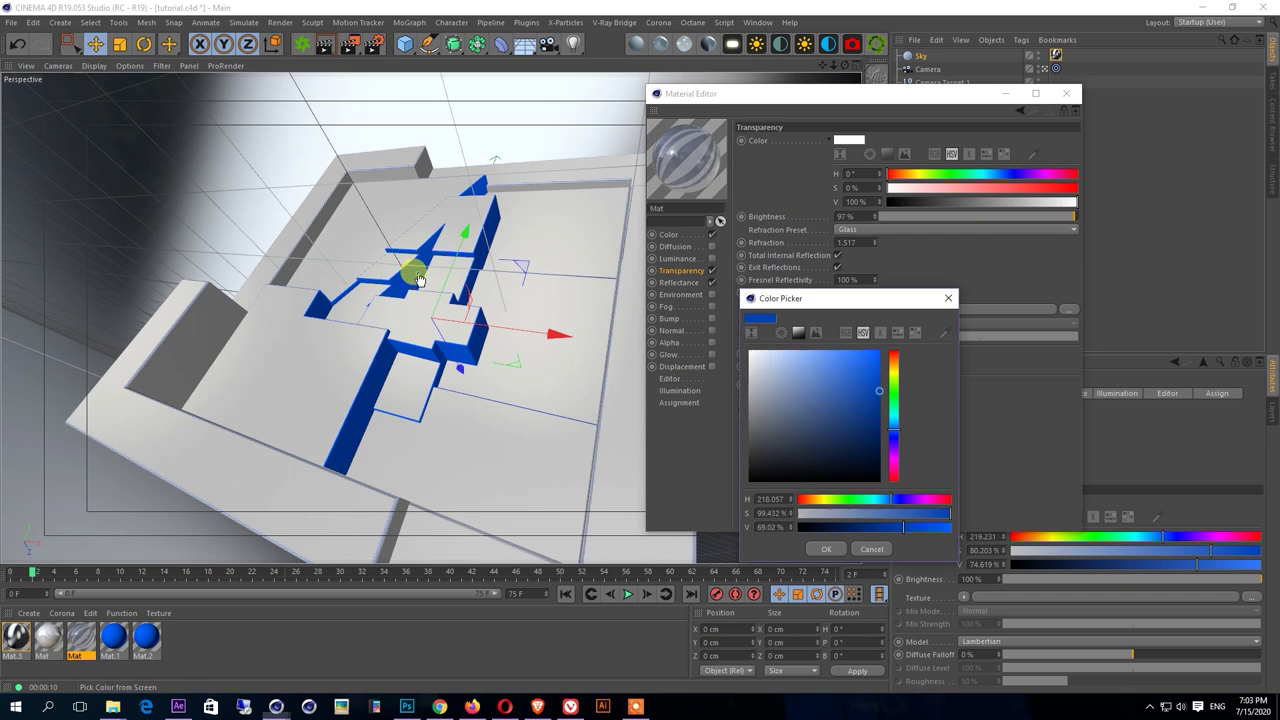
pyautogui.click(826, 548)
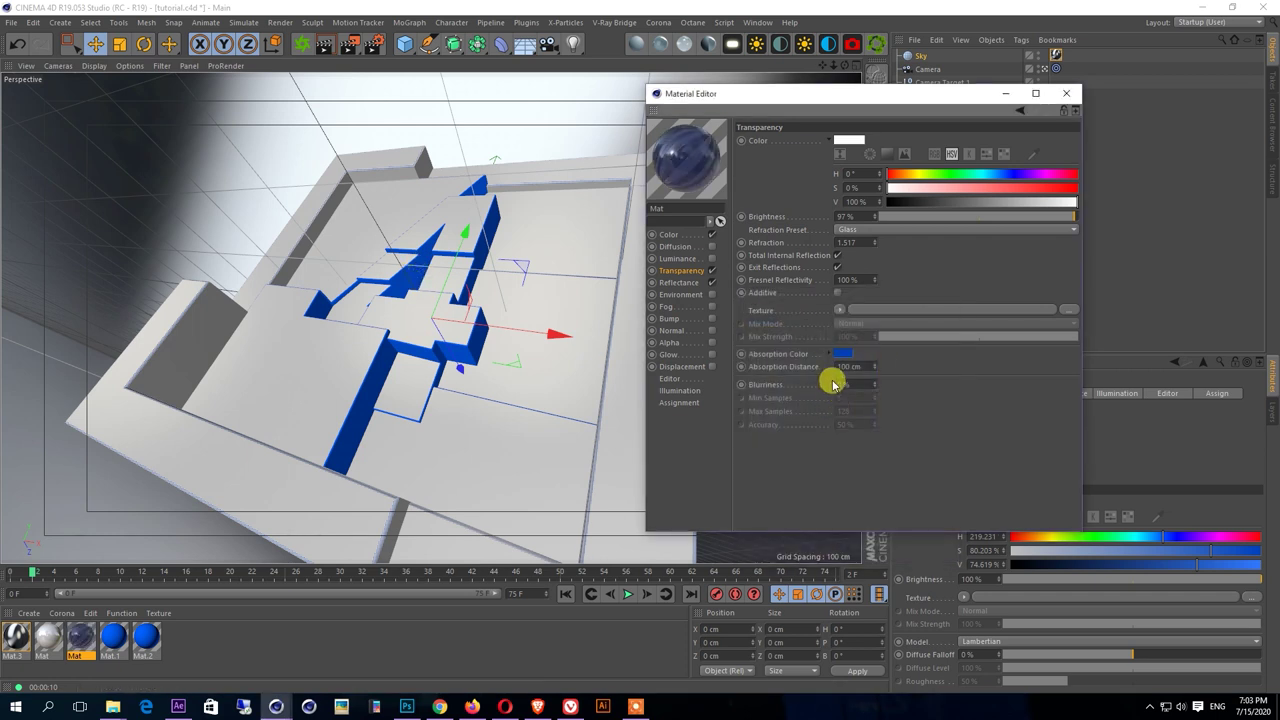
pyautogui.click(849, 146)
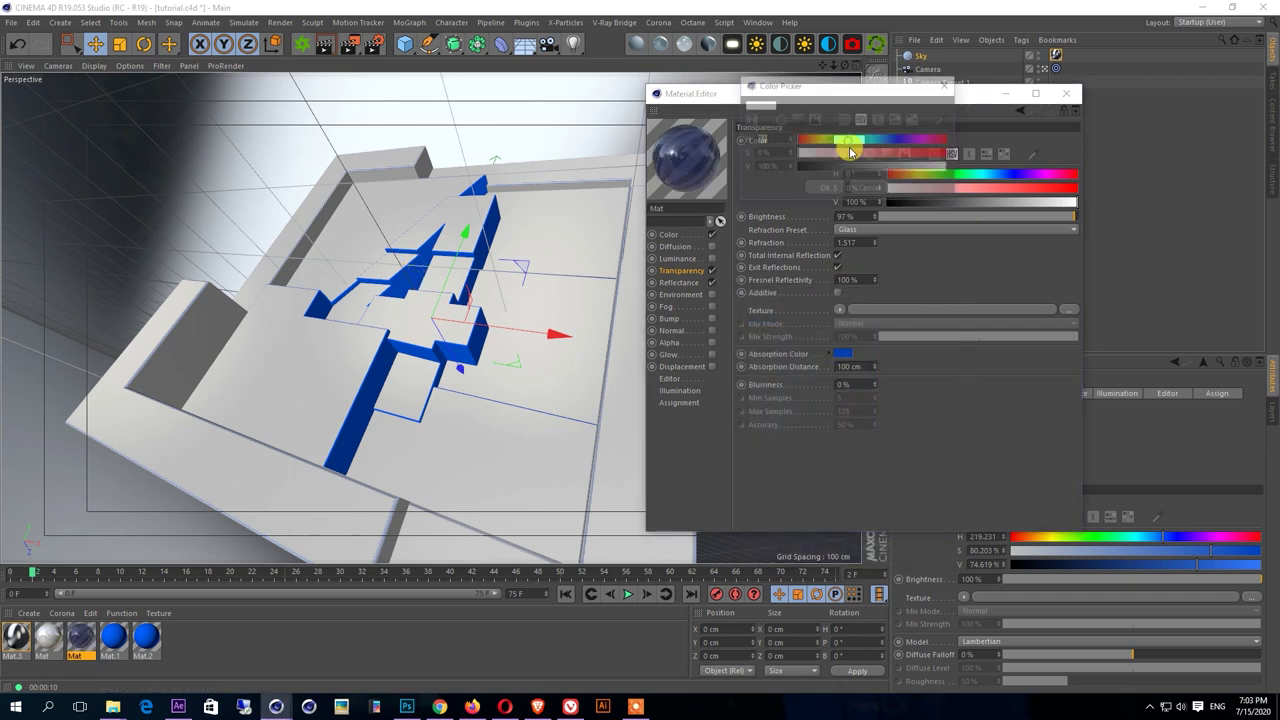
pyautogui.click(937, 124)
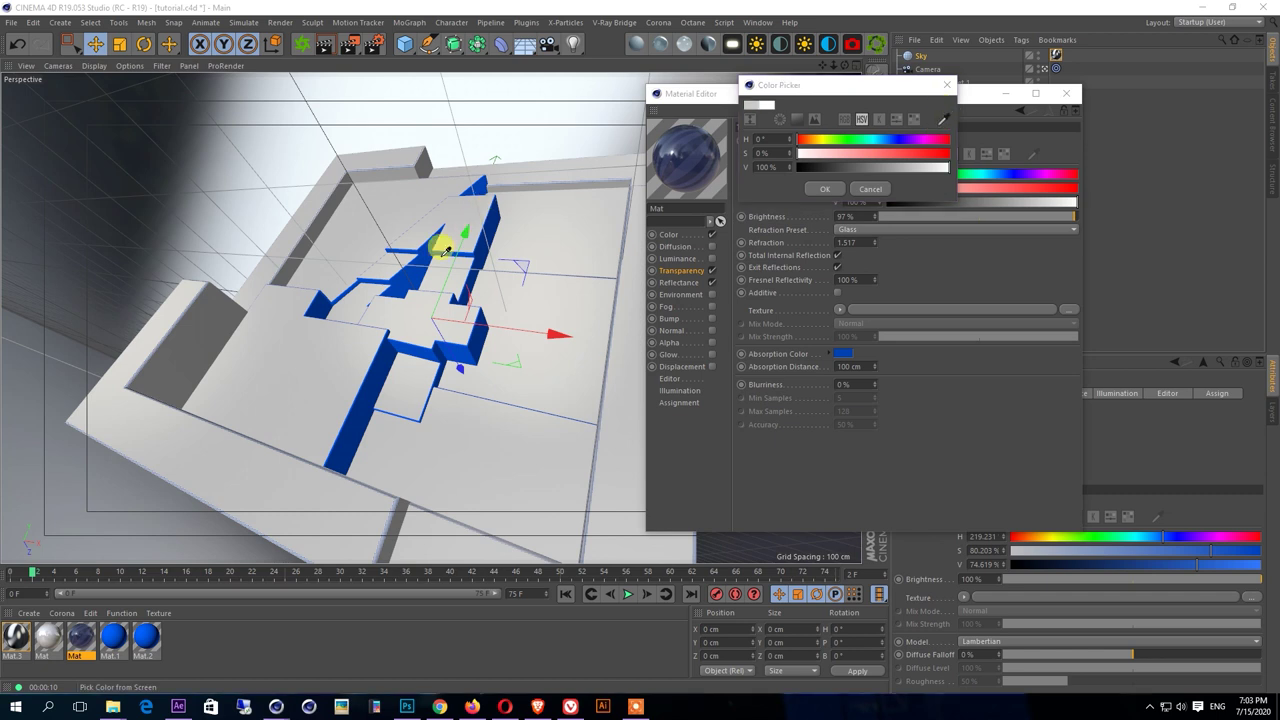
pyautogui.click(413, 264)
pyautogui.click(826, 188)
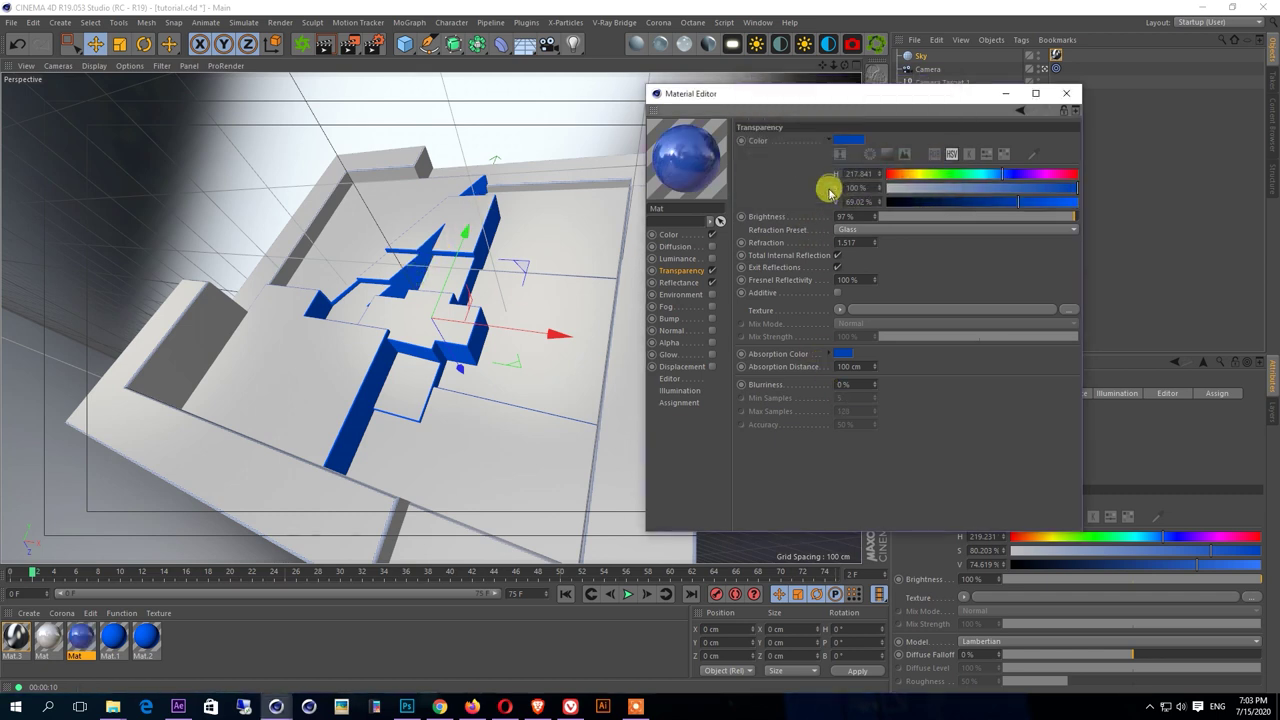
pyautogui.moveTo(1072, 217); pyautogui.dragTo(1080, 214)
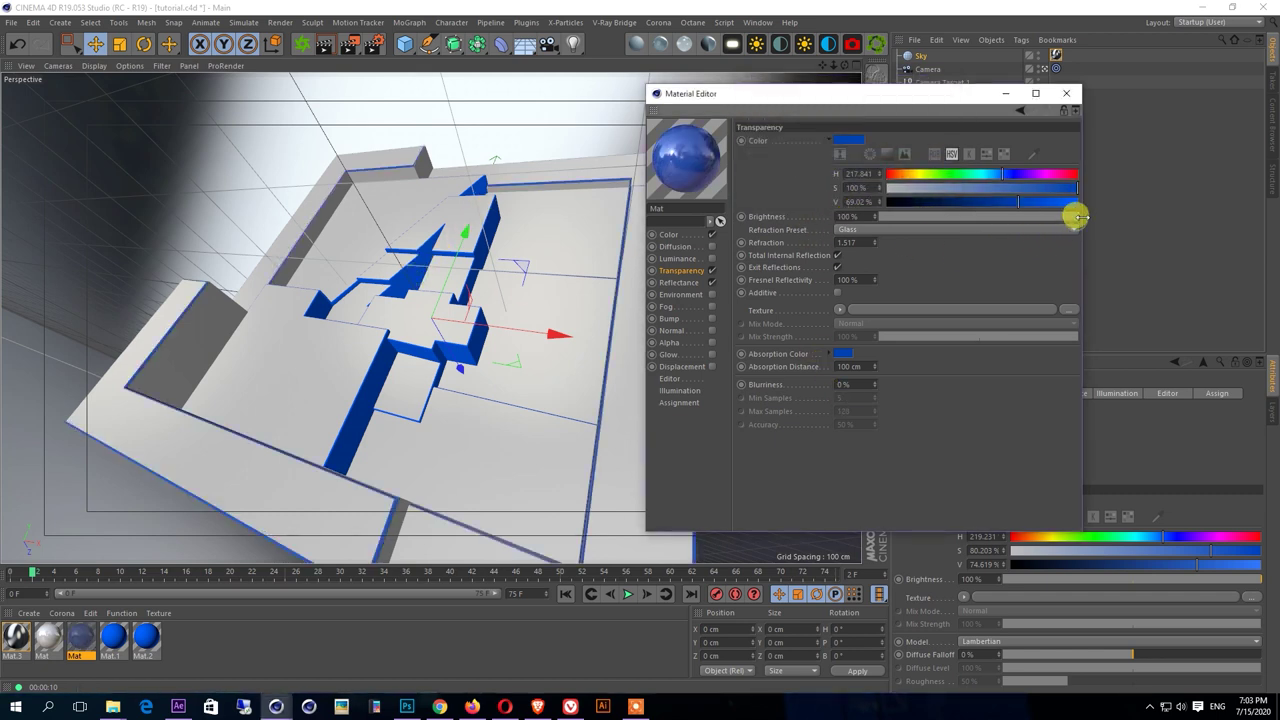
# - Lighten the absorption colour to a paler blue
pyautogui.click(845, 352)
pyautogui.click(829, 300)
pyautogui.click(820, 277)
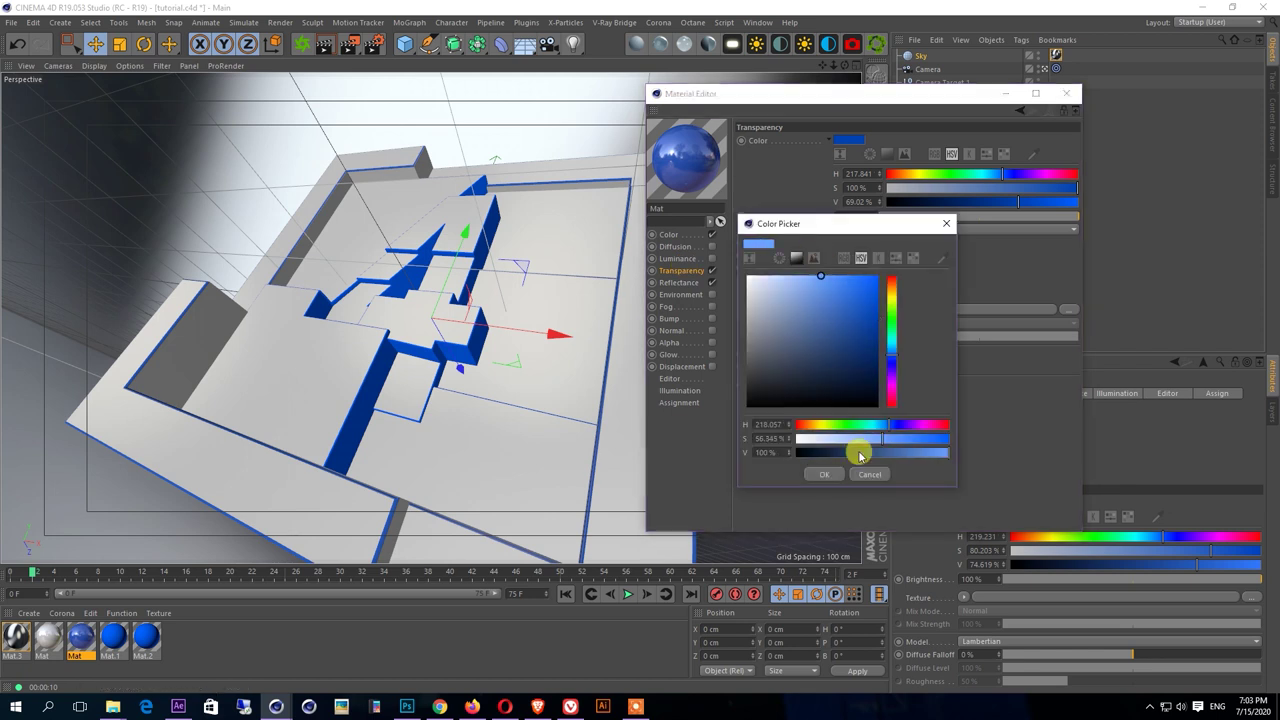
pyautogui.click(832, 470)
pyautogui.click(850, 350)
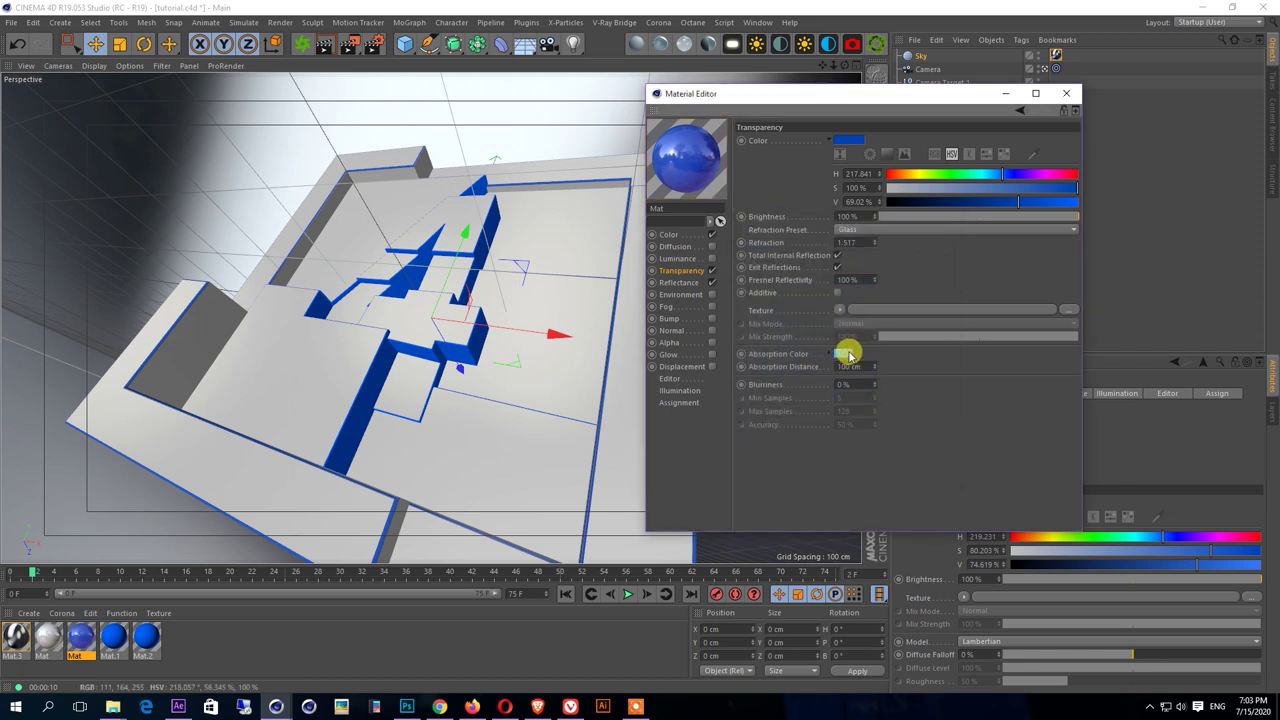
pyautogui.click(838, 451)
pyautogui.click(826, 472)
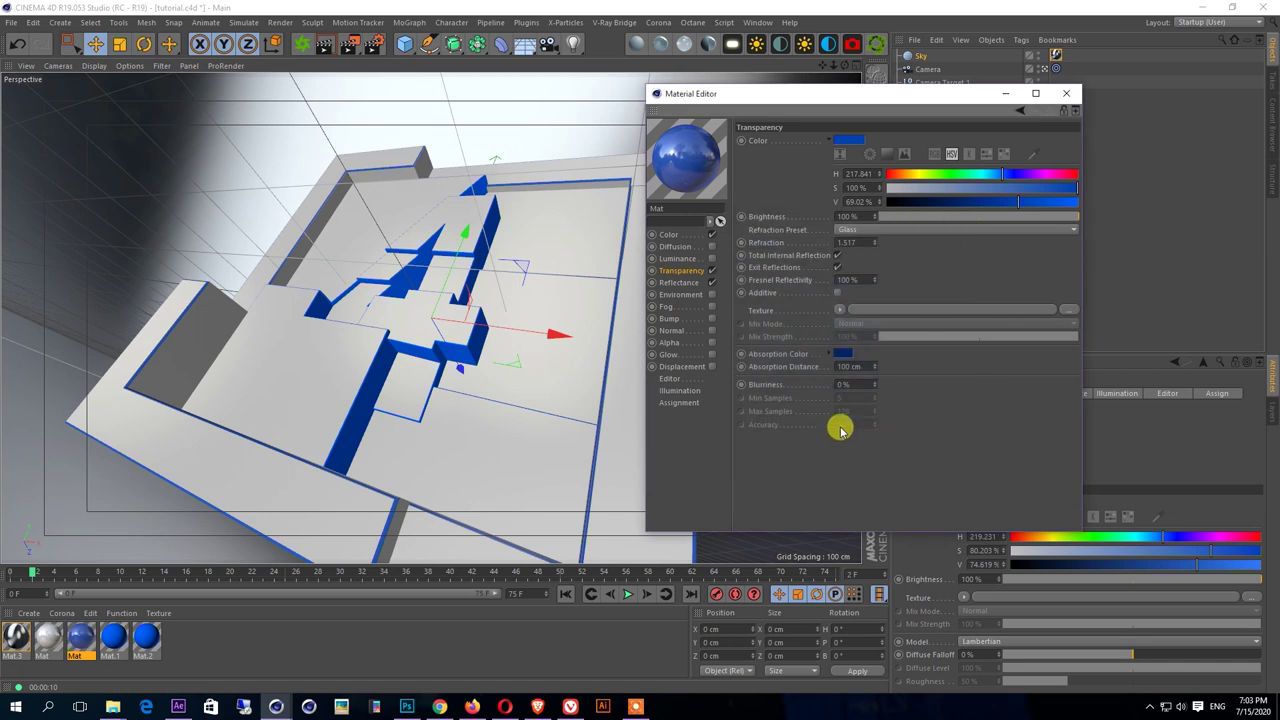
pyautogui.click(845, 352)
pyautogui.moveTo(846, 294); pyautogui.dragTo(826, 251)
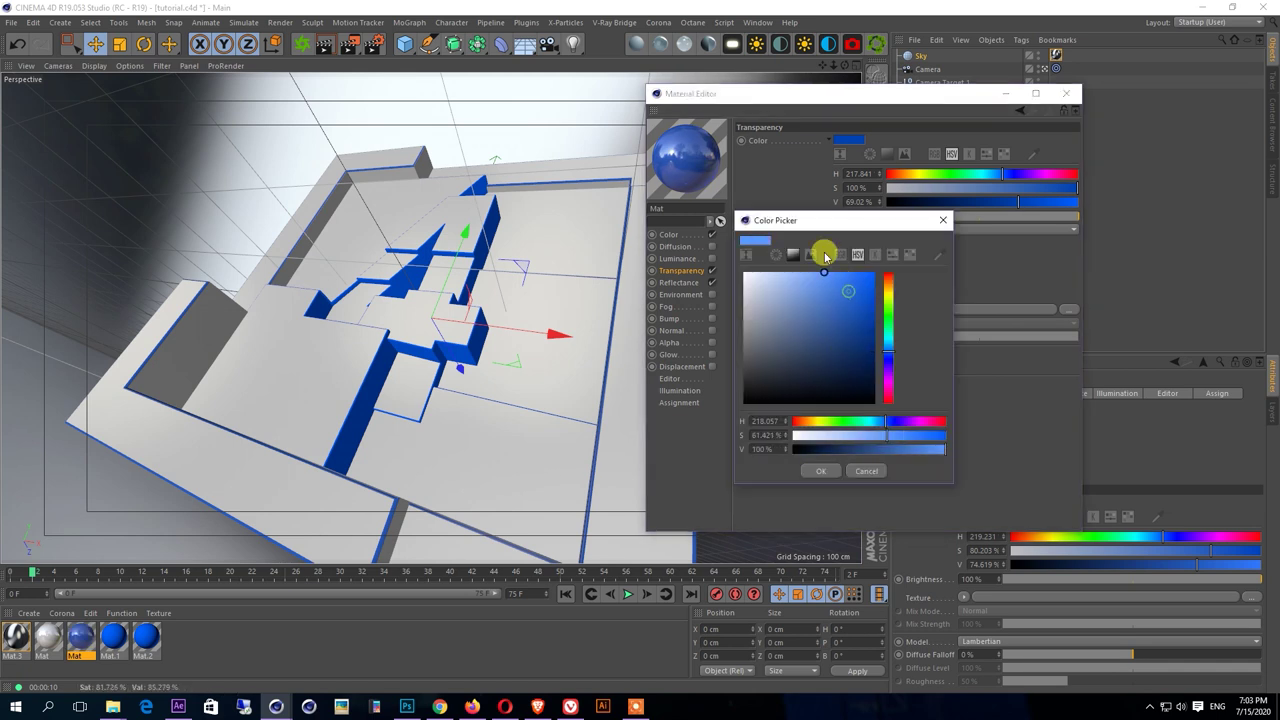
pyautogui.click(824, 472)
# - Make the transparency colour light blue, close the material settings, and render the view
pyautogui.click(848, 140)
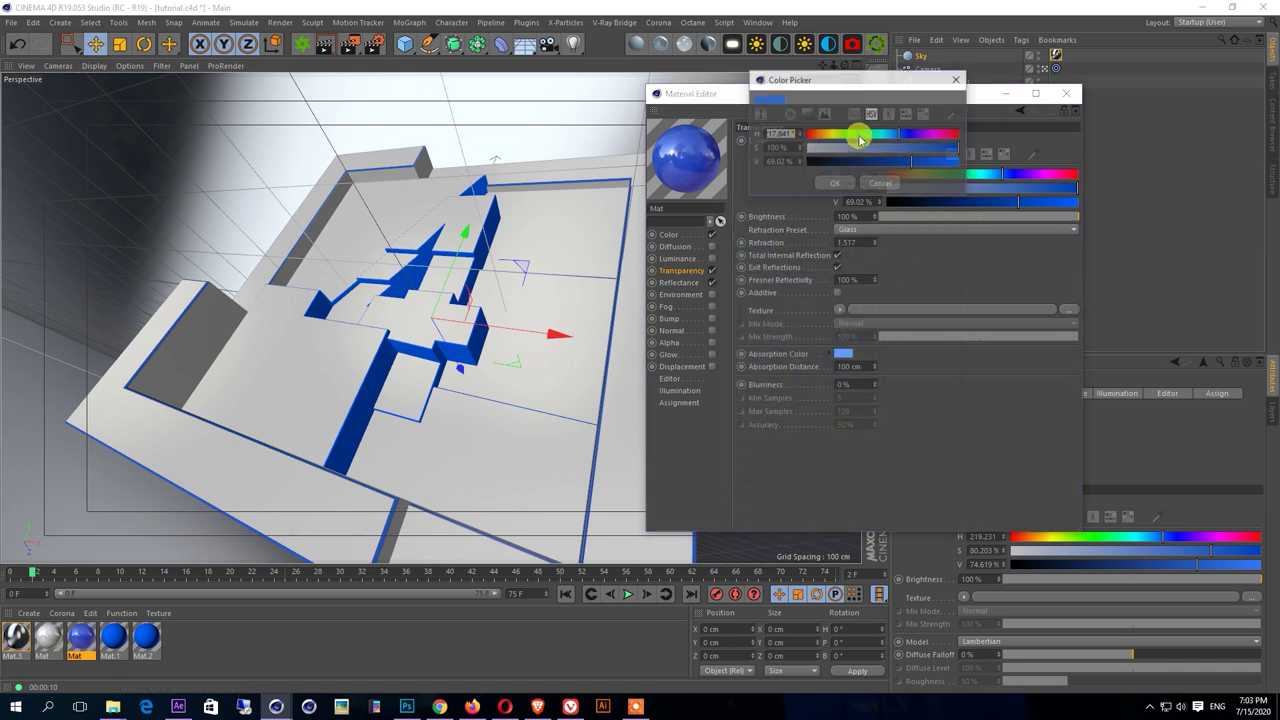
pyautogui.click(806, 114)
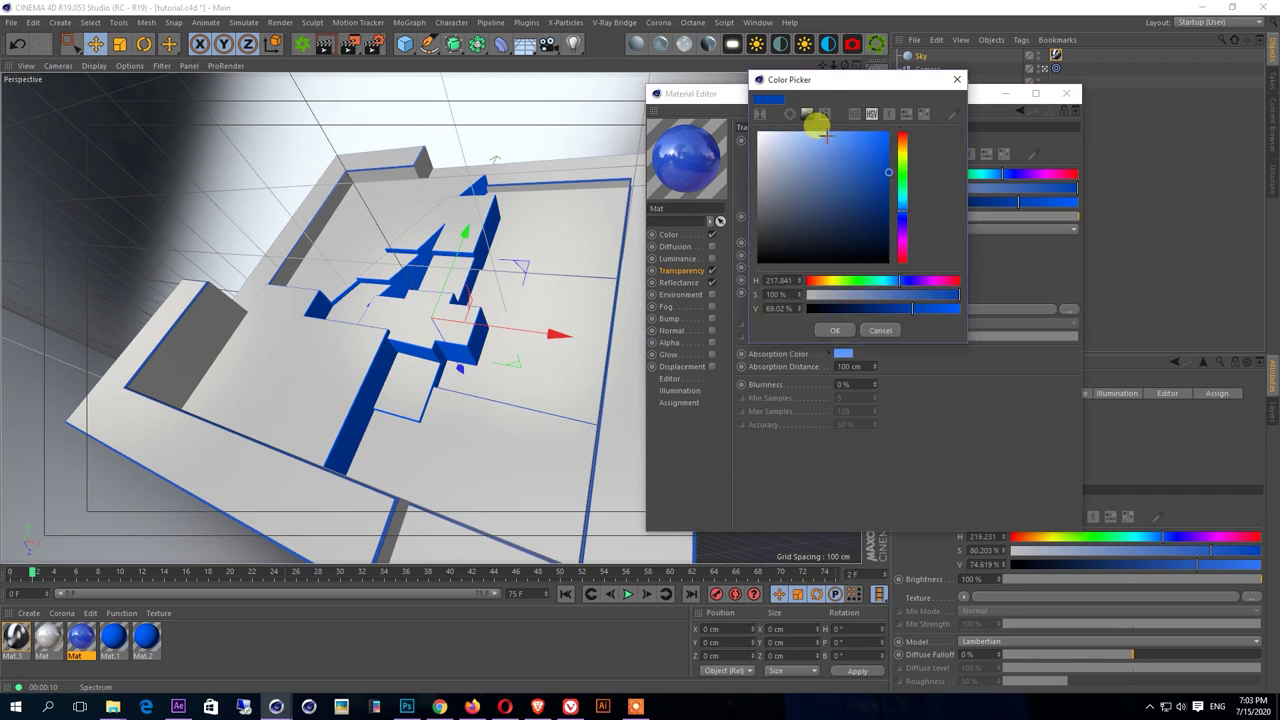
pyautogui.click(843, 323)
pyautogui.moveTo(806, 94); pyautogui.dragTo(871, 123)
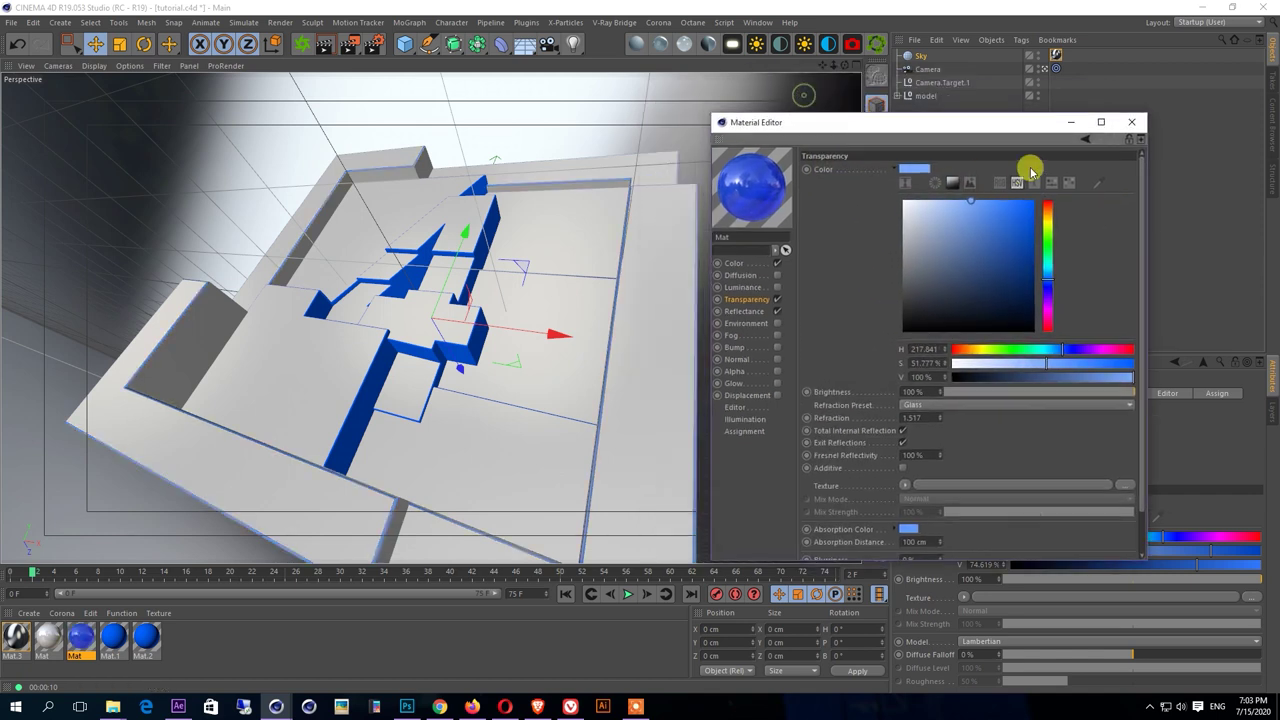
pyautogui.click(1130, 127)
pyautogui.click(325, 43)
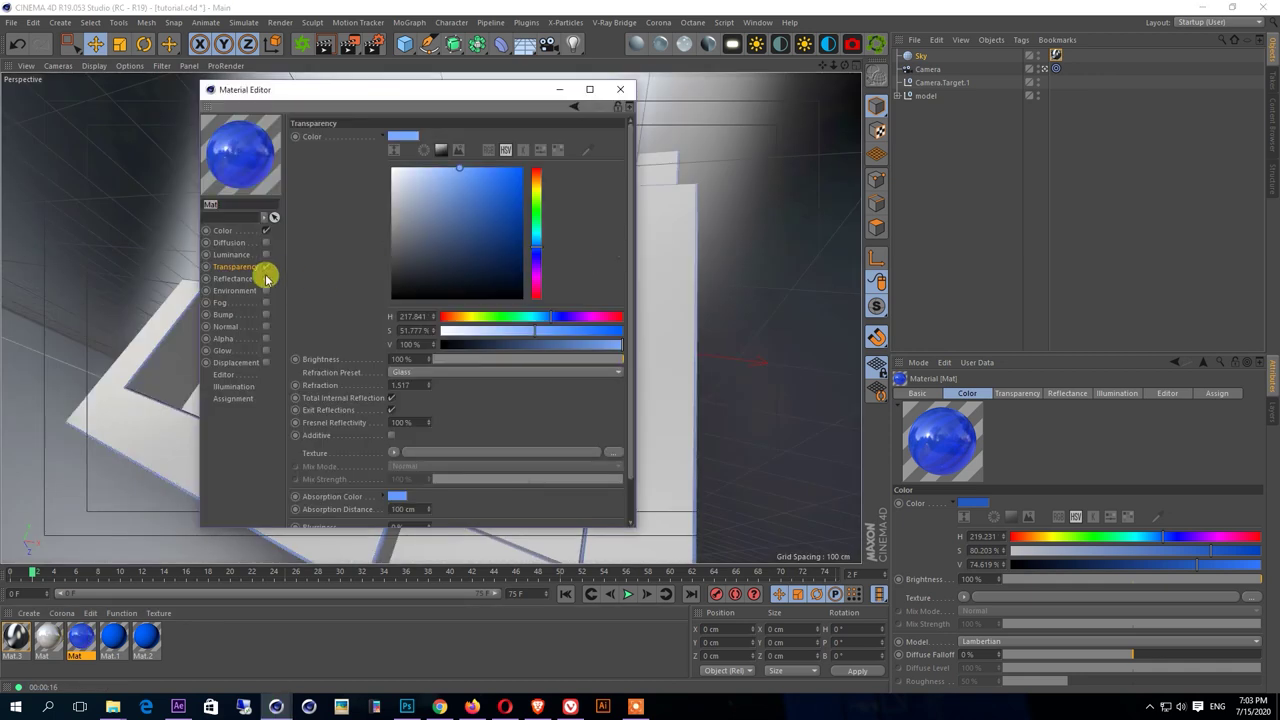
# - Give the reflection layer a cyan colour based on the wall blue, at about 35% strength
pyautogui.click(240, 278)
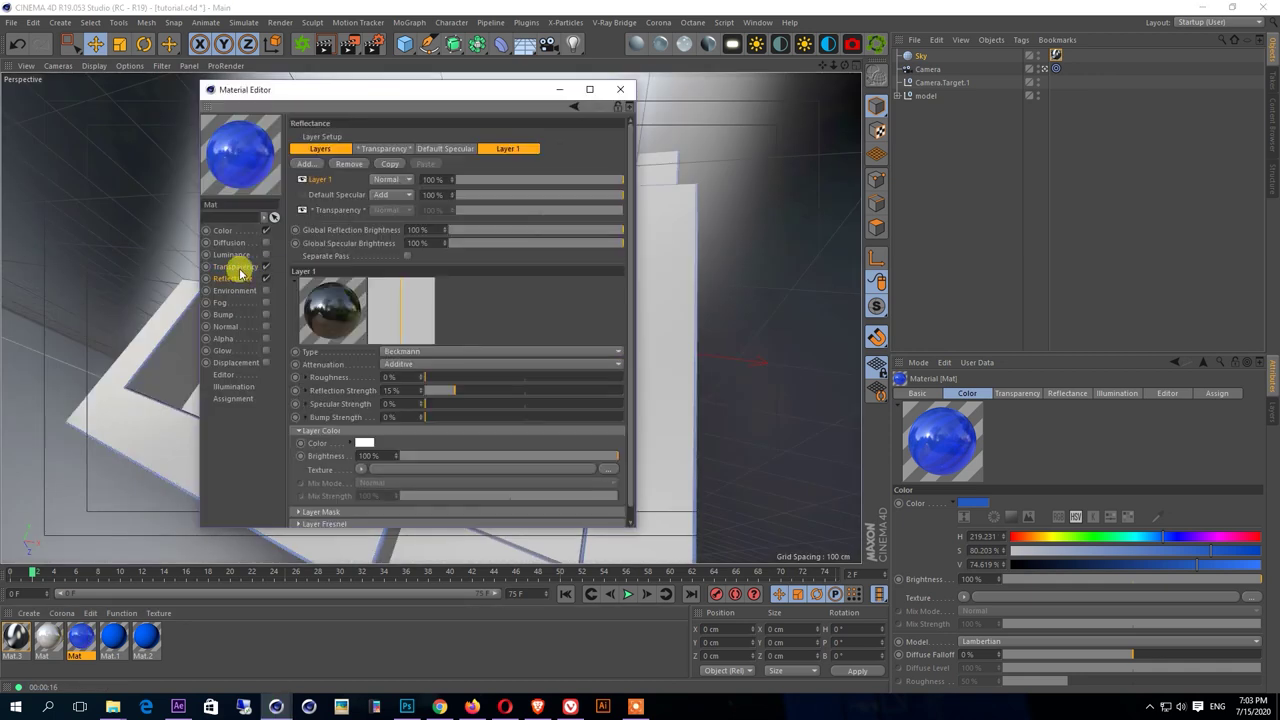
pyautogui.moveTo(371, 88); pyautogui.dragTo(671, 107)
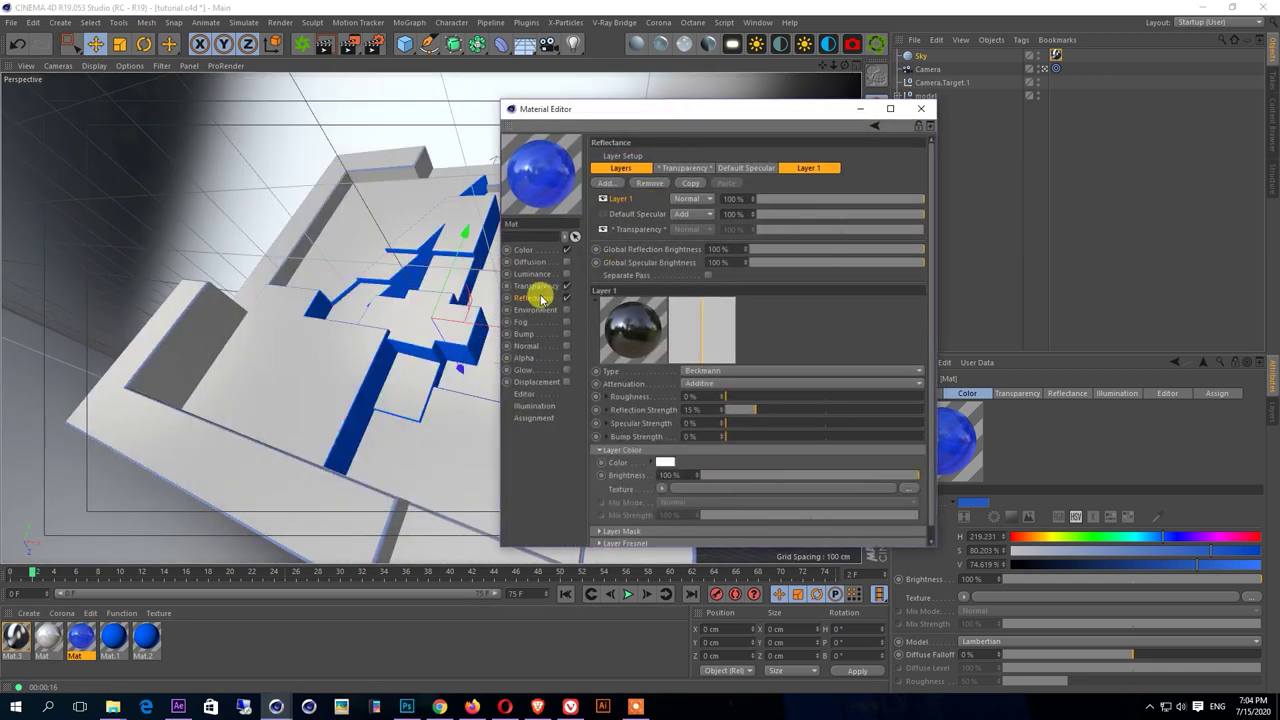
pyautogui.click(660, 461)
pyautogui.click(613, 440)
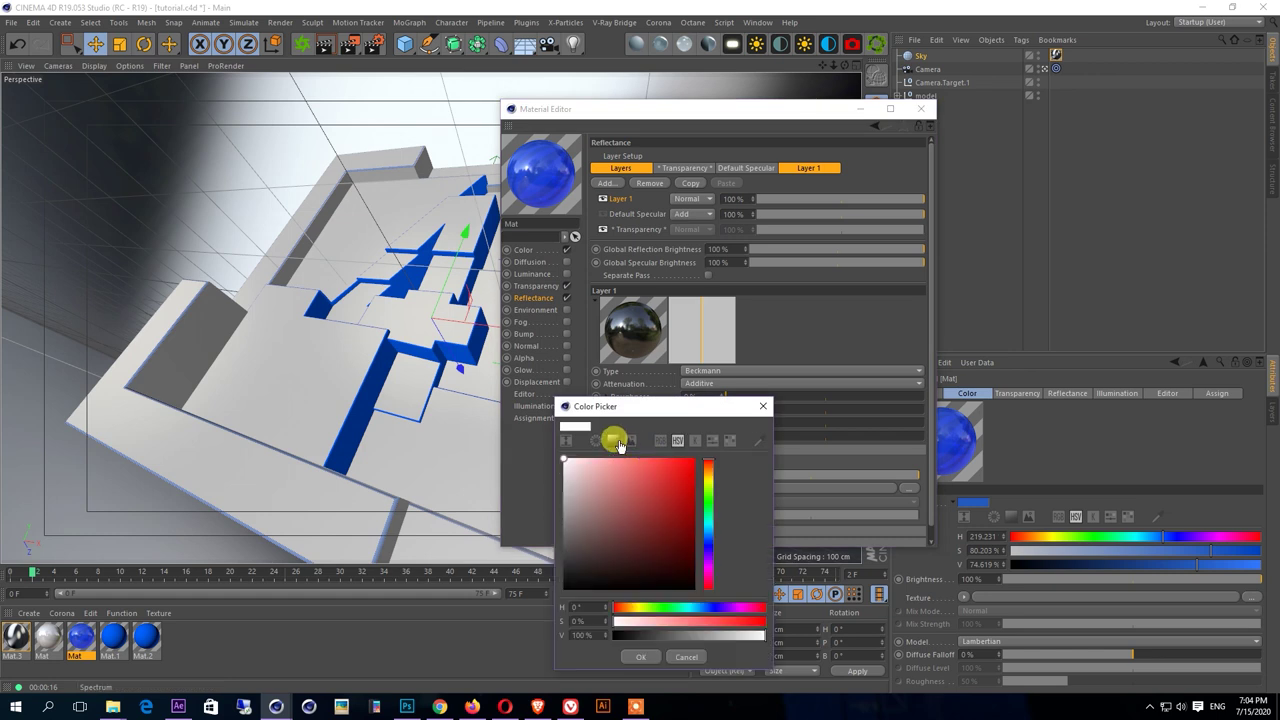
pyautogui.click(759, 440)
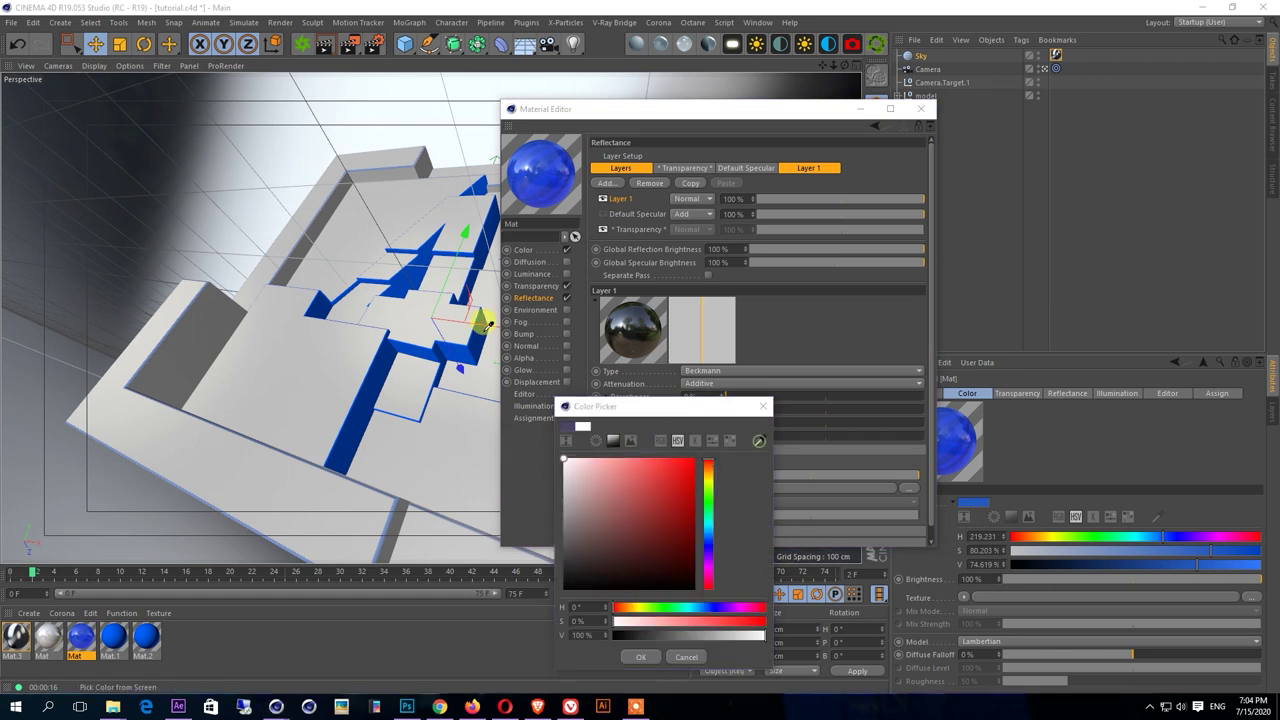
pyautogui.click(409, 275)
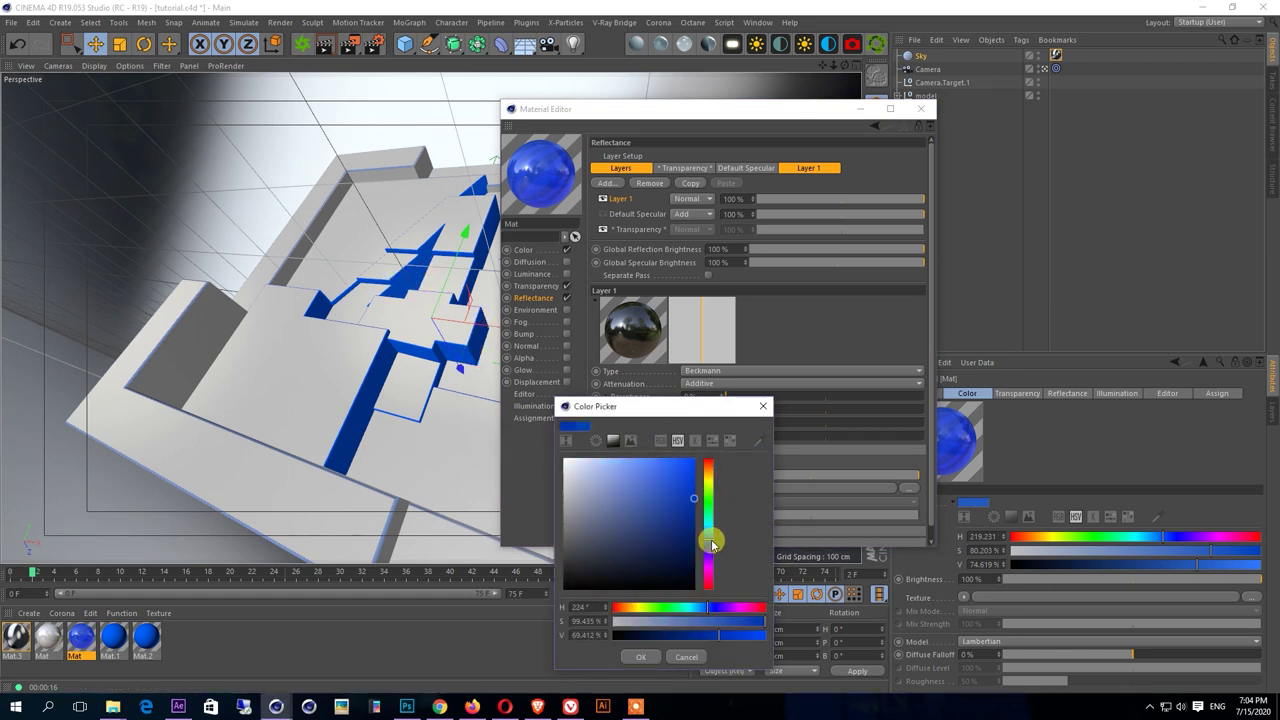
pyautogui.moveTo(711, 540); pyautogui.dragTo(709, 525)
pyautogui.click(680, 469)
pyautogui.click(695, 608)
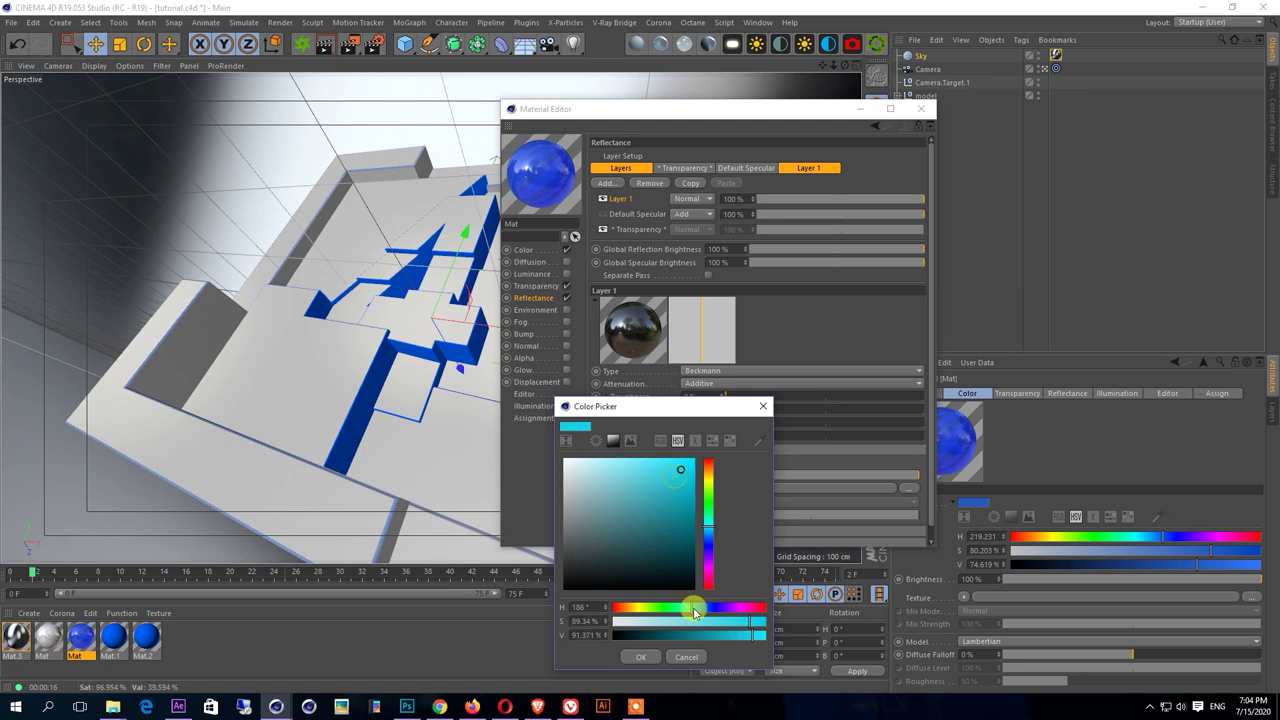
pyautogui.click(638, 656)
pyautogui.moveTo(747, 409); pyautogui.dragTo(829, 413)
# - Render a viewport preview of the reflections and review the transparency settings
pyautogui.click(322, 47)
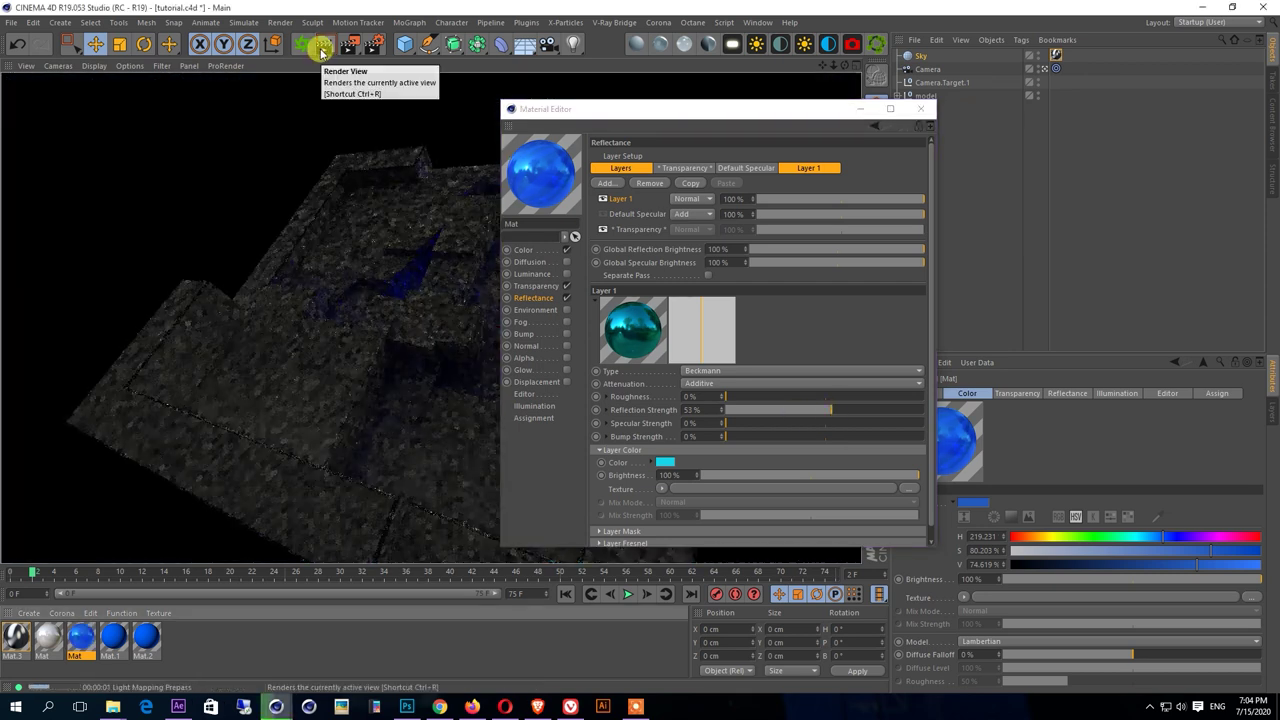
pyautogui.moveTo(626, 108); pyautogui.dragTo(769, 83)
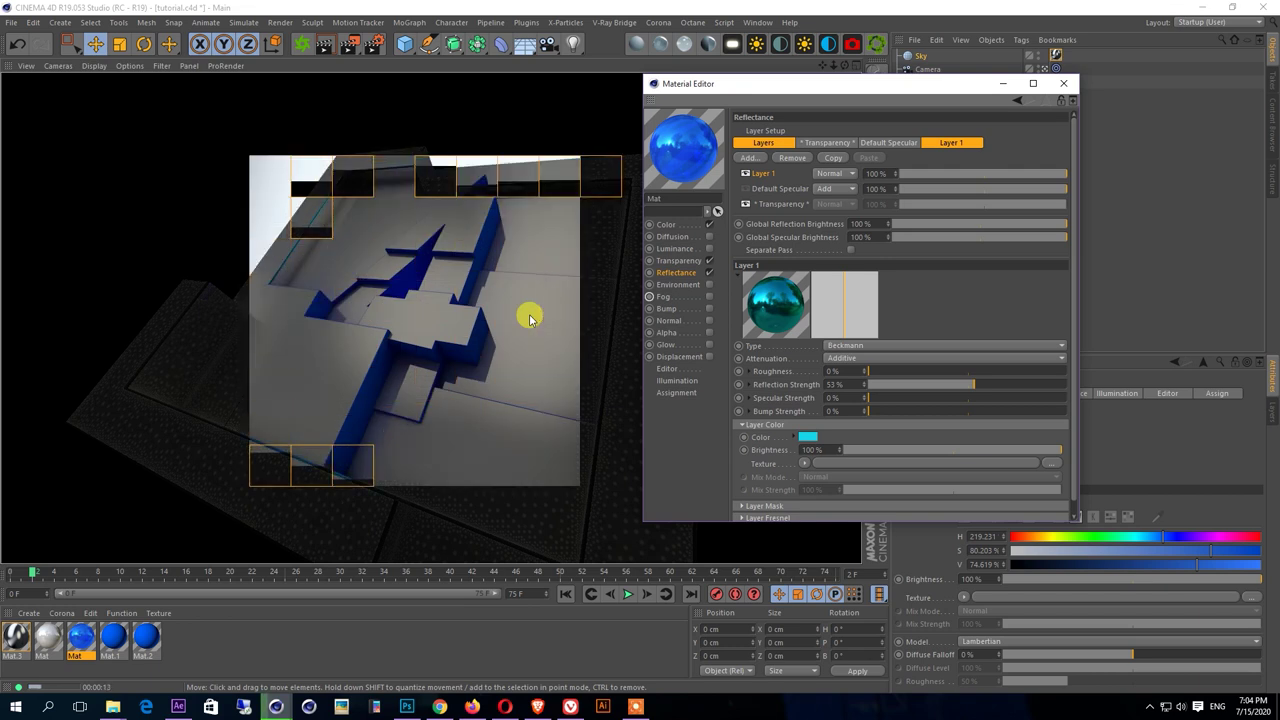
pyautogui.click(680, 261)
pyautogui.scroll(-2, 1074, 292)
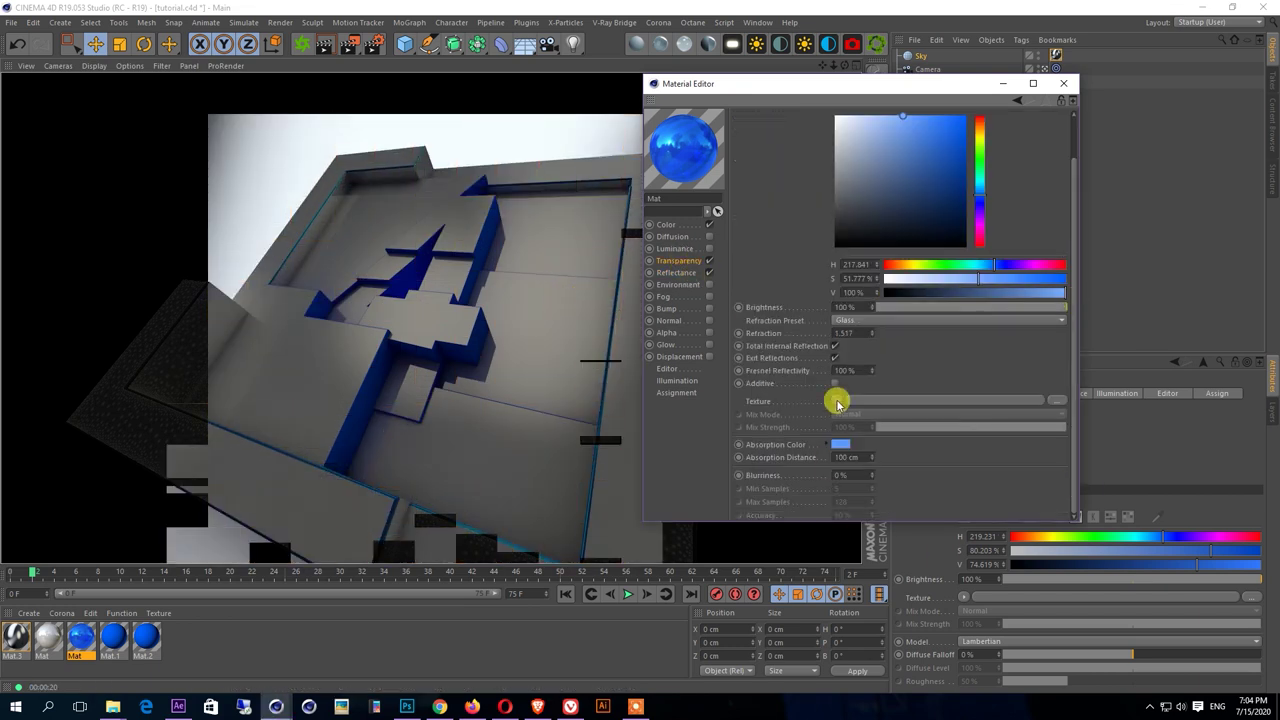
pyautogui.scroll(2, 766, 294)
pyautogui.click(676, 272)
pyautogui.scroll(-3, 770, 500)
# - Set the reflection layer's Fresnel to Dielectric with the Glass preset and re-render
pyautogui.click(805, 462)
pyautogui.click(745, 498)
pyautogui.click(805, 462)
pyautogui.click(742, 506)
pyautogui.scroll(-1, 808, 508)
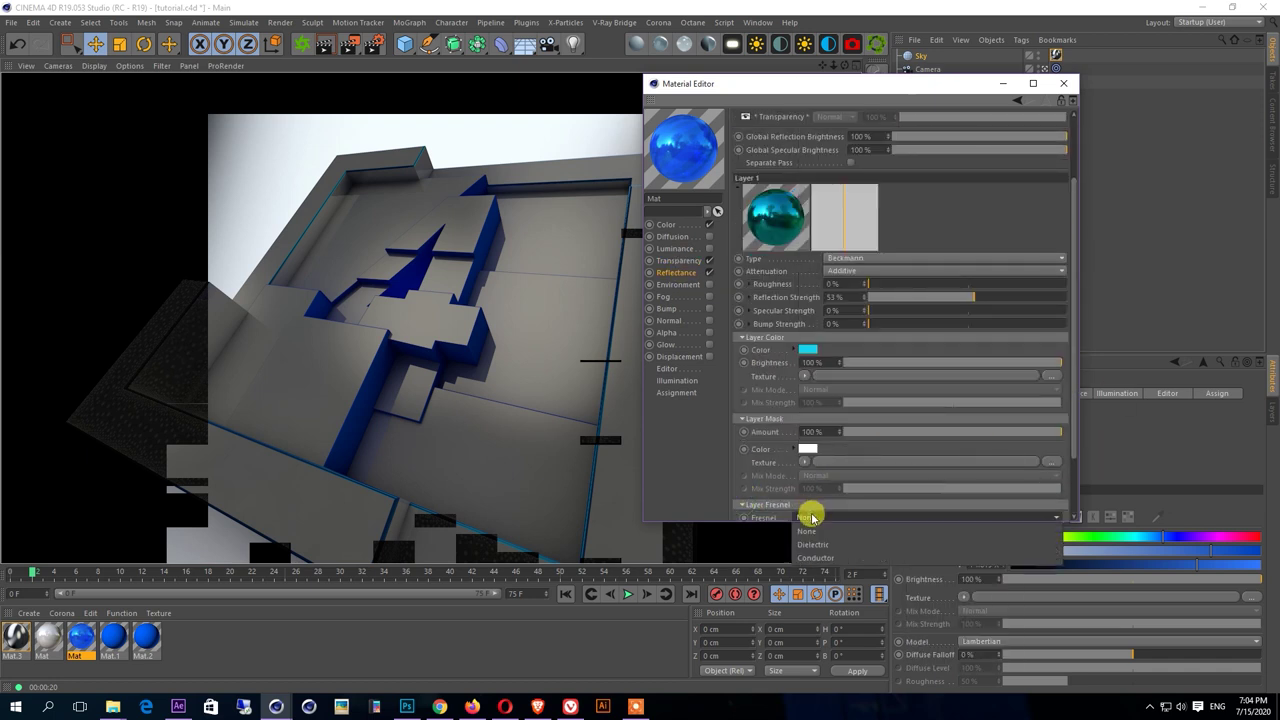
pyautogui.scroll(-3, 1078, 452)
pyautogui.click(940, 459)
pyautogui.click(829, 363)
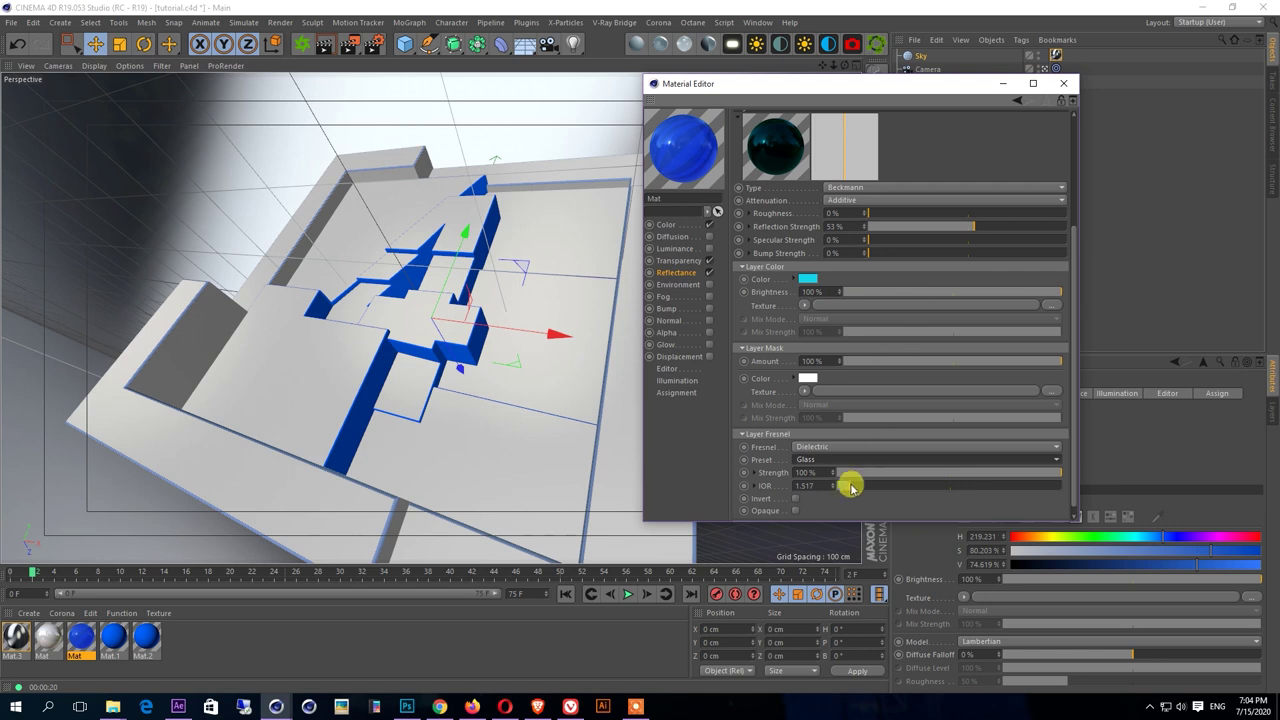
pyautogui.moveTo(846, 486); pyautogui.dragTo(878, 487)
pyautogui.click(324, 43)
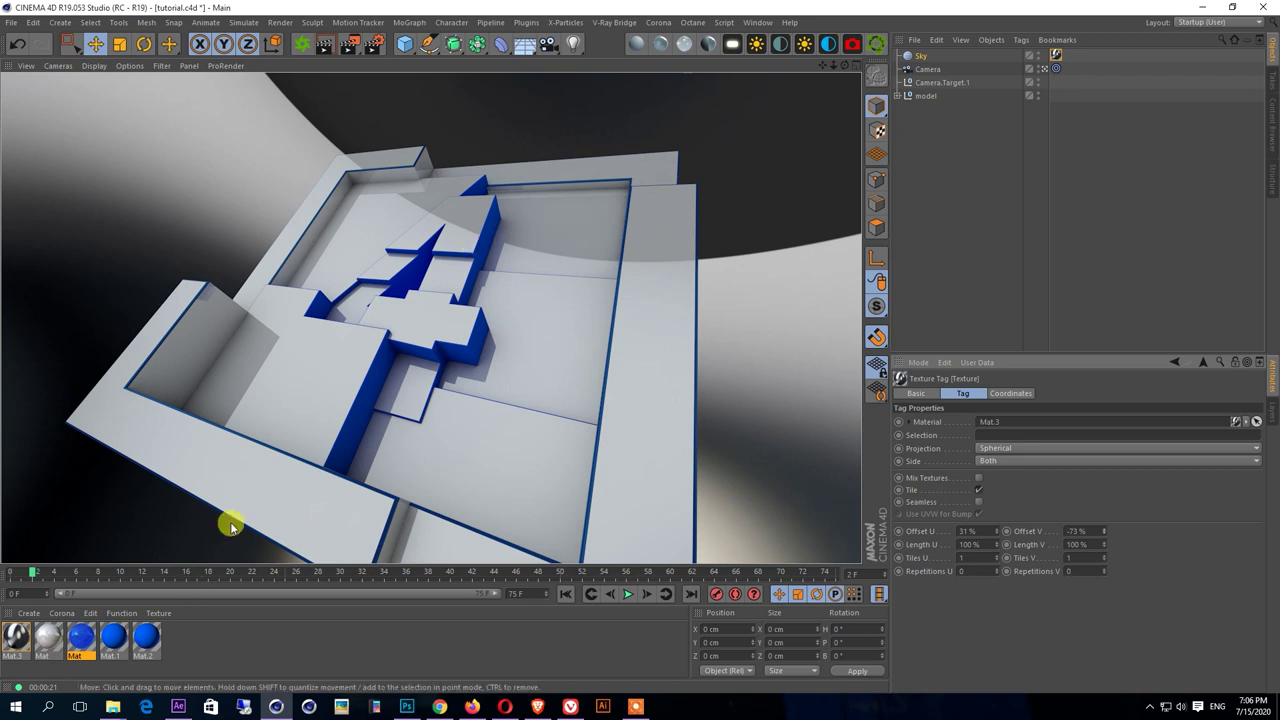
# - Review Mat.1 and Extrude.5's texture tag, then render a viewport preview of the blue walls
pyautogui.doubleClick(113, 637)
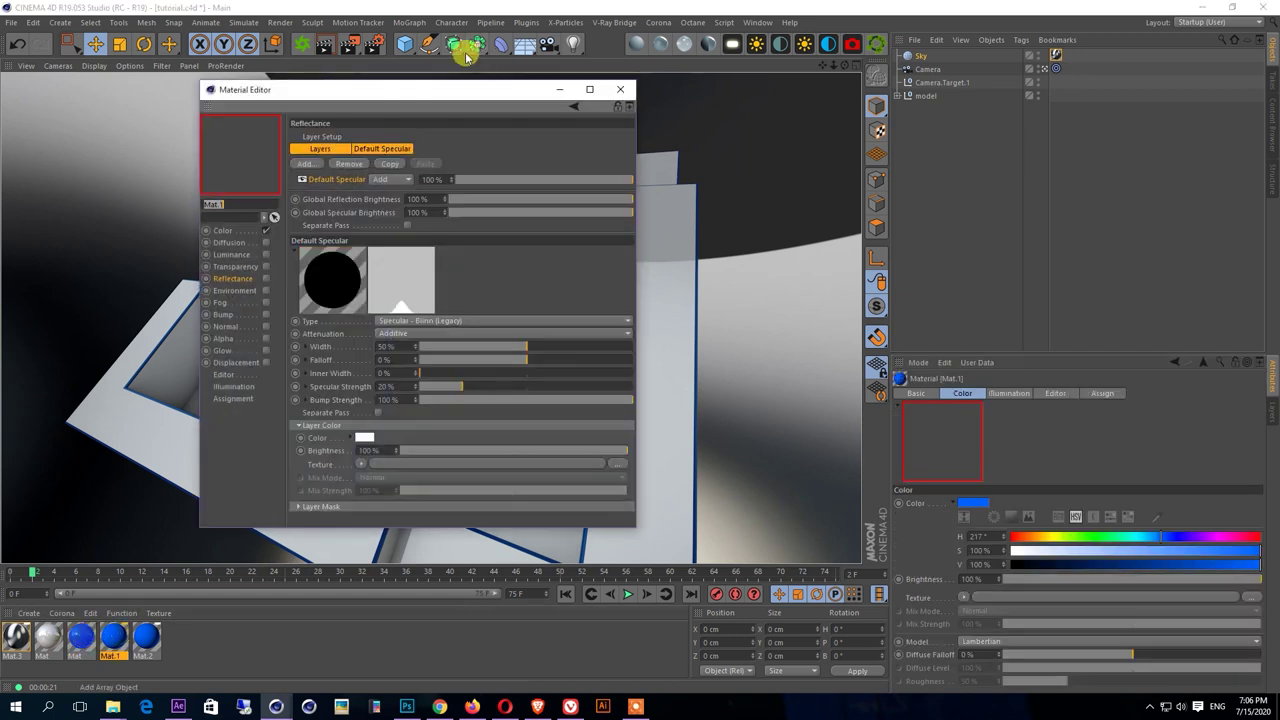
pyautogui.moveTo(408, 98); pyautogui.dragTo(958, 114)
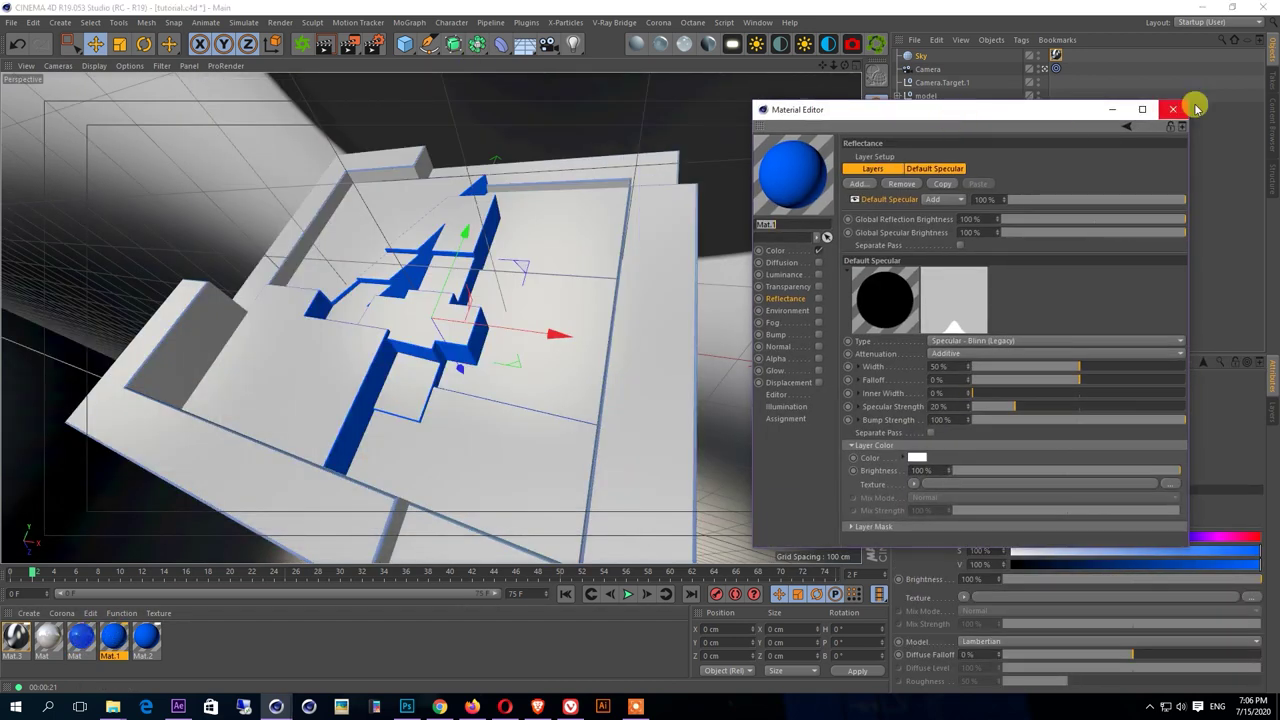
pyautogui.click(1164, 108)
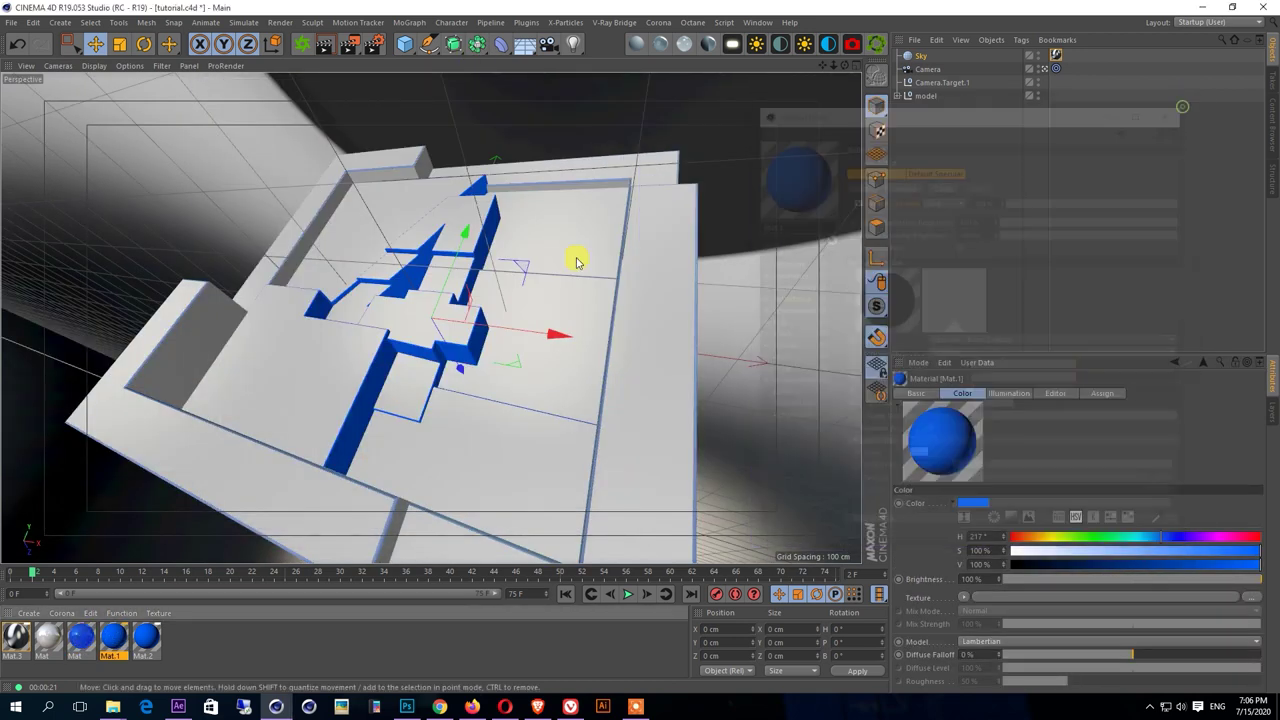
pyautogui.click(480, 216)
pyautogui.click(897, 95)
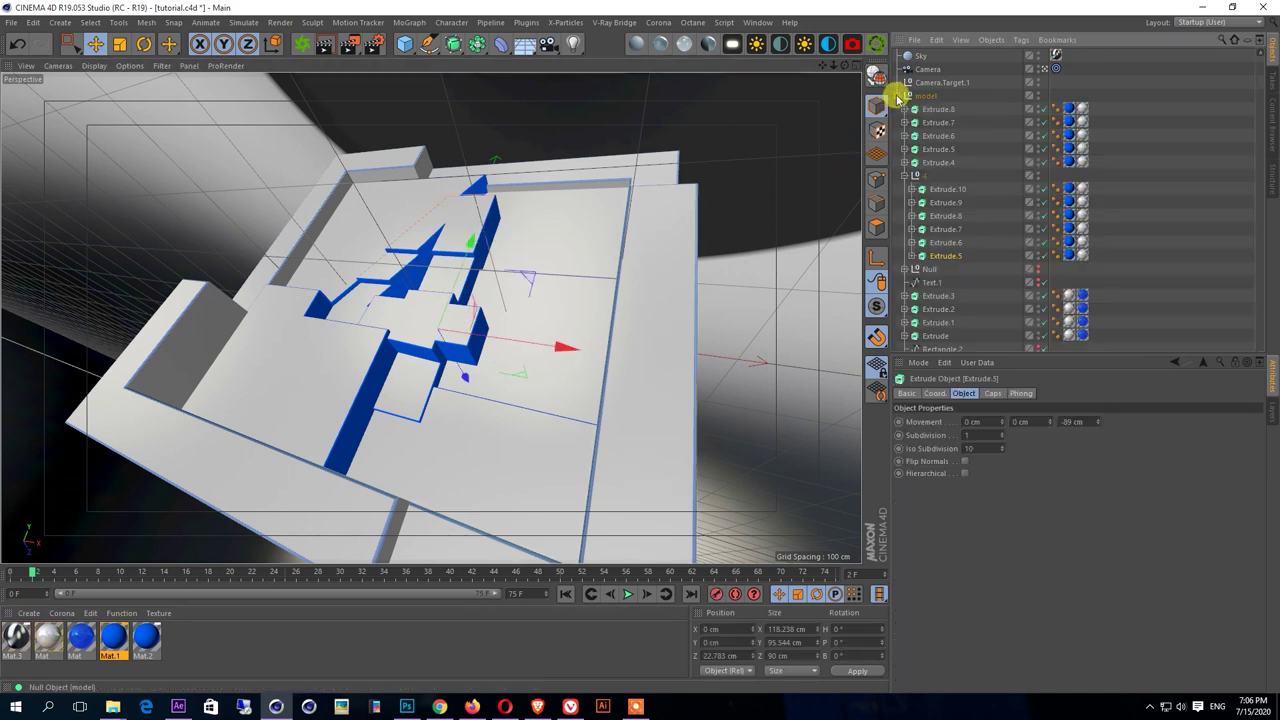
pyautogui.click(1069, 257)
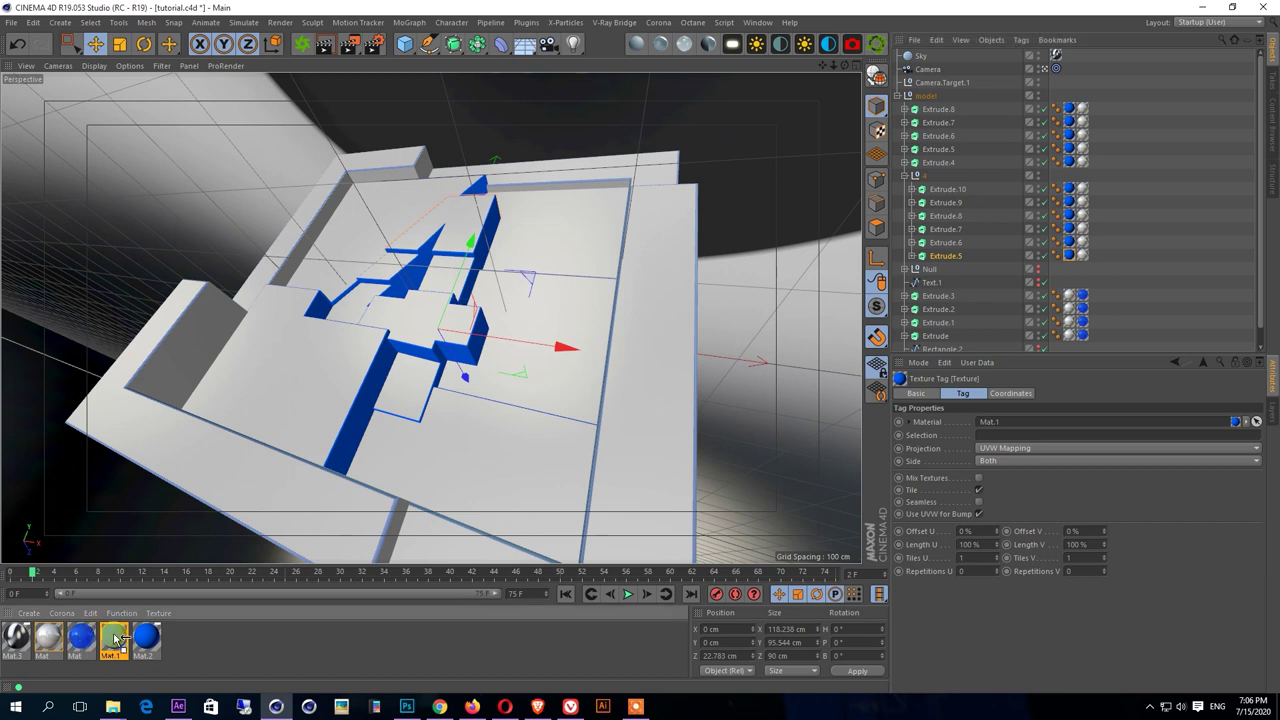
pyautogui.click(83, 643)
pyautogui.click(302, 44)
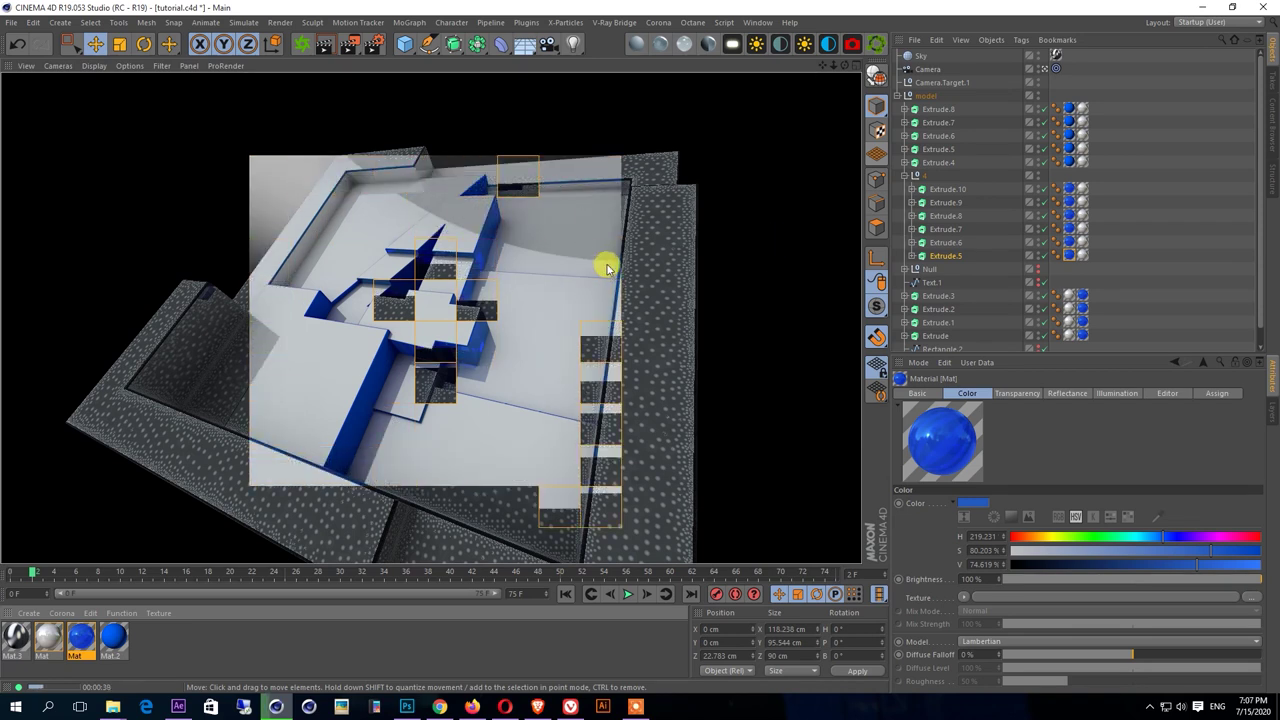
# - Delete unused Mat.2 and set Movement Z to -113 cm on Extrude.8 and -110 cm on Extrude.1
pyautogui.click(113, 637)
pyautogui.press('Delete')
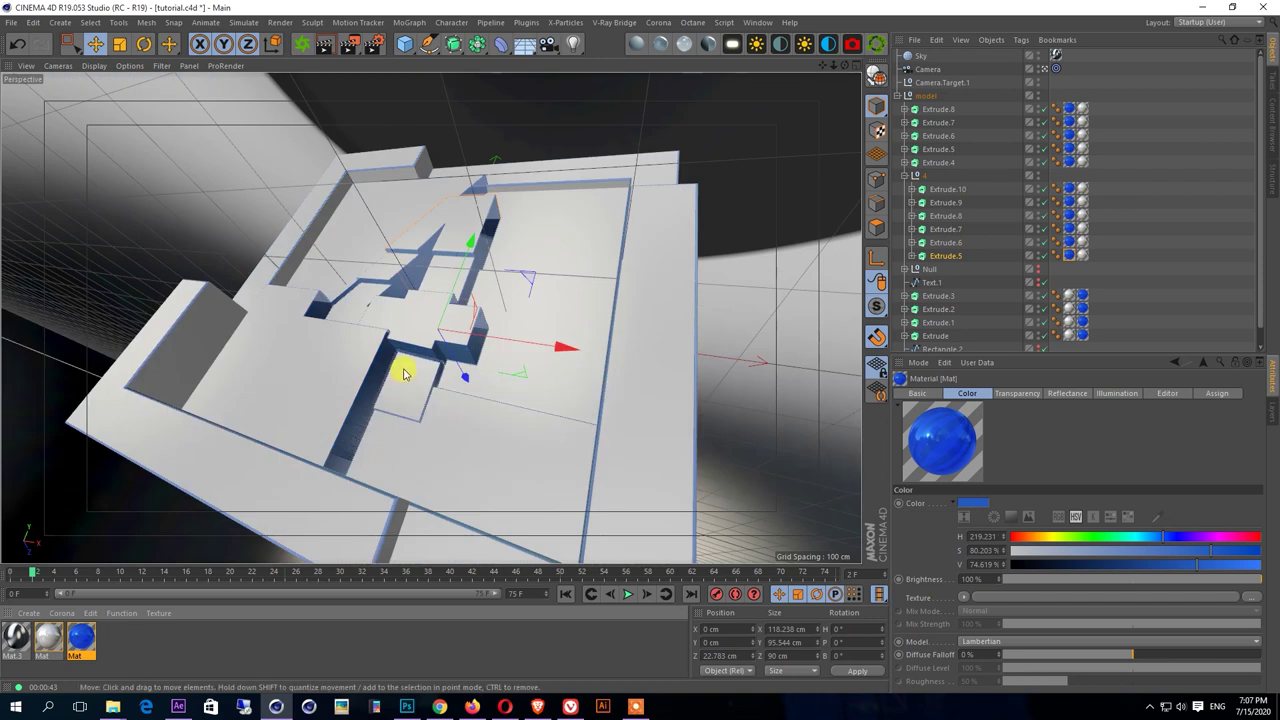
pyautogui.click(300, 424)
pyautogui.moveTo(1106, 423)
pyautogui.mouseDown()
pyautogui.moveTo(1106, 460)
pyautogui.moveTo(1098, 424)
pyautogui.mouseUp()
pyautogui.click(1098, 296)
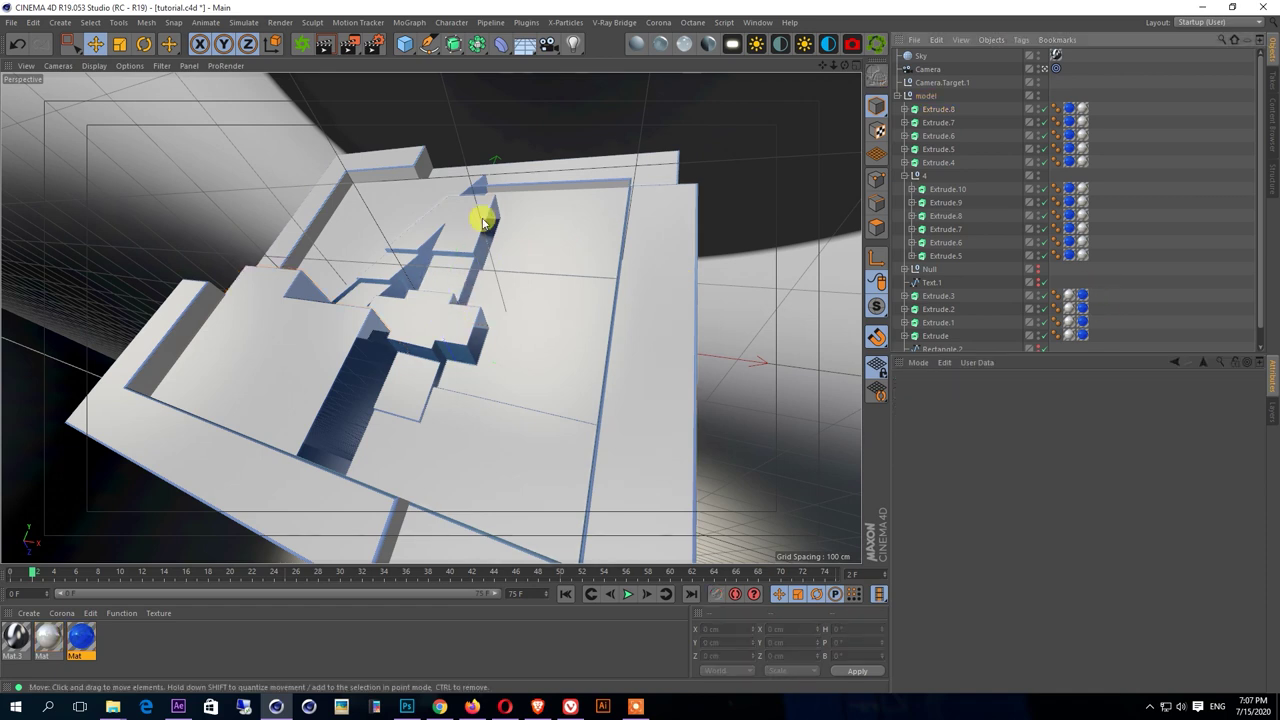
pyautogui.click(518, 182)
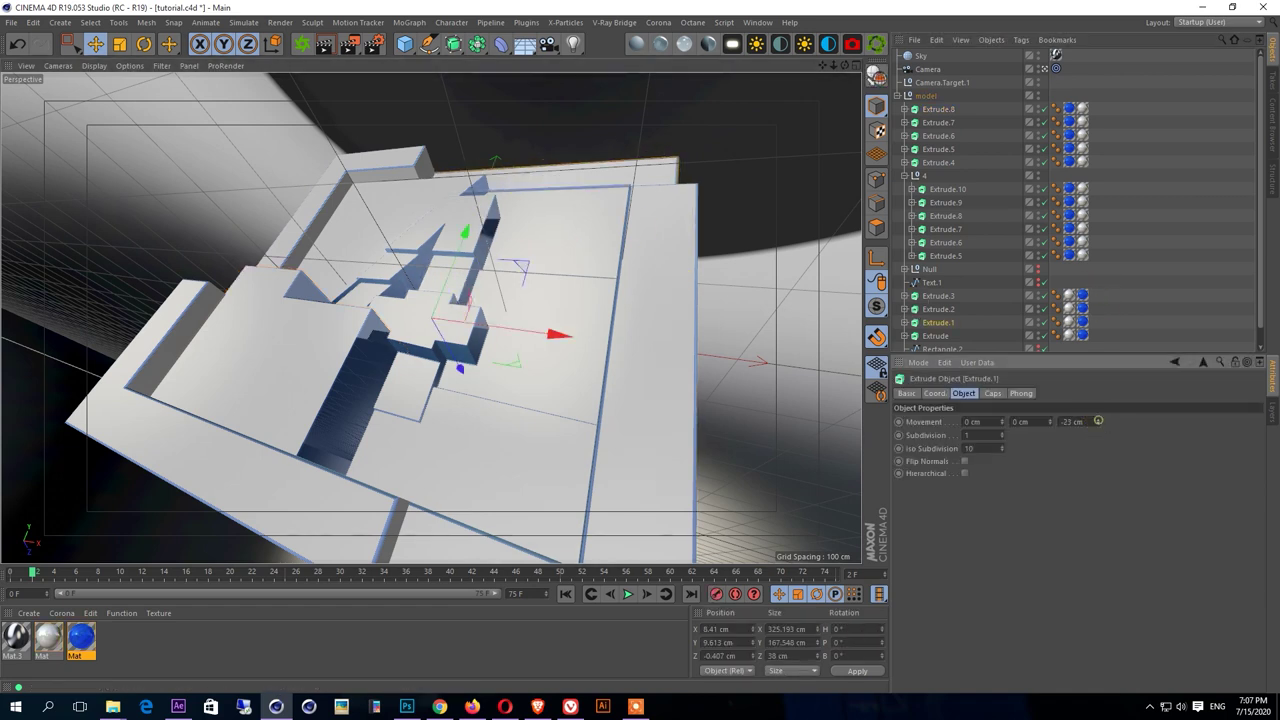
pyautogui.moveTo(1098, 421); pyautogui.dragTo(1098, 480)
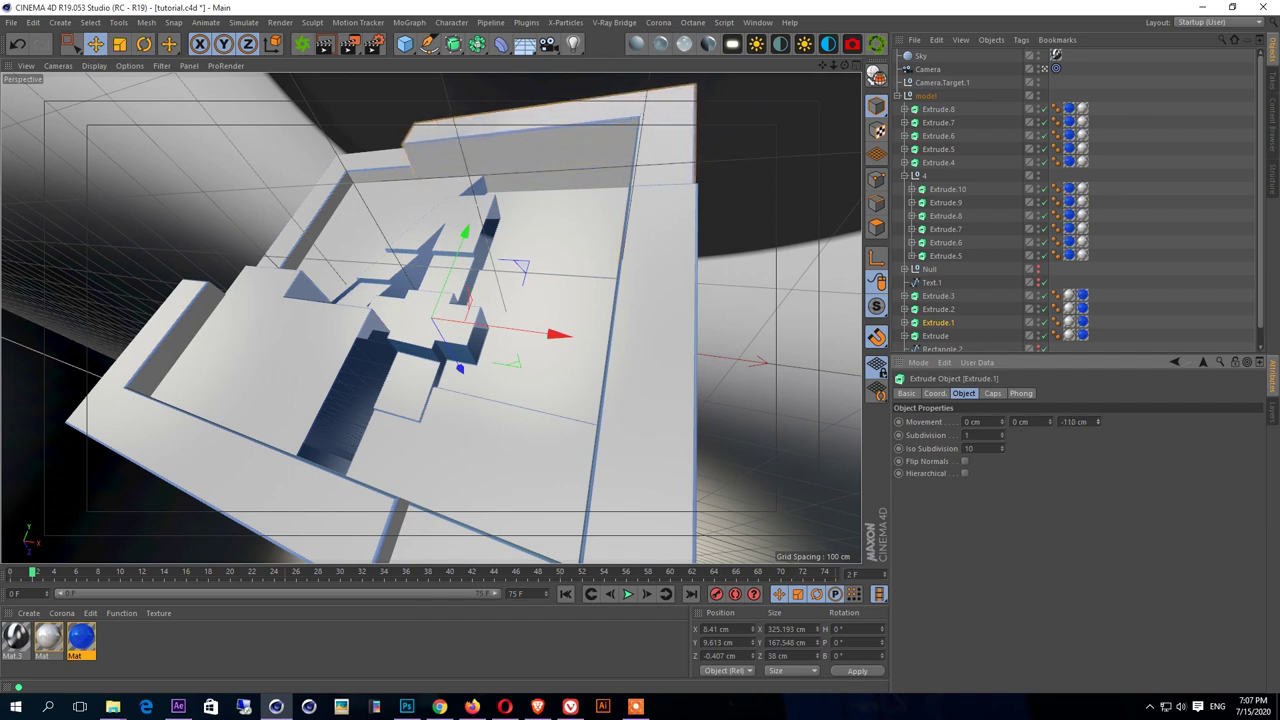
pyautogui.click(1139, 252)
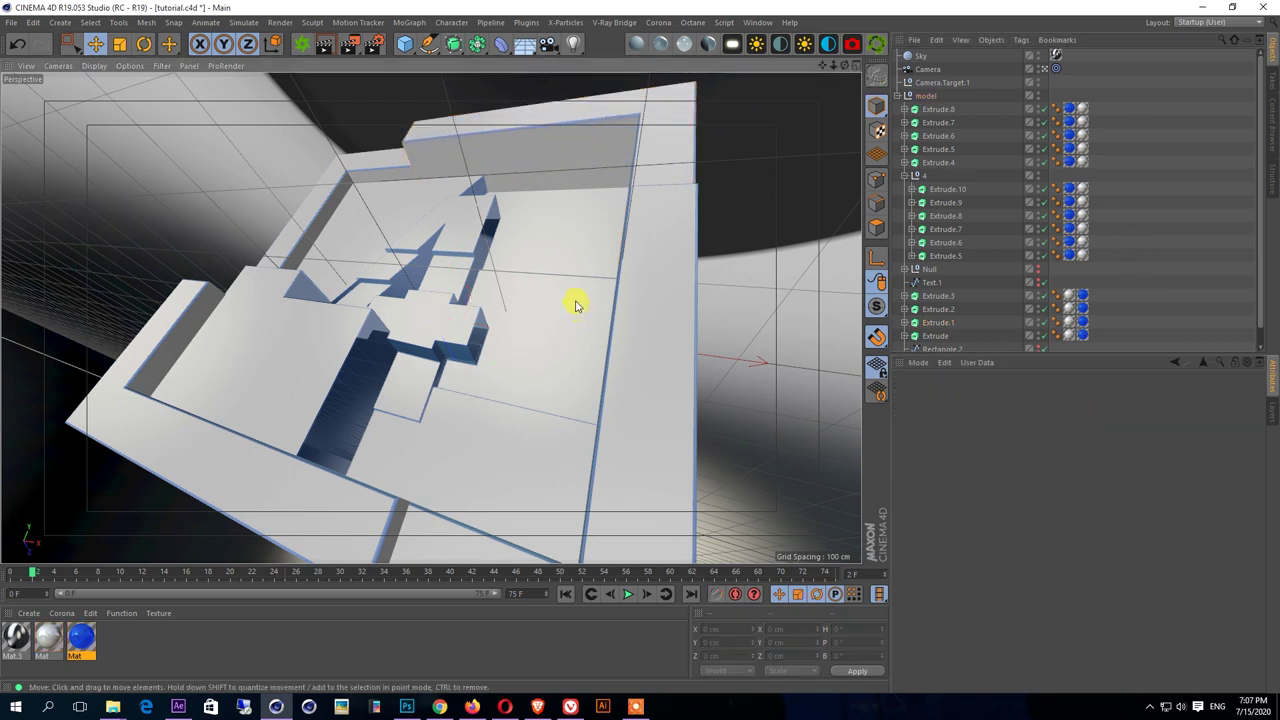
# - Render the viewport to preview the deepened logo with blue glass walls
pyautogui.click(325, 50)
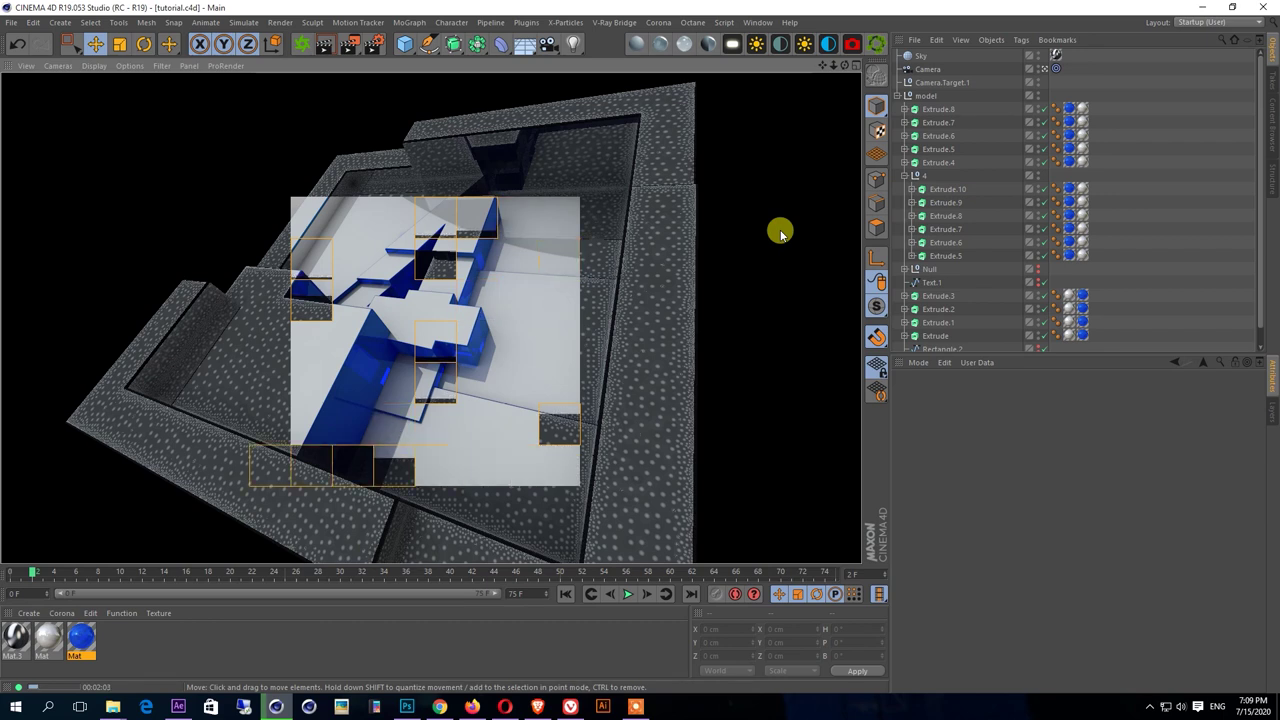
# - Deepen the Movement Z of Extrude.9 (-115 cm), .8, .5 (-105 cm), .6 and .7 (-110 cm)
pyautogui.click(345, 330)
pyautogui.moveTo(1097, 421); pyautogui.dragTo(1097, 443)
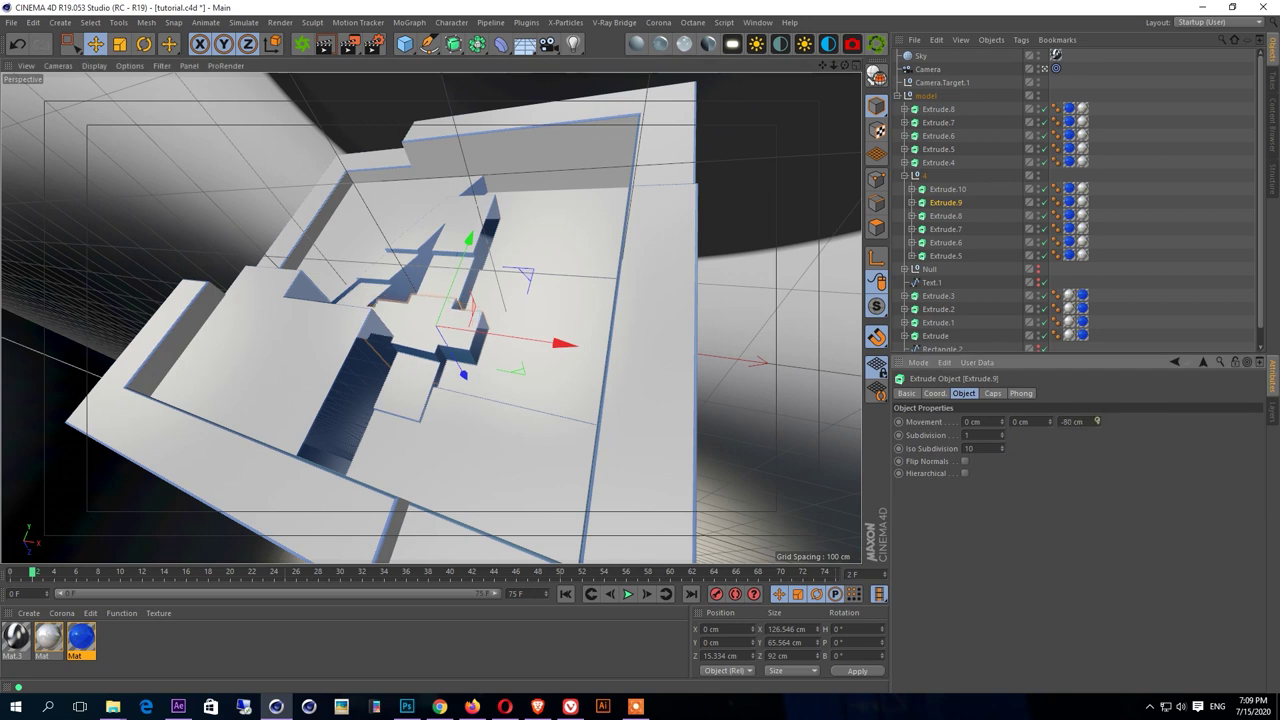
pyautogui.click(467, 275)
pyautogui.moveTo(1097, 424); pyautogui.dragTo(1097, 462)
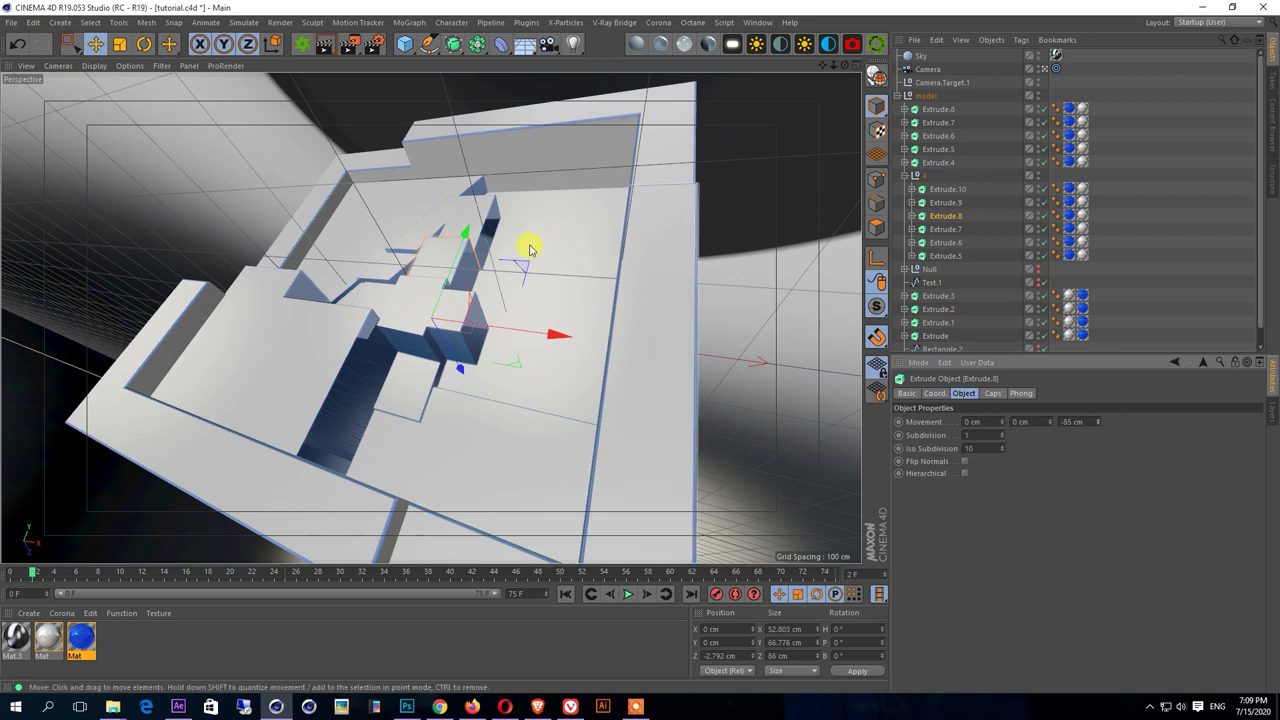
pyautogui.click(484, 213)
pyautogui.moveTo(1097, 421); pyautogui.dragTo(1097, 437)
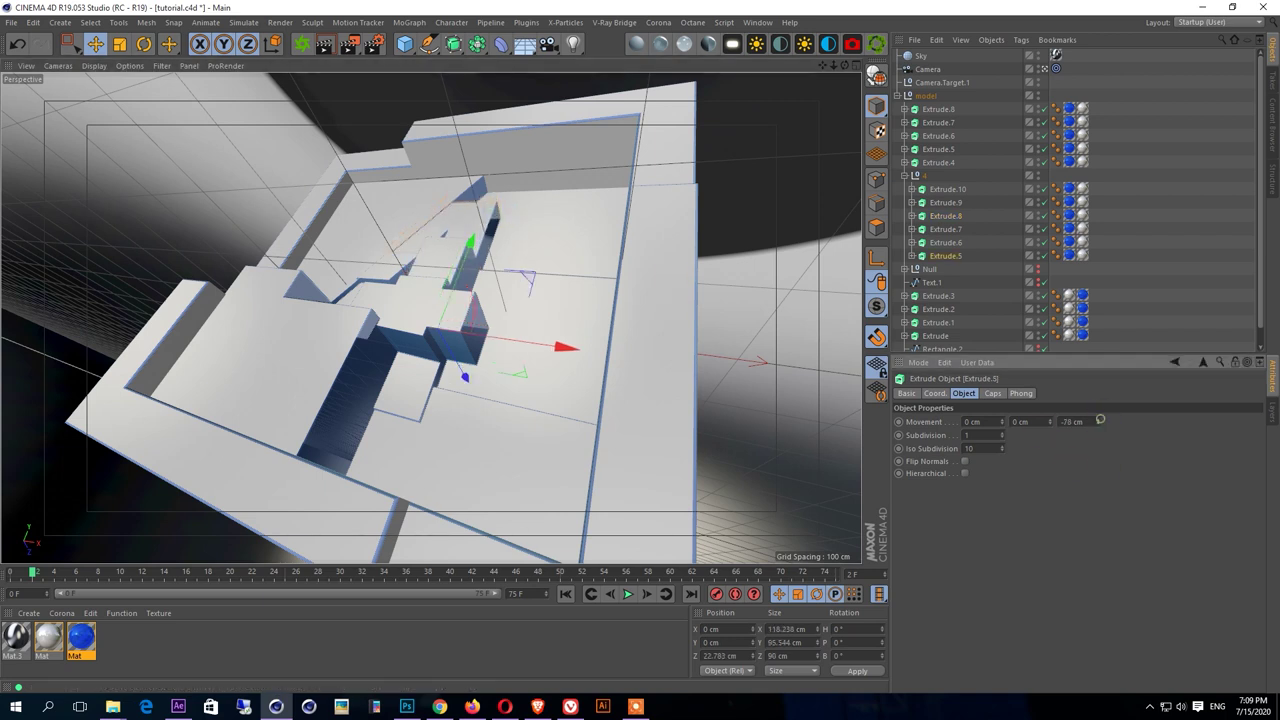
pyautogui.click(380, 266)
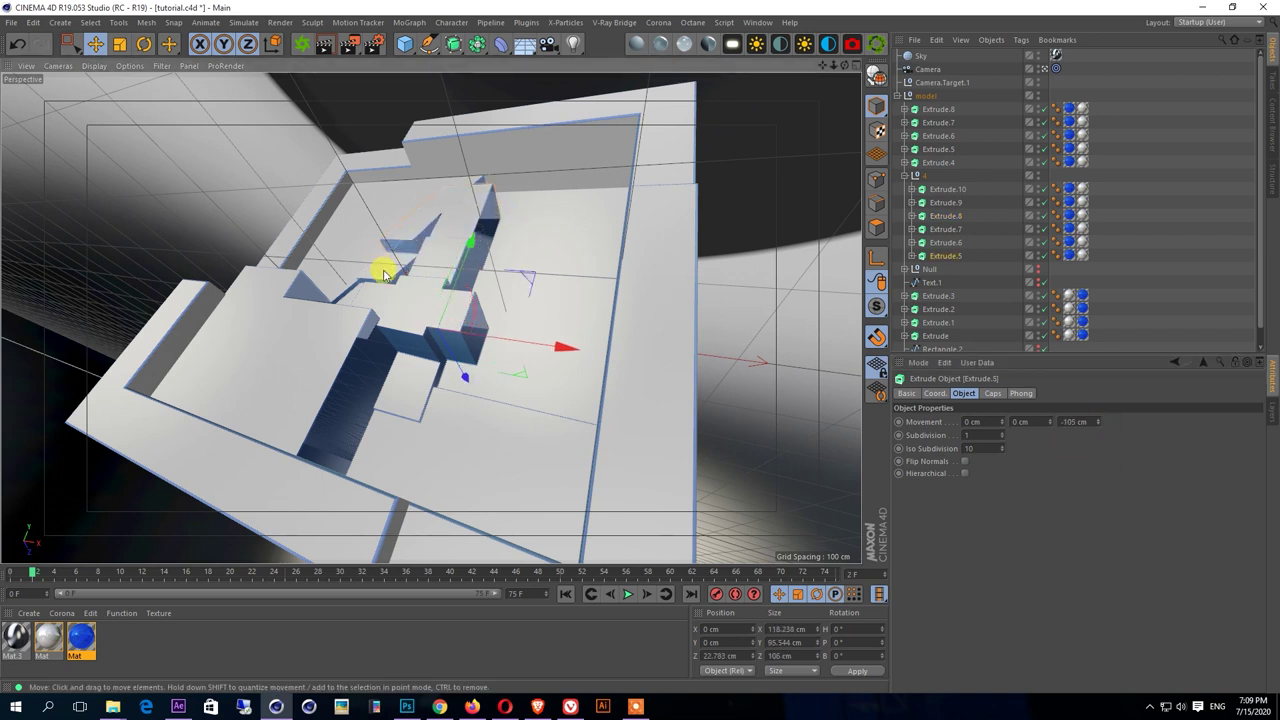
pyautogui.moveTo(1103, 432); pyautogui.dragTo(1103, 450)
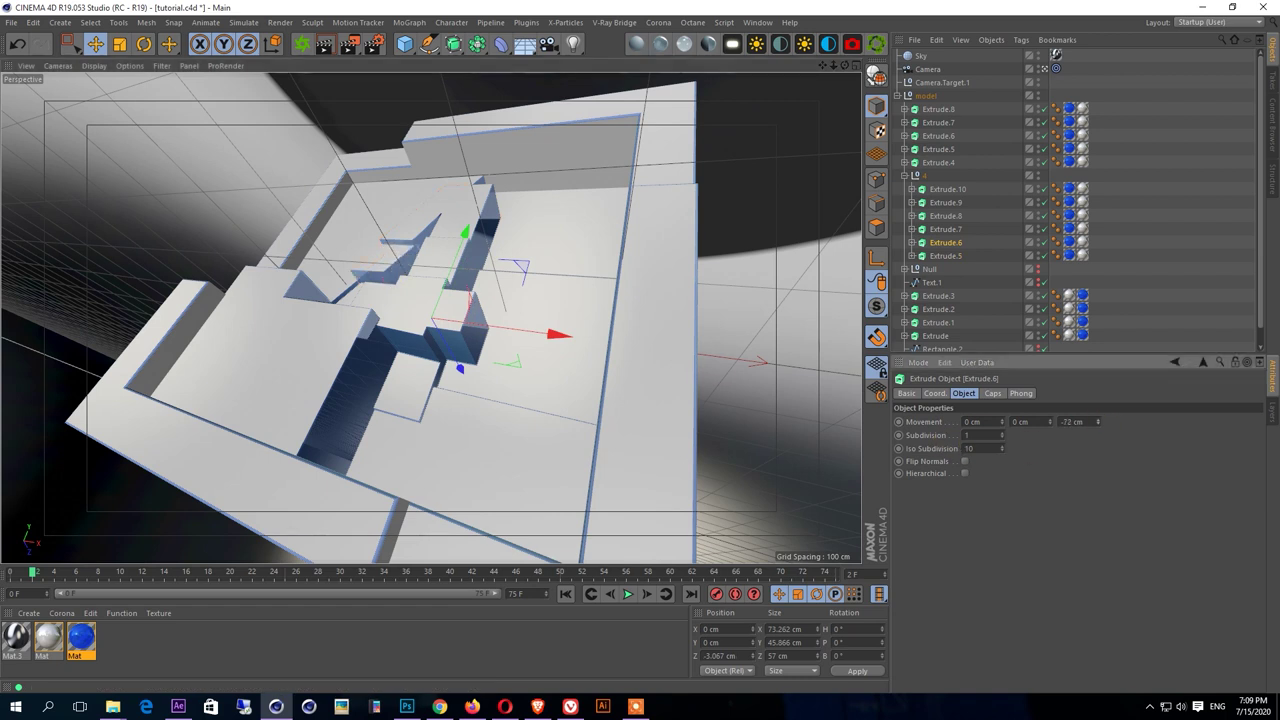
pyautogui.click(363, 287)
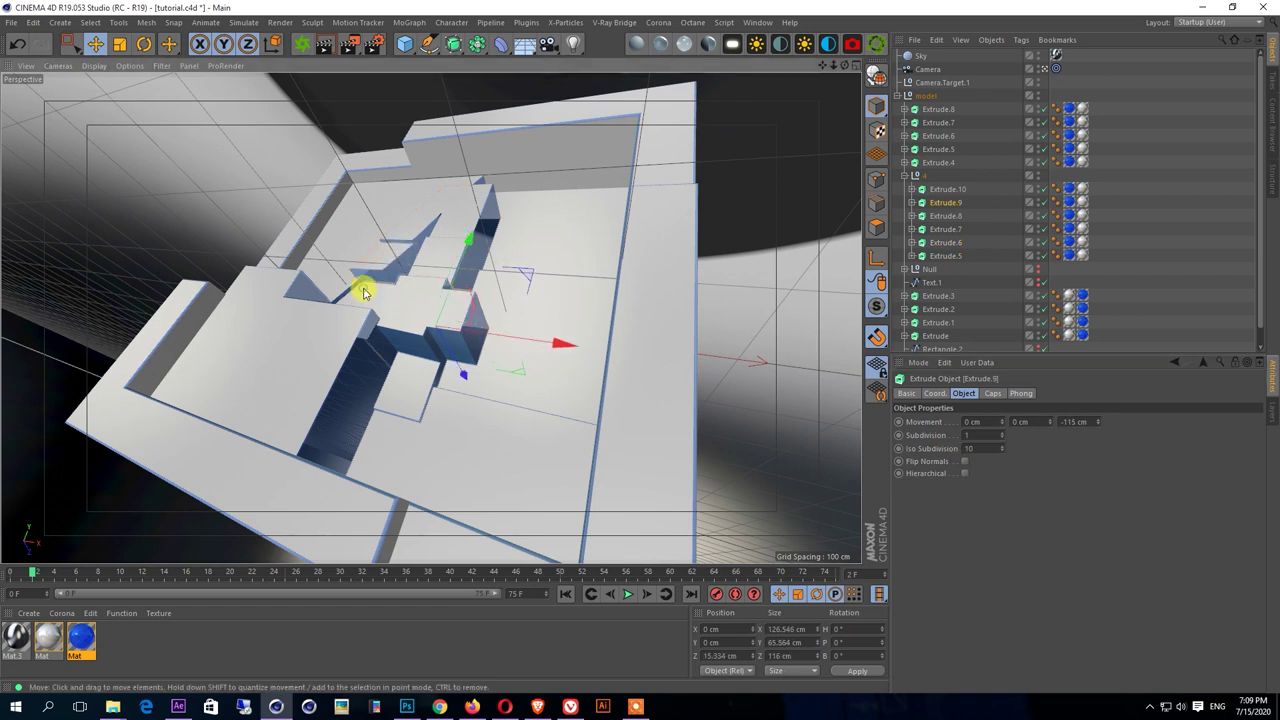
pyautogui.click(348, 302)
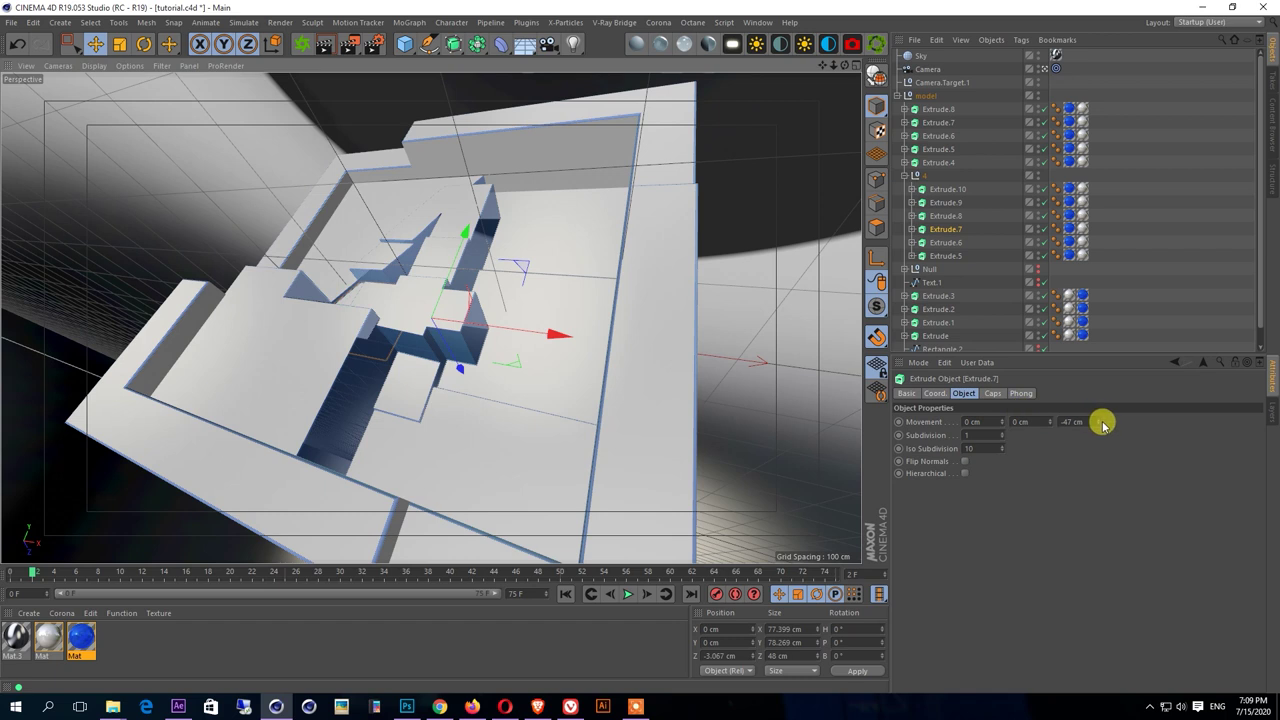
pyautogui.moveTo(1097, 421); pyautogui.dragTo(1097, 479)
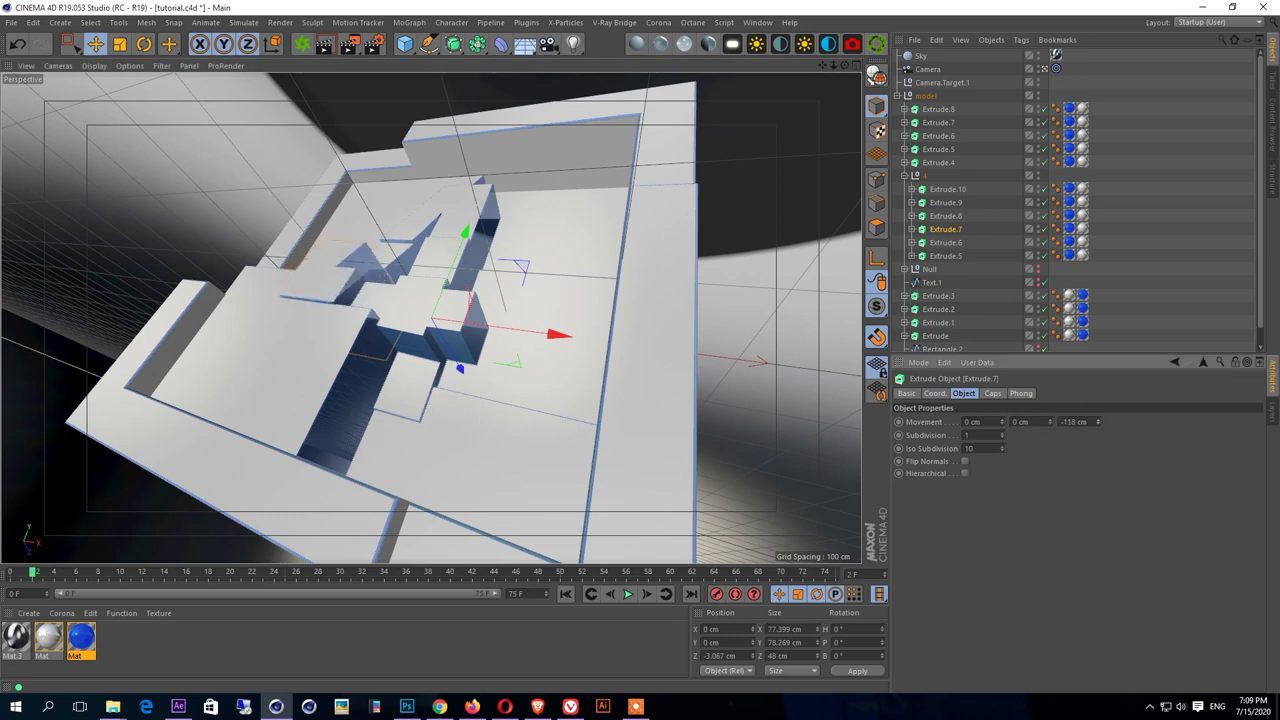
pyautogui.click(1143, 234)
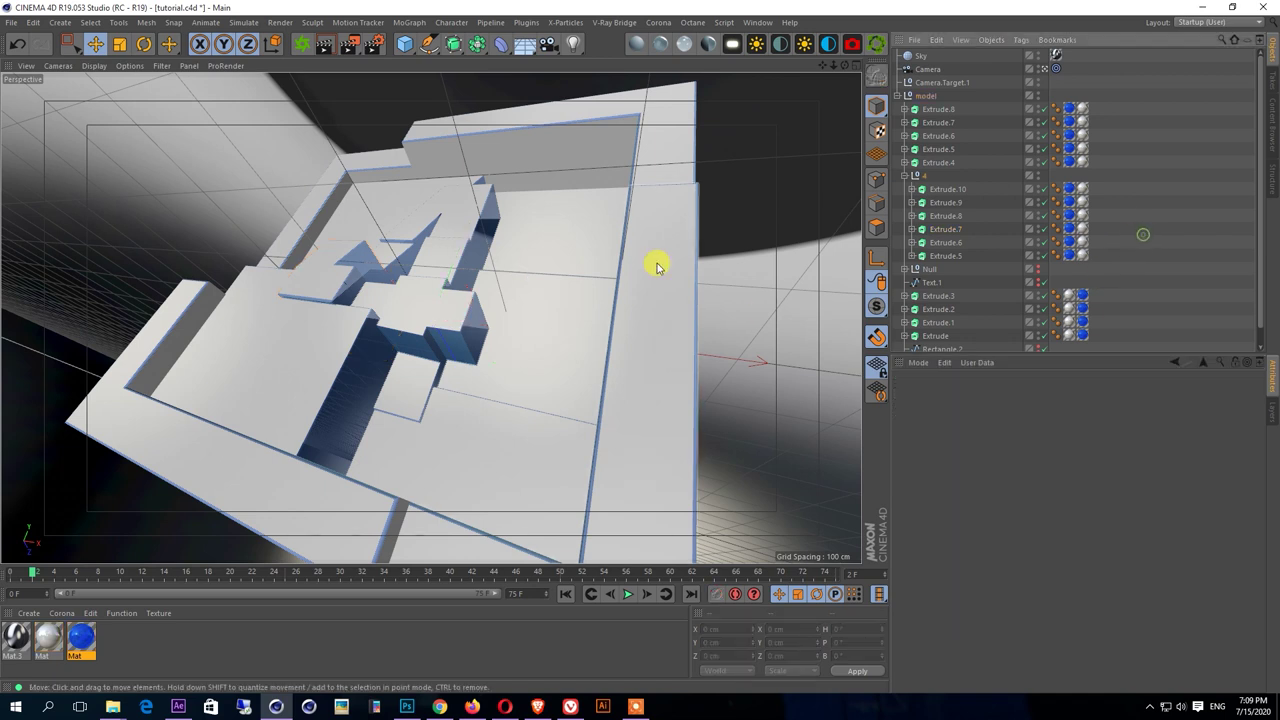